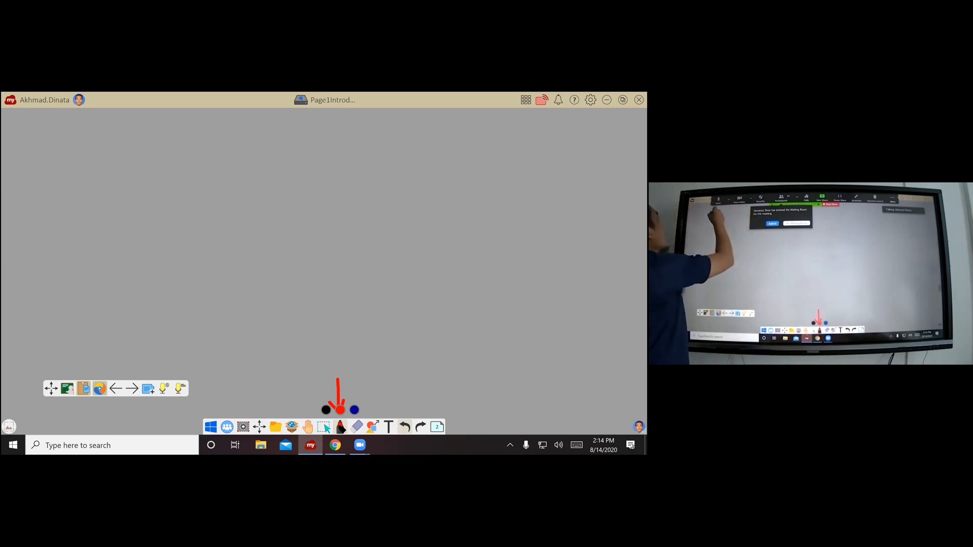
# Handwrite "Matei" with a Roman numeral "I" beneath it in red marker near the page's upper-left corner
pyautogui.moveTo(77, 165)
pyautogui.mouseDown()
pyautogui.moveTo(76, 142)
pyautogui.moveTo(104, 166)
pyautogui.moveTo(147, 163)
pyautogui.mouseUp()
pyautogui.moveTo(131, 153)
pyautogui.mouseDown()
pyautogui.moveTo(164, 165)
pyautogui.moveTo(123, 205)
pyautogui.moveTo(131, 174)
pyautogui.mouseUp()
pyautogui.click(165, 147)
pyautogui.moveTo(116, 206); pyautogui.dragTo(146, 203)
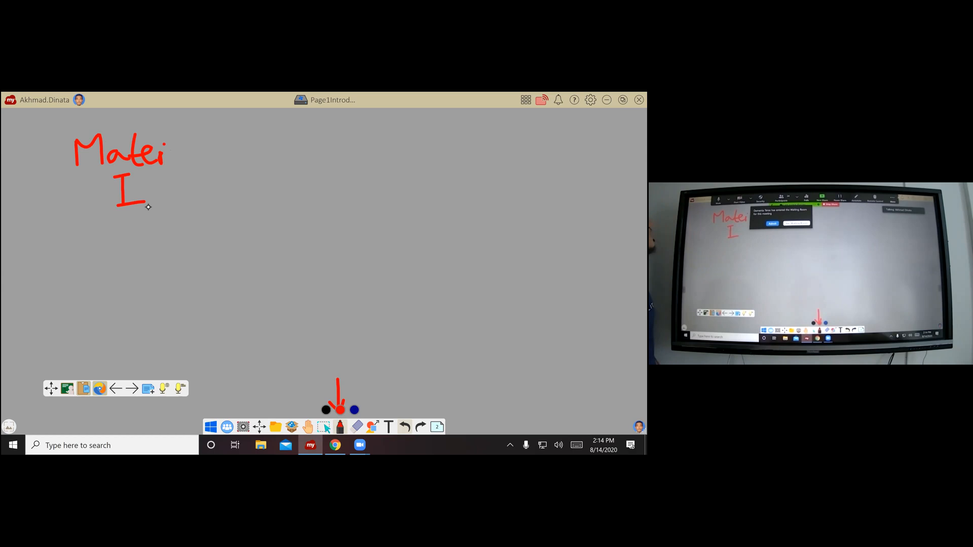
# Draw three roughly horizontal red lines, one below another, under the handwritten "Matei I" heading
pyautogui.moveTo(75, 236); pyautogui.dragTo(210, 247)
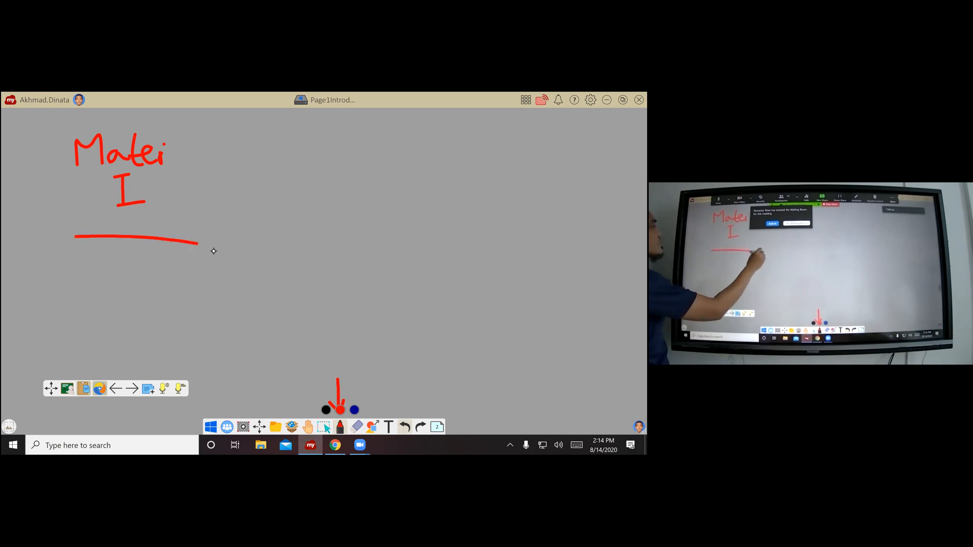
pyautogui.moveTo(75, 283); pyautogui.dragTo(196, 284)
pyautogui.moveTo(77, 329); pyautogui.dragTo(187, 328)
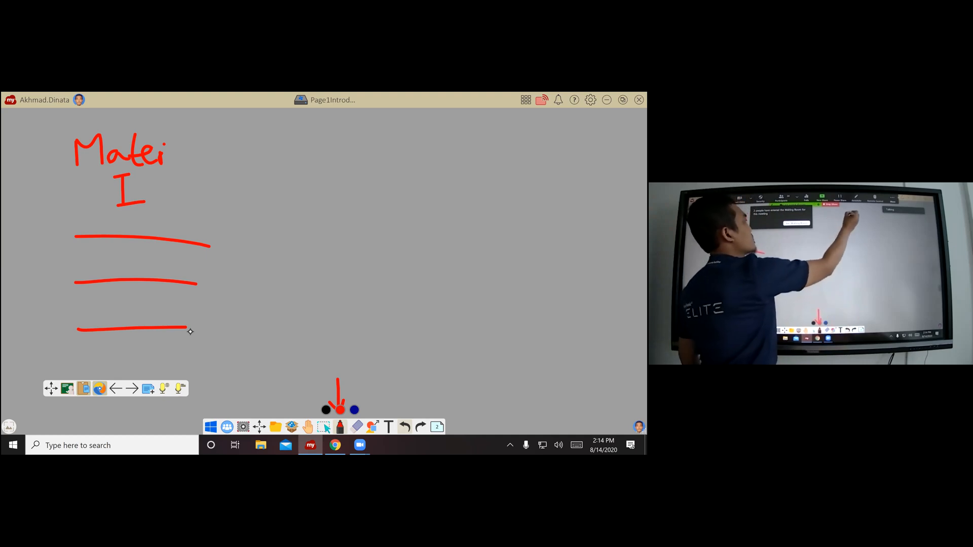
# Sketch a red tree diagram with one upper box connected by branching lines to two lower boxes
pyautogui.moveTo(406, 151)
pyautogui.mouseDown()
pyautogui.moveTo(472, 197)
pyautogui.moveTo(400, 170)
pyautogui.moveTo(406, 151)
pyautogui.mouseUp()
pyautogui.moveTo(439, 201); pyautogui.dragTo(336, 260)
pyautogui.moveTo(435, 218)
pyautogui.mouseDown()
pyautogui.moveTo(528, 227)
pyautogui.moveTo(481, 288)
pyautogui.moveTo(483, 241)
pyautogui.mouseUp()
pyautogui.moveTo(303, 270)
pyautogui.mouseDown()
pyautogui.moveTo(395, 315)
pyautogui.moveTo(308, 276)
pyautogui.mouseUp()
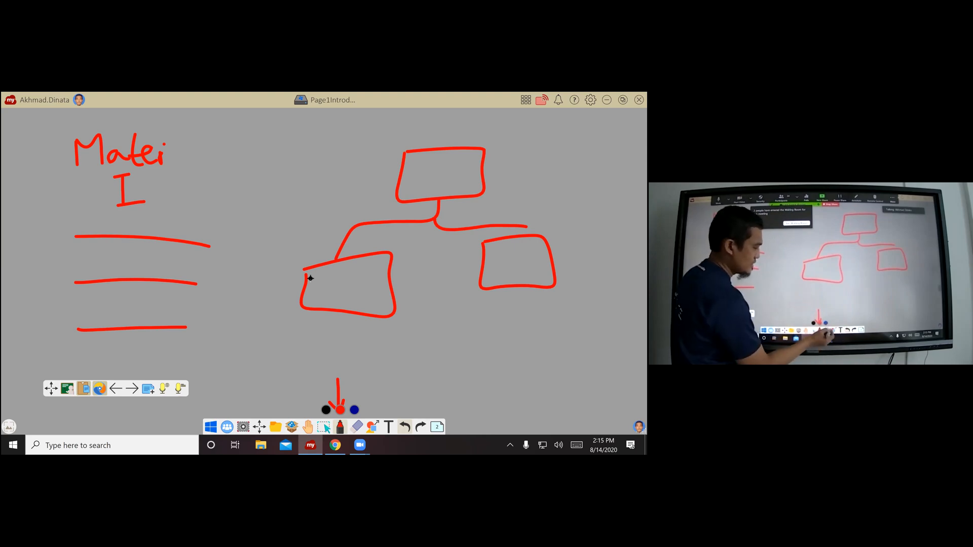
# Erase the red arrow above the marker tool with the area eraser and draw a red curly brace over the three quick colours
pyautogui.click(358, 429)
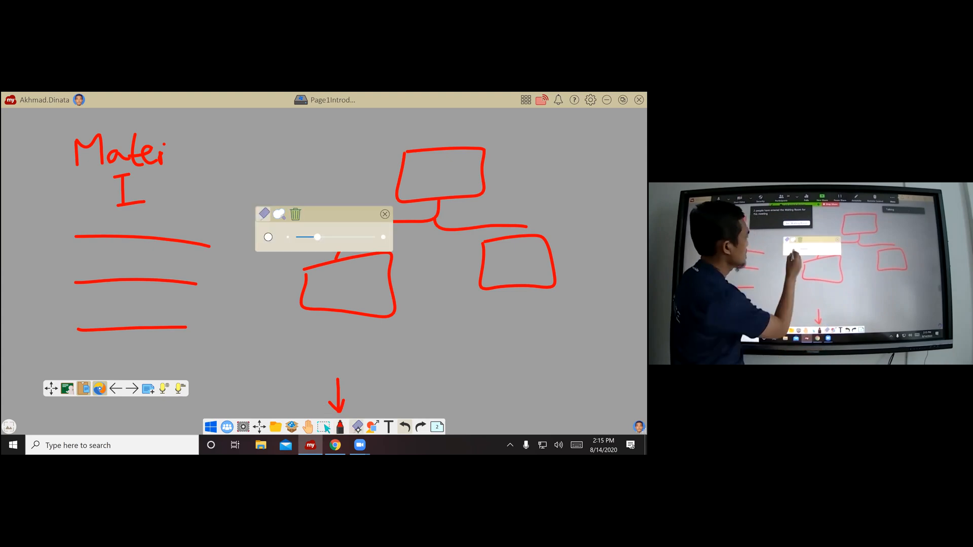
pyautogui.click(279, 213)
pyautogui.moveTo(359, 383)
pyautogui.mouseDown()
pyautogui.moveTo(318, 401)
pyautogui.moveTo(353, 416)
pyautogui.moveTo(353, 377)
pyautogui.mouseUp()
pyautogui.click(341, 429)
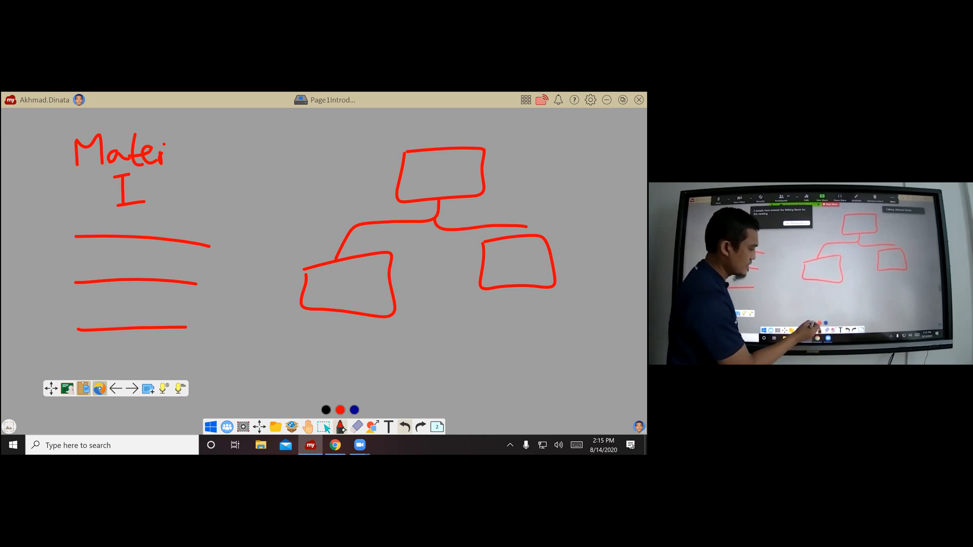
pyautogui.moveTo(320, 399); pyautogui.dragTo(365, 392)
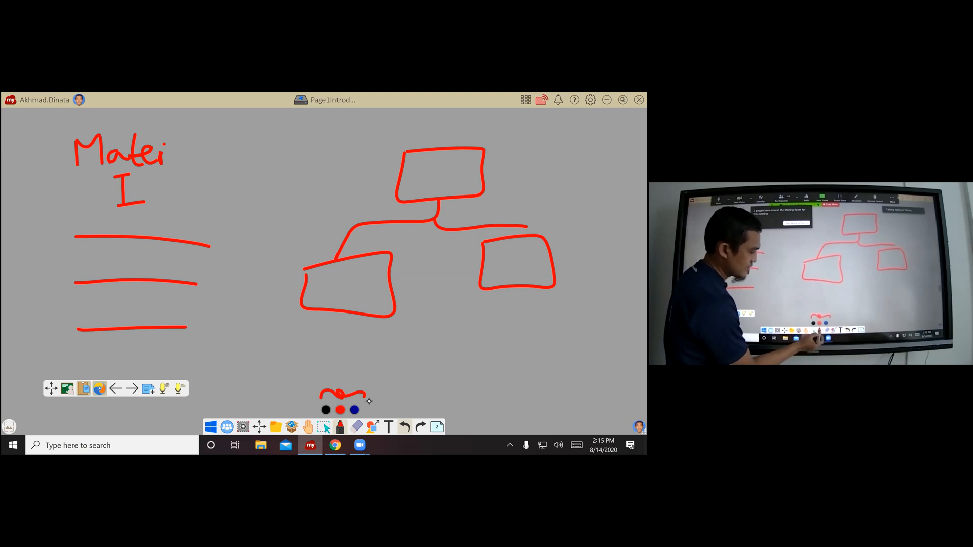
# Change the marker colour to orange, draw a diagonal stroke below the box diagram and handwrite "Orange" beside it
pyautogui.click(341, 427)
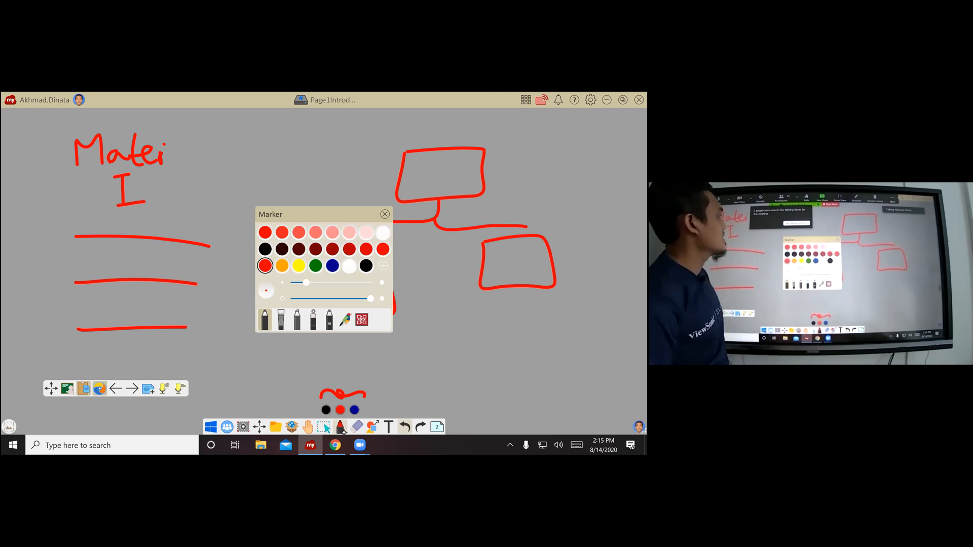
pyautogui.click(282, 266)
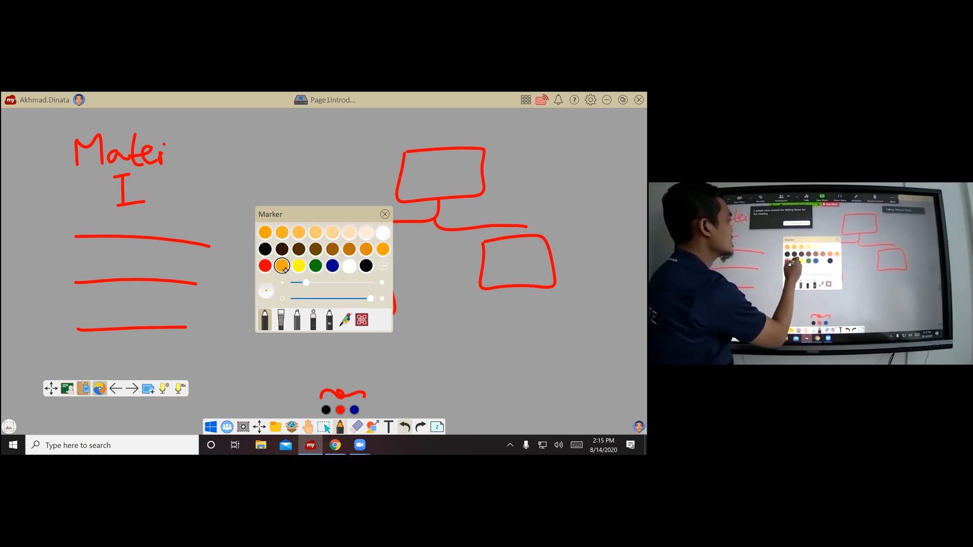
pyautogui.moveTo(421, 283)
pyautogui.mouseDown()
pyautogui.moveTo(467, 349)
pyautogui.moveTo(487, 357)
pyautogui.moveTo(444, 374)
pyautogui.mouseUp()
pyautogui.moveTo(384, 351)
pyautogui.mouseDown()
pyautogui.moveTo(434, 372)
pyautogui.moveTo(446, 390)
pyautogui.mouseUp()
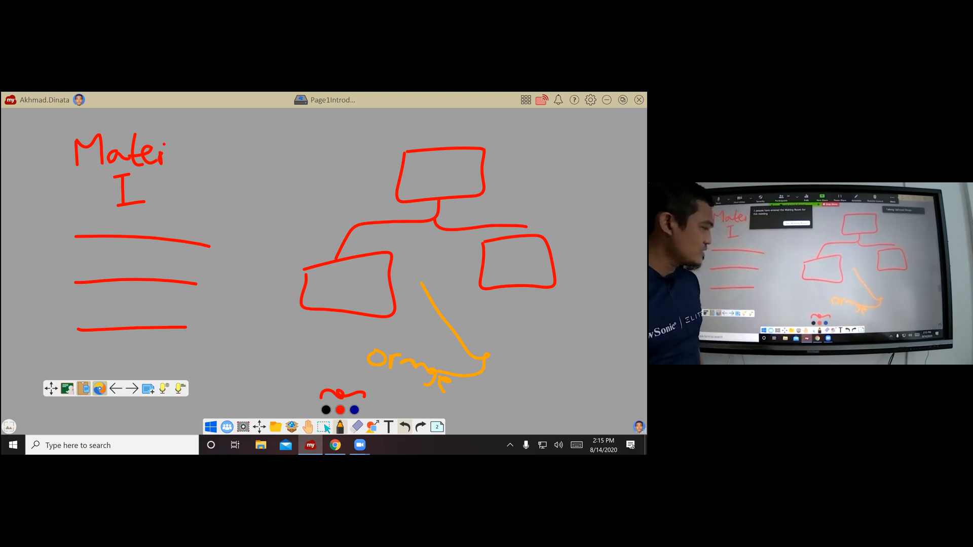
# Erase the red curly brace above the marker tool by circling it with the area eraser
pyautogui.click(356, 427)
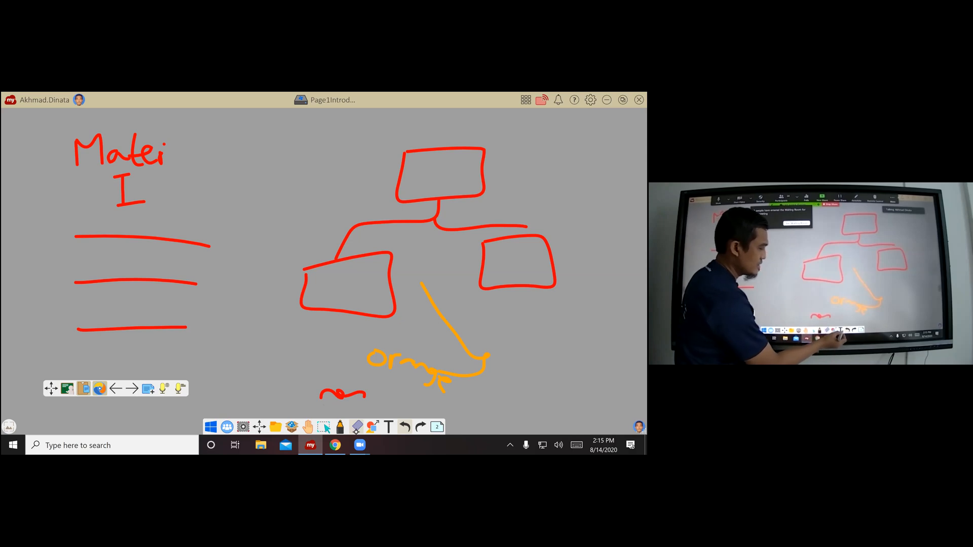
pyautogui.click(356, 427)
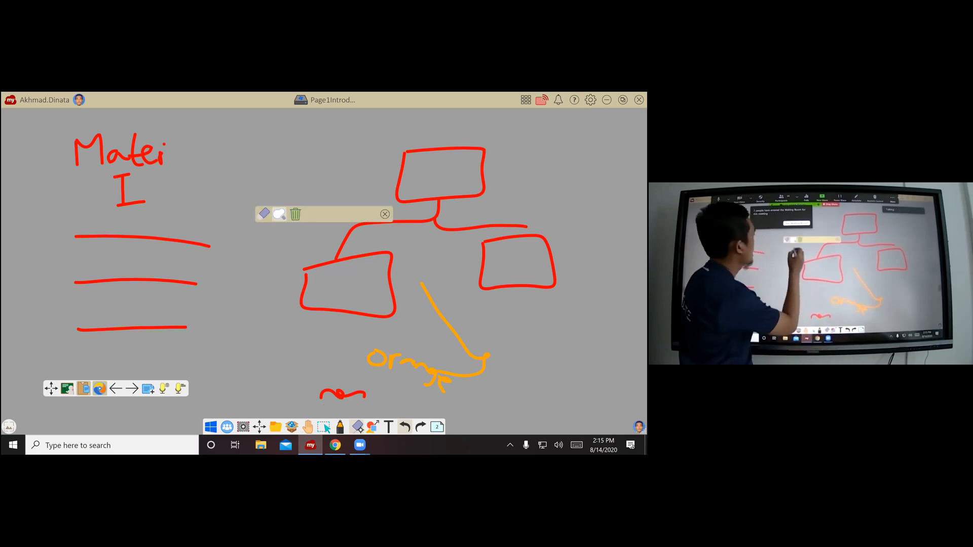
pyautogui.moveTo(319, 394); pyautogui.dragTo(367, 386)
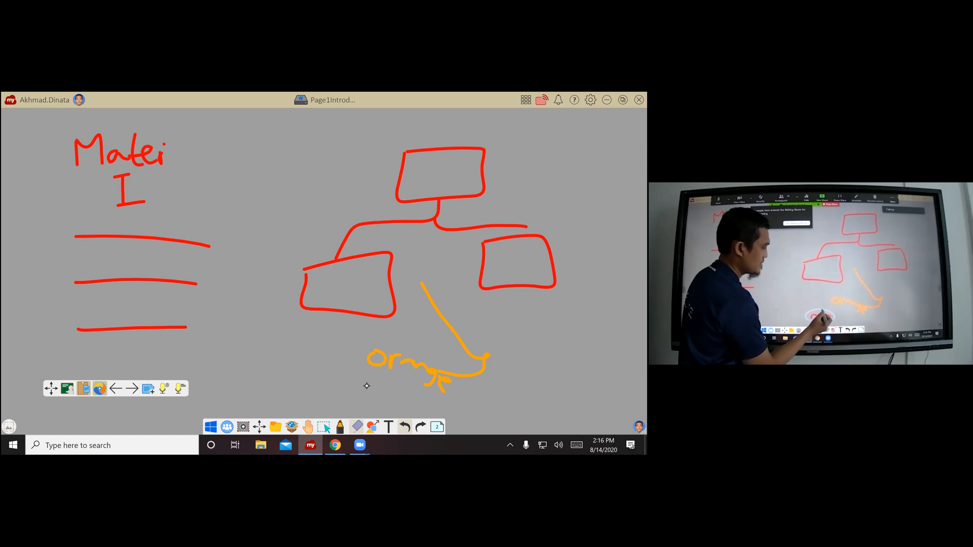
# Draw an arrow pointing down at the blue quick colour, using red and blue marker strokes
pyautogui.click(342, 429)
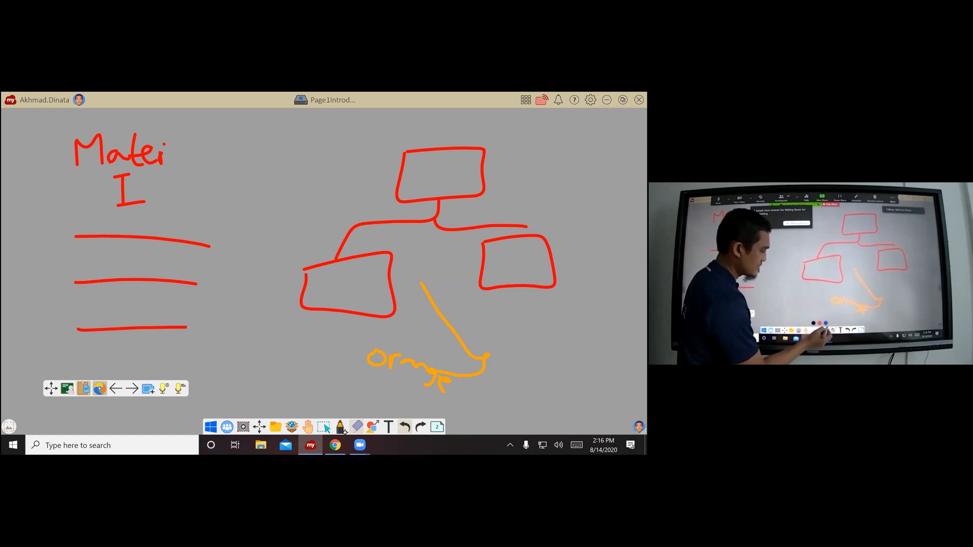
pyautogui.moveTo(353, 376); pyautogui.dragTo(350, 409)
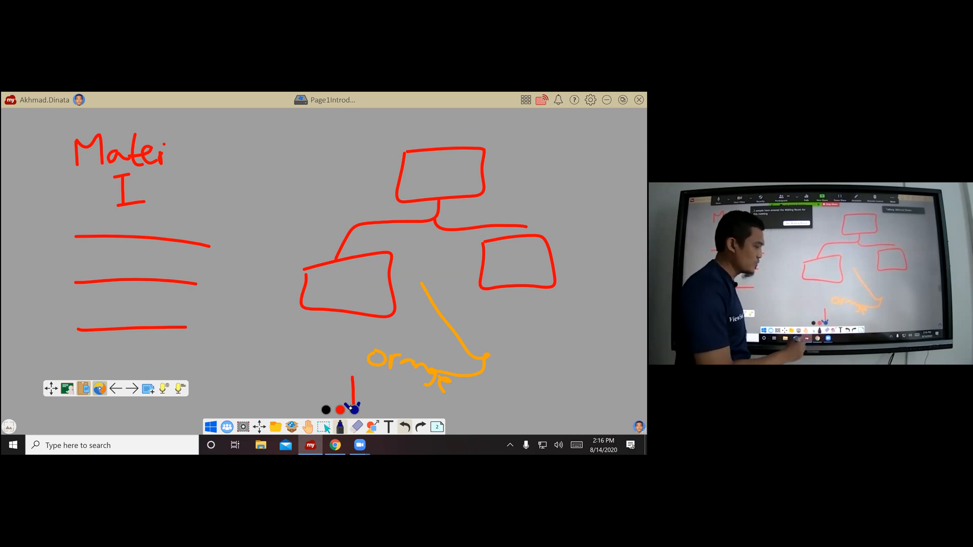
pyautogui.click(340, 410)
pyautogui.moveTo(358, 404); pyautogui.dragTo(350, 410)
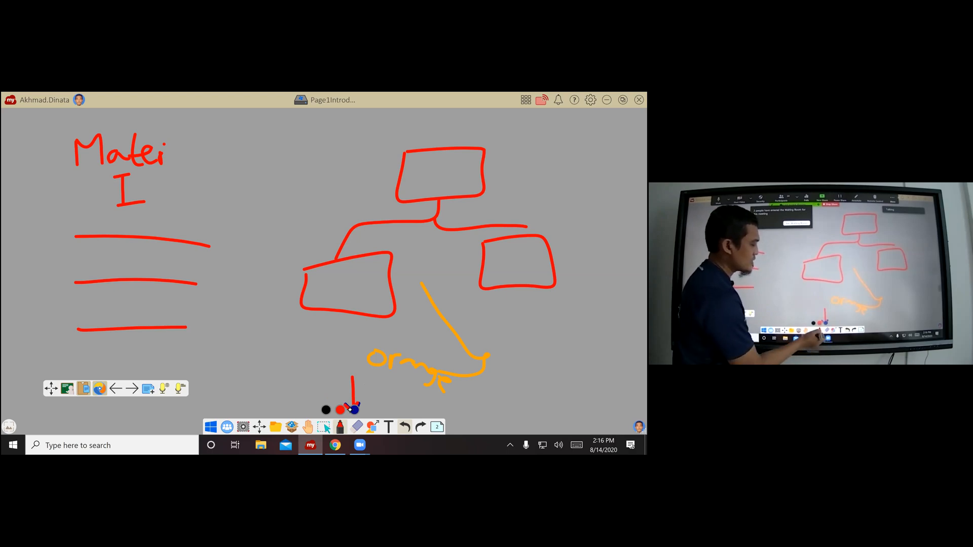
pyautogui.click(341, 427)
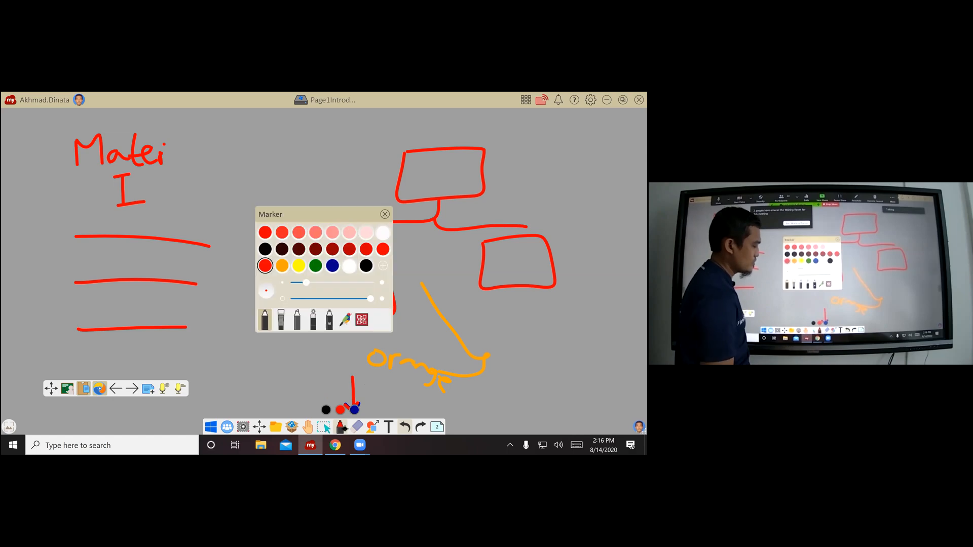
pyautogui.click(345, 432)
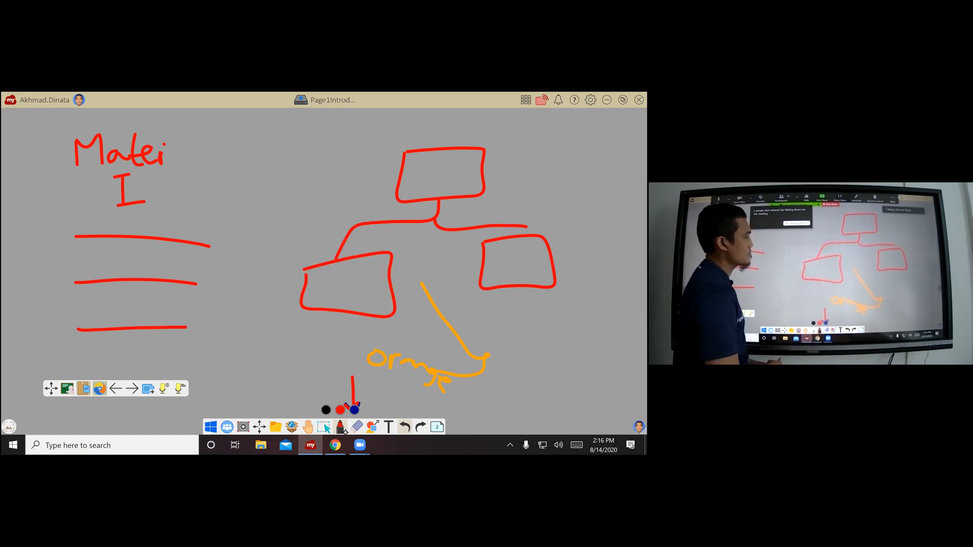
# Wipe away the box diagram and the orange note, and write "1 2 2 3 4 5" in red with the second 2 double-underlined
pyautogui.moveTo(345, 358)
pyautogui.mouseDown()
pyautogui.moveTo(441, 372)
pyautogui.moveTo(413, 309)
pyautogui.moveTo(264, 306)
pyautogui.moveTo(404, 243)
pyautogui.moveTo(349, 228)
pyautogui.moveTo(408, 223)
pyautogui.moveTo(512, 250)
pyautogui.moveTo(493, 202)
pyautogui.moveTo(402, 163)
pyautogui.moveTo(457, 203)
pyautogui.moveTo(317, 256)
pyautogui.moveTo(287, 256)
pyautogui.moveTo(267, 279)
pyautogui.mouseUp()
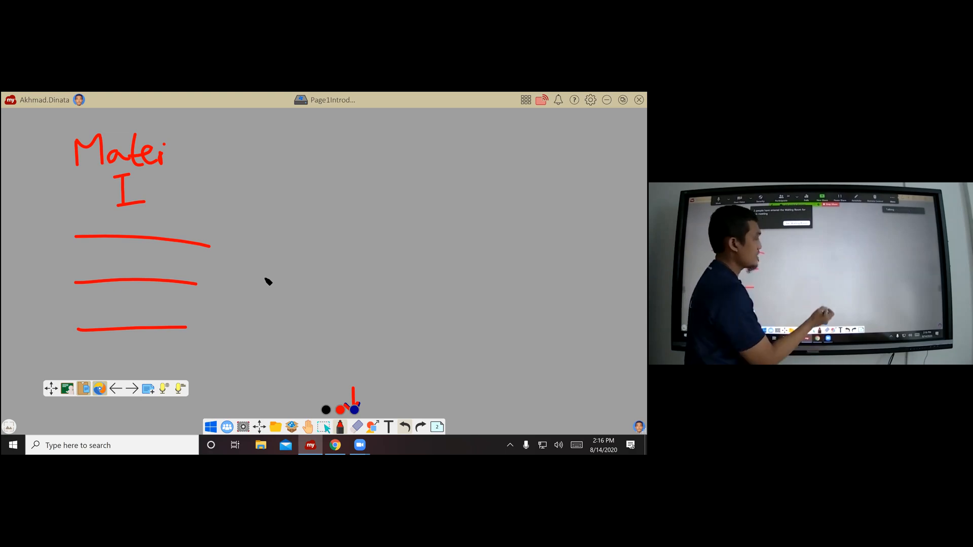
pyautogui.moveTo(328, 224)
pyautogui.mouseDown()
pyautogui.moveTo(328, 248)
pyautogui.moveTo(416, 253)
pyautogui.moveTo(460, 238)
pyautogui.moveTo(470, 257)
pyautogui.moveTo(503, 232)
pyautogui.mouseUp()
pyautogui.moveTo(382, 258); pyautogui.dragTo(402, 264)
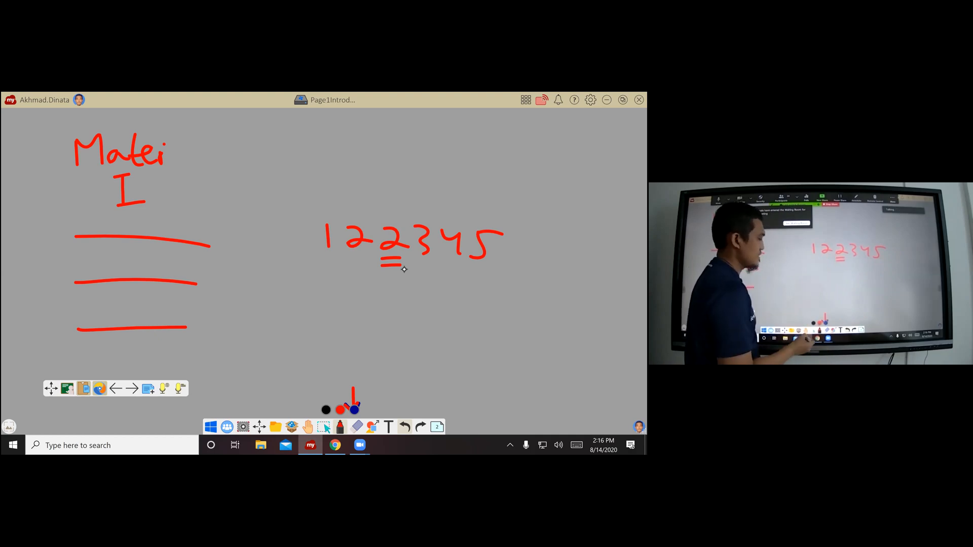
# Show the eraser options and draw a small red upward arrow before the number row, pointing at the area eraser
pyautogui.click(357, 427)
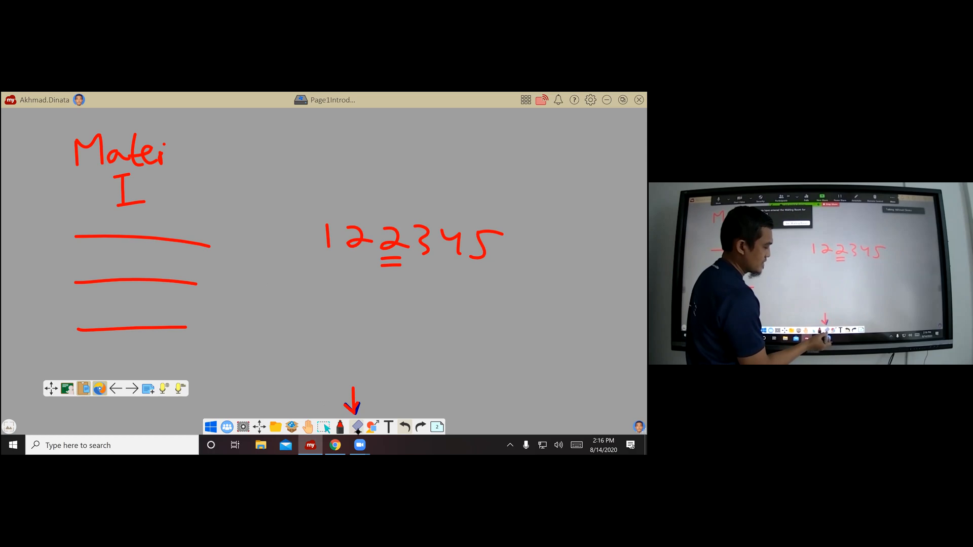
pyautogui.click(357, 427)
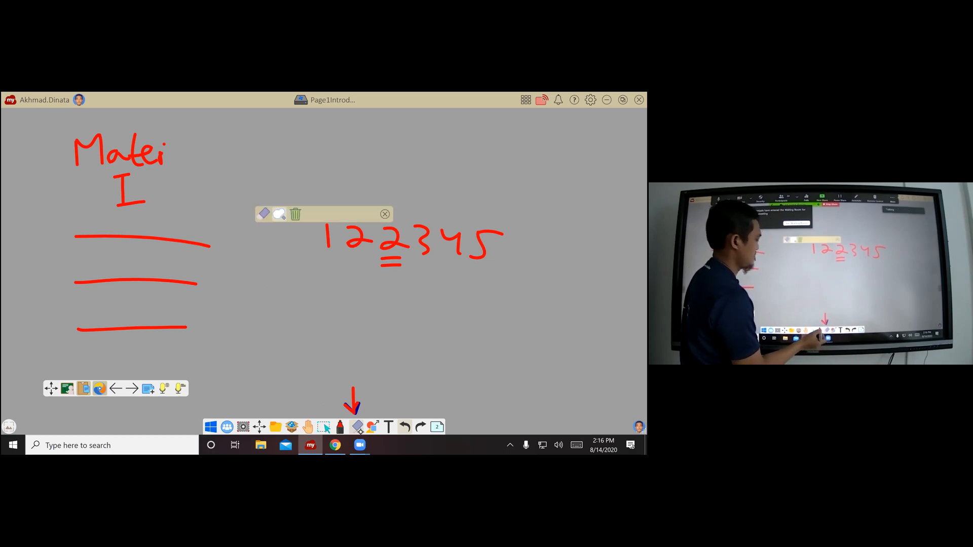
pyautogui.click(340, 428)
pyautogui.moveTo(280, 225)
pyautogui.mouseDown()
pyautogui.moveTo(282, 254)
pyautogui.moveTo(289, 228)
pyautogui.mouseUp()
# Erase the second 2 and its double underline from the number row with the area eraser
pyautogui.click(358, 427)
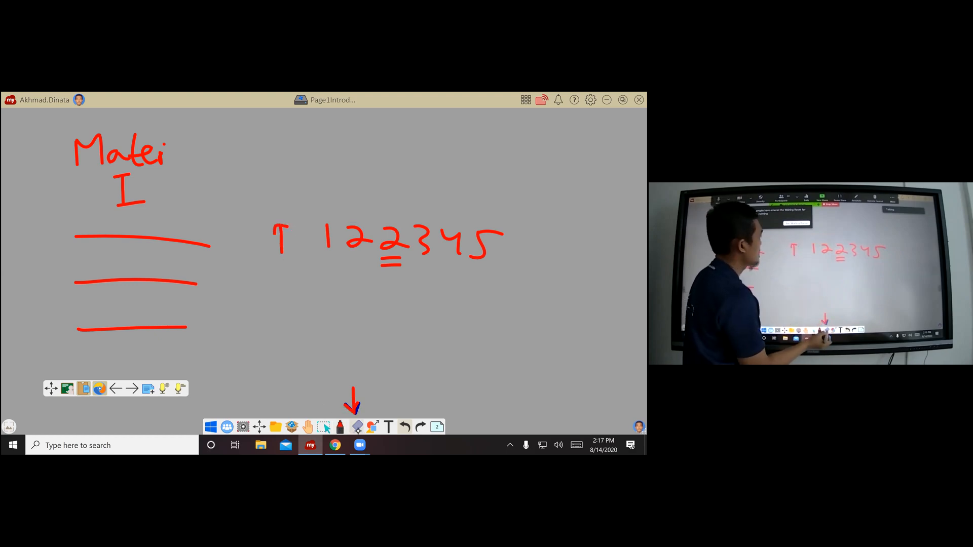
pyautogui.click(358, 427)
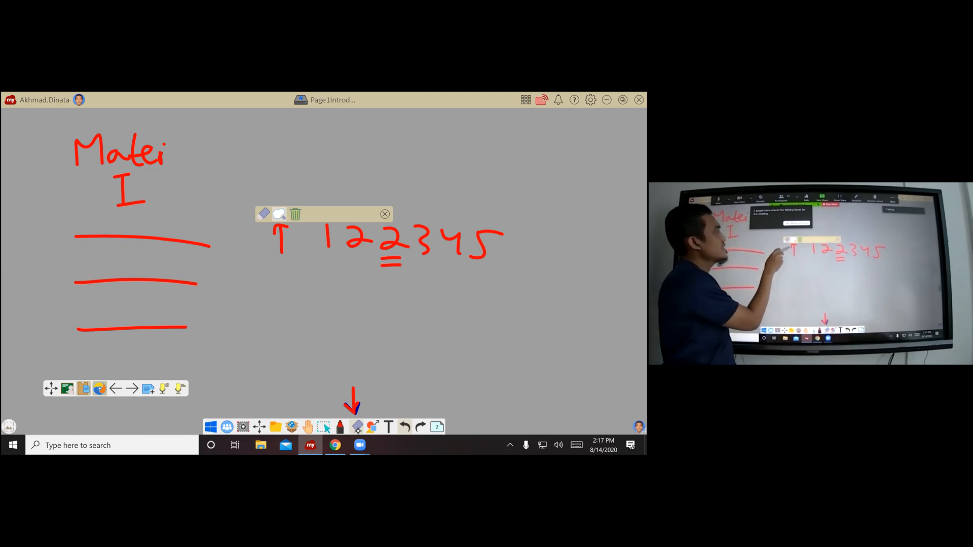
pyautogui.click(279, 214)
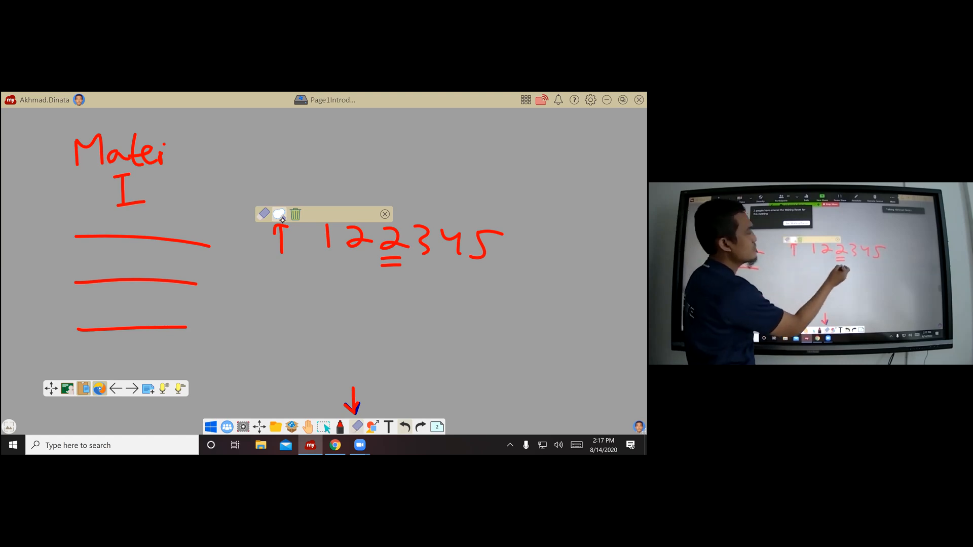
pyautogui.moveTo(397, 279)
pyautogui.mouseDown()
pyautogui.moveTo(413, 244)
pyautogui.moveTo(389, 219)
pyautogui.moveTo(375, 265)
pyautogui.moveTo(404, 282)
pyautogui.mouseUp()
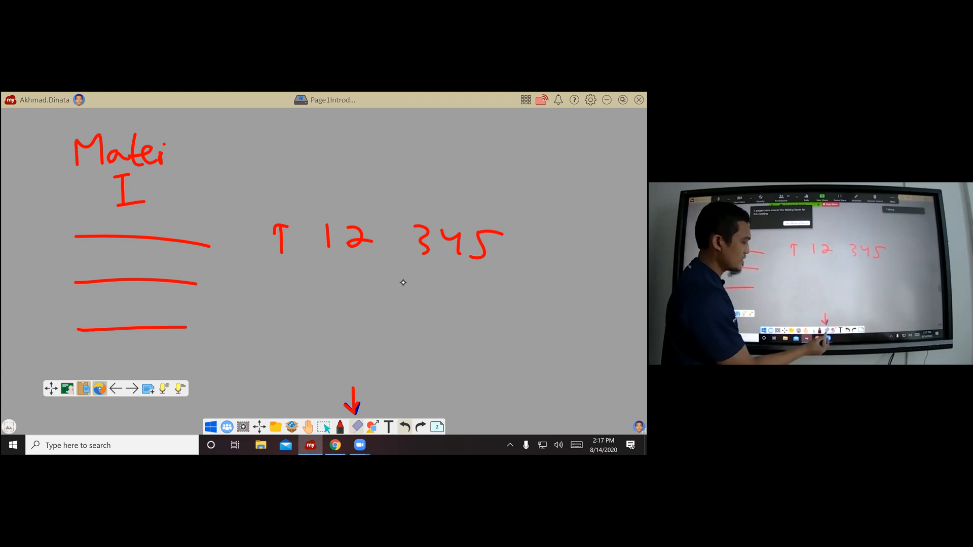
# Clear everything from the page and undo back until the heading, lines and numbers are restored
pyautogui.click(357, 427)
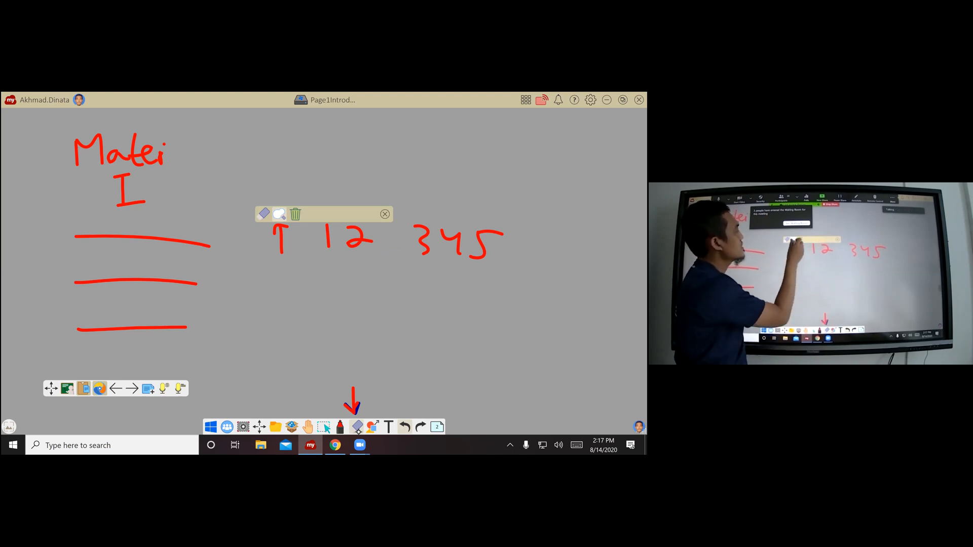
pyautogui.click(296, 214)
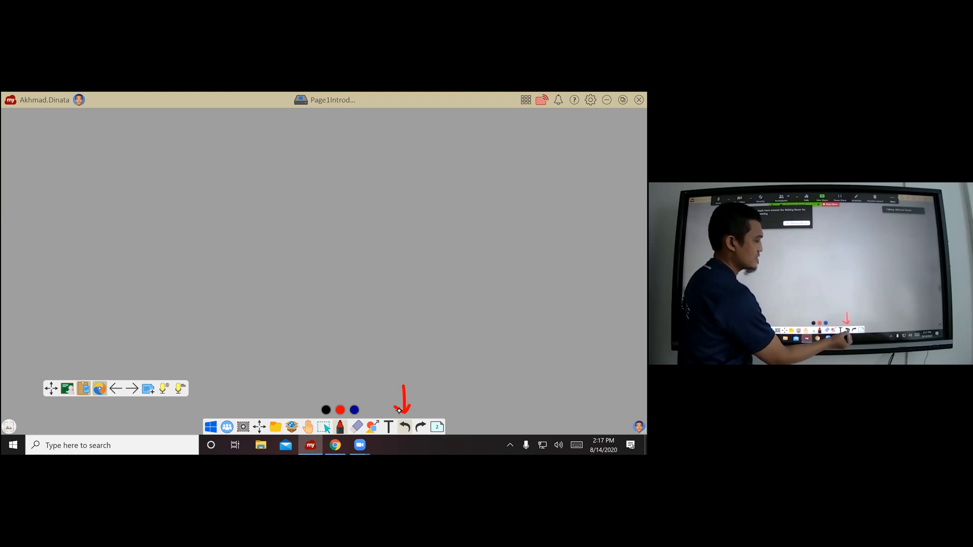
pyautogui.click(404, 428)
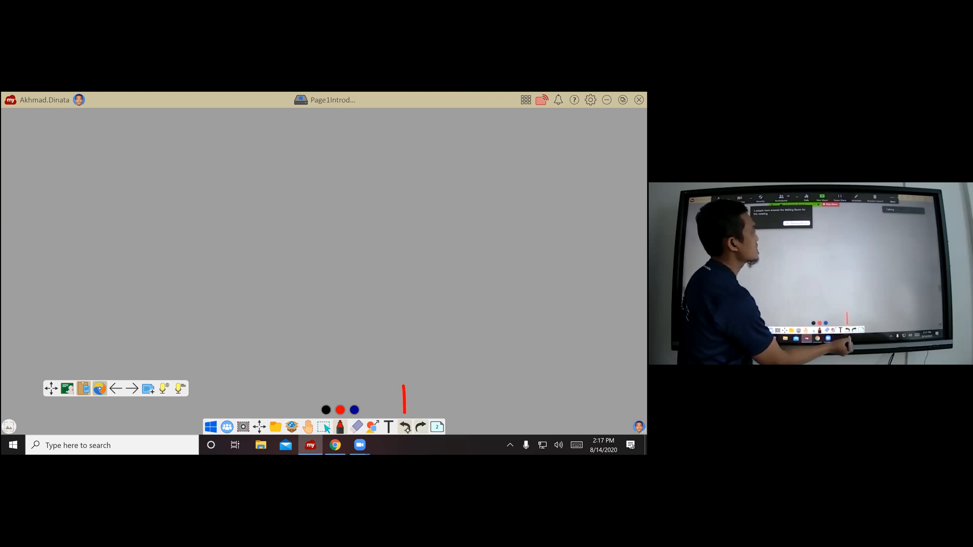
pyautogui.click(405, 429)
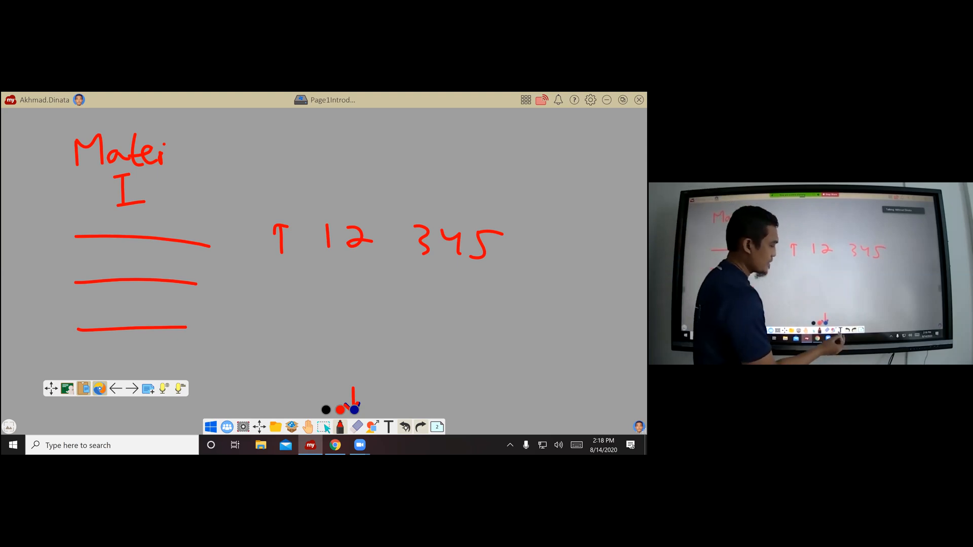
# Erase the red and blue arrow above the eraser tool by circling it with the area eraser
pyautogui.click(354, 410)
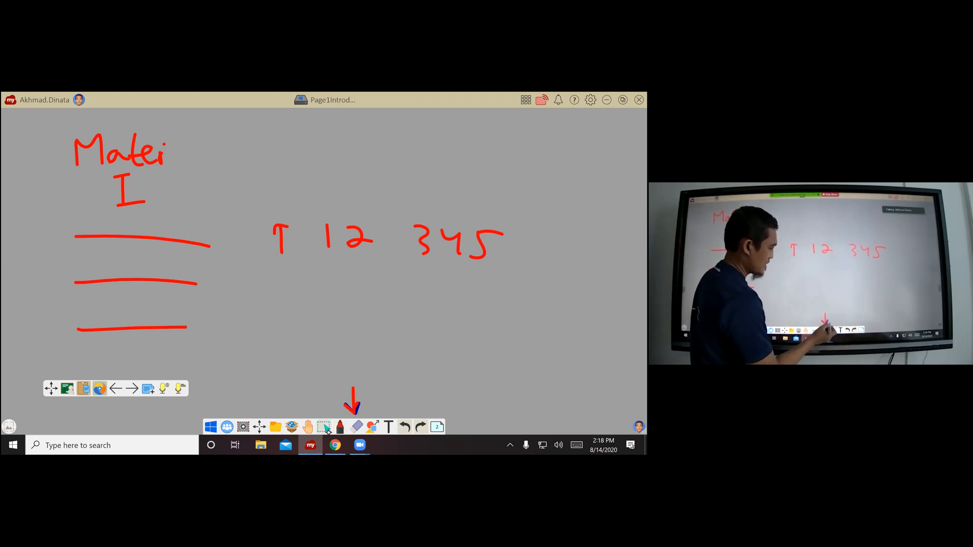
pyautogui.click(360, 429)
pyautogui.click(280, 213)
pyautogui.moveTo(348, 416)
pyautogui.mouseDown()
pyautogui.moveTo(343, 408)
pyautogui.moveTo(376, 403)
pyautogui.moveTo(358, 389)
pyautogui.mouseUp()
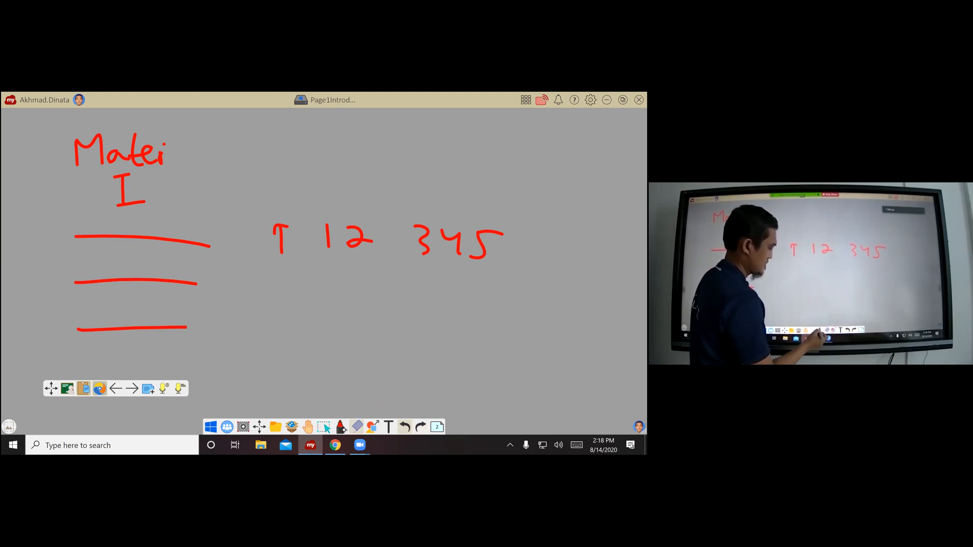
# Draw a small red downward arrow pointing at the page manager and open the page list
pyautogui.click(341, 427)
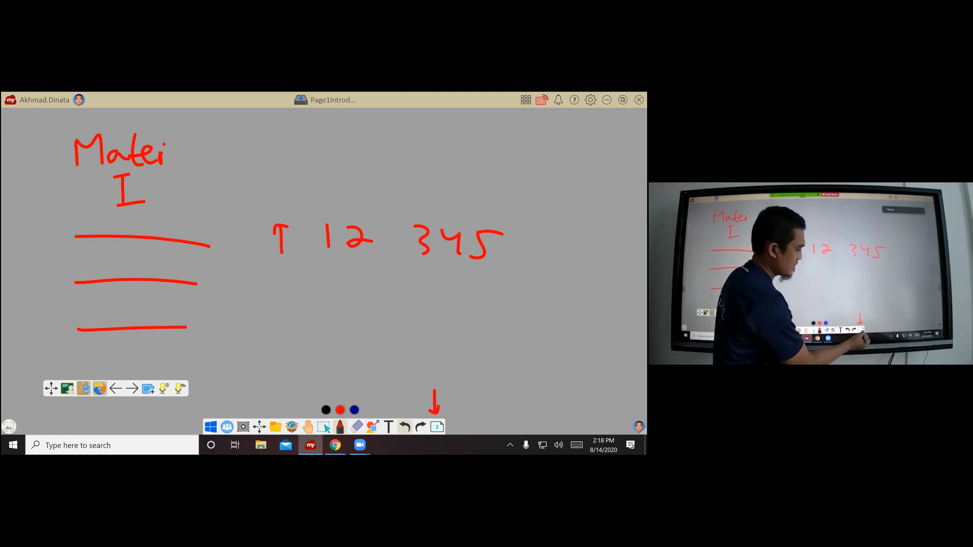
pyautogui.click(436, 427)
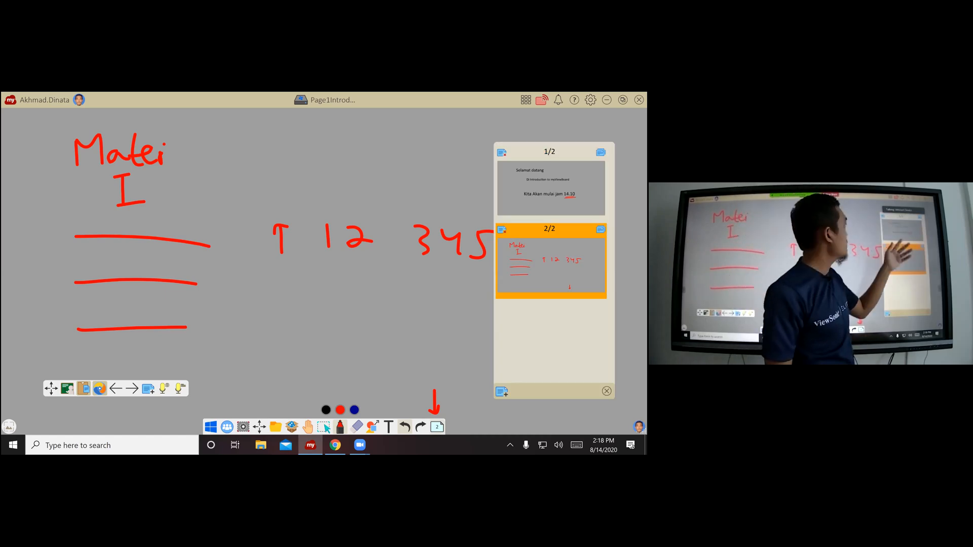
# Bring up the delete confirmation from the first page's thumbnail, decline it and close the page list
pyautogui.click(502, 153)
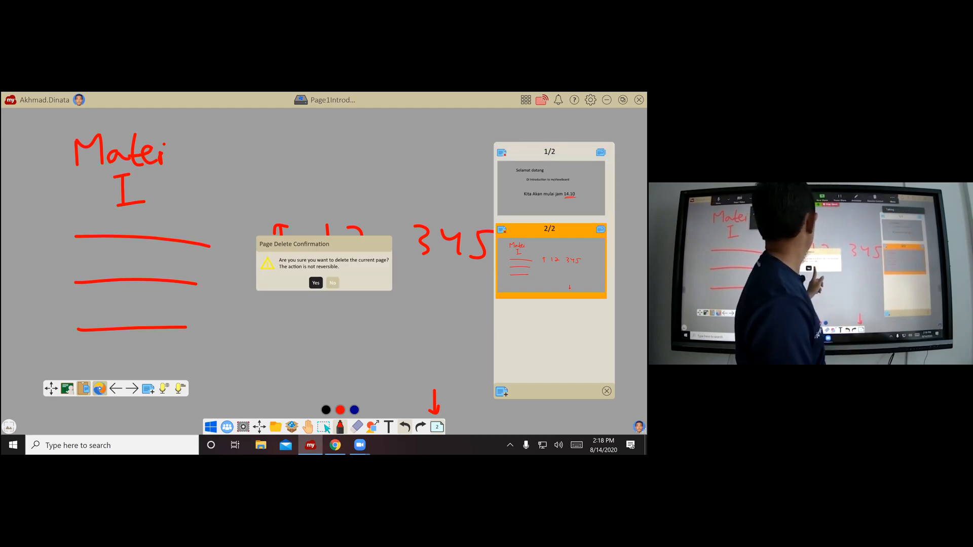
pyautogui.click(332, 283)
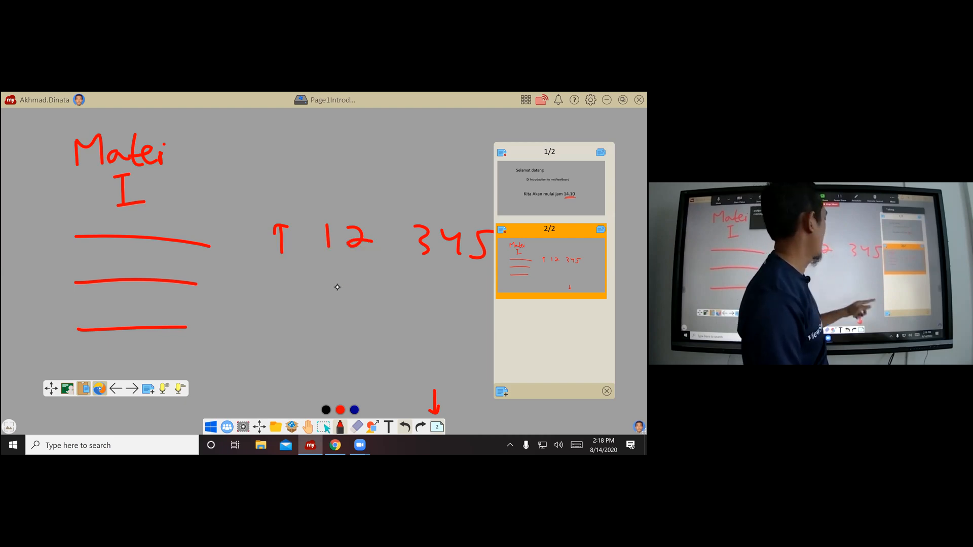
pyautogui.click(607, 391)
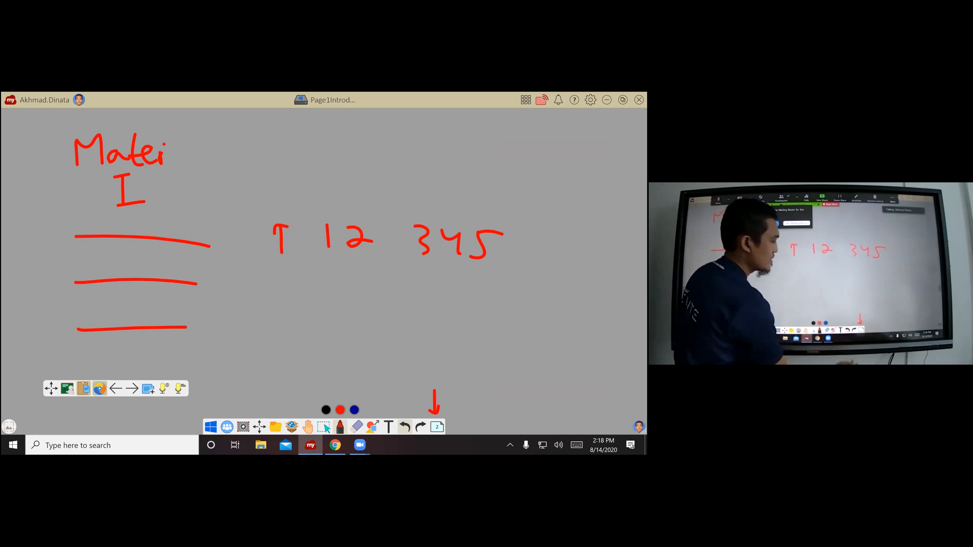
# Draw a short horizontal red arrow pointing at the page list's add-page control and reopen the list to show it
pyautogui.click(437, 428)
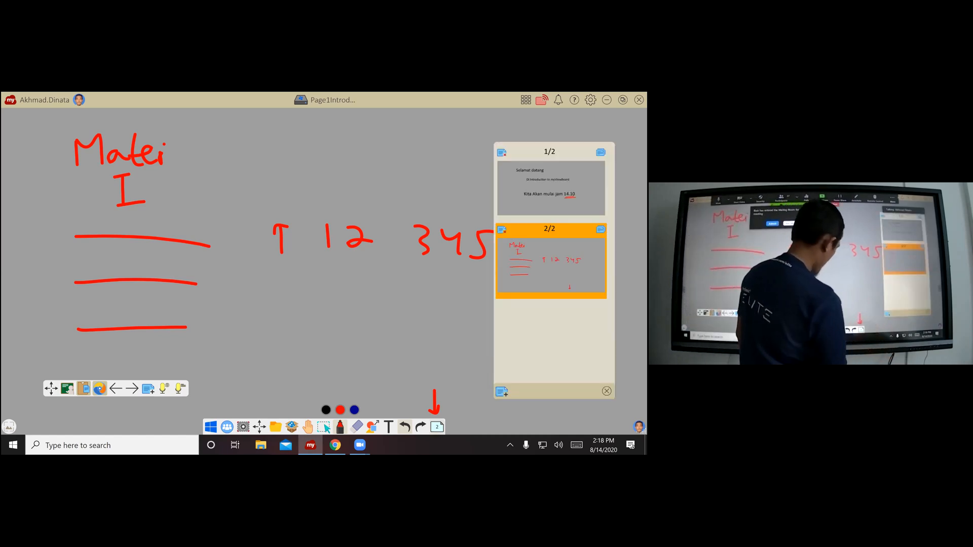
pyautogui.moveTo(459, 390); pyautogui.dragTo(487, 390)
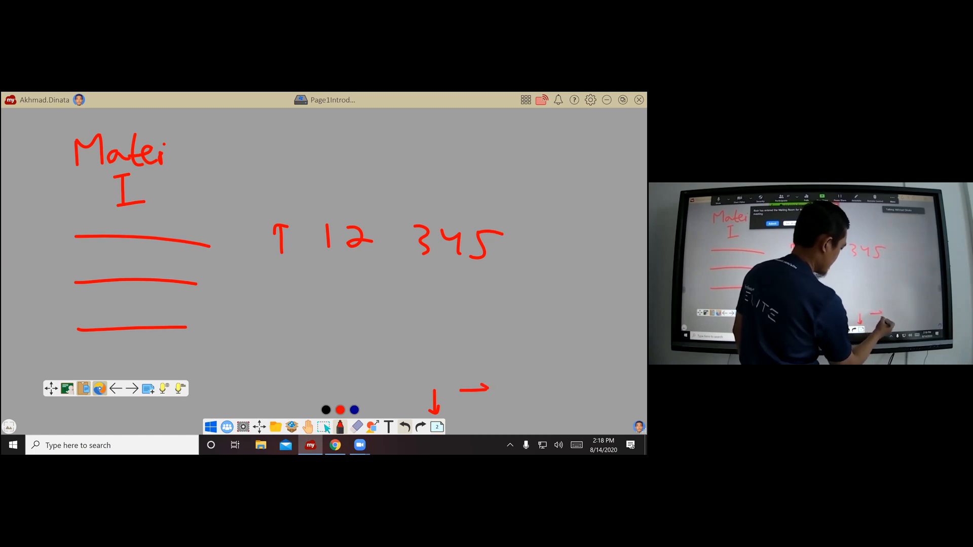
pyautogui.click(437, 427)
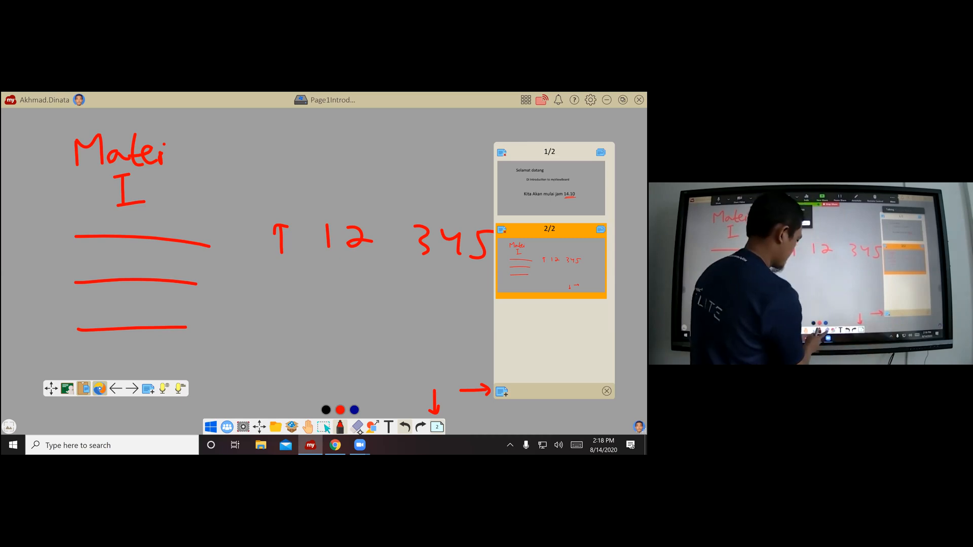
# Erase both red arrows near the page manager with the area eraser
pyautogui.click(359, 430)
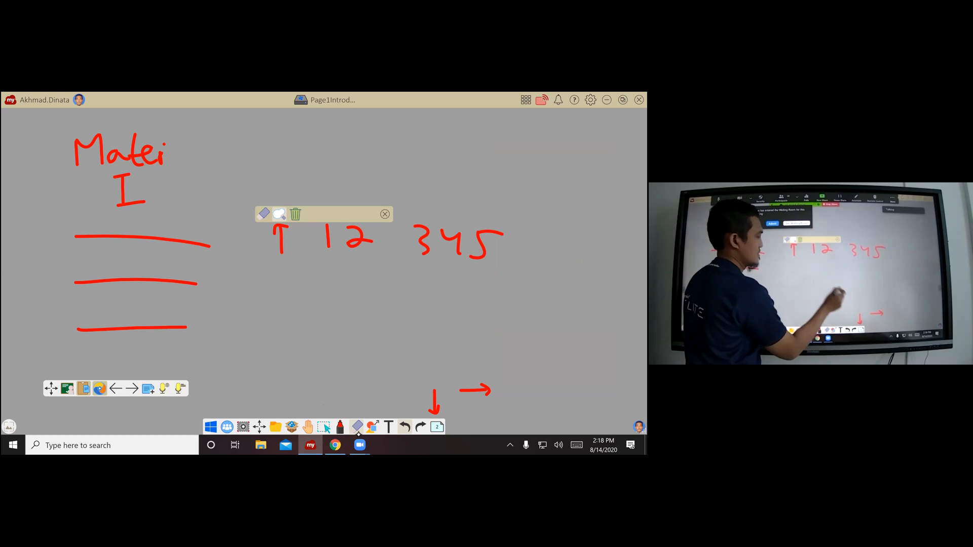
pyautogui.moveTo(508, 389)
pyautogui.mouseDown()
pyautogui.moveTo(414, 399)
pyautogui.moveTo(506, 400)
pyautogui.moveTo(507, 386)
pyautogui.mouseUp()
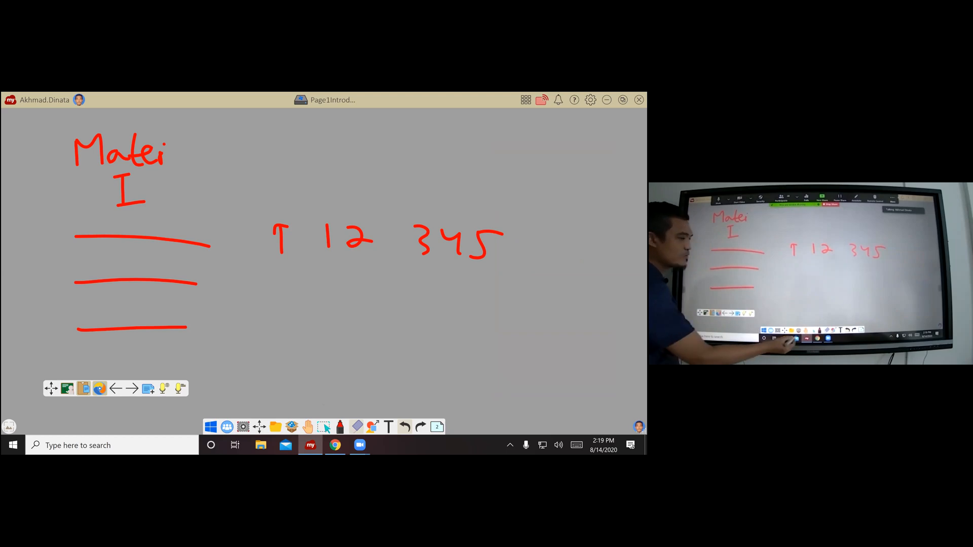
# Draw a red downward arrow pointing at the floating toolbar's add-page shortcut and add a new blank page
pyautogui.click(341, 429)
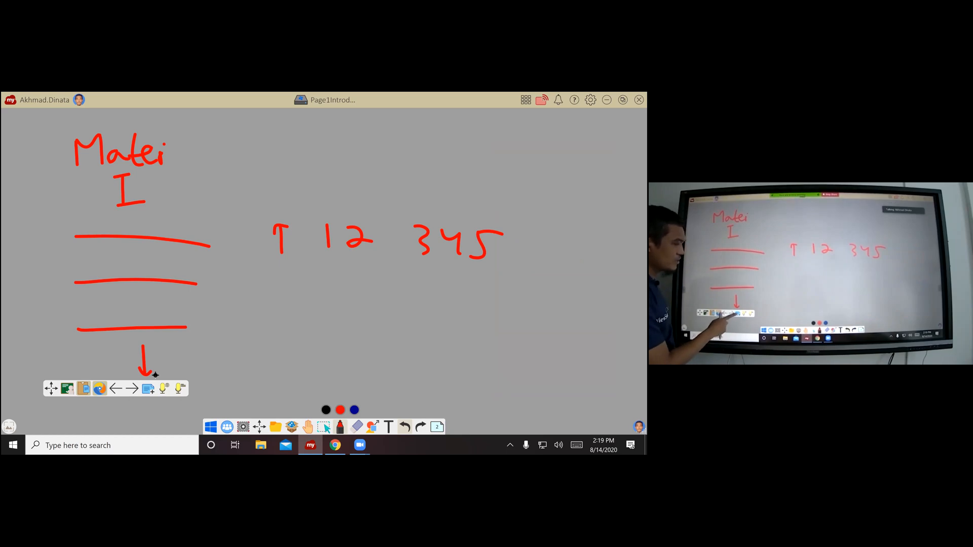
pyautogui.click(148, 389)
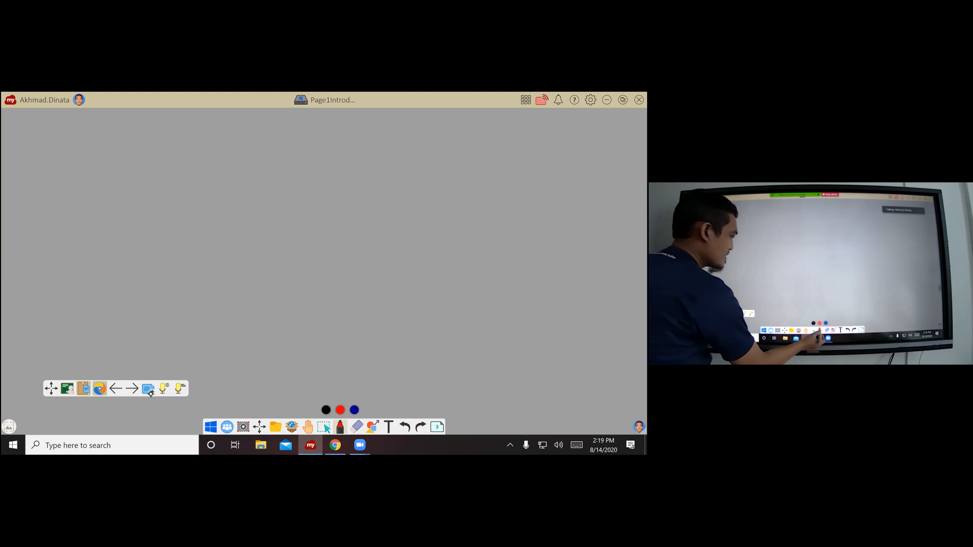
# Draw a red arrow on the new page pointing down at the page background control
pyautogui.click(343, 429)
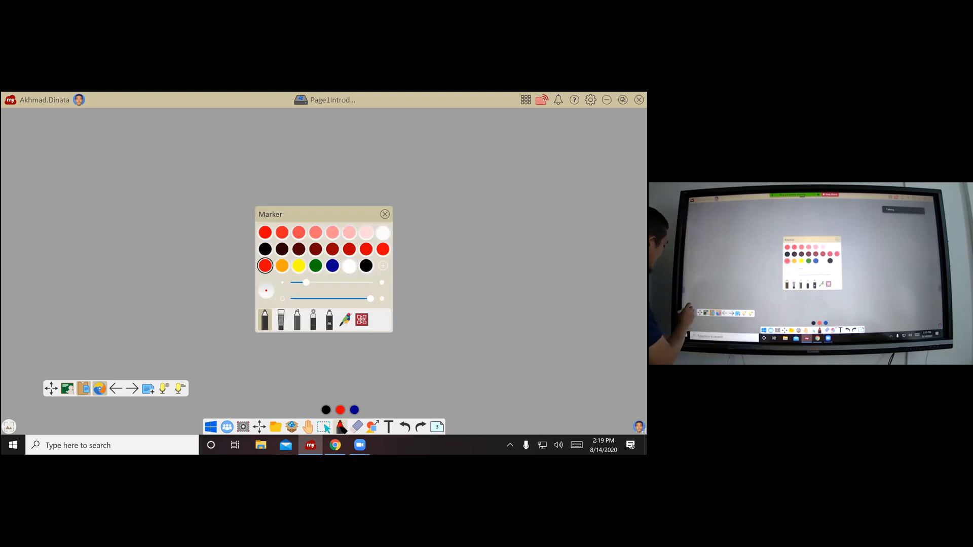
pyautogui.moveTo(35, 374)
pyautogui.mouseDown()
pyautogui.moveTo(15, 417)
pyautogui.moveTo(30, 412)
pyautogui.mouseUp()
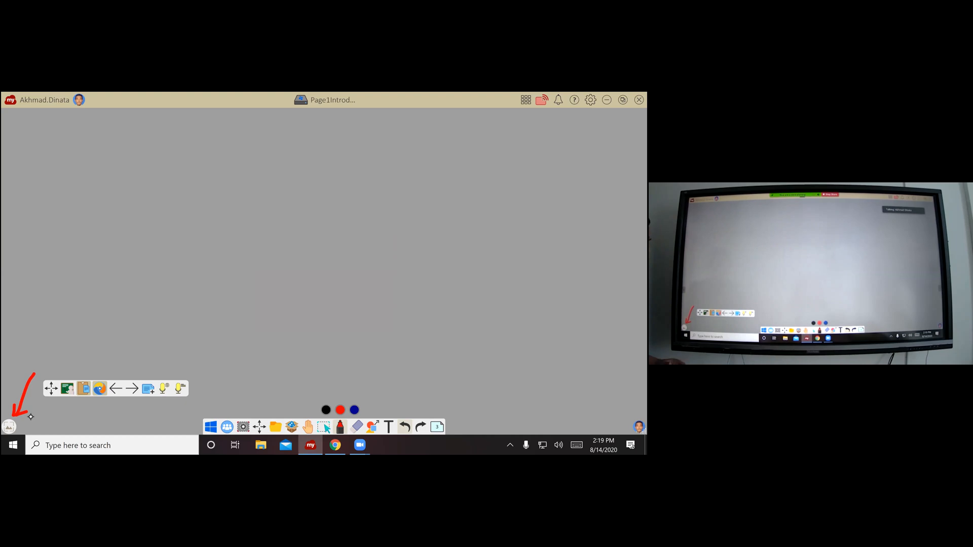
# Try white and yellow page backgrounds, set the background to black and close the colour palette
pyautogui.click(9, 427)
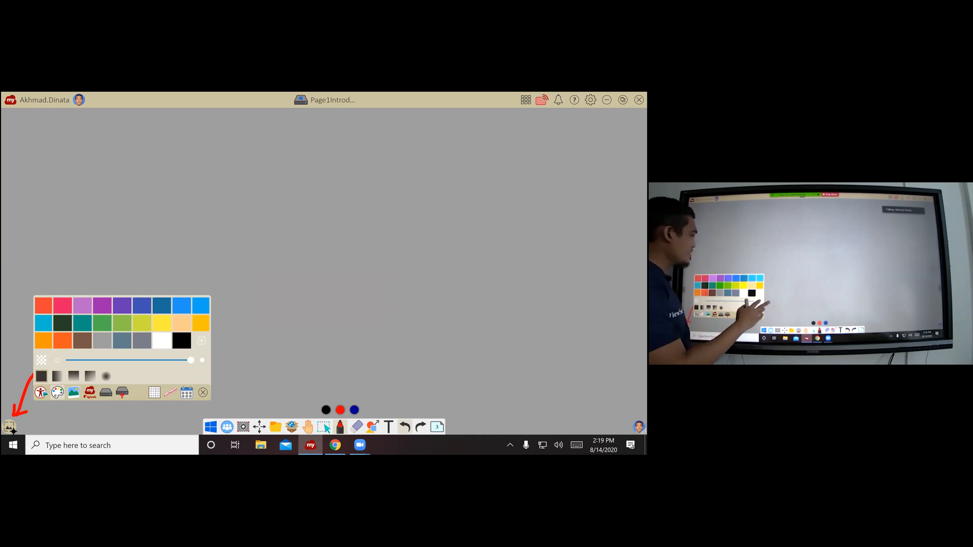
pyautogui.click(165, 344)
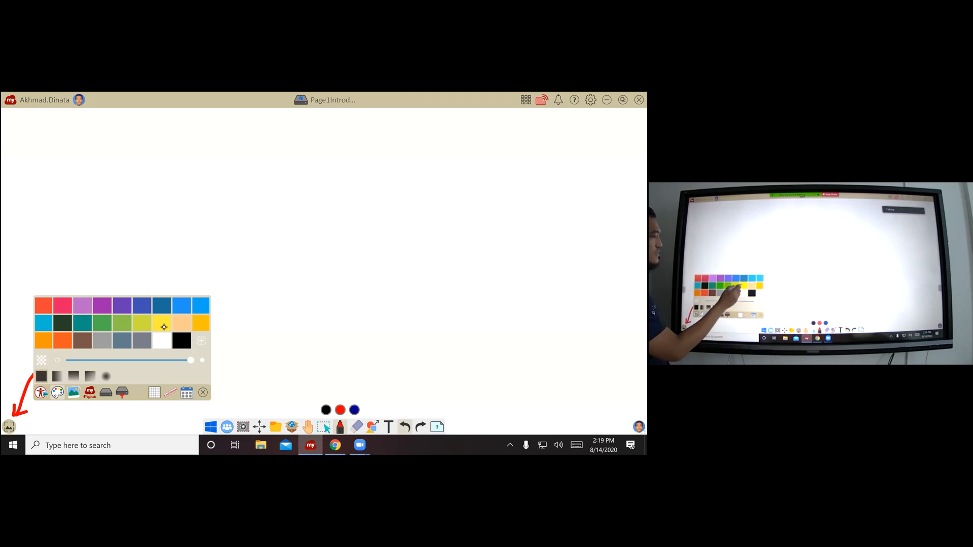
pyautogui.click(164, 327)
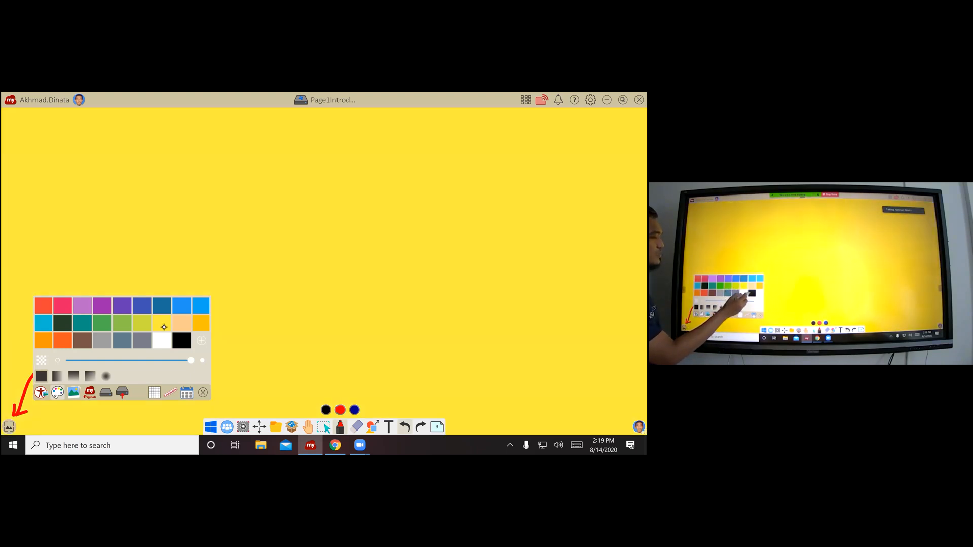
pyautogui.click(181, 341)
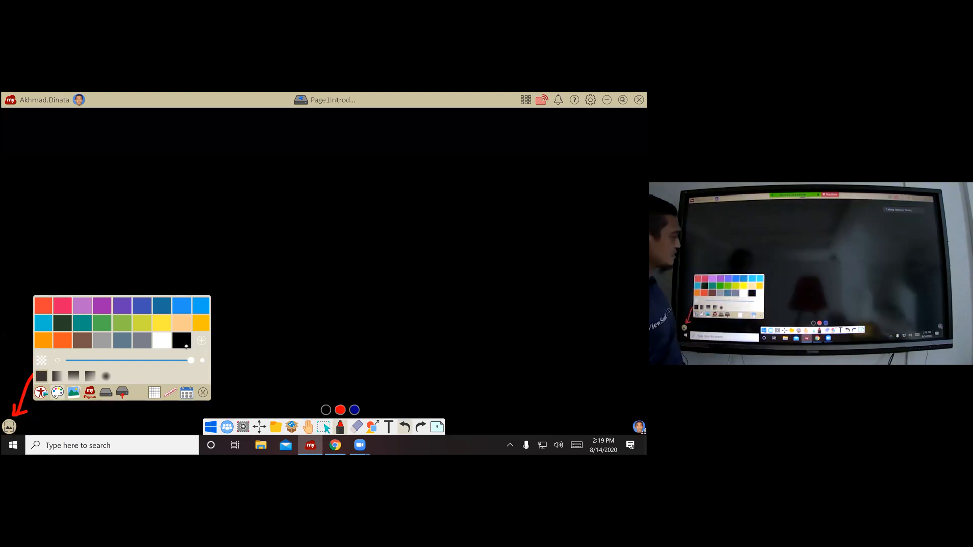
pyautogui.click(210, 401)
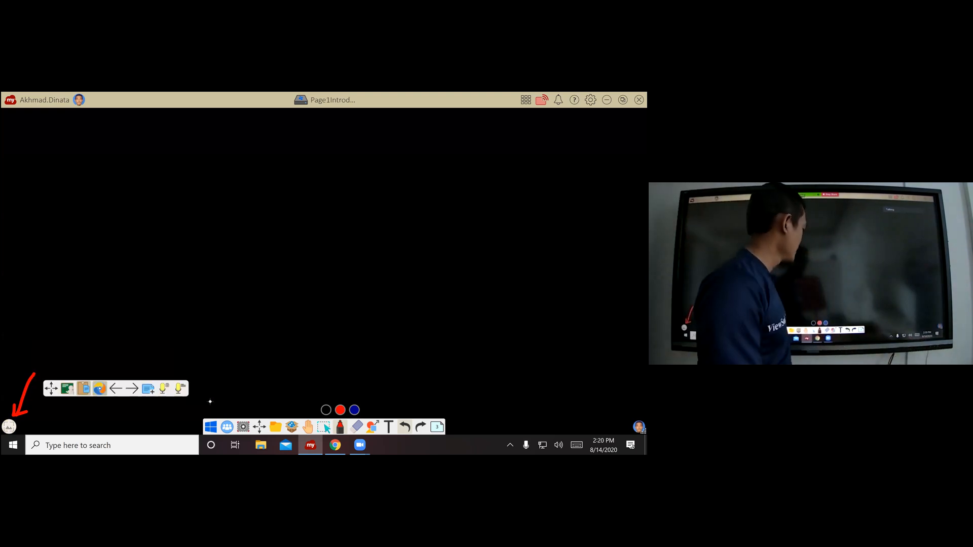
# Write "1+1=2" with the white marker near the top of the page and underline it in red
pyautogui.click(341, 426)
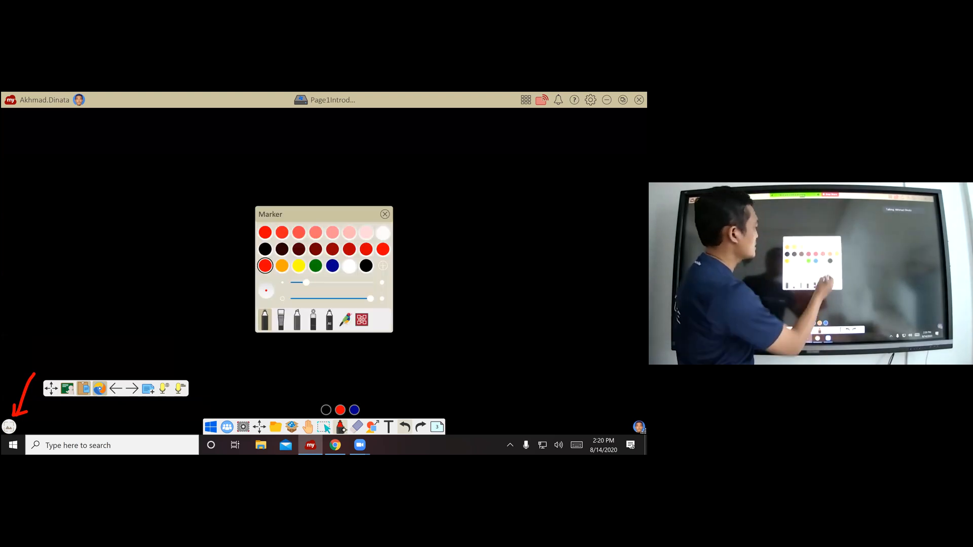
pyautogui.click(355, 268)
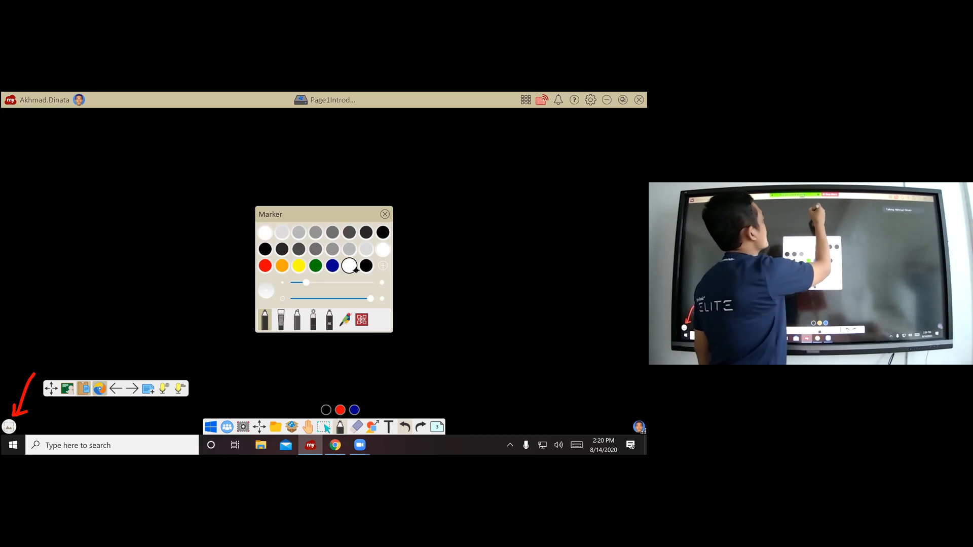
pyautogui.moveTo(329, 148)
pyautogui.mouseDown()
pyautogui.moveTo(328, 171)
pyautogui.moveTo(368, 161)
pyautogui.mouseUp()
pyautogui.moveTo(383, 147)
pyautogui.mouseDown()
pyautogui.moveTo(382, 173)
pyautogui.moveTo(417, 164)
pyautogui.mouseUp()
pyautogui.moveTo(432, 153); pyautogui.dragTo(470, 172)
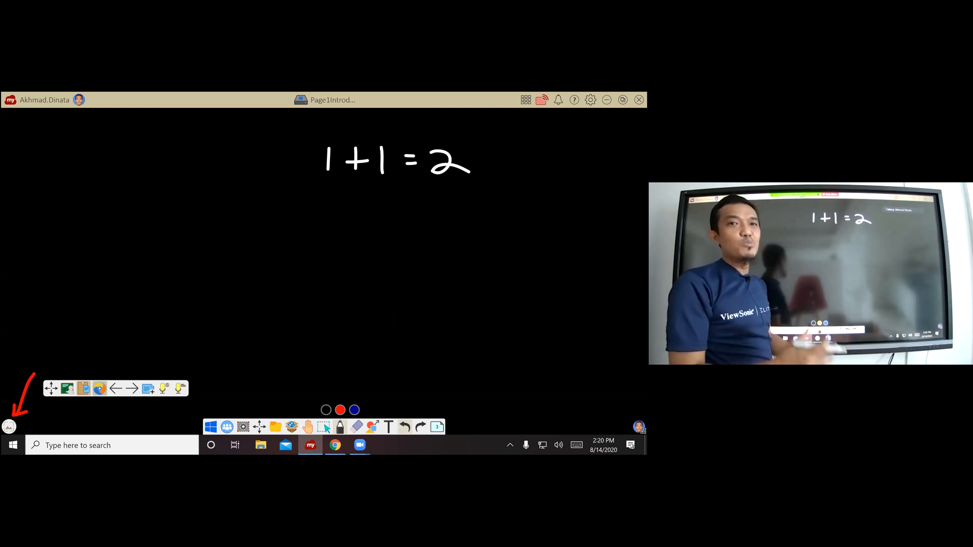
pyautogui.click(340, 410)
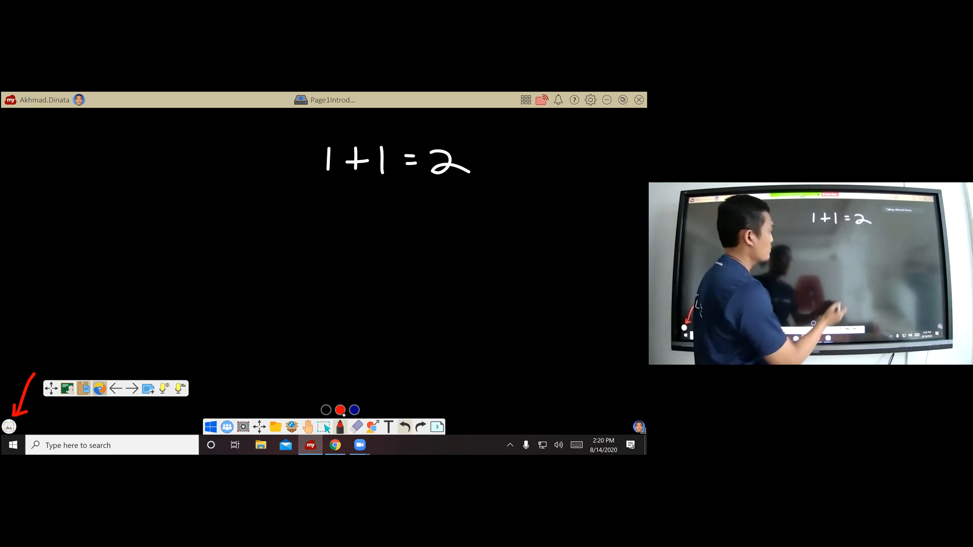
pyautogui.moveTo(323, 187); pyautogui.dragTo(456, 189)
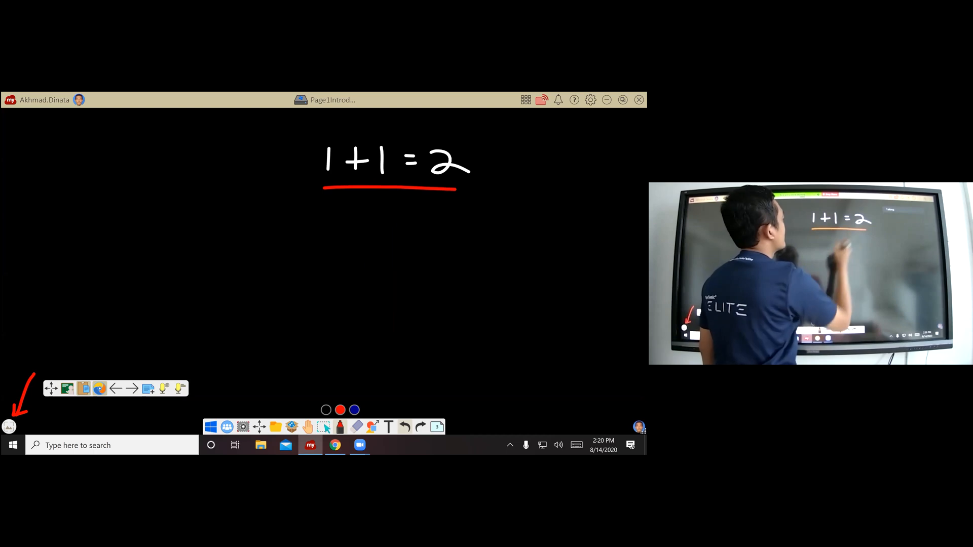
# With the yellow marker, add two slanted strokes, a looped mark beside the 2 and a circled 100 below the equation
pyautogui.click(340, 427)
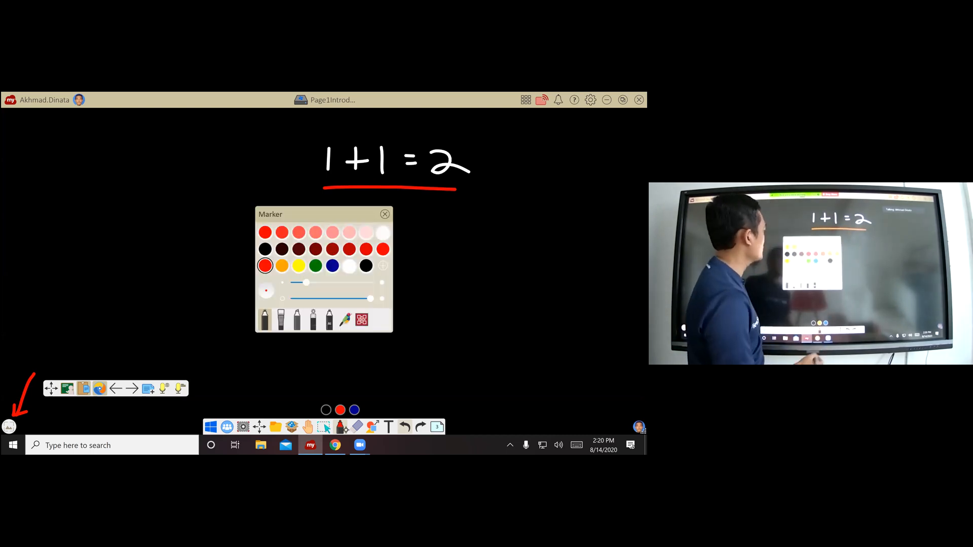
pyautogui.click(298, 265)
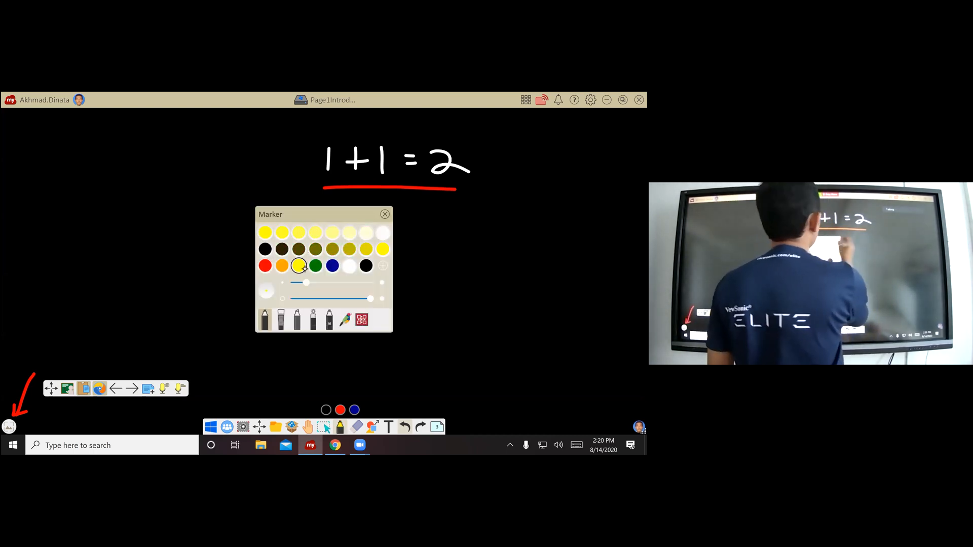
pyautogui.moveTo(439, 215); pyautogui.dragTo(491, 197)
pyautogui.moveTo(445, 221); pyautogui.dragTo(483, 207)
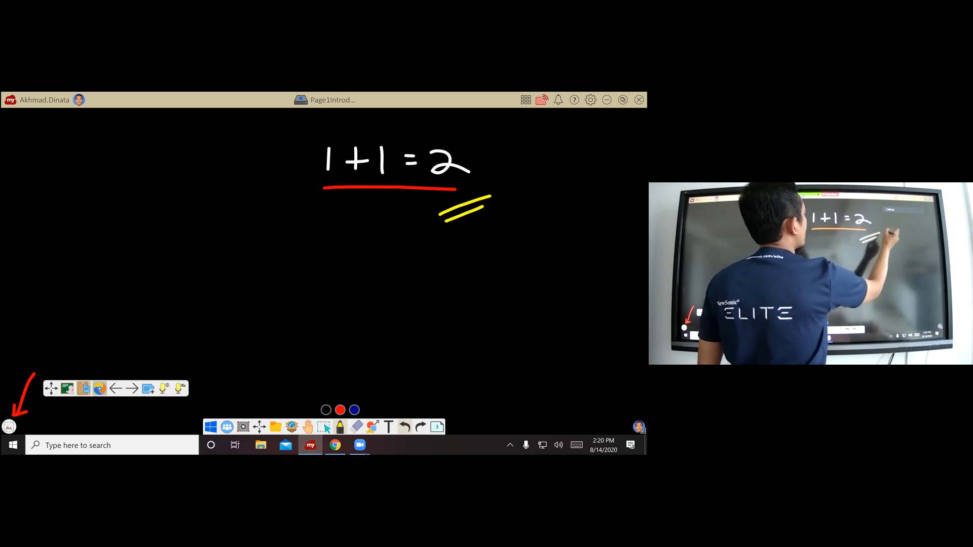
pyautogui.moveTo(505, 161); pyautogui.dragTo(503, 208)
pyautogui.moveTo(447, 239)
pyautogui.mouseDown()
pyautogui.moveTo(445, 267)
pyautogui.moveTo(467, 249)
pyautogui.moveTo(485, 251)
pyautogui.mouseUp()
pyautogui.moveTo(489, 232)
pyautogui.mouseDown()
pyautogui.moveTo(408, 265)
pyautogui.moveTo(497, 236)
pyautogui.mouseUp()
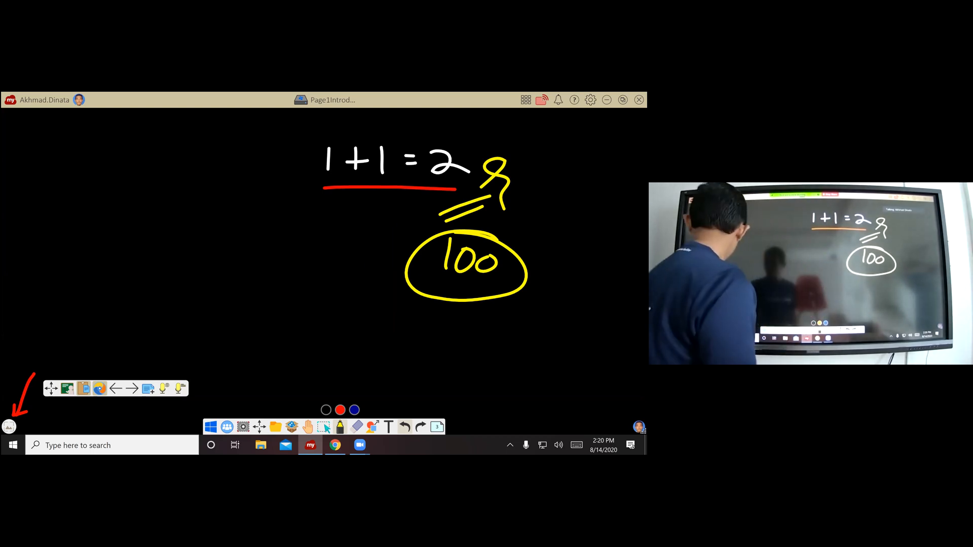
# Try indigo, bright blue, dark green, brown and slate page backgrounds, set plain grey and close the colour palette
pyautogui.click(9, 426)
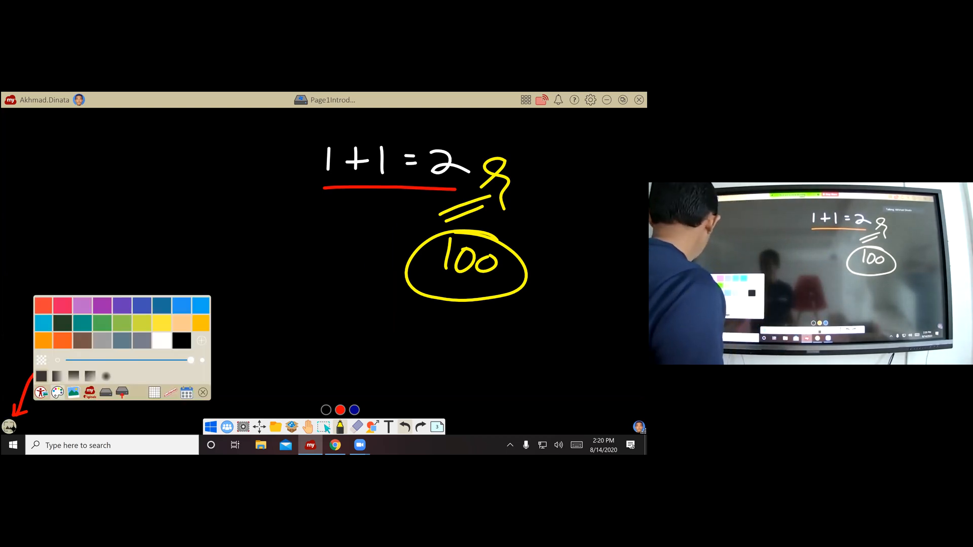
pyautogui.click(130, 345)
pyautogui.click(145, 308)
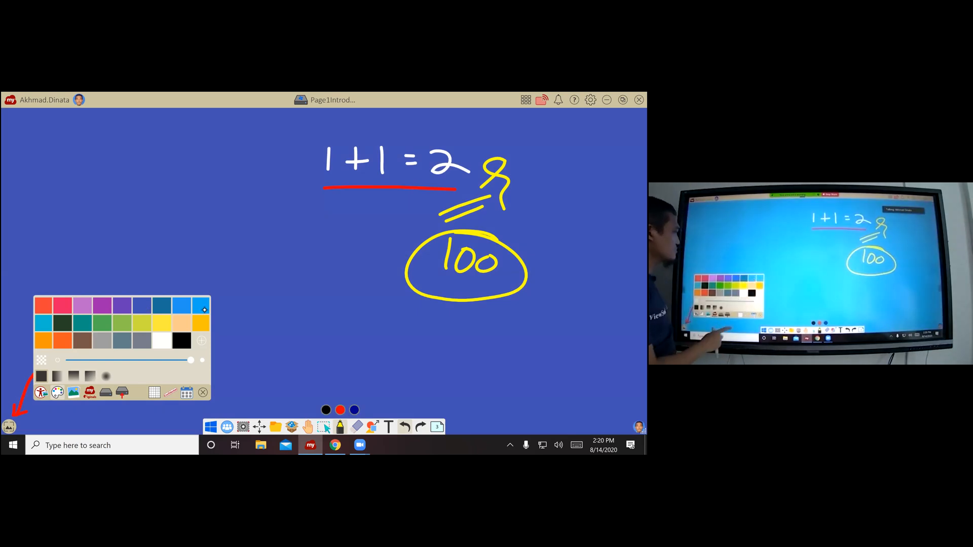
pyautogui.click(205, 310)
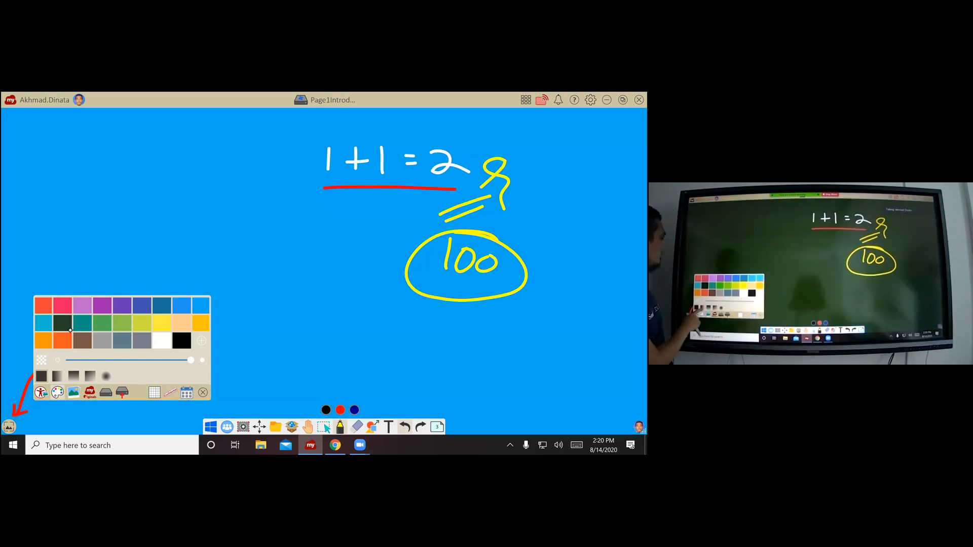
pyautogui.click(62, 322)
pyautogui.click(84, 345)
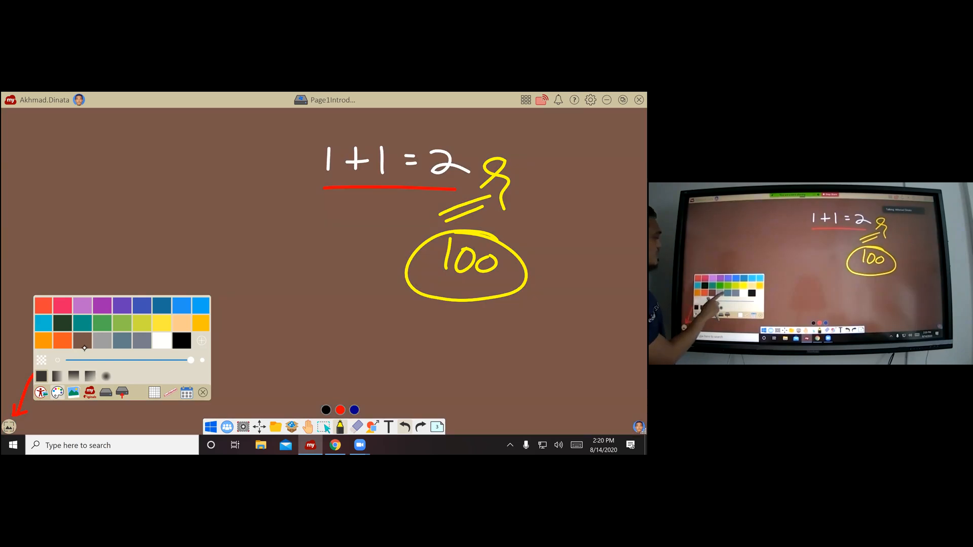
pyautogui.click(146, 345)
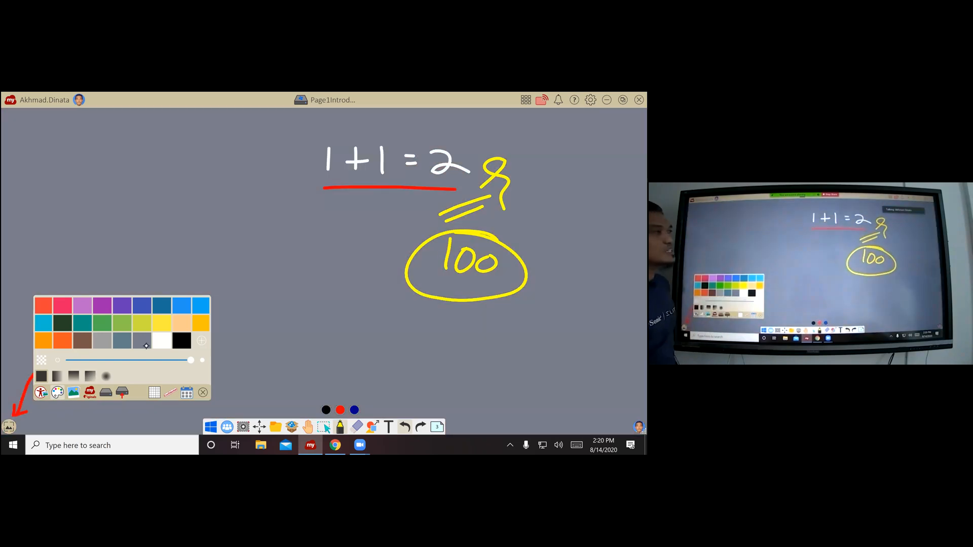
pyautogui.click(105, 347)
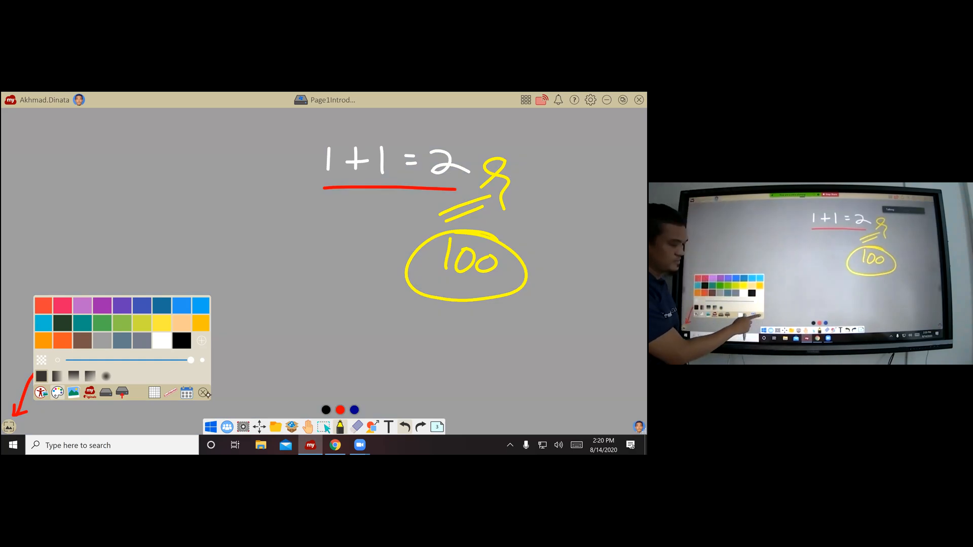
pyautogui.click(207, 395)
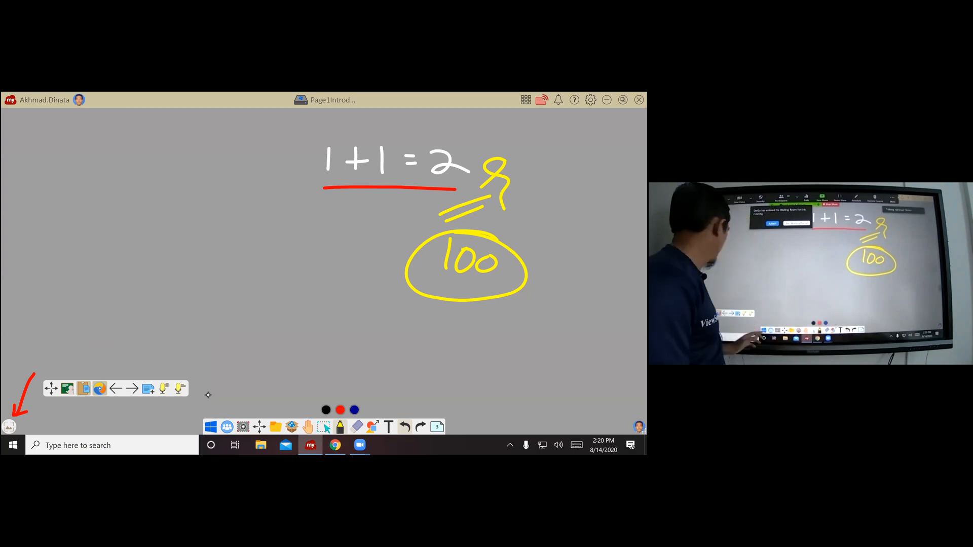
# On the next blank page, draw red marker arrows pointing at the page background control and at the add-custom-background option
pyautogui.press('pagedown')
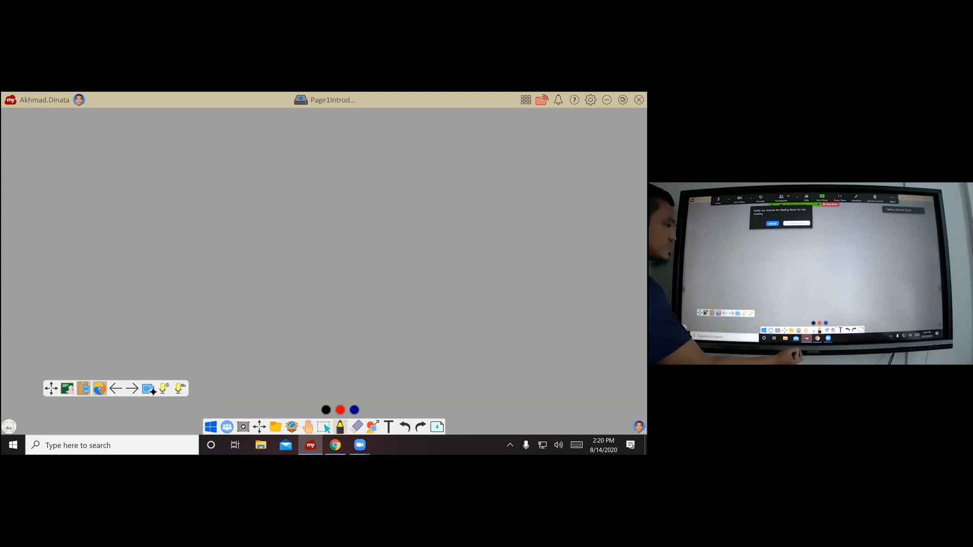
pyautogui.click(340, 411)
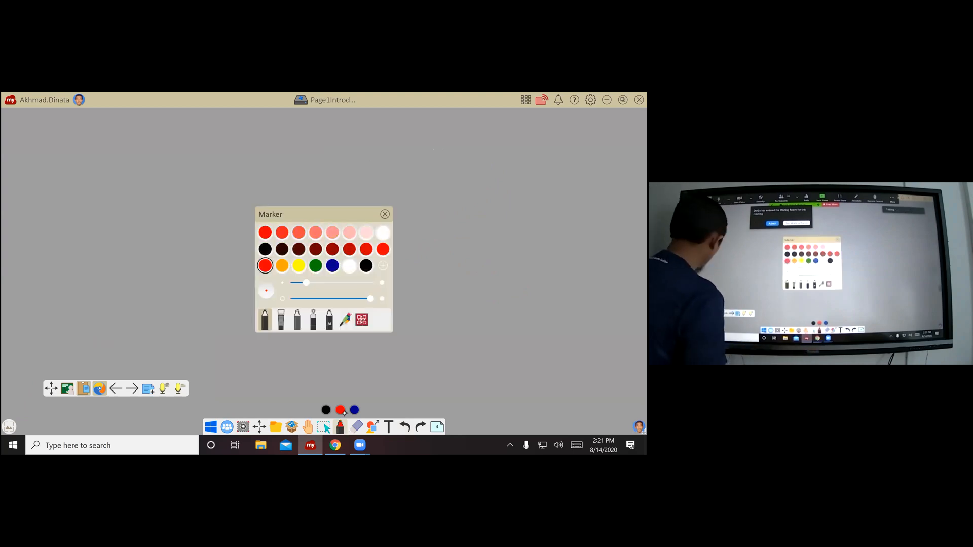
pyautogui.click(28, 400)
pyautogui.moveTo(11, 408); pyautogui.dragTo(26, 414)
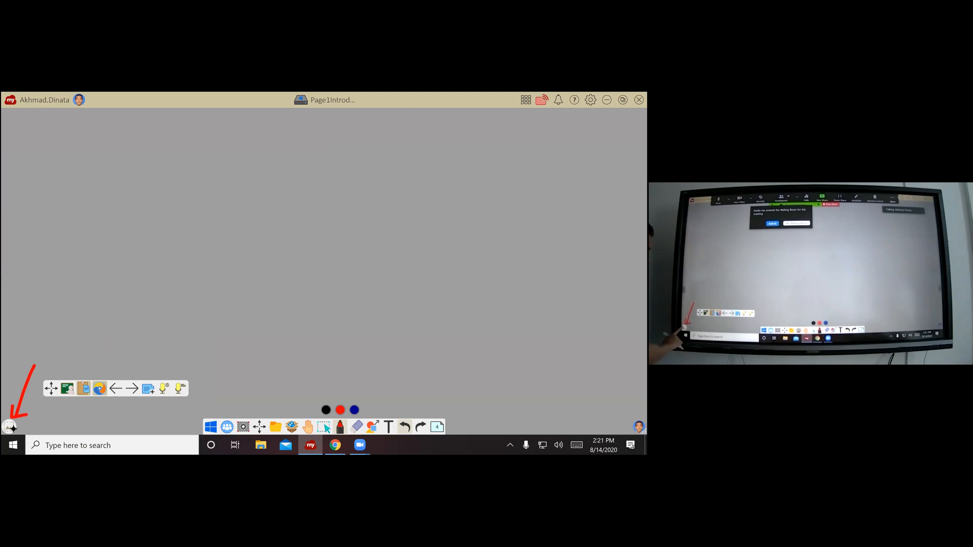
pyautogui.click(10, 427)
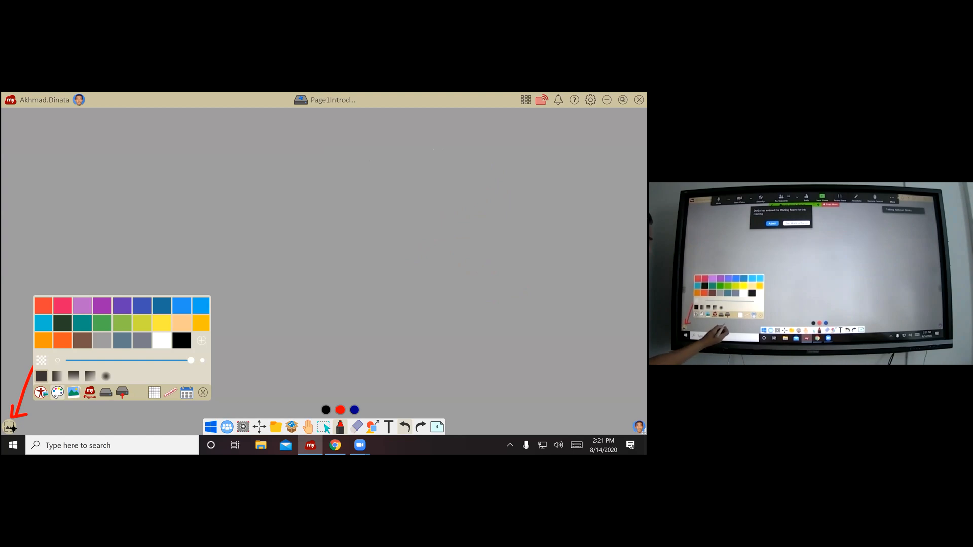
pyautogui.moveTo(126, 407)
pyautogui.mouseDown()
pyautogui.moveTo(130, 432)
pyautogui.moveTo(130, 410)
pyautogui.mouseUp()
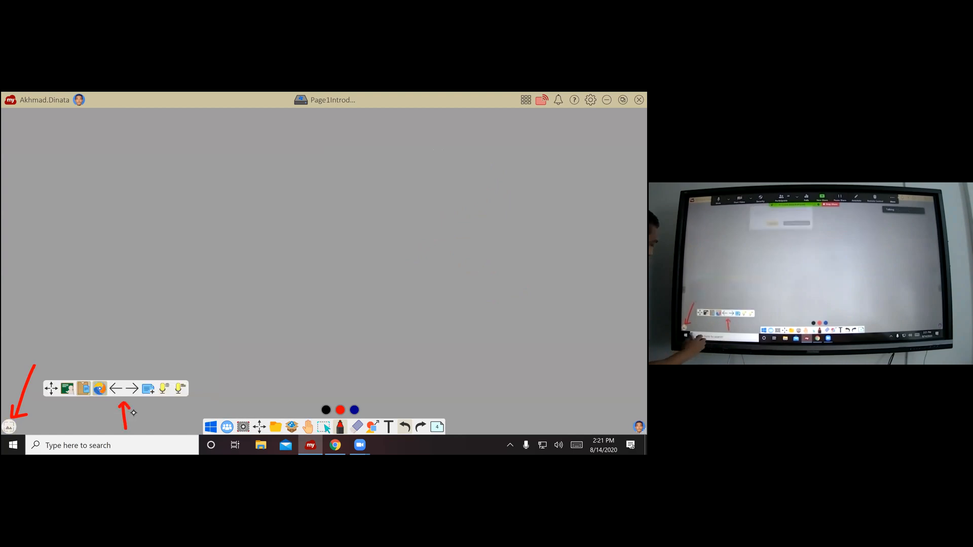
pyautogui.click(9, 427)
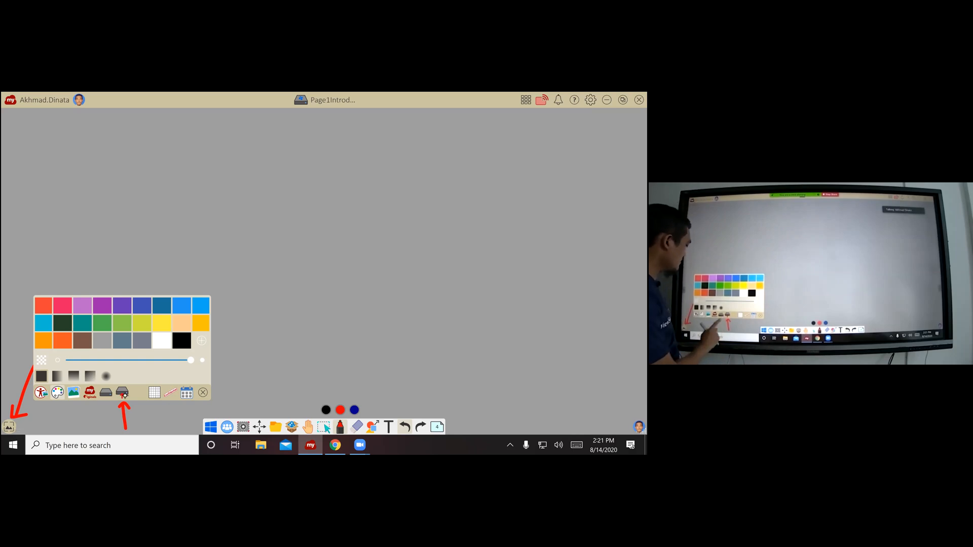
# Import IFP Desktop CompsArtboard 5 from the 4K viewsonic wallpaper folder as a custom background, overwriting the existing image
pyautogui.click(122, 392)
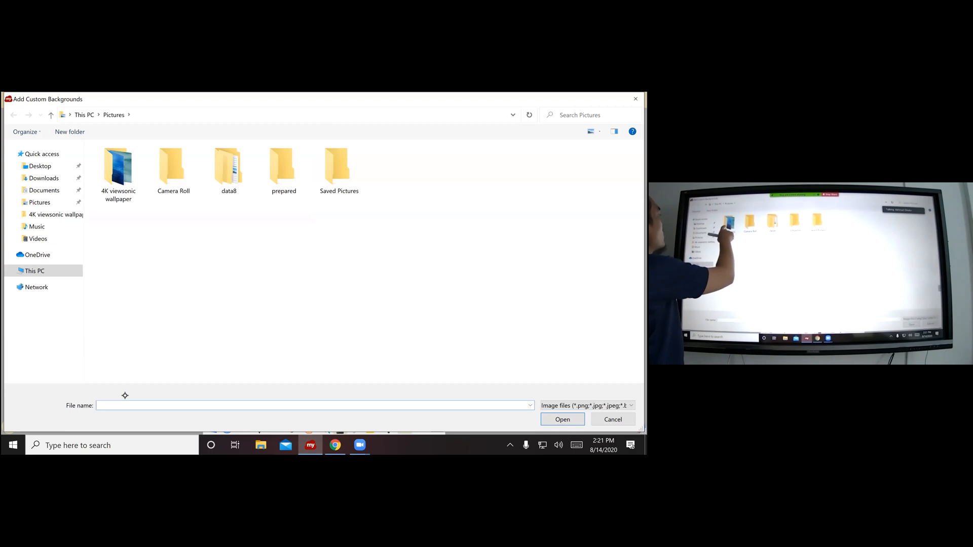
pyautogui.doubleClick(124, 182)
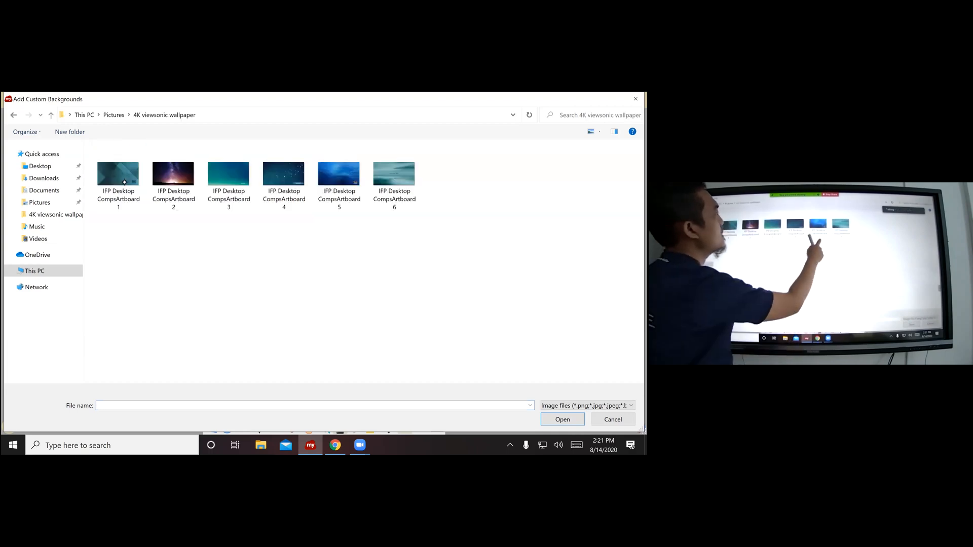
pyautogui.click(340, 186)
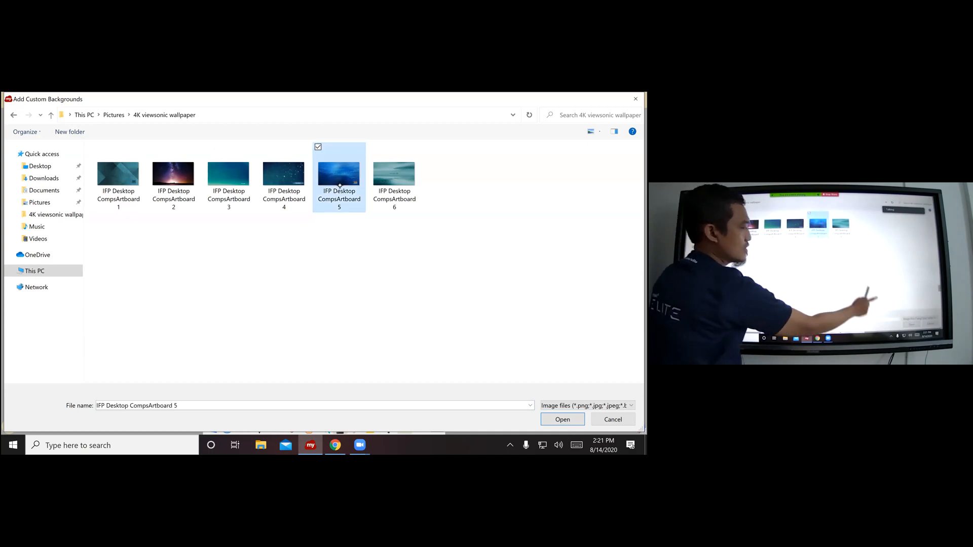
pyautogui.click(562, 419)
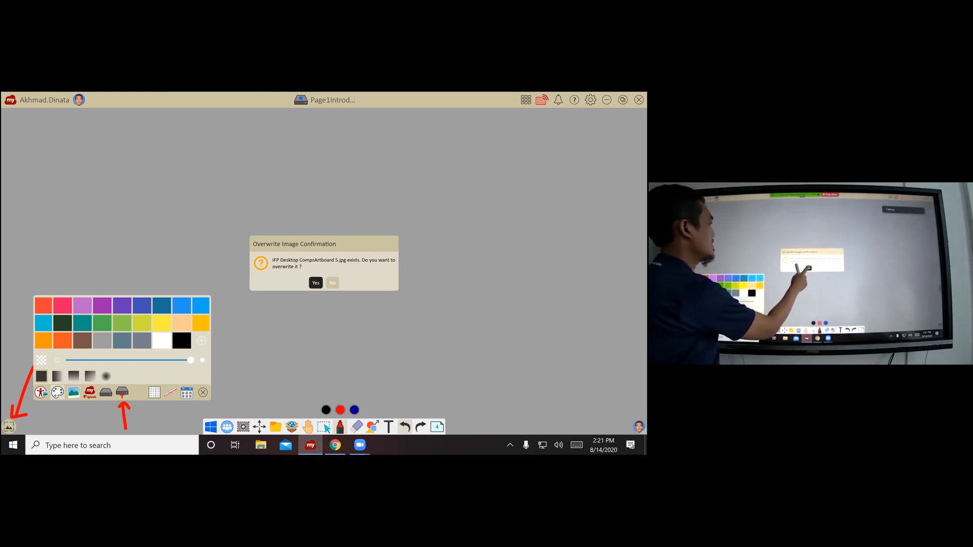
pyautogui.click(316, 282)
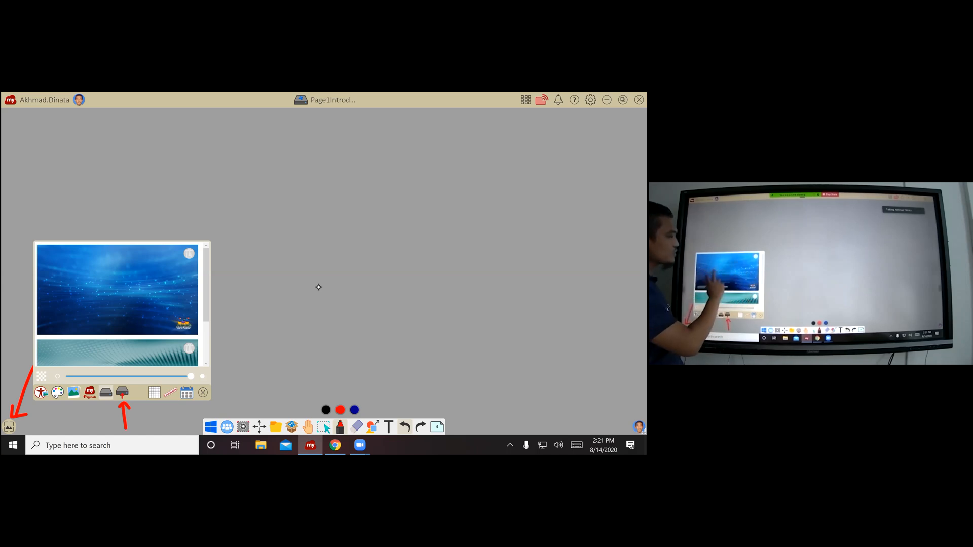
# Apply the blue custom wallpaper to this page only and close the background palette
pyautogui.click(151, 303)
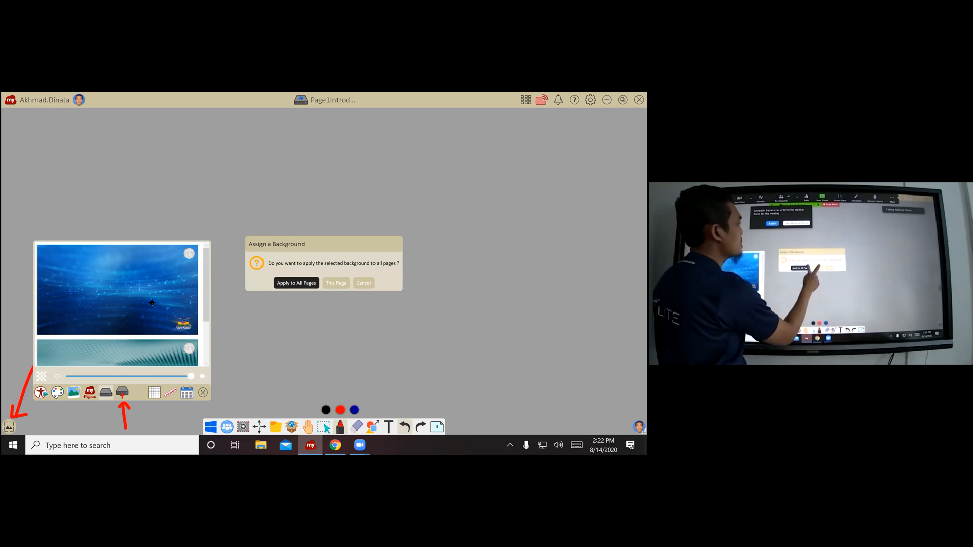
pyautogui.click(339, 285)
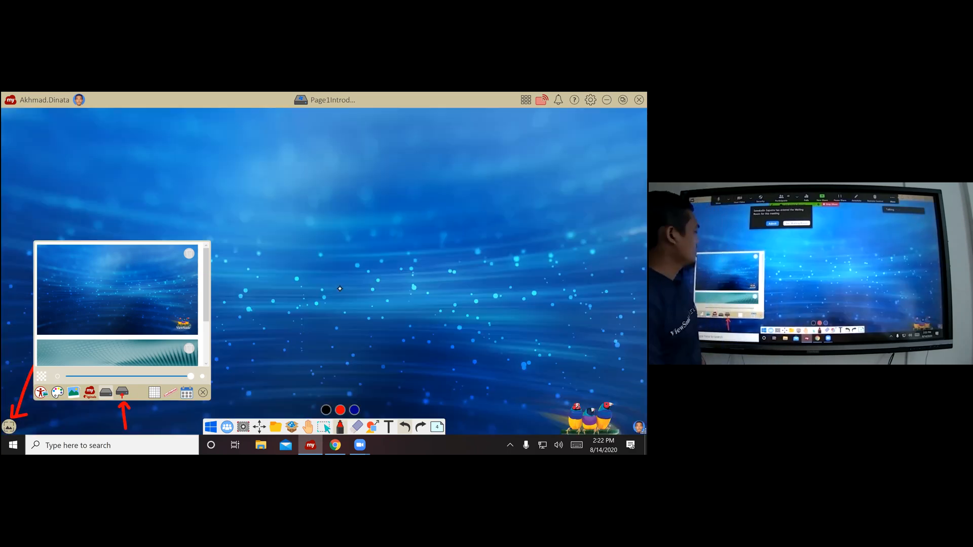
pyautogui.click(207, 394)
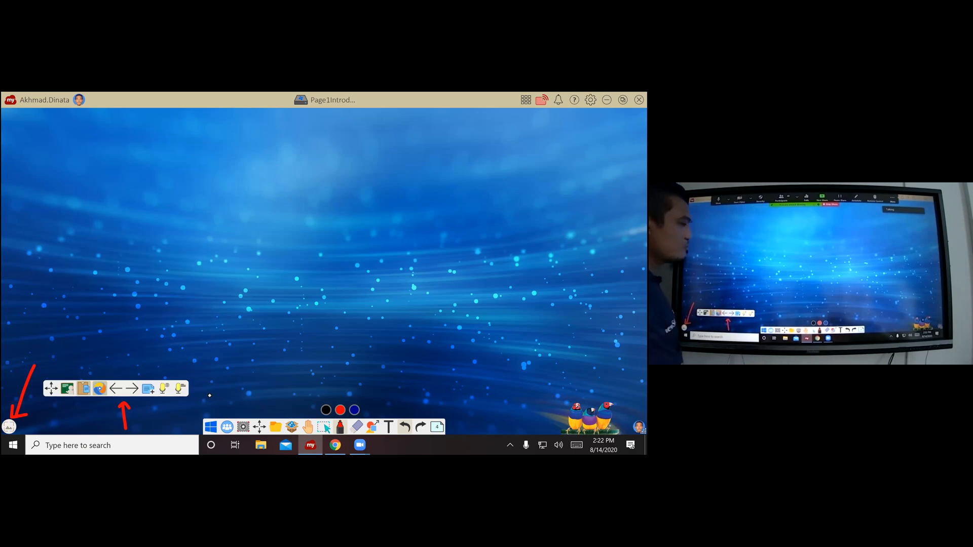
# Write "ViewSonic ok" with the white marker near the top of the page
pyautogui.click(341, 427)
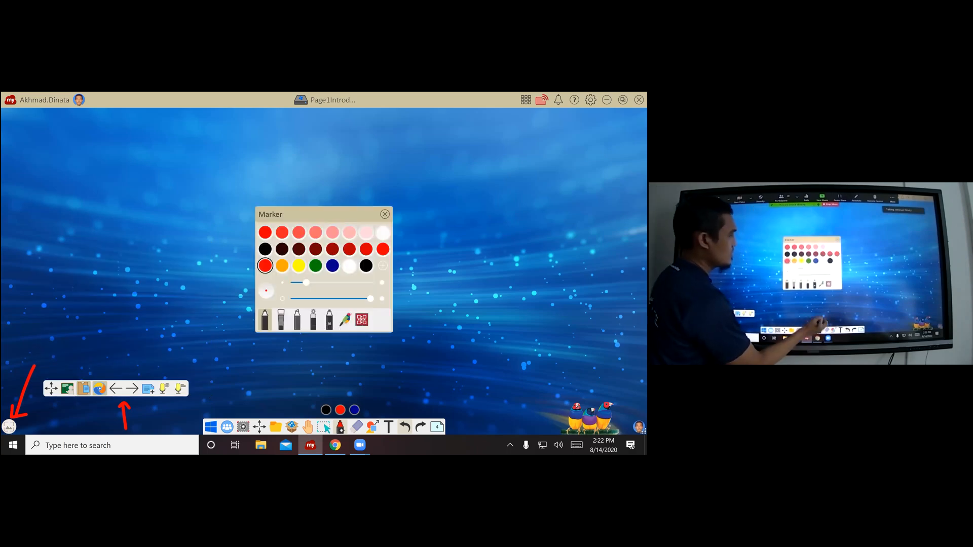
pyautogui.click(350, 267)
pyautogui.click(236, 181)
pyautogui.moveTo(227, 149)
pyautogui.mouseDown()
pyautogui.moveTo(249, 150)
pyautogui.moveTo(254, 181)
pyautogui.mouseUp()
pyautogui.click(256, 158)
pyautogui.moveTo(263, 173); pyautogui.dragTo(281, 177)
pyautogui.moveTo(284, 168); pyautogui.dragTo(314, 173)
pyautogui.moveTo(347, 151)
pyautogui.mouseDown()
pyautogui.moveTo(321, 186)
pyautogui.moveTo(359, 167)
pyautogui.moveTo(387, 183)
pyautogui.mouseUp()
pyautogui.moveTo(394, 172); pyautogui.dragTo(395, 183)
pyautogui.click(394, 163)
pyautogui.moveTo(423, 166)
pyautogui.mouseDown()
pyautogui.moveTo(431, 183)
pyautogui.moveTo(473, 171)
pyautogui.moveTo(489, 194)
pyautogui.moveTo(522, 202)
pyautogui.mouseUp()
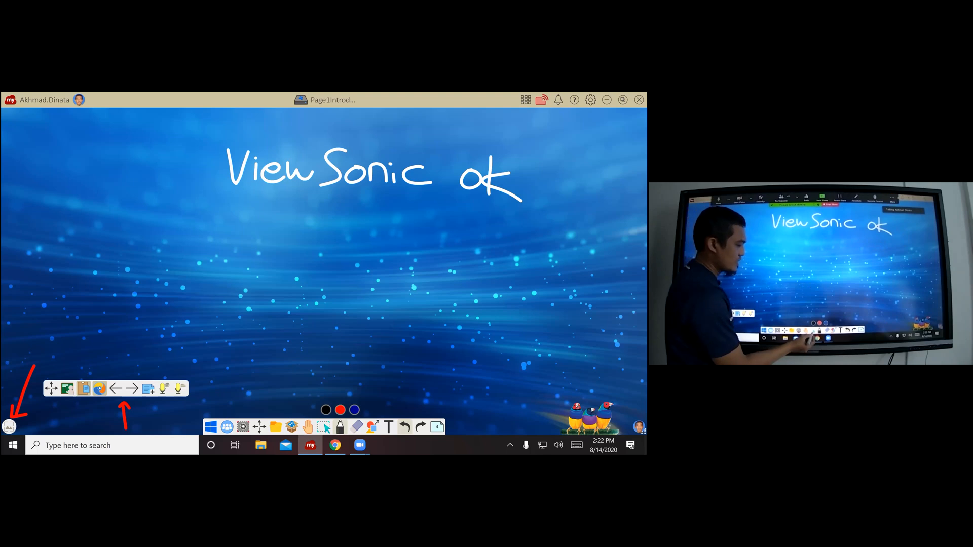
# Draw a red arrow pointing down at the selection tool and erase the two red arrows near the background control
pyautogui.click(326, 430)
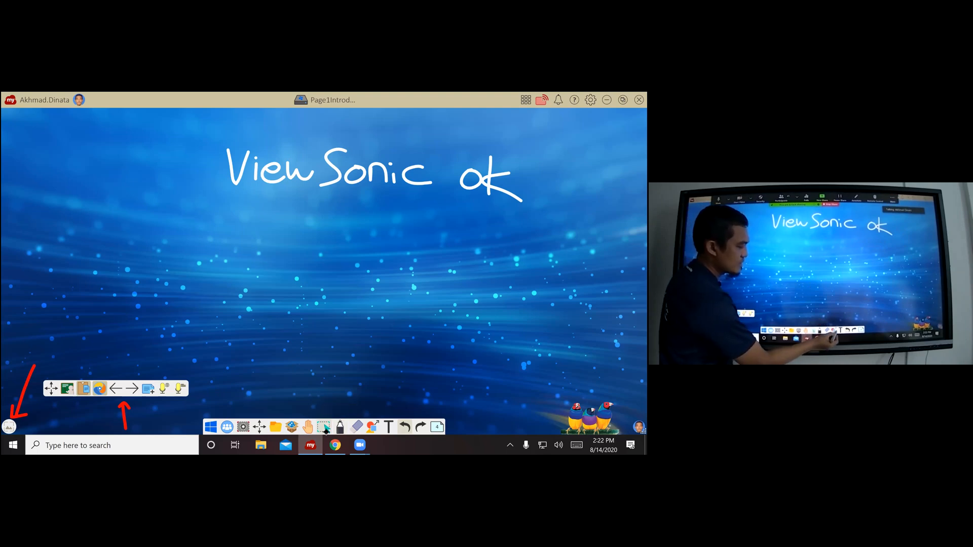
pyautogui.click(340, 428)
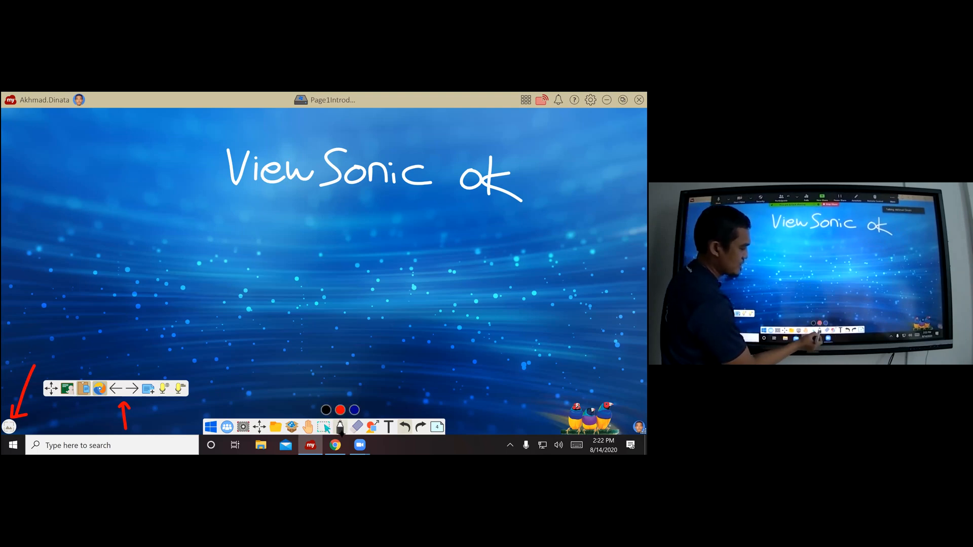
pyautogui.click(340, 411)
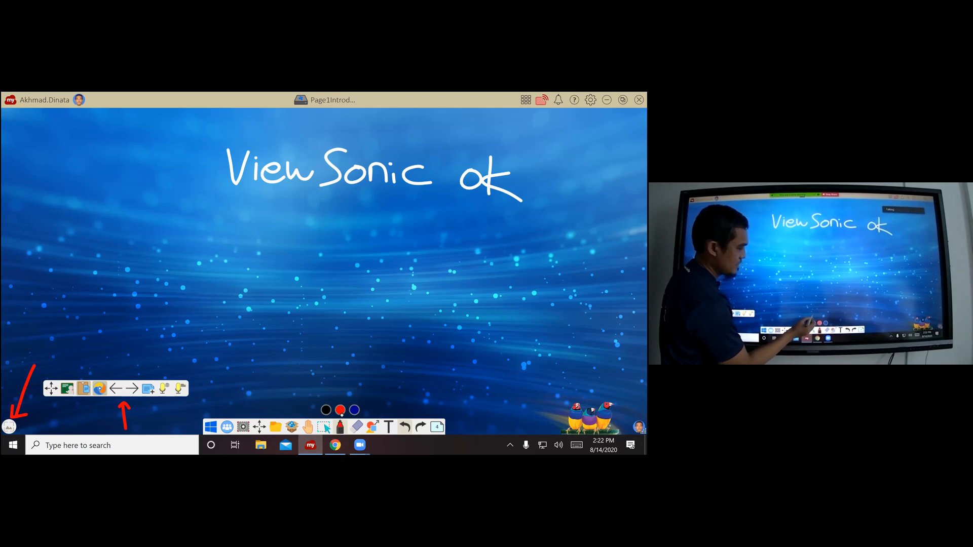
pyautogui.click(325, 409)
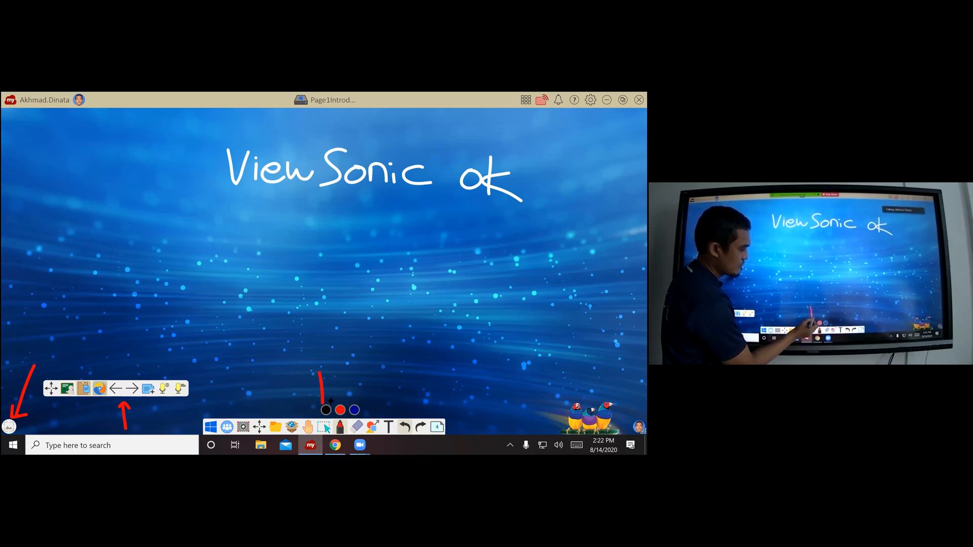
pyautogui.moveTo(315, 400); pyautogui.dragTo(325, 400)
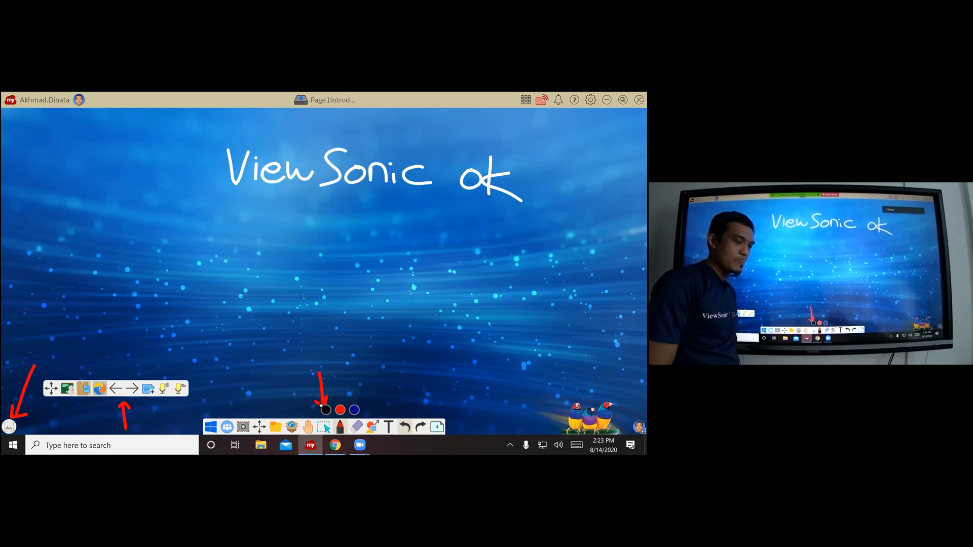
pyautogui.click(288, 220)
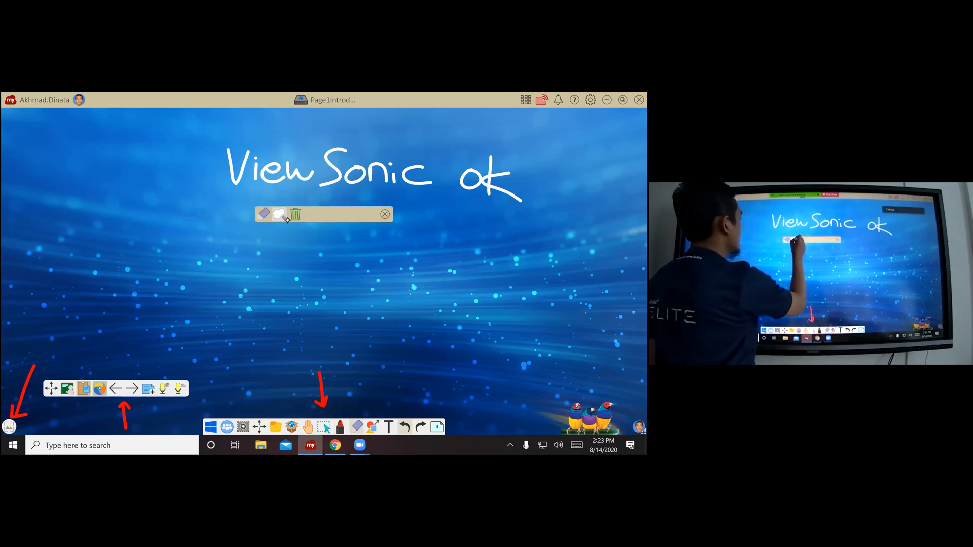
pyautogui.moveTo(78, 354)
pyautogui.mouseDown()
pyautogui.moveTo(149, 437)
pyautogui.moveTo(152, 421)
pyautogui.moveTo(45, 362)
pyautogui.mouseUp()
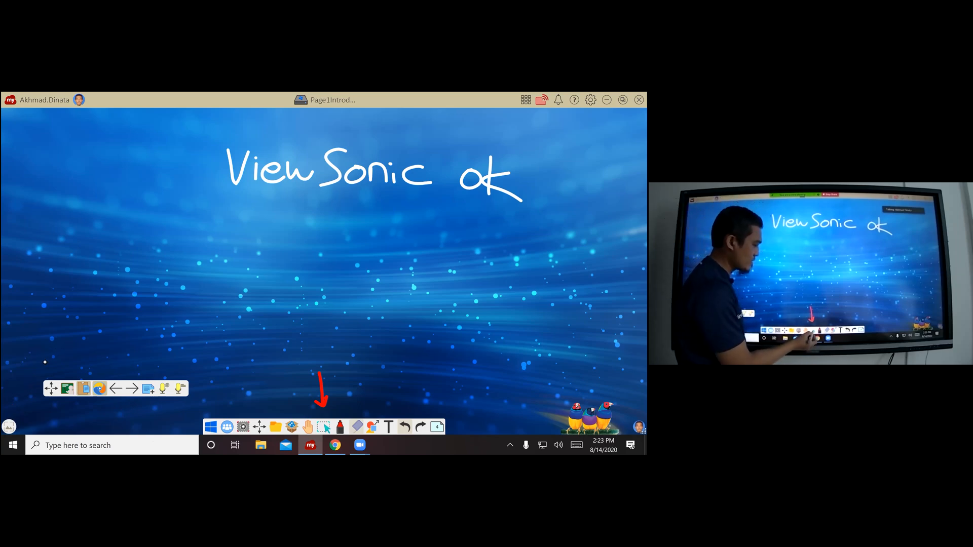
# Select the handwritten "ok" and move it below the word "ViewSonic"
pyautogui.click(325, 427)
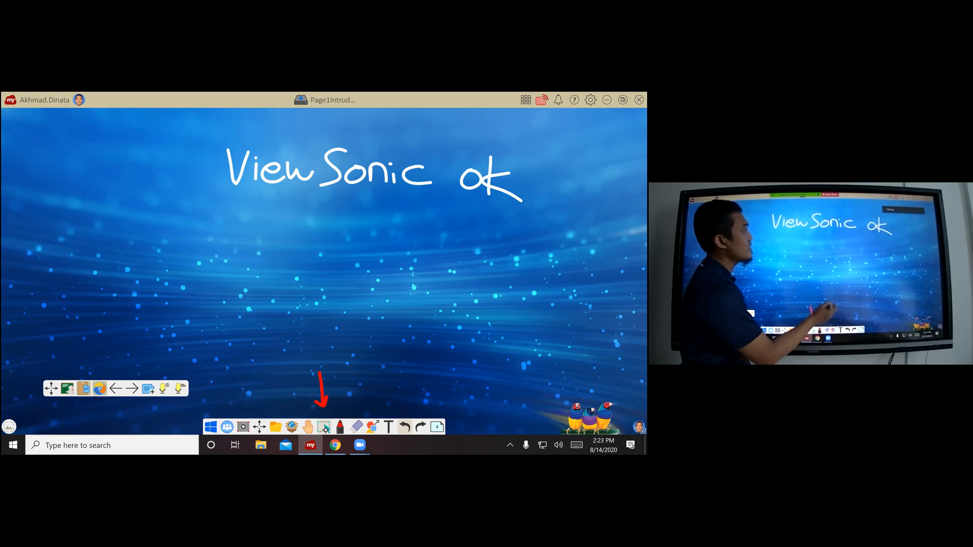
pyautogui.moveTo(491, 214)
pyautogui.mouseDown()
pyautogui.moveTo(545, 185)
pyautogui.moveTo(467, 136)
pyautogui.moveTo(448, 175)
pyautogui.moveTo(492, 213)
pyautogui.mouseUp()
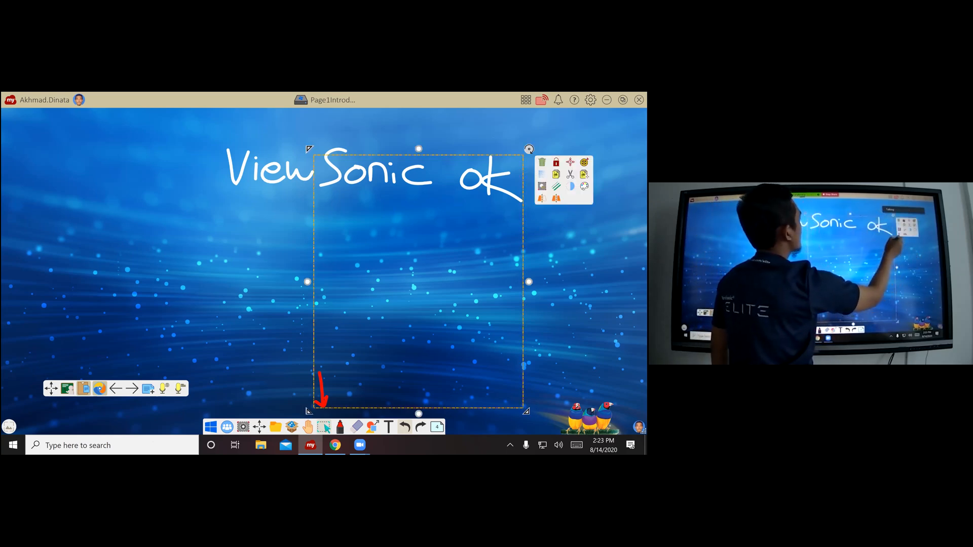
pyautogui.click(567, 362)
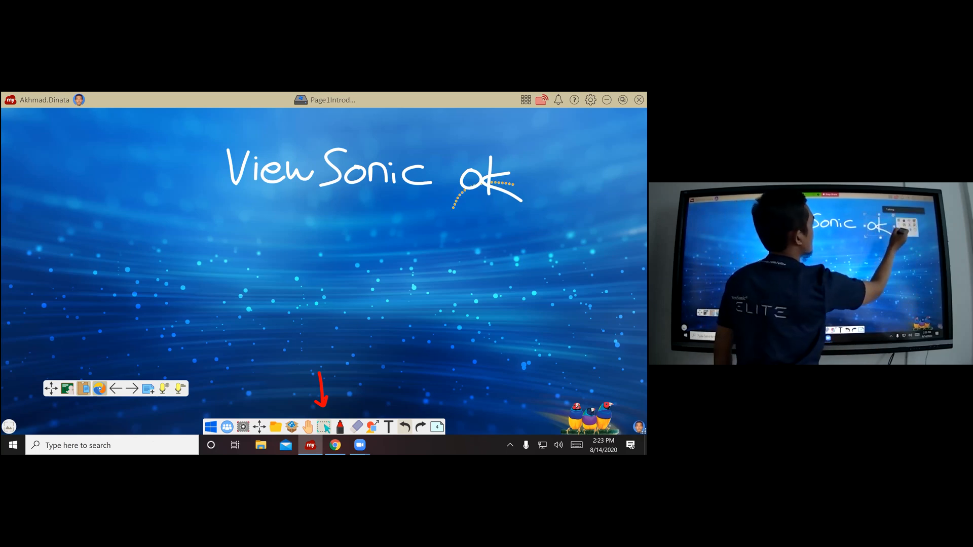
pyautogui.click(479, 182)
pyautogui.moveTo(478, 183); pyautogui.dragTo(302, 238)
pyautogui.click(302, 238)
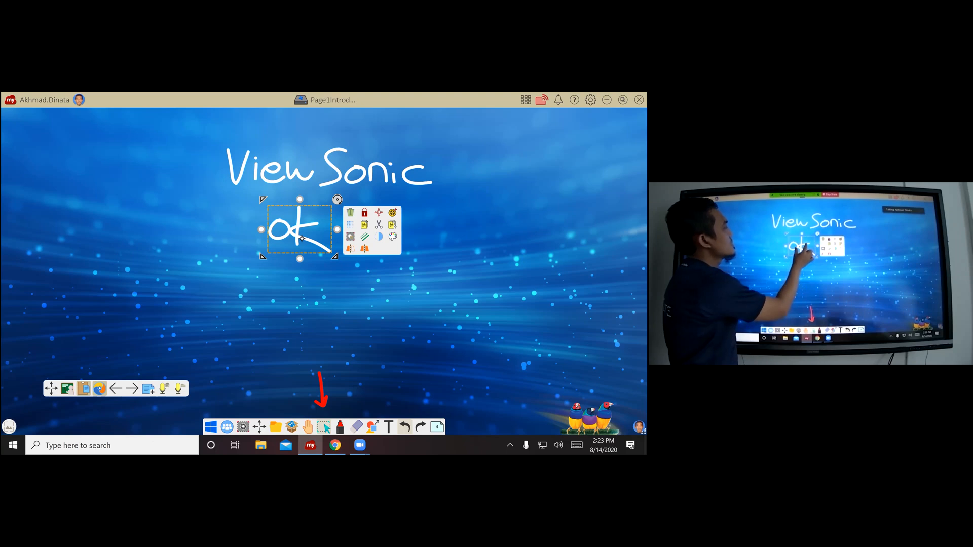
# Shrink and enlarge the "ok", place it below the end of "ViewSonic", nudge the red arrow down and clear the selection
pyautogui.moveTo(308, 234); pyautogui.dragTo(303, 235)
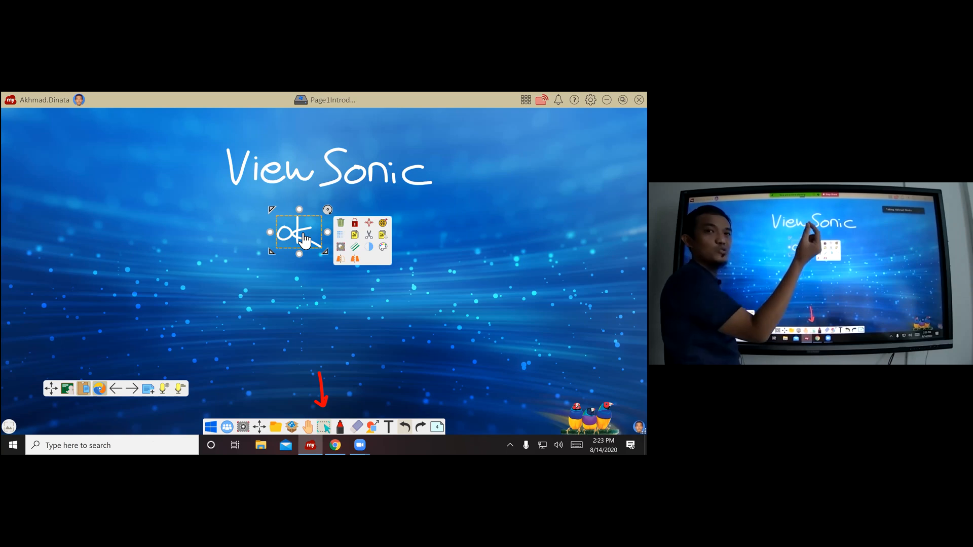
pyautogui.moveTo(291, 240); pyautogui.dragTo(417, 288)
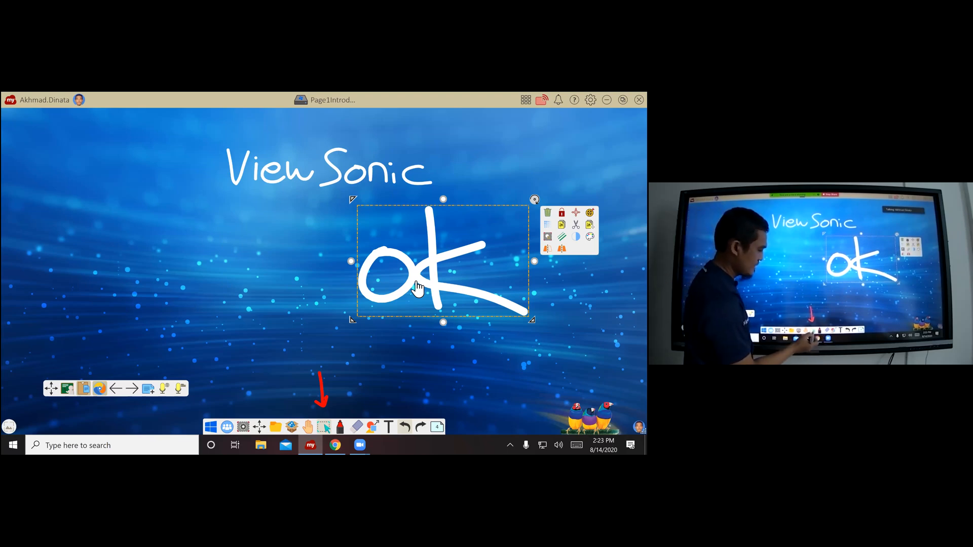
pyautogui.moveTo(342, 401)
pyautogui.mouseDown()
pyautogui.moveTo(336, 374)
pyautogui.moveTo(325, 411)
pyautogui.moveTo(338, 406)
pyautogui.moveTo(329, 409)
pyautogui.mouseUp()
pyautogui.click(346, 403)
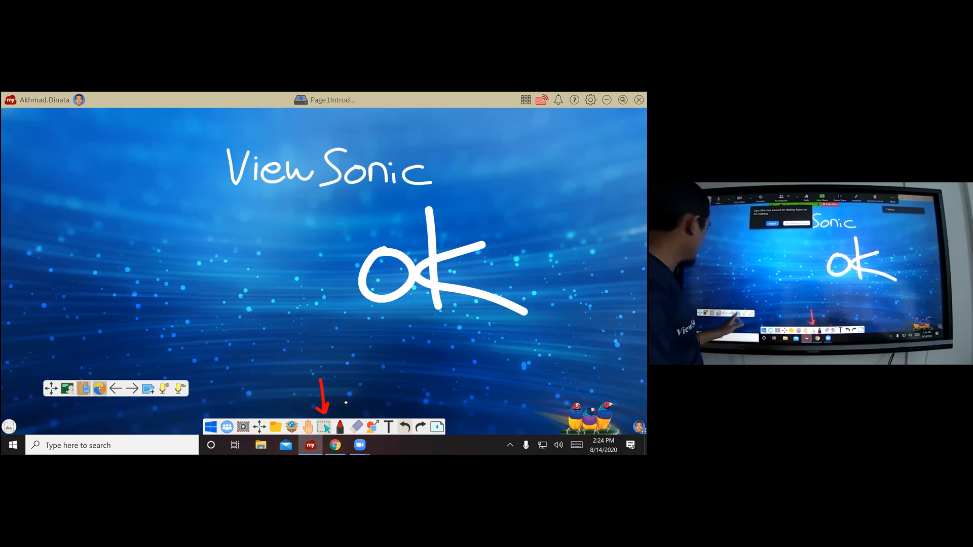
# Return to the page with "1+1=2" and draw a red arrow pointing down at the hand tool
pyautogui.click(132, 389)
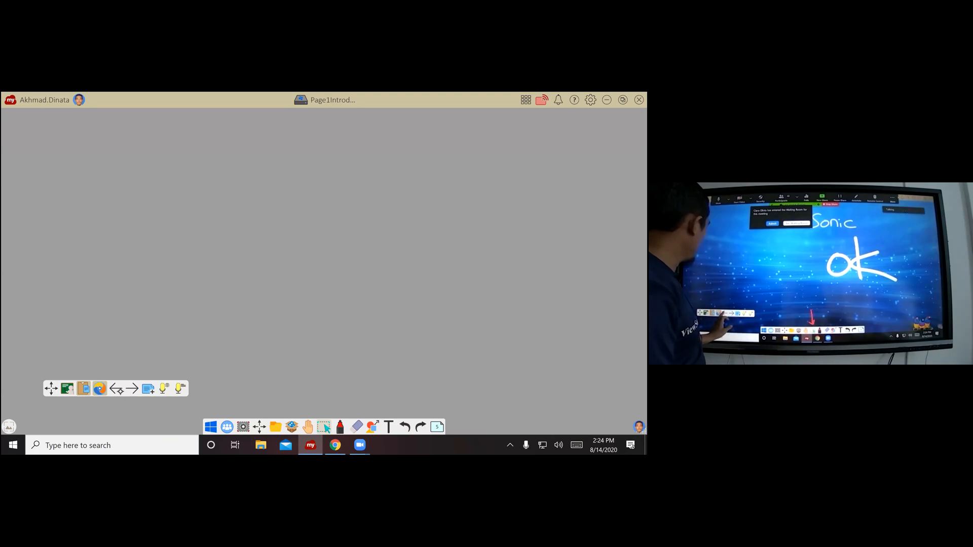
pyautogui.click(117, 388)
pyautogui.click(116, 389)
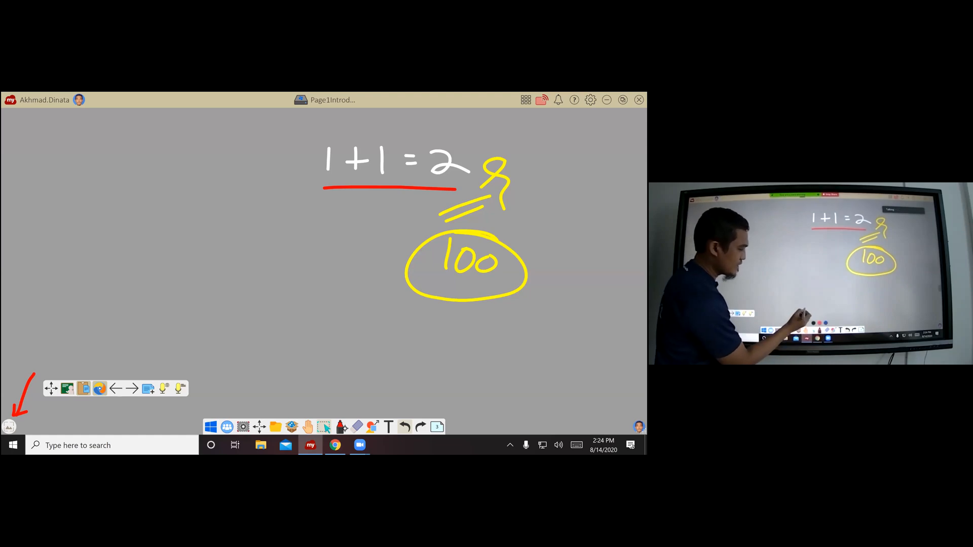
pyautogui.click(341, 427)
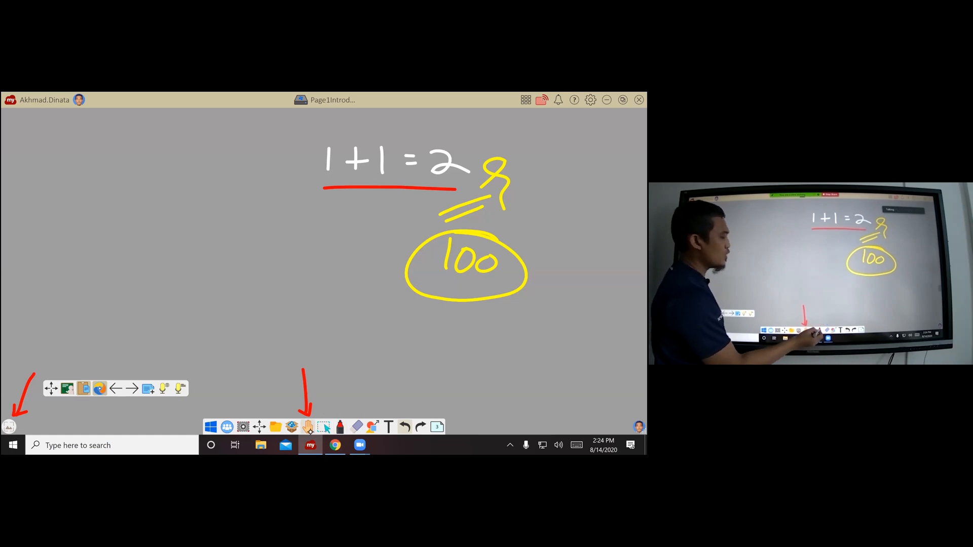
# Draw a large red box split by a horizontal line beside the equation, and a small open-sided rectangle below the circled 100
pyautogui.click(342, 426)
pyautogui.moveTo(339, 338)
pyautogui.mouseDown()
pyautogui.moveTo(276, 329)
pyautogui.moveTo(71, 337)
pyautogui.moveTo(99, 127)
pyautogui.moveTo(273, 133)
pyautogui.moveTo(321, 328)
pyautogui.mouseUp()
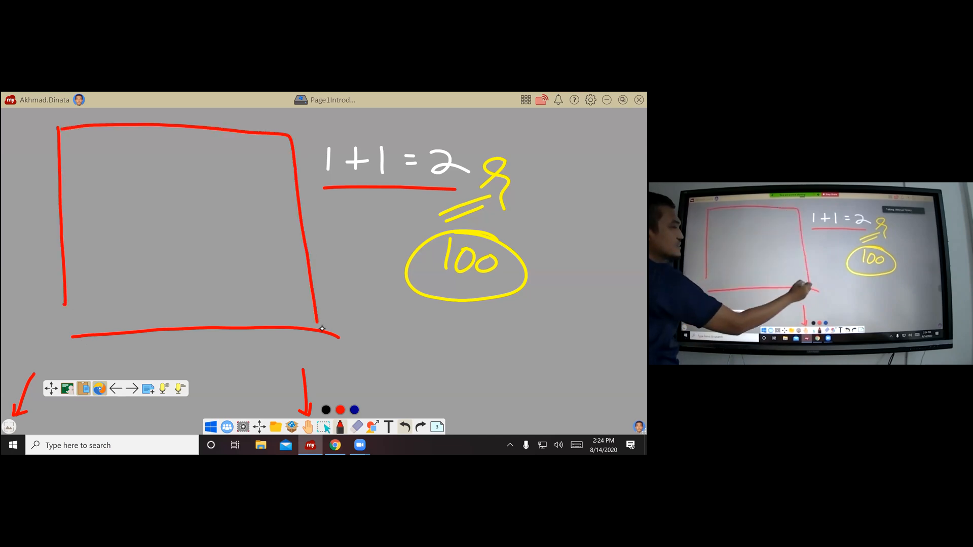
pyautogui.moveTo(51, 232)
pyautogui.mouseDown()
pyautogui.moveTo(202, 200)
pyautogui.moveTo(306, 211)
pyautogui.mouseUp()
pyautogui.moveTo(383, 340)
pyautogui.mouseDown()
pyautogui.moveTo(558, 345)
pyautogui.moveTo(400, 377)
pyautogui.mouseUp()
# Pan the page contents to the left with the hand tool
pyautogui.click(309, 428)
pyautogui.moveTo(300, 364); pyautogui.dragTo(230, 361)
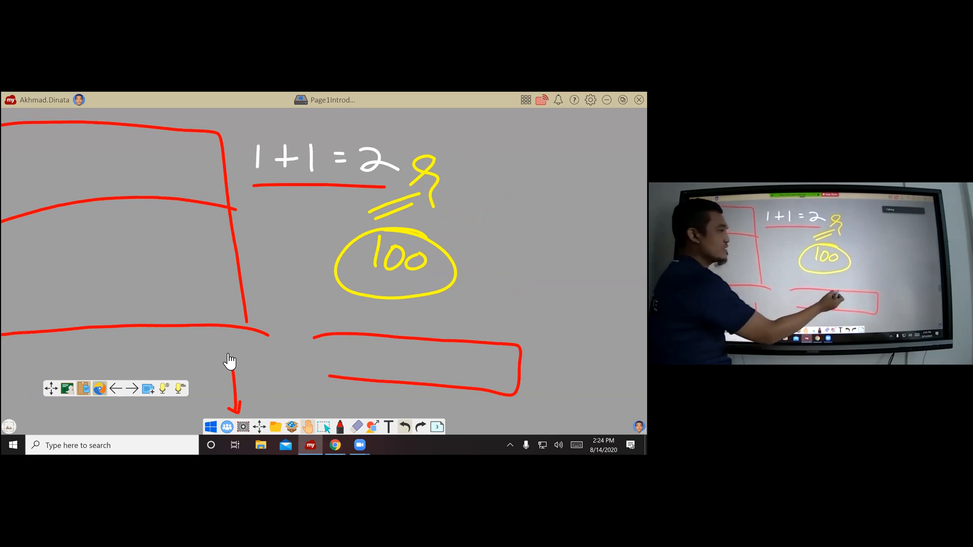
# Pan the page in several directions to inspect the red boxes, the equation and the circled 100
pyautogui.moveTo(347, 335); pyautogui.dragTo(210, 328)
pyautogui.moveTo(142, 239); pyautogui.dragTo(338, 416)
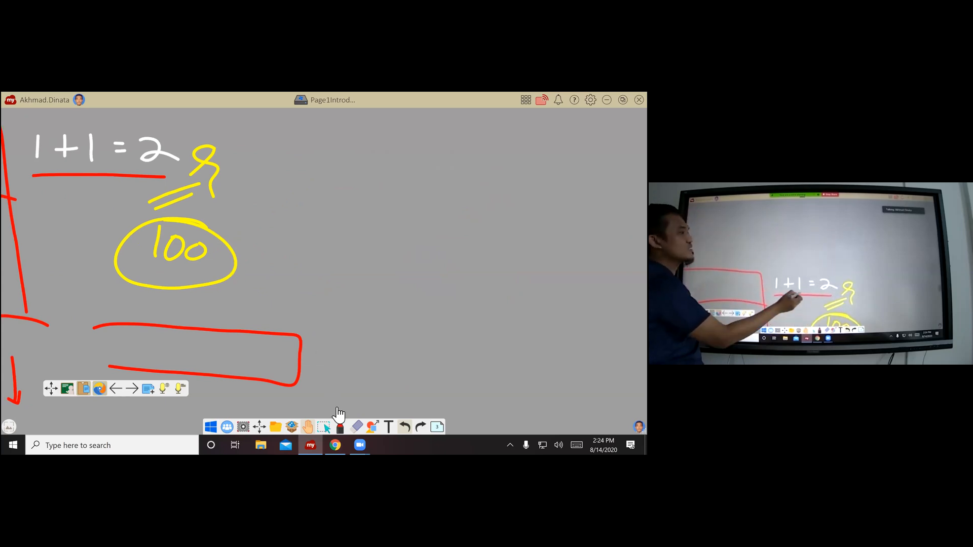
pyautogui.moveTo(232, 358); pyautogui.dragTo(363, 254)
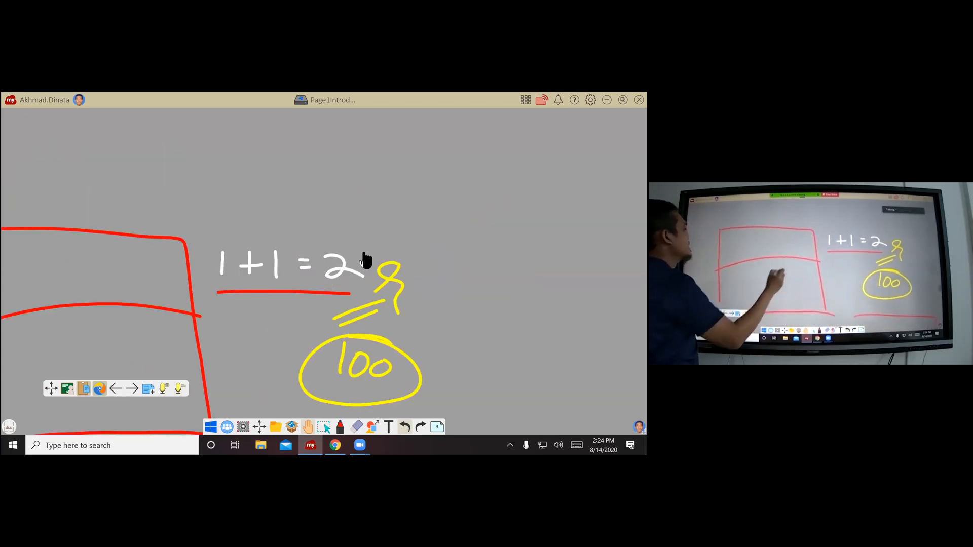
pyautogui.moveTo(295, 272); pyautogui.dragTo(337, 348)
pyautogui.moveTo(246, 291); pyautogui.dragTo(218, 347)
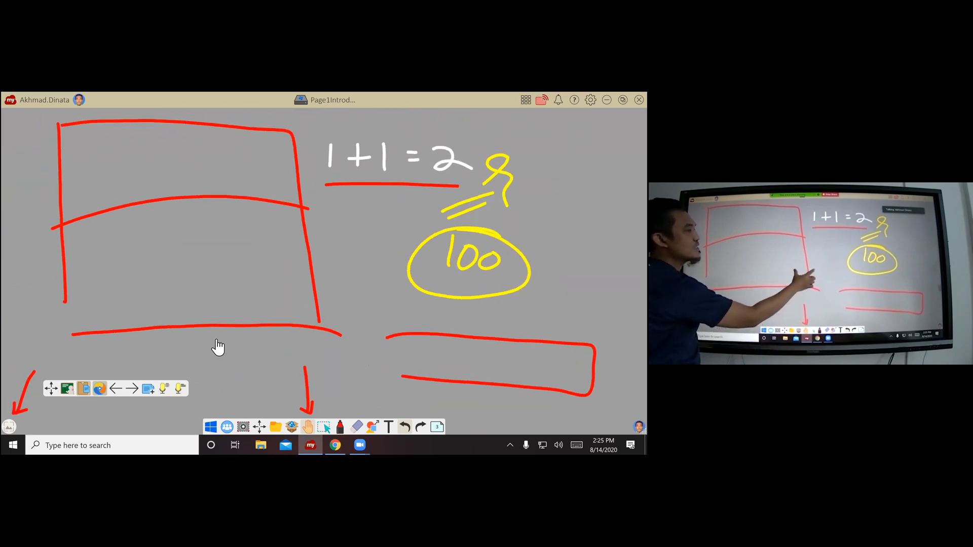
# Zoom the page out until all the drawings appear small, and zoom back in to about 107%
pyautogui.scroll(-1, 318, 298)
pyautogui.scroll(-4, 318, 298)
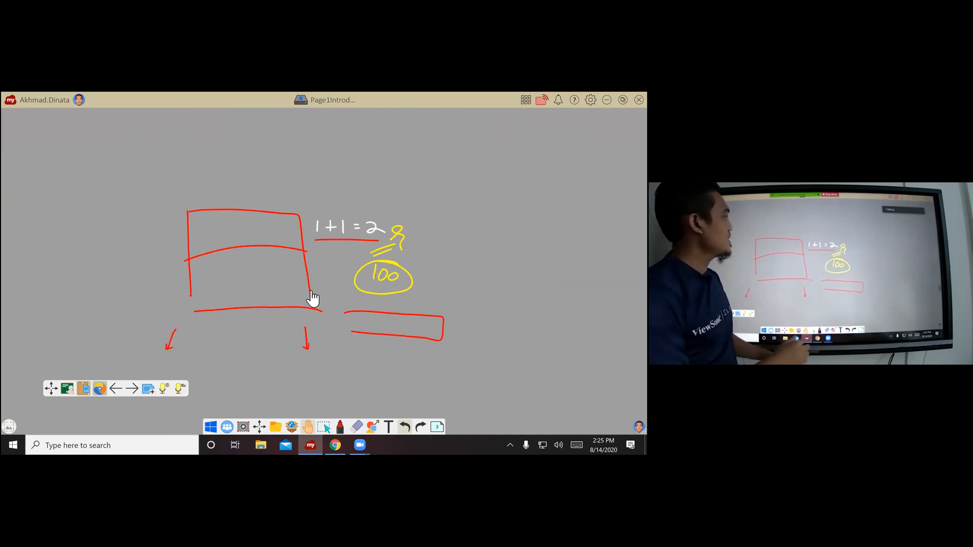
pyautogui.scroll(1, 348, 288)
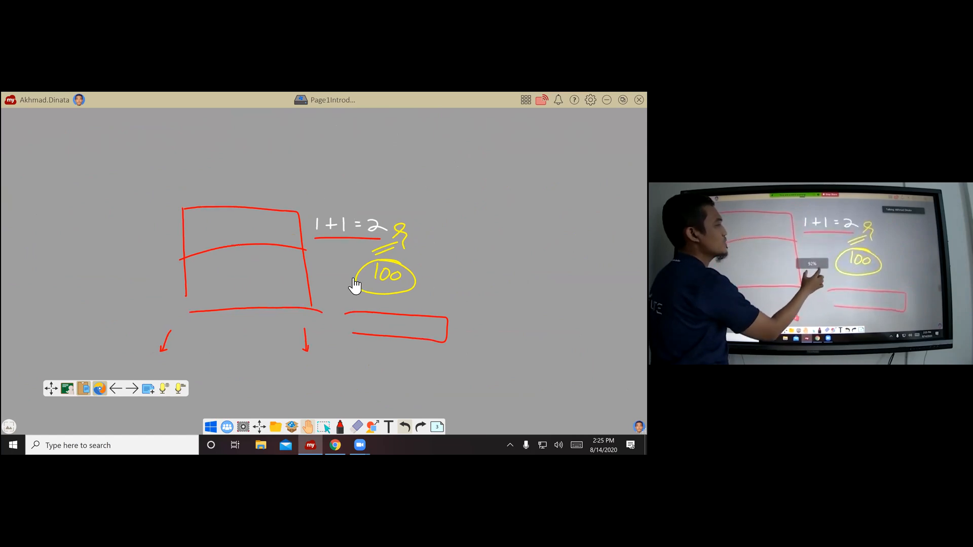
pyautogui.scroll(3, 355, 286)
pyautogui.scroll(1, 328, 319)
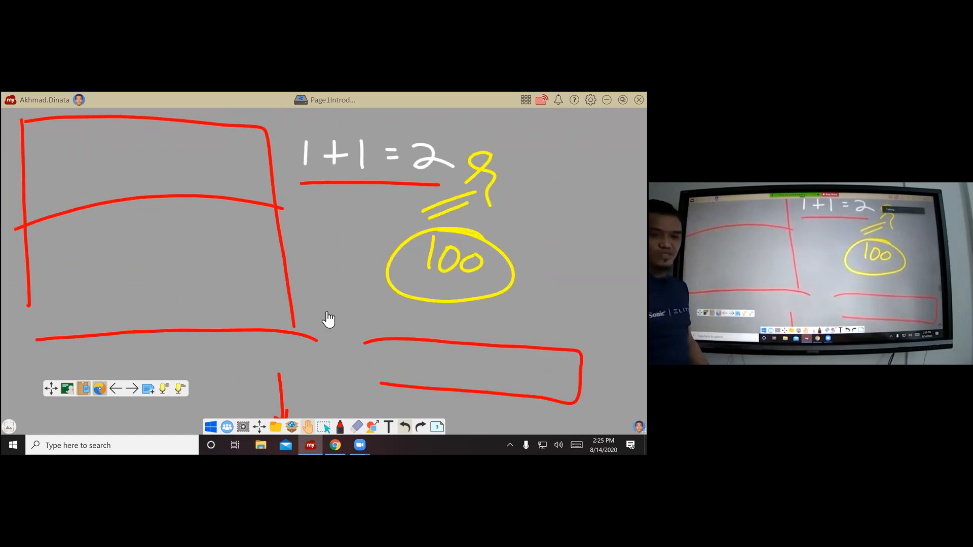
pyautogui.scroll(1, 328, 319)
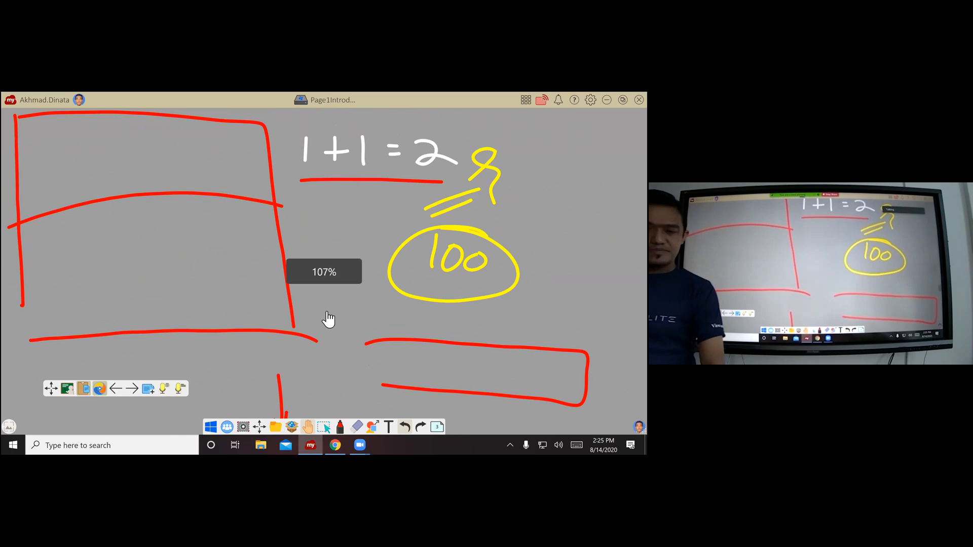
pyautogui.scroll(1, 329, 319)
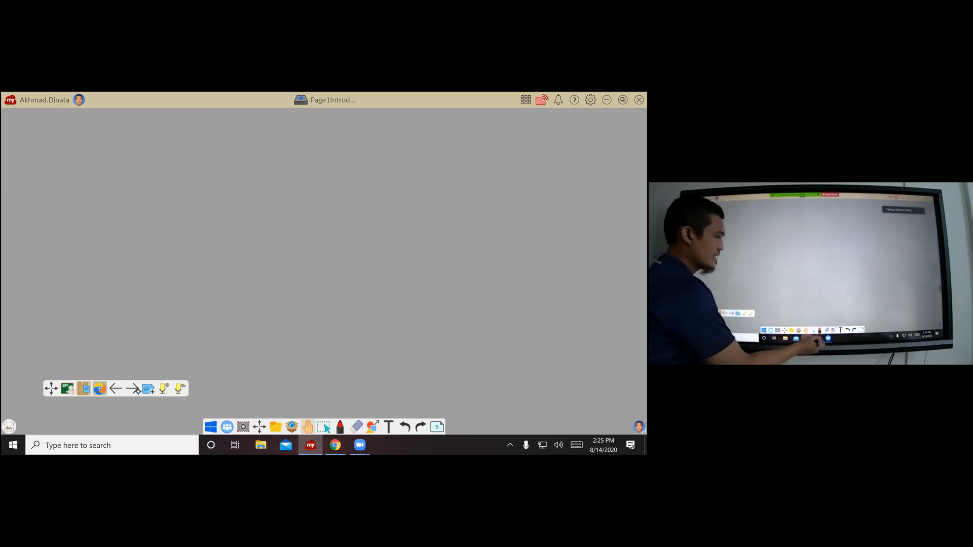
# On the blank page, draw a red arrow down at the marker tool and one up at the AI Pen option, and erase the lower arrow
pyautogui.click(340, 426)
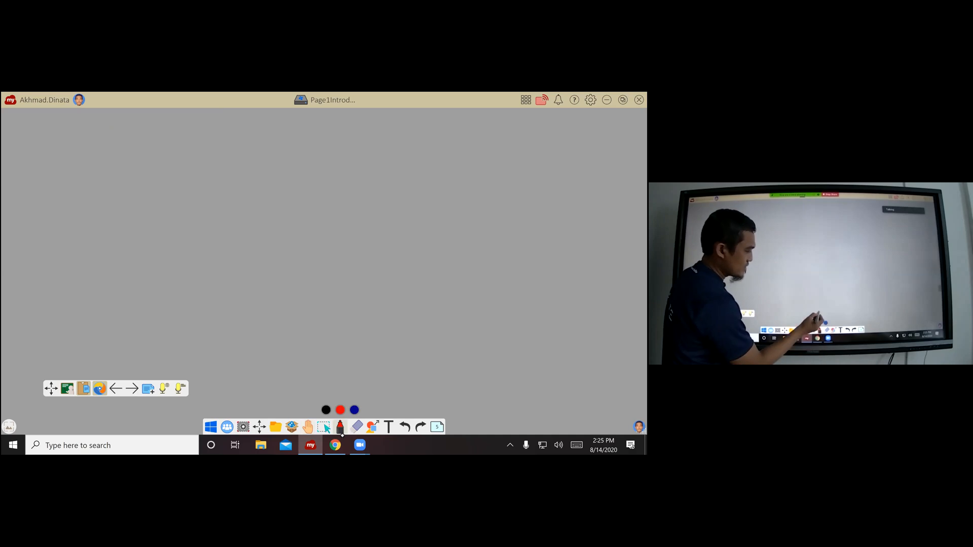
pyautogui.moveTo(338, 371); pyautogui.dragTo(343, 407)
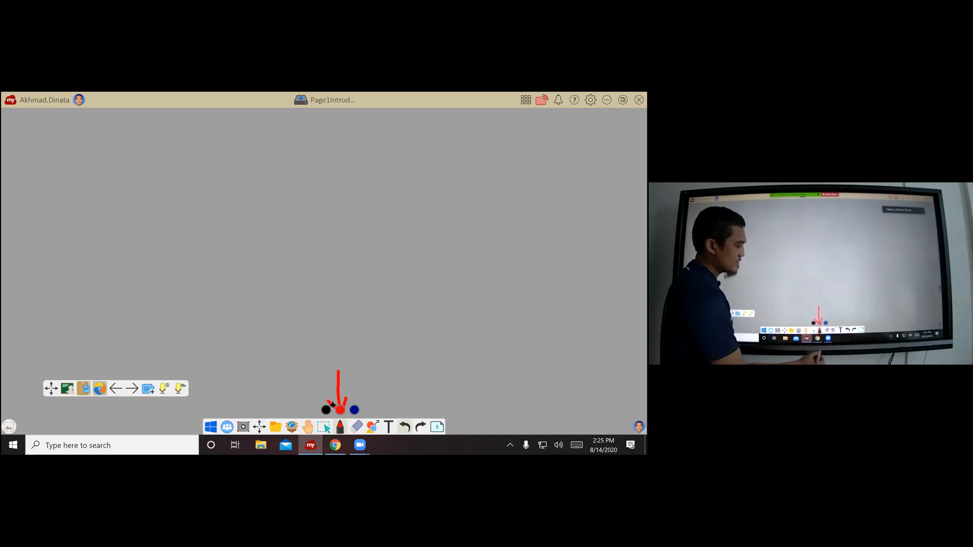
pyautogui.click(340, 427)
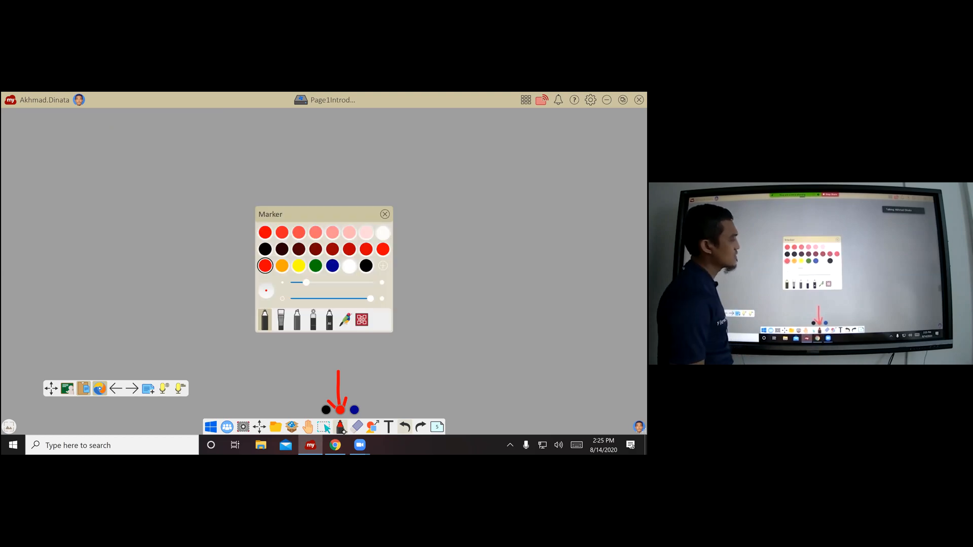
pyautogui.moveTo(329, 339); pyautogui.dragTo(330, 369)
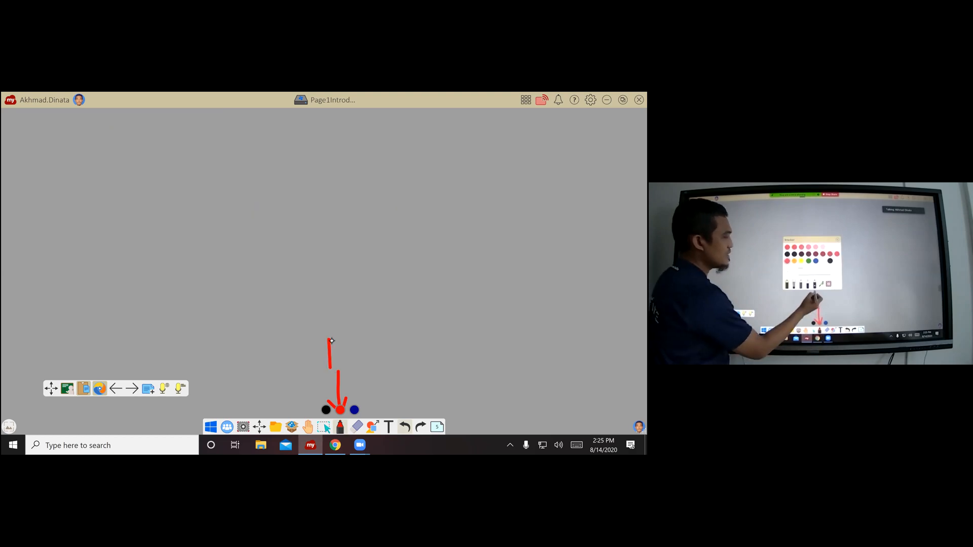
pyautogui.click(340, 426)
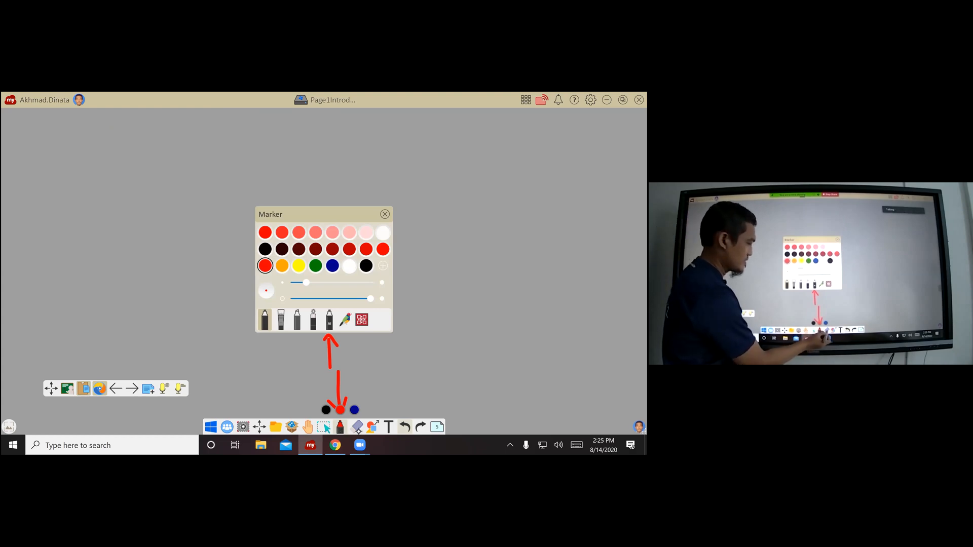
pyautogui.click(357, 426)
pyautogui.moveTo(365, 394)
pyautogui.mouseDown()
pyautogui.moveTo(331, 386)
pyautogui.moveTo(358, 384)
pyautogui.mouseUp()
# Open the AI Pen and sketch a simple black car with a stepped roof and two round wheels in its drawing area
pyautogui.click(340, 427)
pyautogui.click(340, 427)
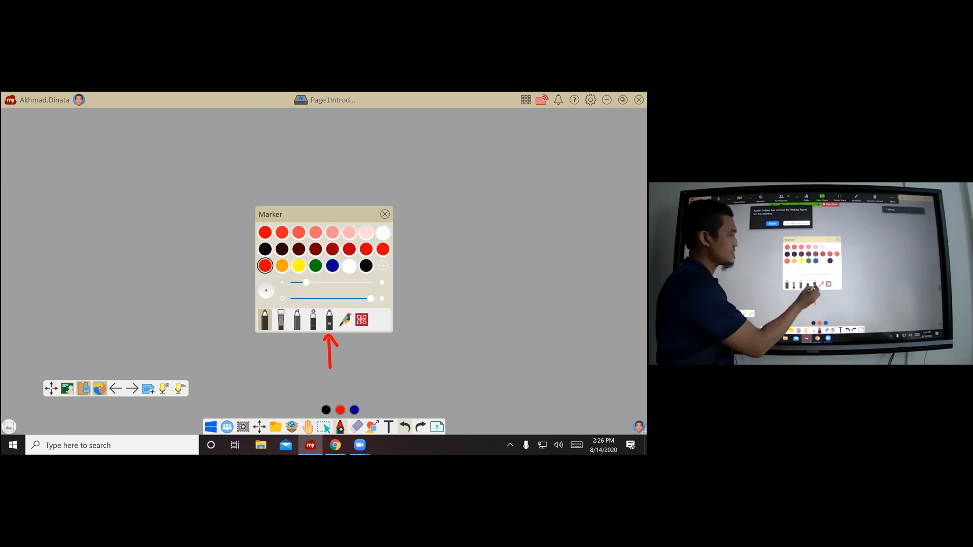
pyautogui.click(330, 323)
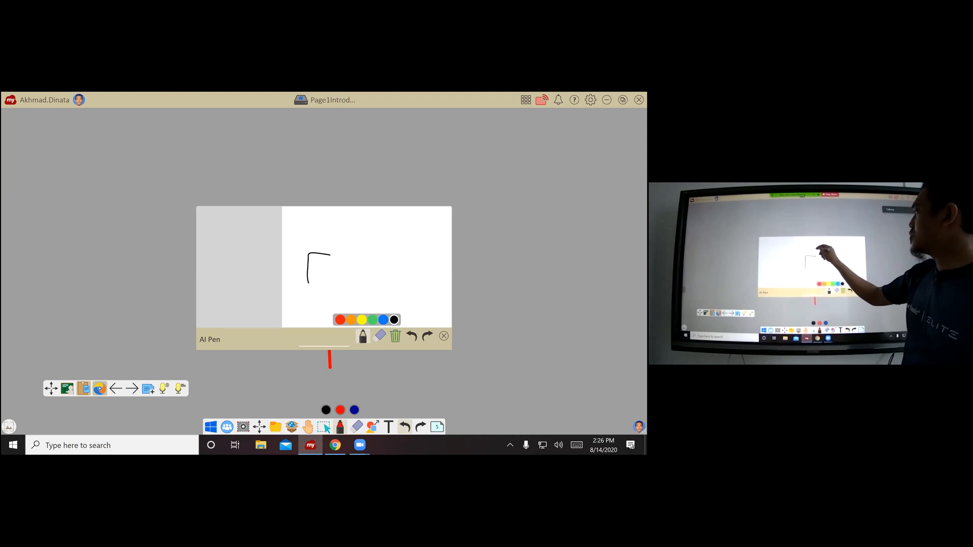
pyautogui.moveTo(425, 266)
pyautogui.mouseDown()
pyautogui.moveTo(340, 285)
pyautogui.moveTo(342, 298)
pyautogui.mouseUp()
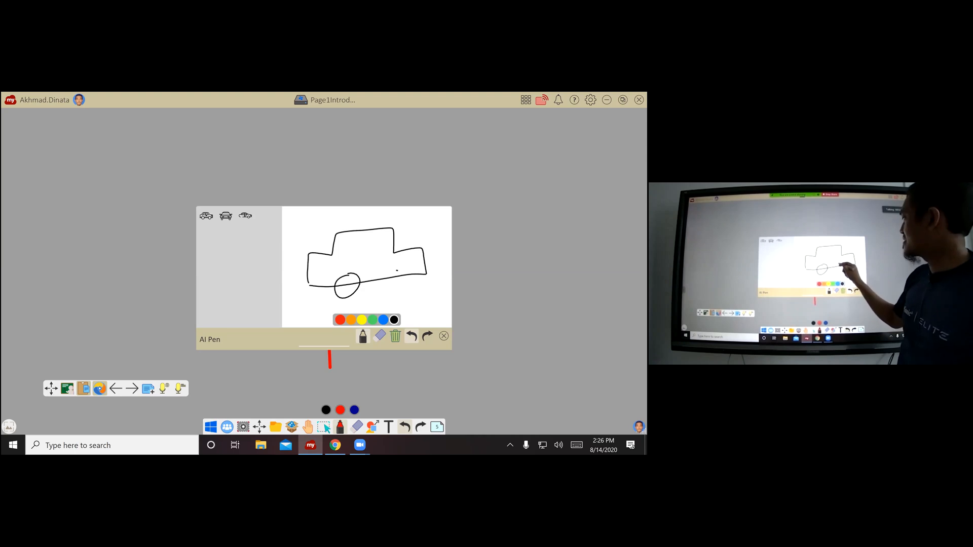
pyautogui.moveTo(389, 291); pyautogui.dragTo(397, 271)
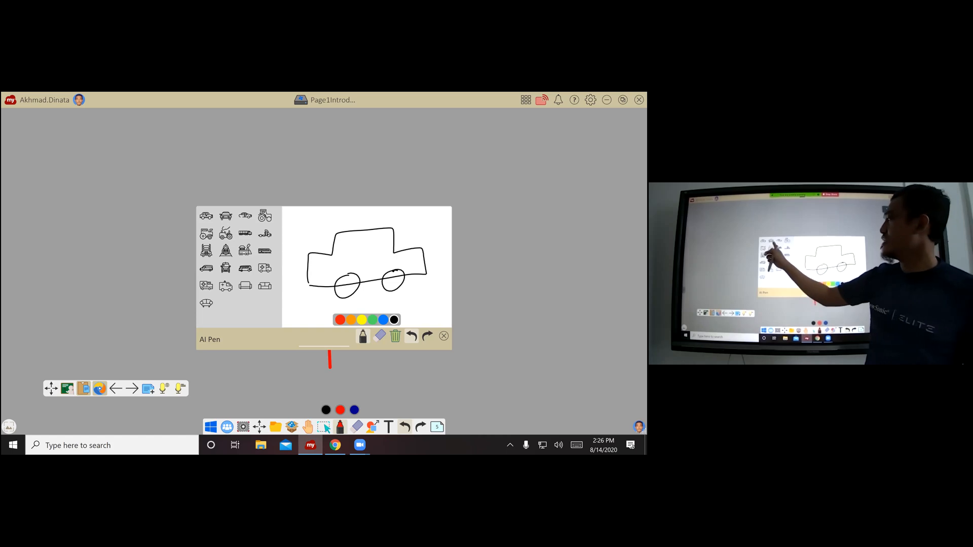
# Place the front-view car and the ambulance from the AI Pen suggestions on the page and close the AI Pen
pyautogui.moveTo(281, 252)
pyautogui.mouseDown()
pyautogui.moveTo(282, 282)
pyautogui.moveTo(278, 245)
pyautogui.mouseUp()
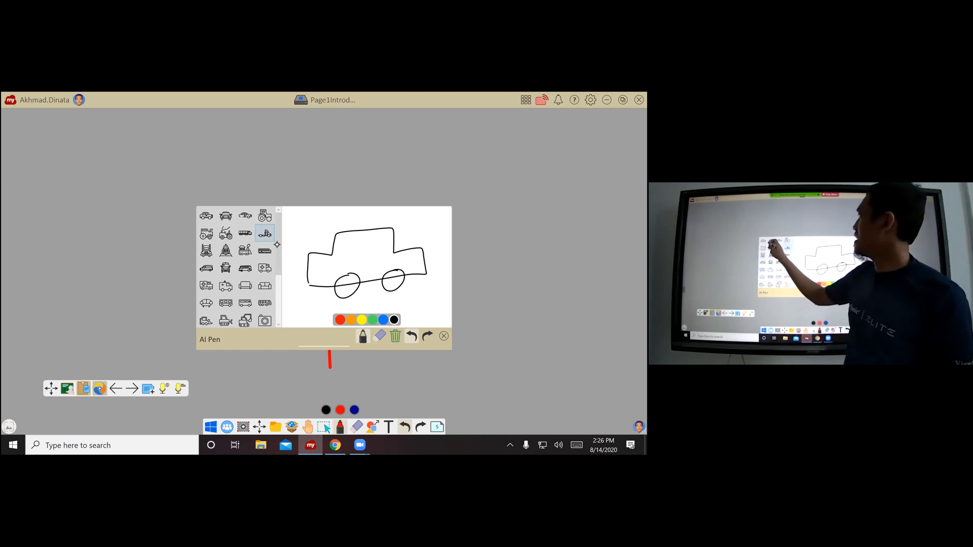
pyautogui.moveTo(223, 218); pyautogui.dragTo(123, 222)
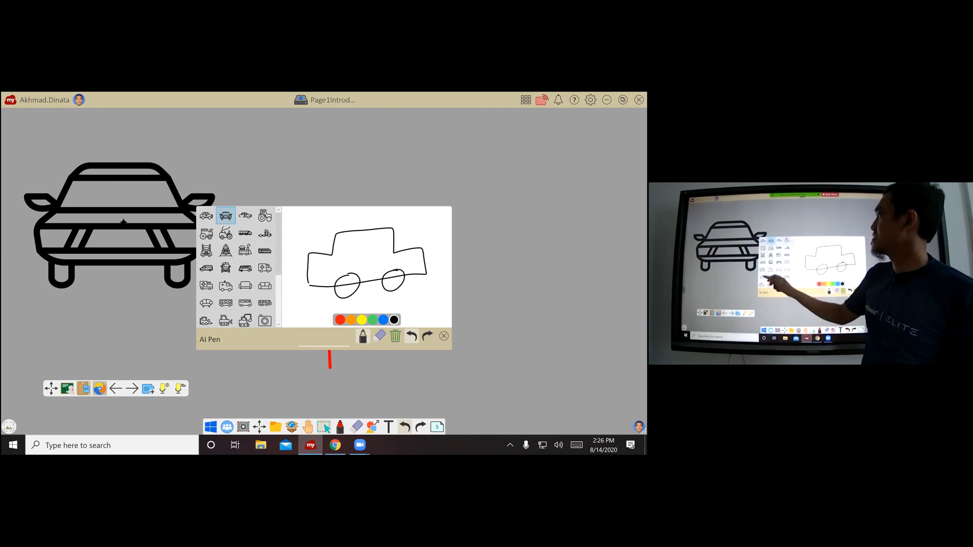
pyautogui.moveTo(206, 286); pyautogui.dragTo(144, 315)
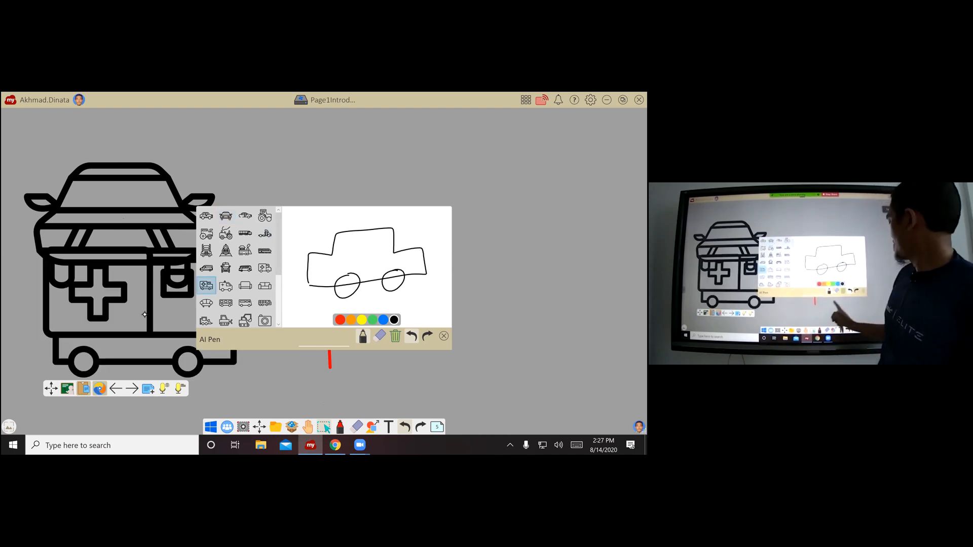
pyautogui.click(444, 336)
# Shrink the car and the ambulance and arrange them side by side along the upper part of the page
pyautogui.click(193, 238)
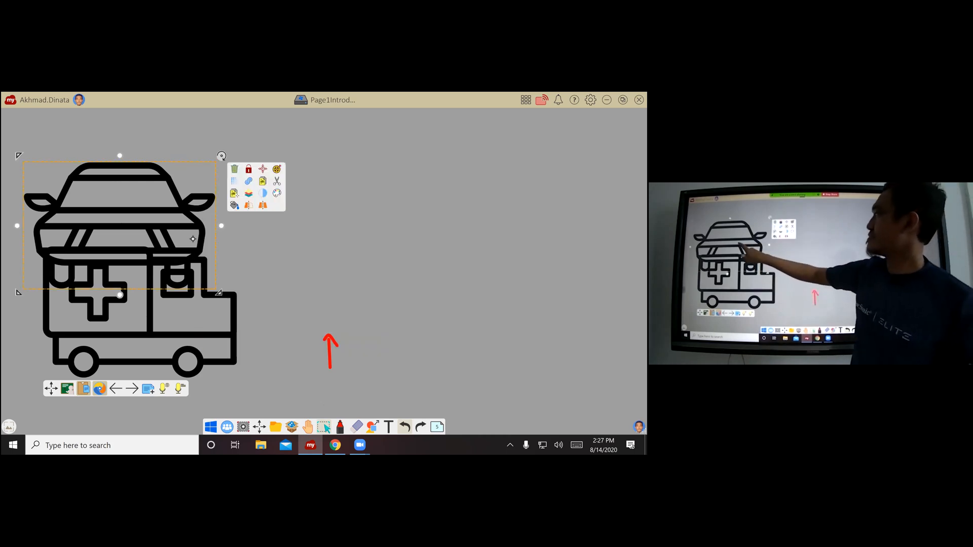
pyautogui.moveTo(192, 239); pyautogui.dragTo(123, 185)
pyautogui.click(167, 235)
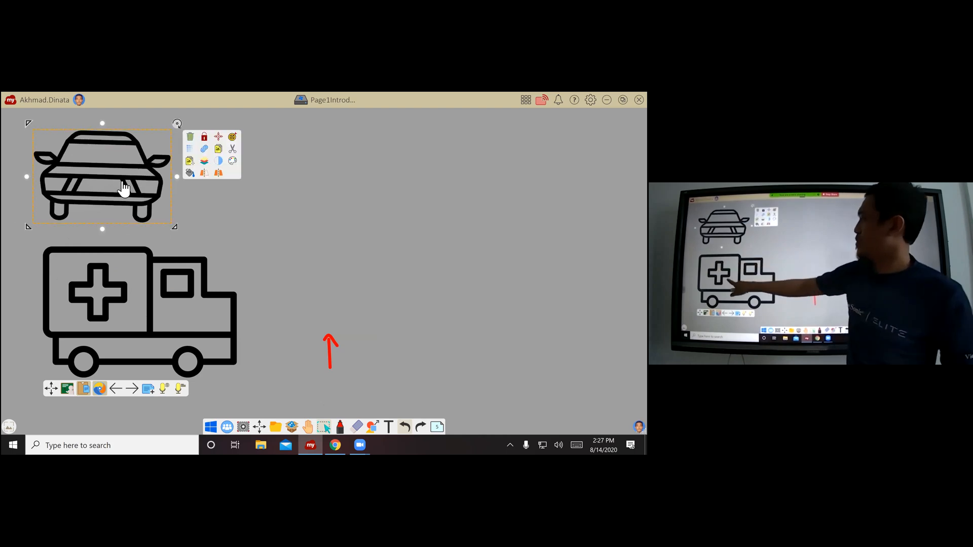
pyautogui.moveTo(175, 321); pyautogui.dragTo(332, 175)
pyautogui.click(126, 306)
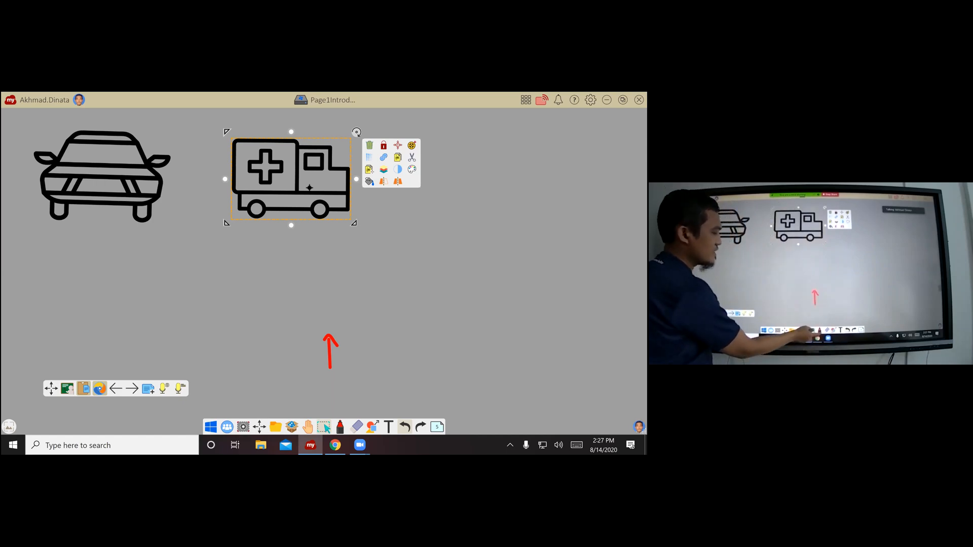
# Erase the ambulance and the red arrow, keeping only the front-view car on the page
pyautogui.click(357, 426)
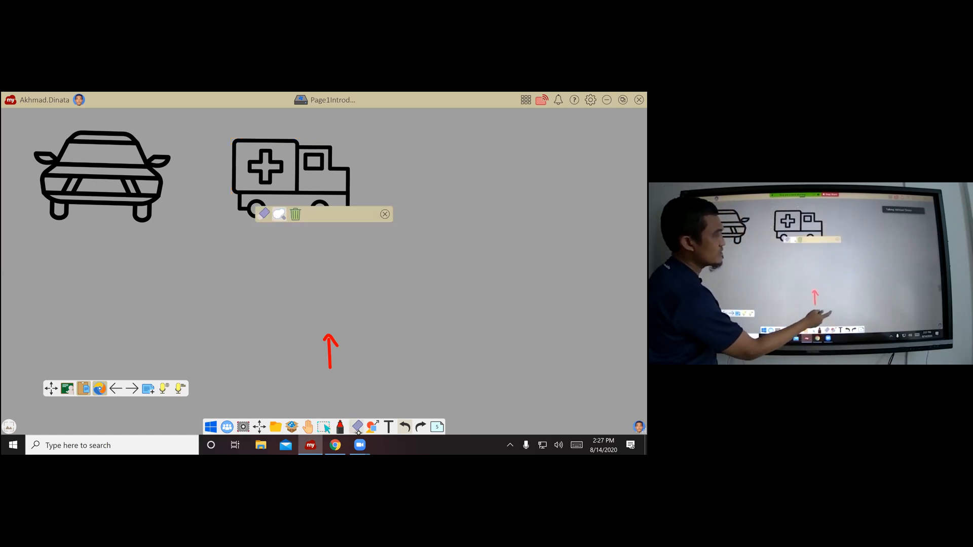
pyautogui.moveTo(369, 357)
pyautogui.mouseDown()
pyautogui.moveTo(299, 370)
pyautogui.moveTo(311, 320)
pyautogui.mouseUp()
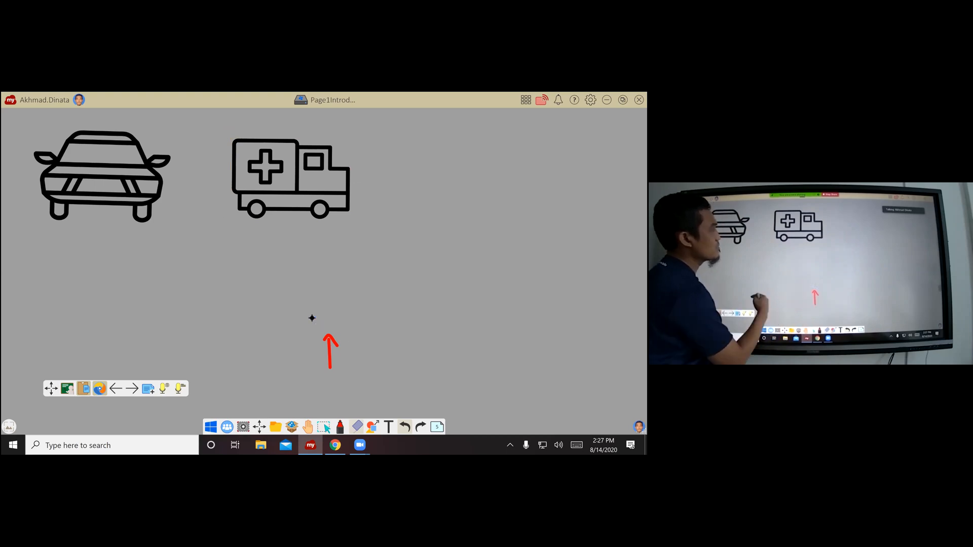
pyautogui.click(282, 204)
pyautogui.moveTo(359, 356)
pyautogui.mouseDown()
pyautogui.moveTo(302, 370)
pyautogui.moveTo(353, 328)
pyautogui.mouseUp()
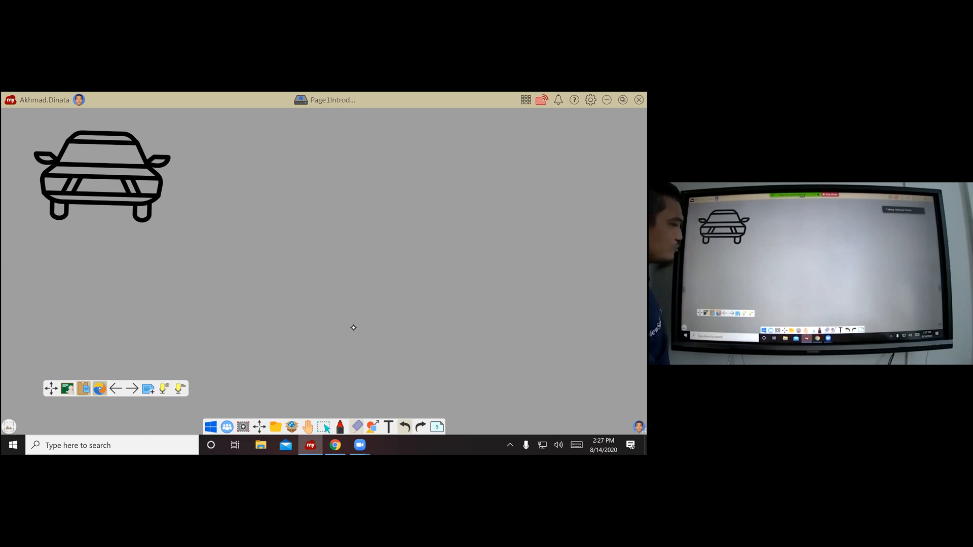
# Reopen the AI Pen from the marker options and select the front-view car among its suggestions
pyautogui.click(341, 427)
pyautogui.click(341, 427)
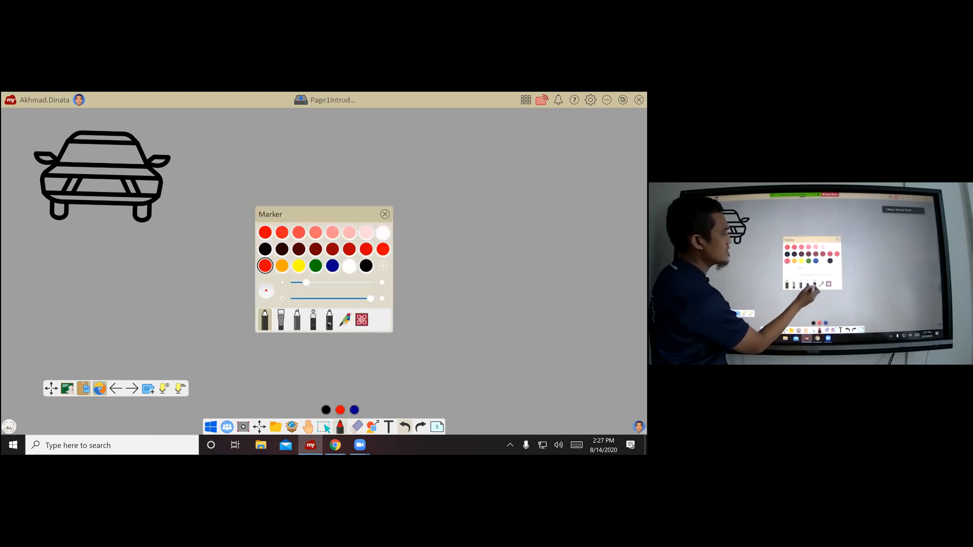
pyautogui.click(329, 320)
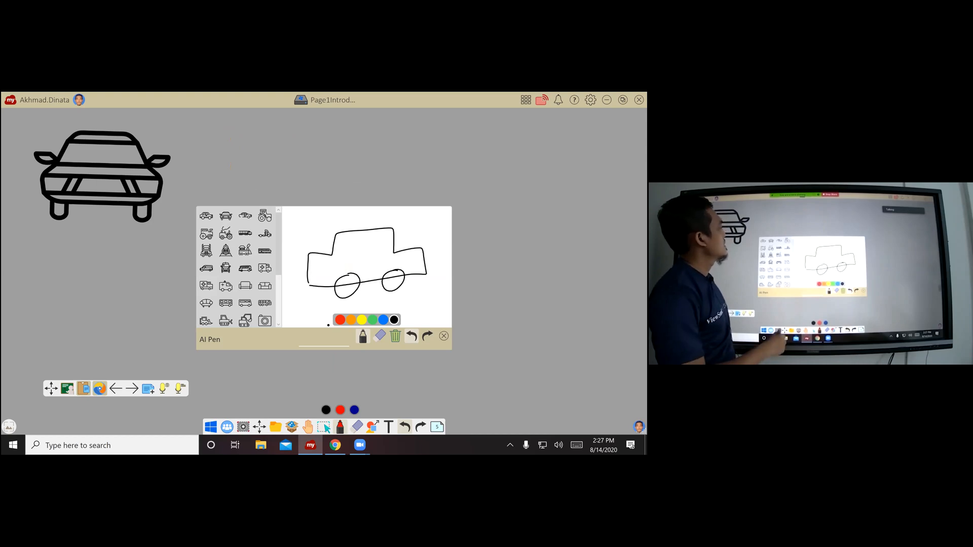
pyautogui.click(226, 215)
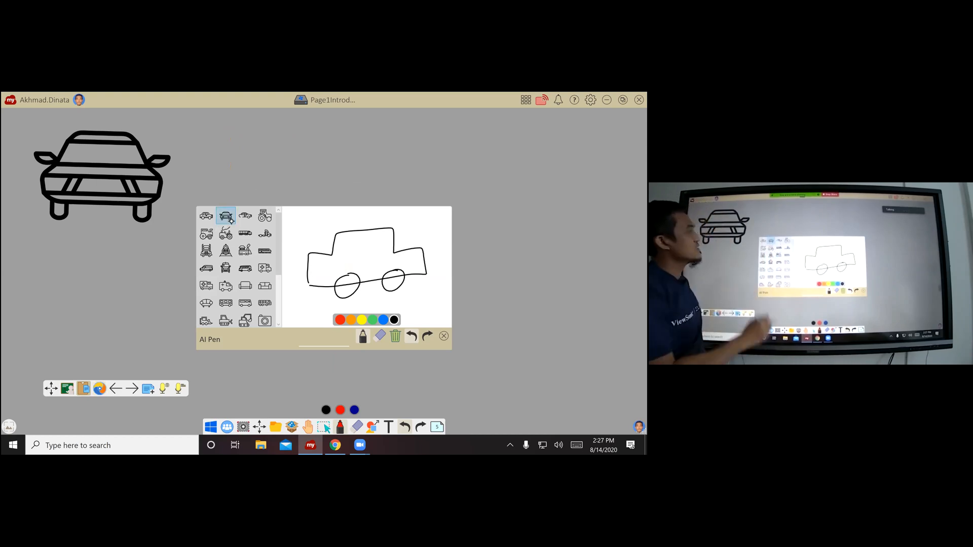
# Open the embedded browser's car image results and place the grayscale sports car and the oncoming road car photos on the page
pyautogui.click(100, 389)
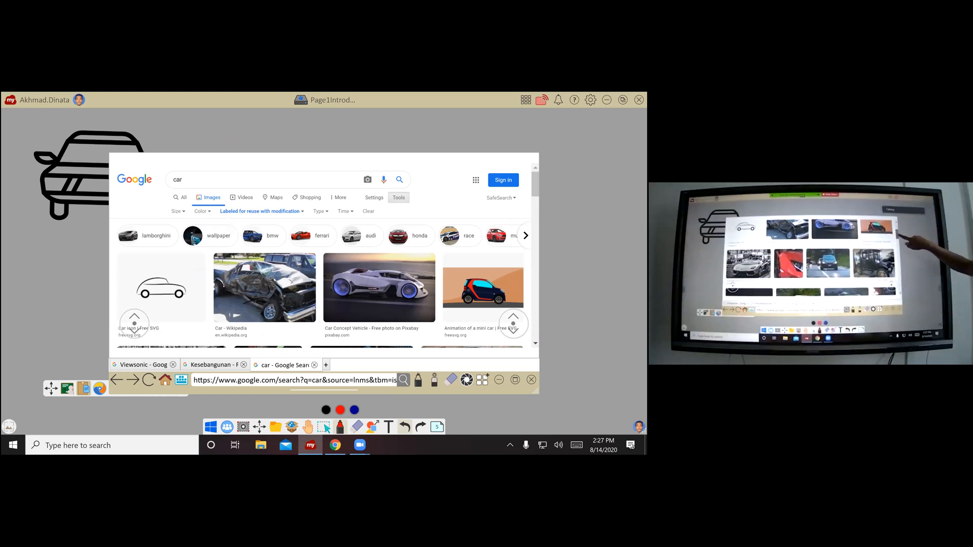
pyautogui.scroll(-1, 324, 253)
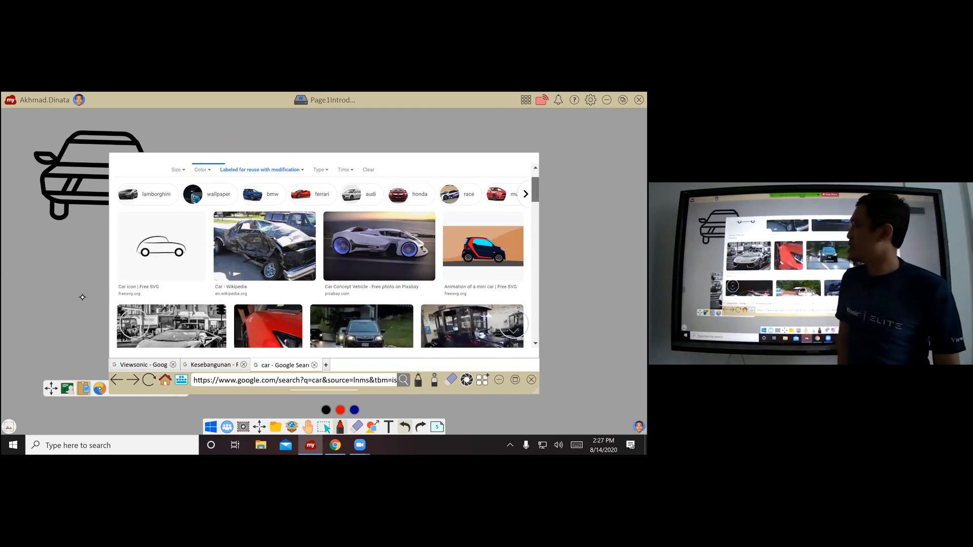
pyautogui.scroll(-1, 319, 261)
pyautogui.scroll(-1, 320, 256)
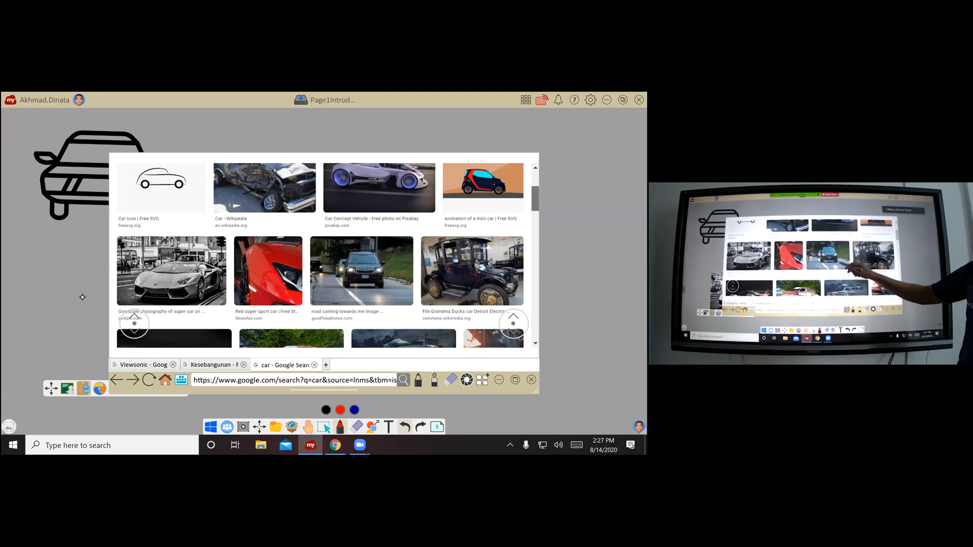
pyautogui.scroll(-1, 394, 250)
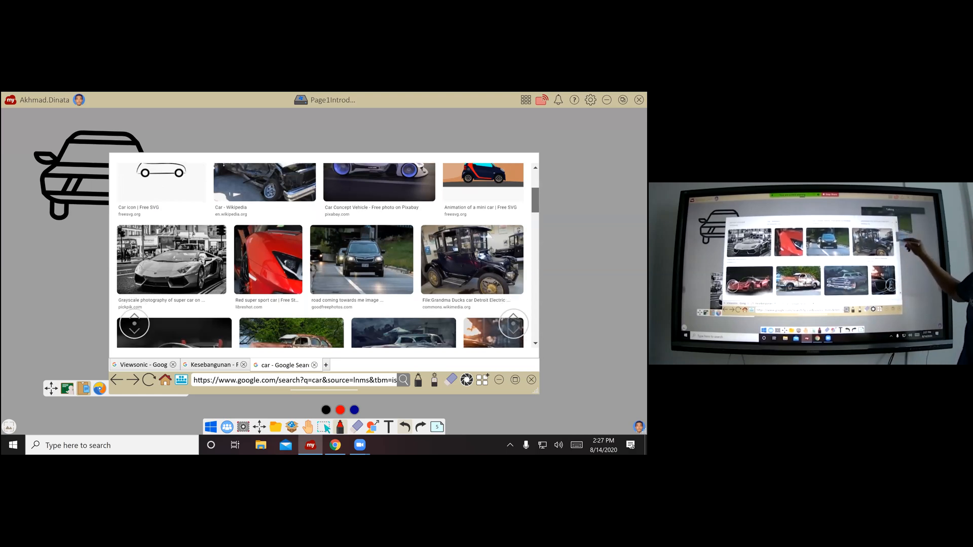
pyautogui.moveTo(536, 201); pyautogui.dragTo(536, 201)
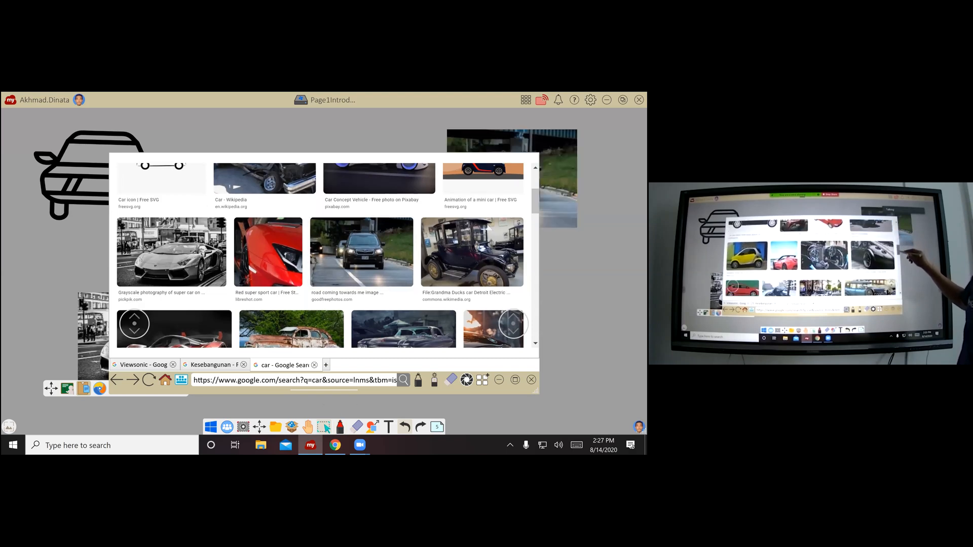
# Find the yellow small car in the image results, place its photo on the page and hide the browser
pyautogui.scroll(-3, 361, 251)
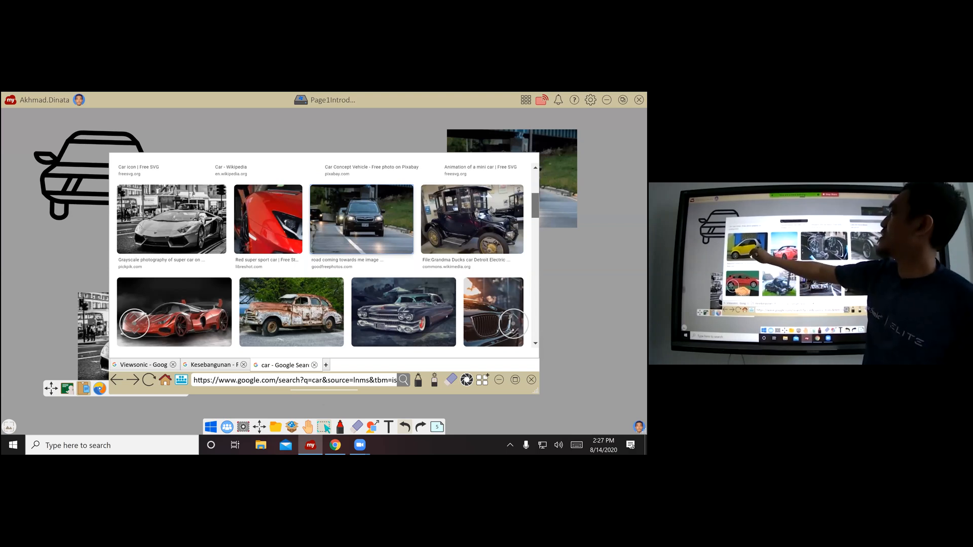
pyautogui.scroll(-5, 320, 255)
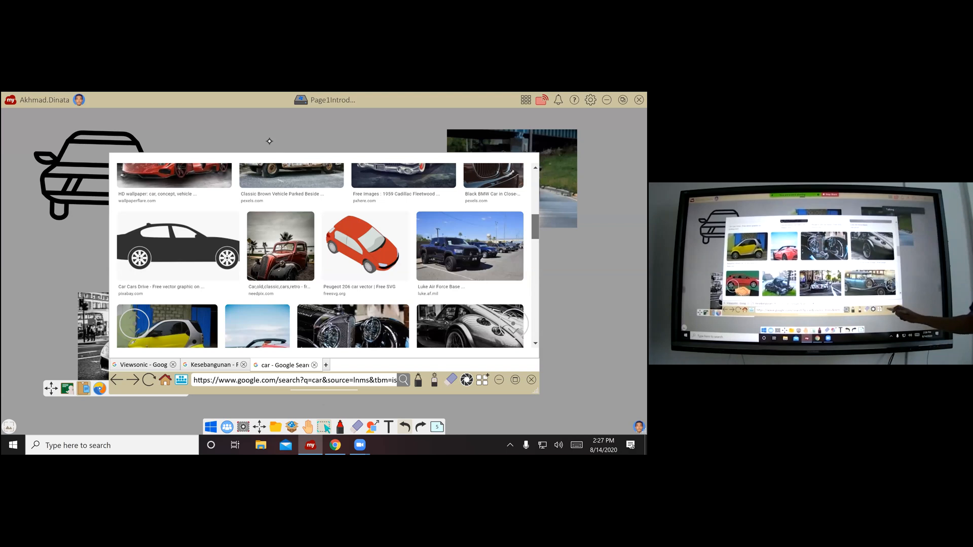
pyautogui.scroll(-3, 320, 256)
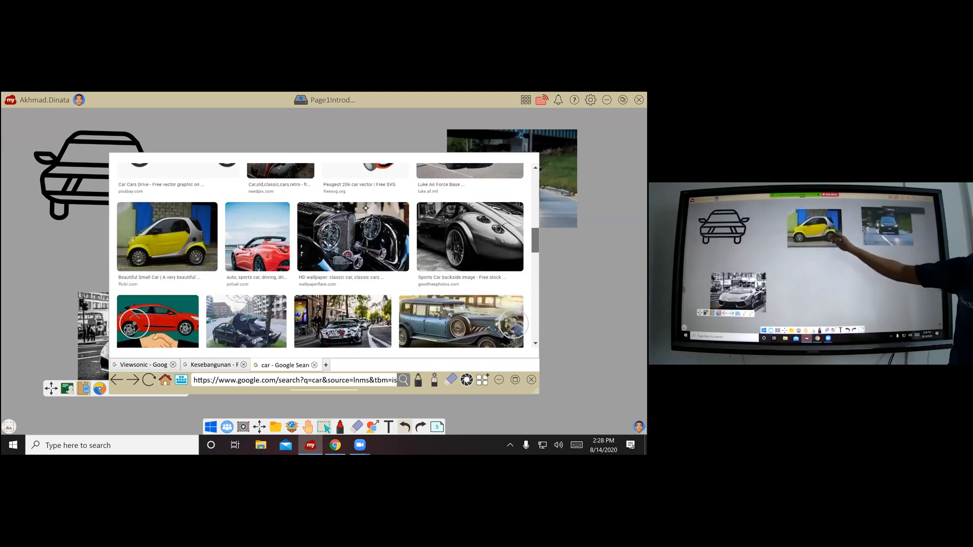
pyautogui.moveTo(167, 237); pyautogui.dragTo(337, 232)
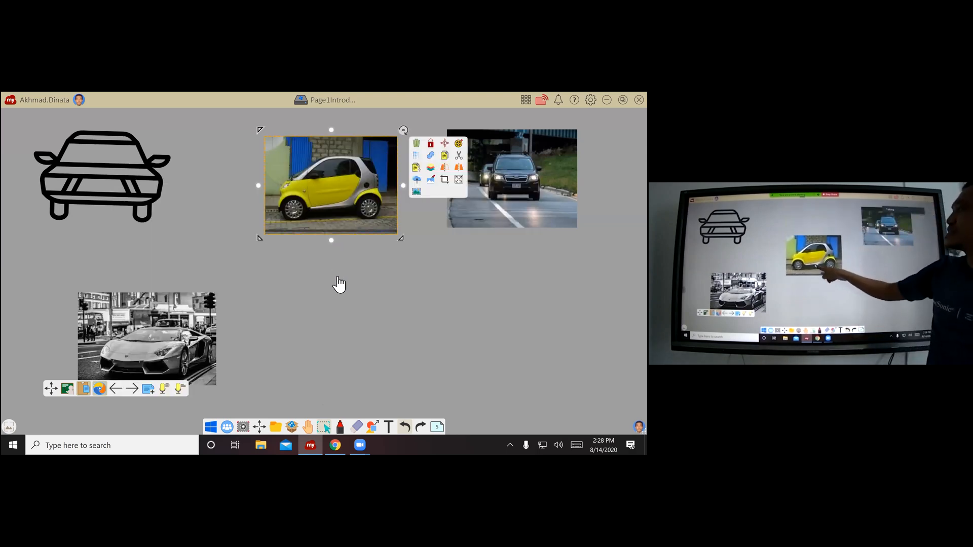
# Rearrange the photos so the road car sits beside the drawn car, with the yellow car on its other side
pyautogui.moveTo(373, 207); pyautogui.dragTo(425, 284)
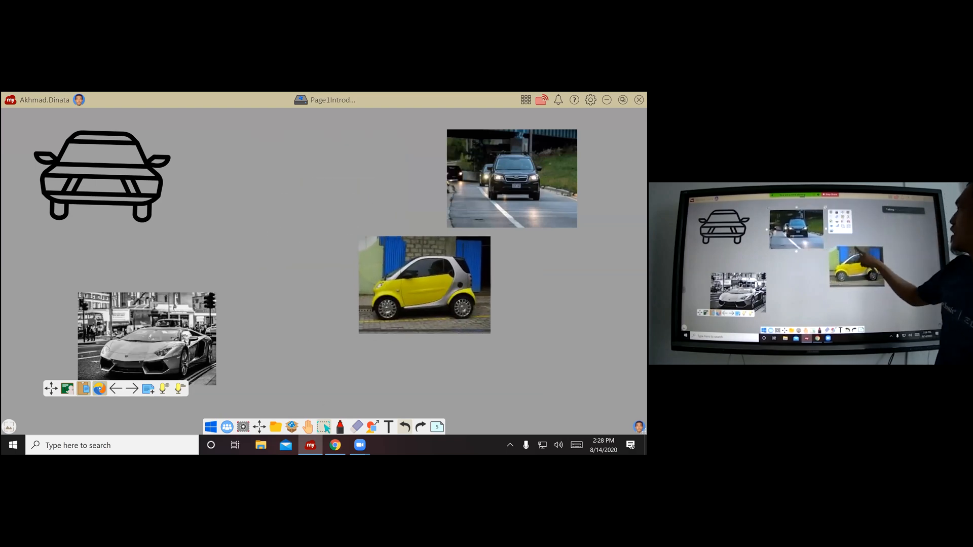
pyautogui.moveTo(512, 178); pyautogui.dragTo(287, 187)
pyautogui.moveTo(426, 284); pyautogui.dragTo(449, 209)
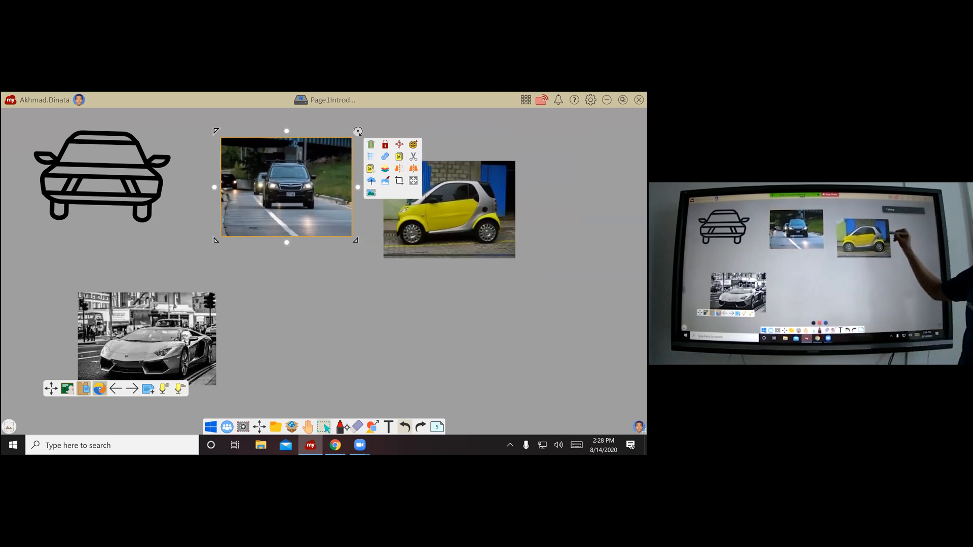
# Annotate the yellow car in red marker with an arrow, the word "Beli" and a double-underlined "5"
pyautogui.click(340, 426)
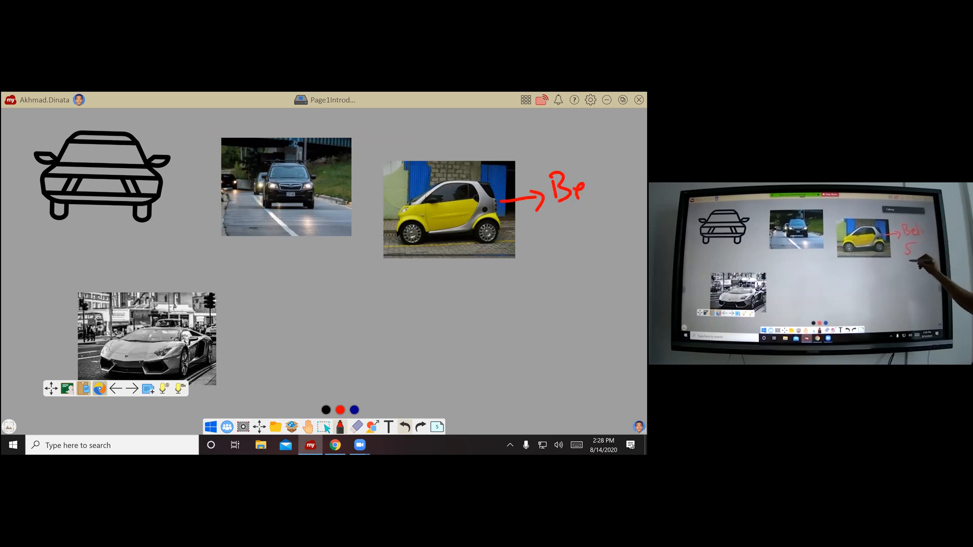
pyautogui.moveTo(560, 266); pyautogui.dragTo(602, 247)
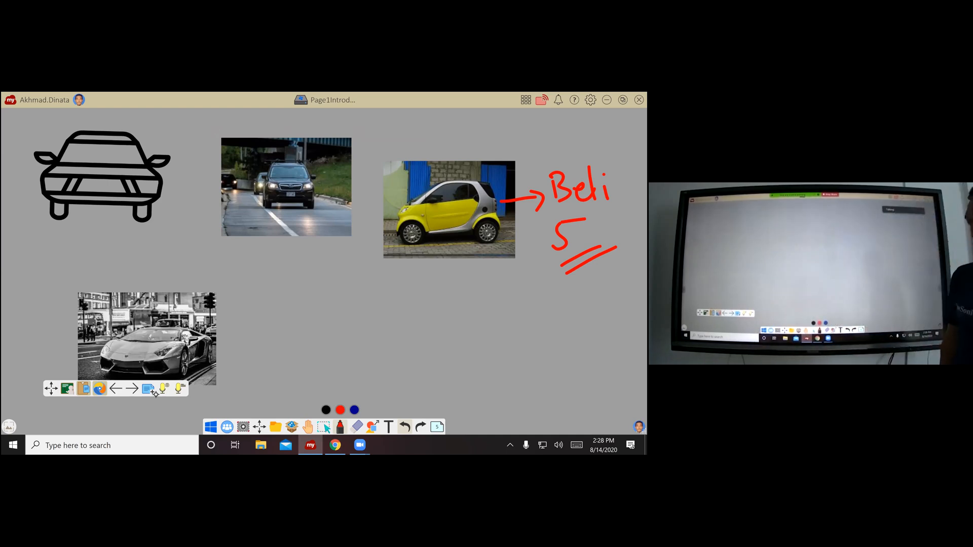
# Add a blank page and draw a red arrow pointing down at the embedded browser shortcut
pyautogui.click(155, 394)
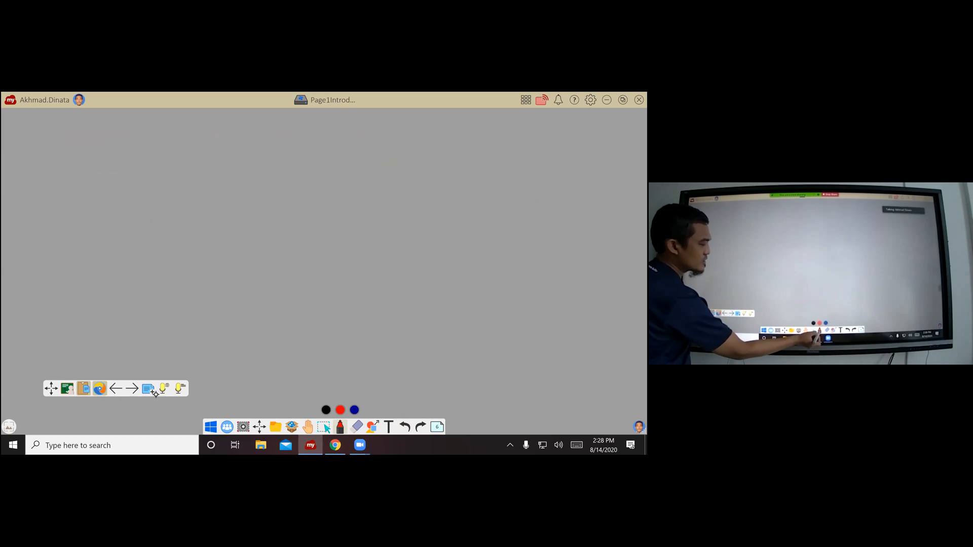
pyautogui.moveTo(102, 338); pyautogui.dragTo(100, 371)
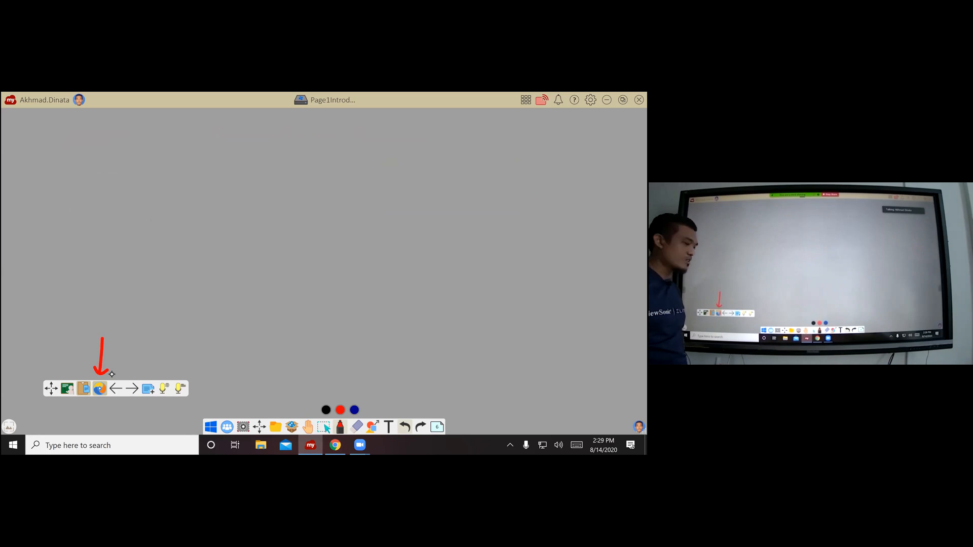
# Open the embedded browser, switch to the Viewsonic image results and shift the browser window slightly upward
pyautogui.click(100, 389)
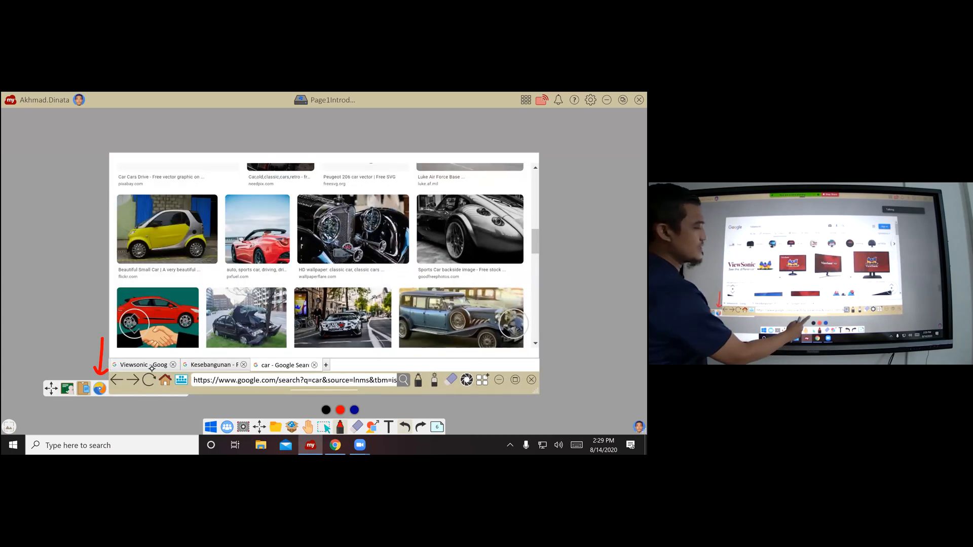
pyautogui.click(152, 368)
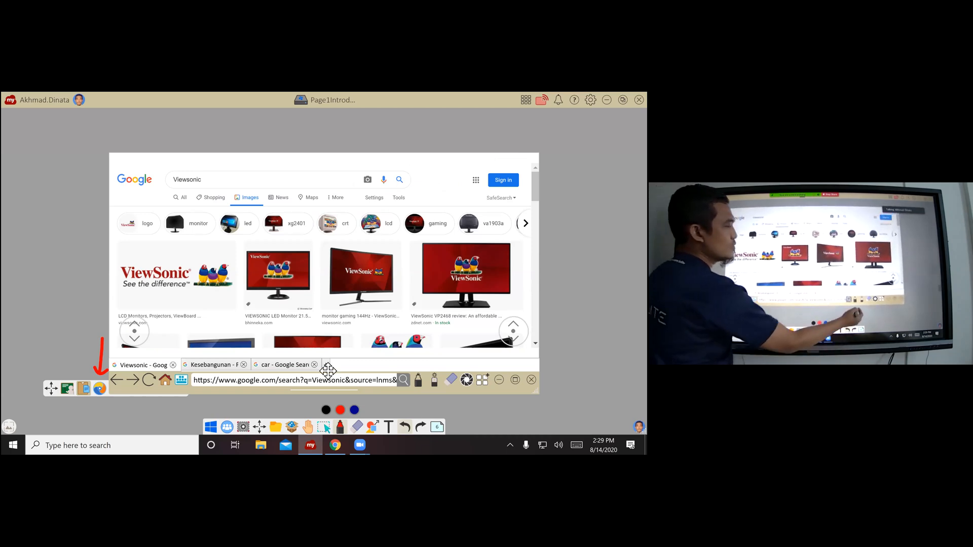
pyautogui.moveTo(327, 371); pyautogui.dragTo(332, 347)
# Annotate the browser page with its pen, circling the search term Viewsonic in black and red and boxing Images in red
pyautogui.click(423, 356)
pyautogui.moveTo(217, 150)
pyautogui.mouseDown()
pyautogui.moveTo(162, 154)
pyautogui.moveTo(228, 159)
pyautogui.mouseUp()
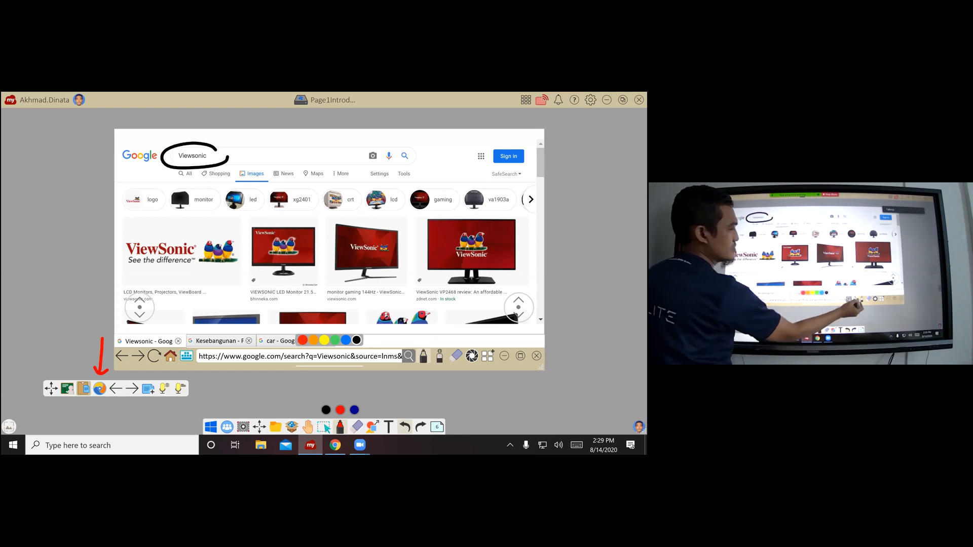
pyautogui.click(423, 356)
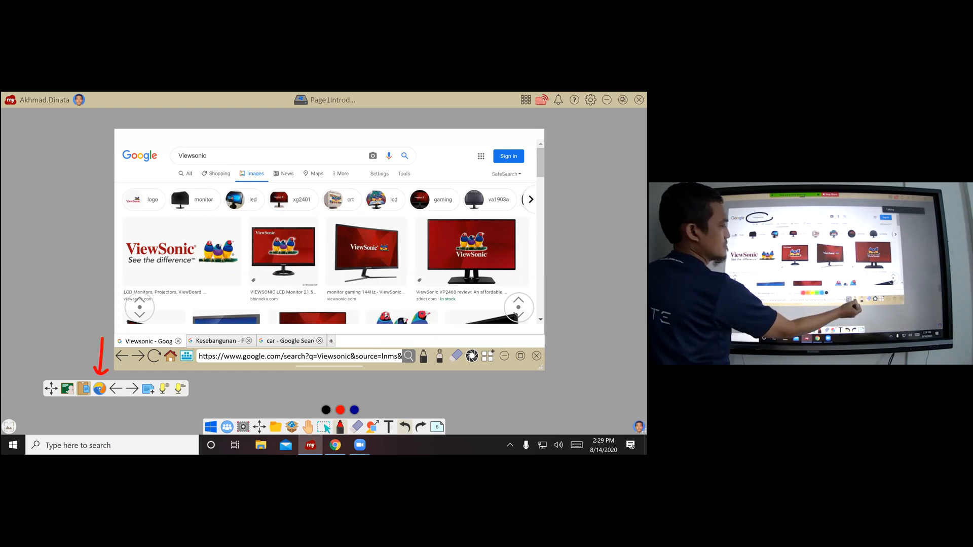
pyautogui.click(423, 356)
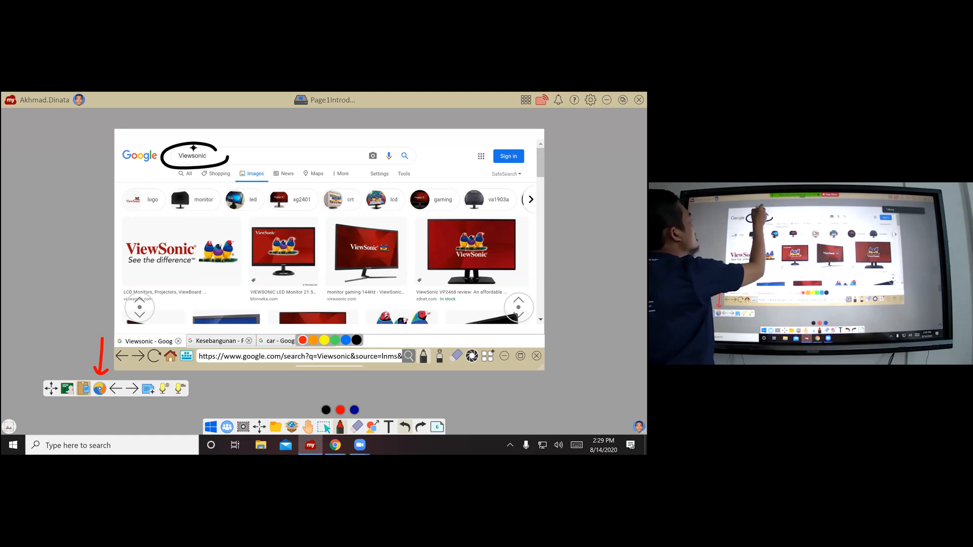
pyautogui.moveTo(210, 145)
pyautogui.mouseDown()
pyautogui.moveTo(162, 154)
pyautogui.moveTo(223, 170)
pyautogui.moveTo(209, 145)
pyautogui.mouseUp()
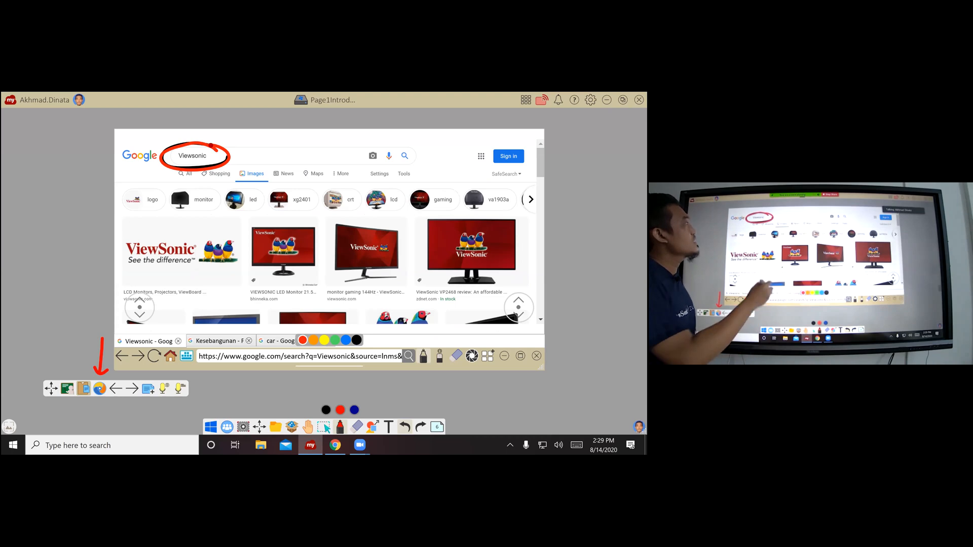
pyautogui.moveTo(235, 169); pyautogui.dragTo(271, 180)
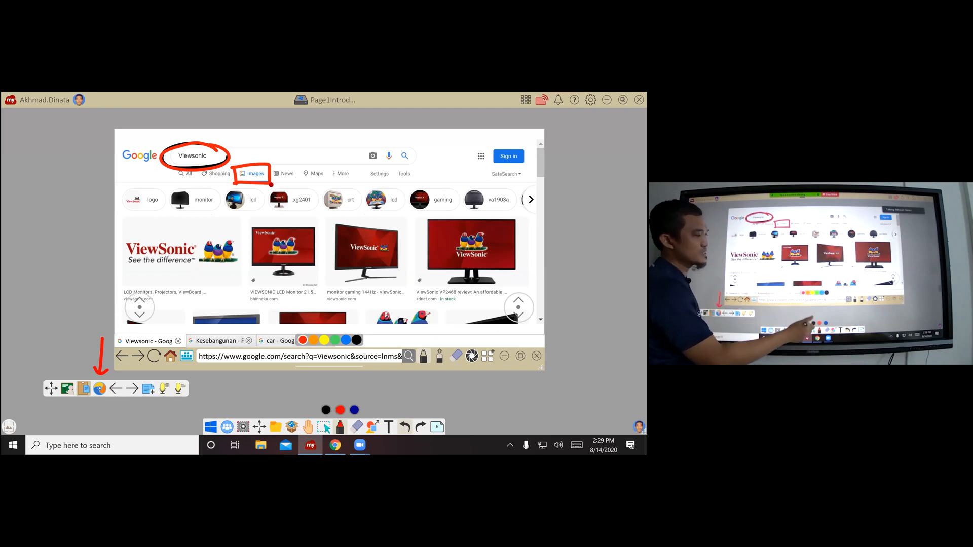
# Clear all the pen annotations from the browser page and return to normal browsing
pyautogui.click(456, 355)
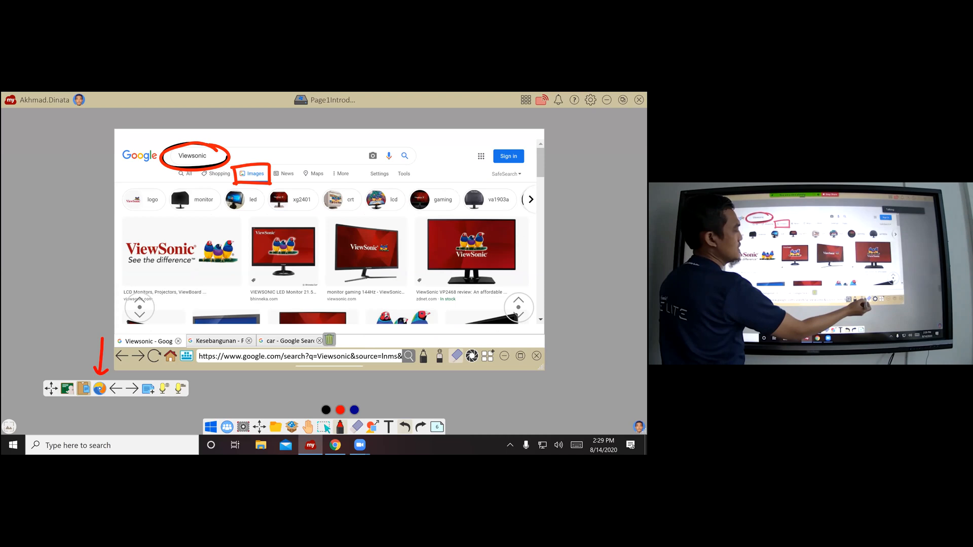
pyautogui.click(329, 340)
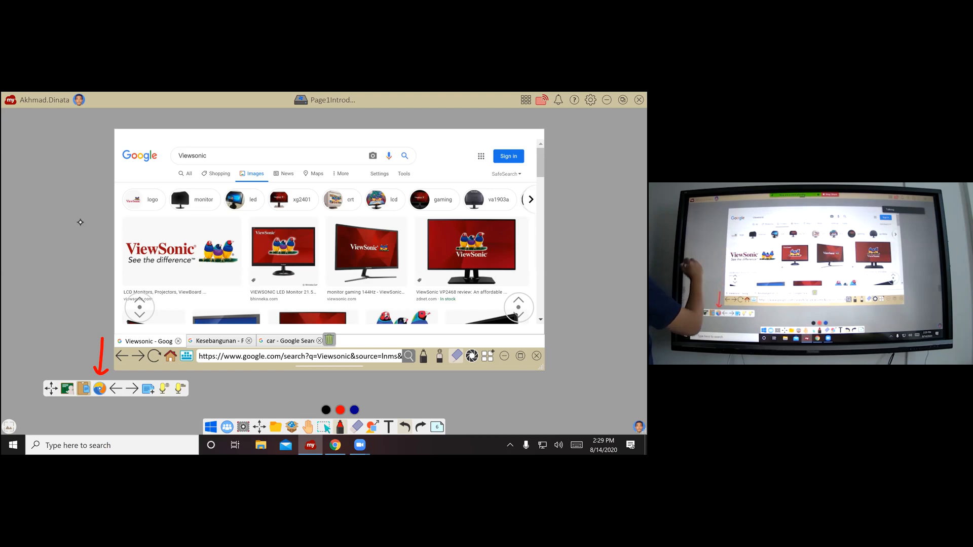
pyautogui.doubleClick(423, 357)
# Place the wide ViewSonic logo, curved red monitor, three-bird logo and blue monitor from the image results on the page, and hide the browser
pyautogui.moveTo(159, 258); pyautogui.dragTo(77, 241)
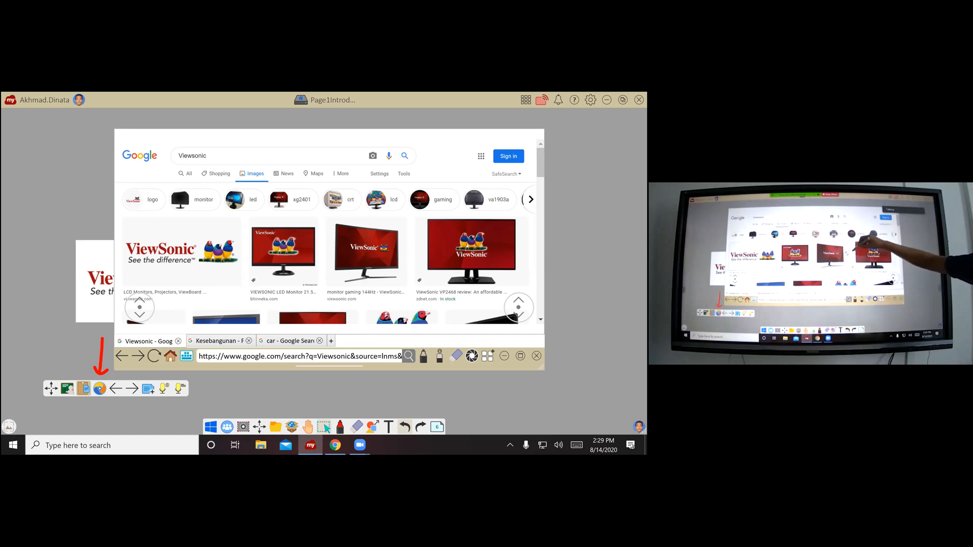
pyautogui.moveTo(366, 251); pyautogui.dragTo(571, 218)
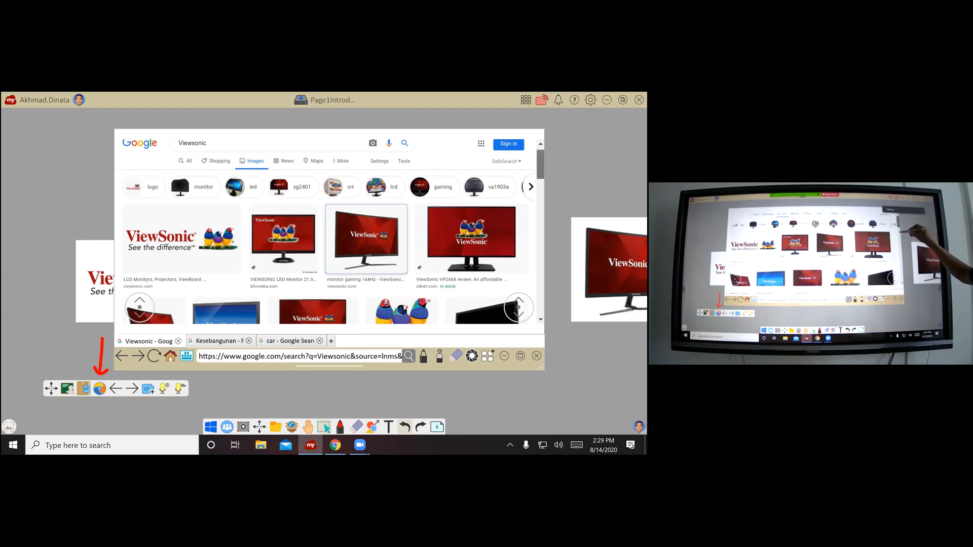
pyautogui.scroll(-5, 329, 228)
pyautogui.scroll(2, 330, 228)
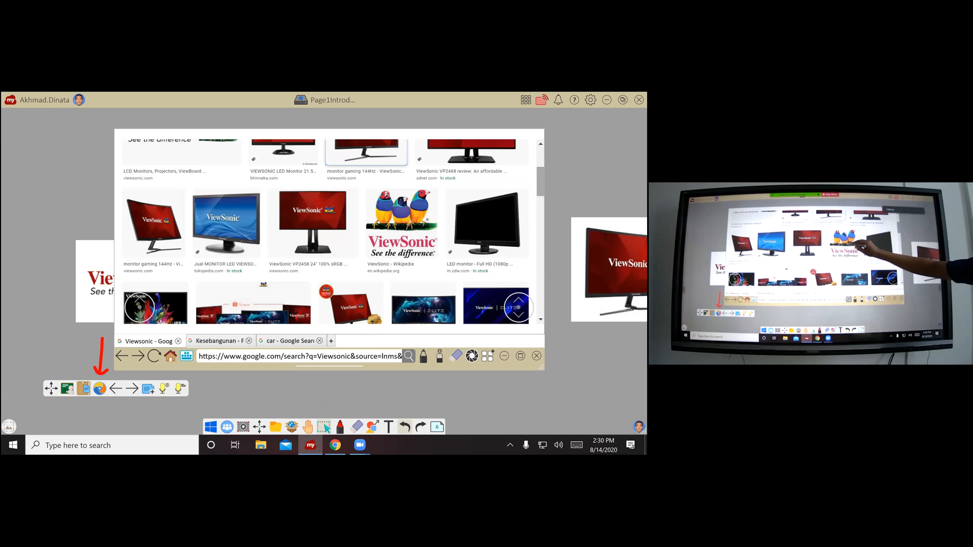
pyautogui.moveTo(408, 222); pyautogui.dragTo(392, 120)
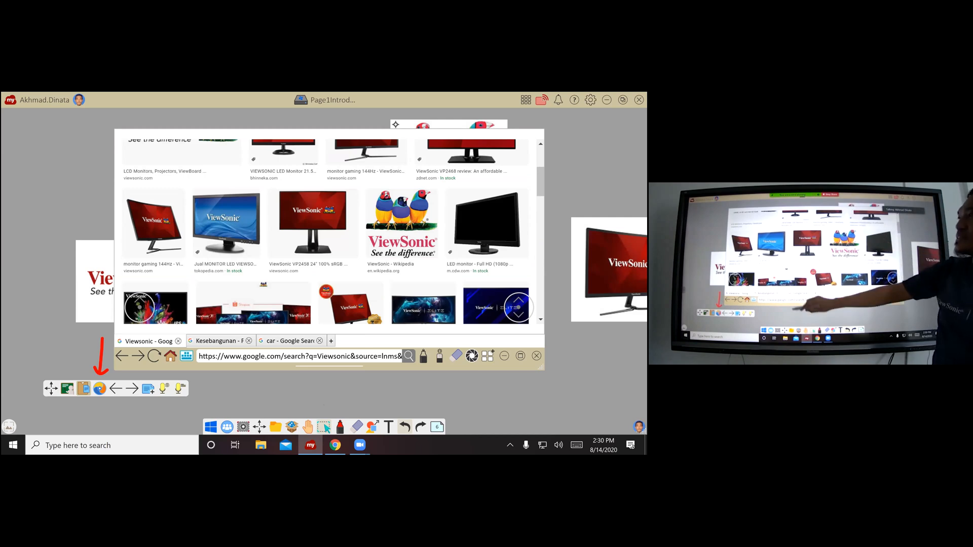
pyautogui.moveTo(239, 239); pyautogui.dragTo(221, 126)
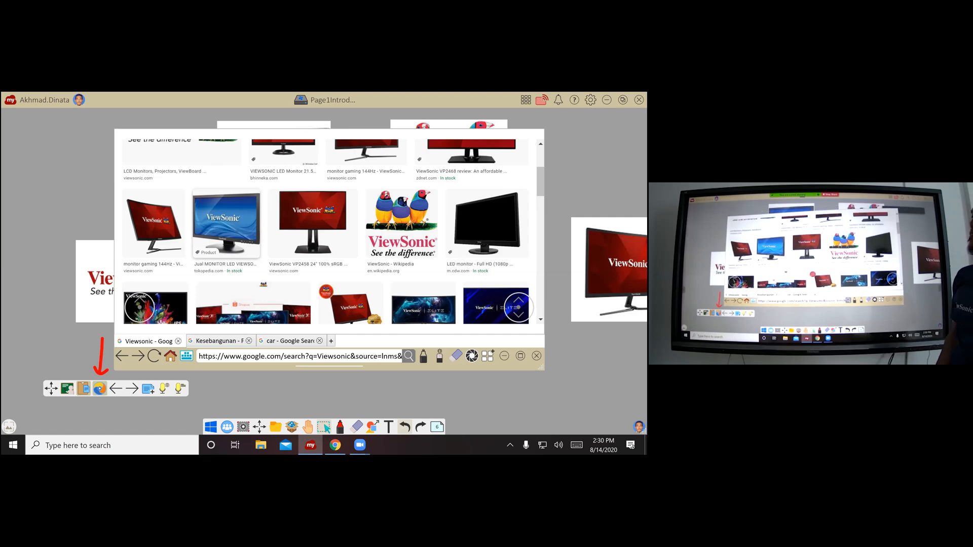
pyautogui.click(99, 388)
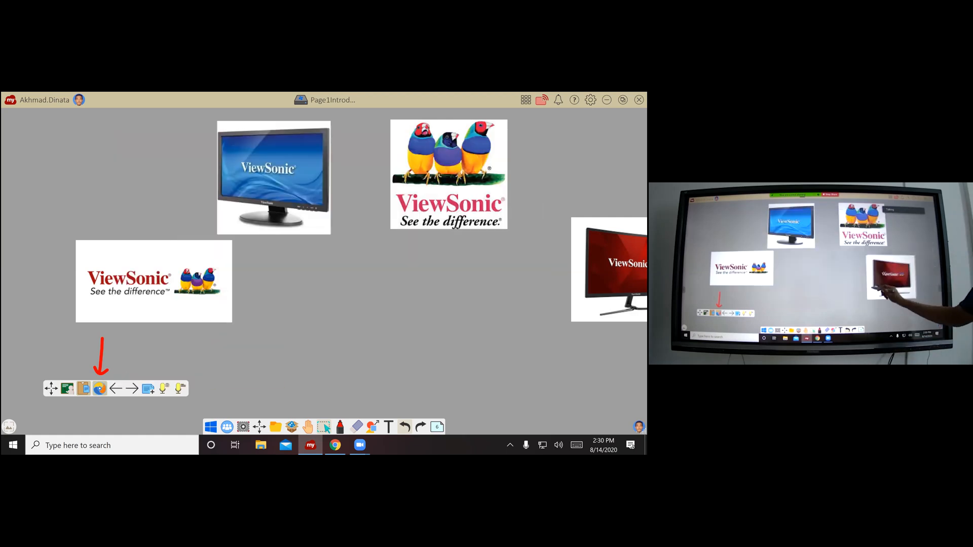
# Rearrange the four images, putting the red monitor below the three-bird logo and the wide logo below the blue monitor
pyautogui.click(610, 269)
pyautogui.moveTo(611, 268); pyautogui.dragTo(461, 323)
pyautogui.moveTo(461, 214); pyautogui.dragTo(485, 237)
pyautogui.click(254, 217)
pyautogui.moveTo(253, 217); pyautogui.dragTo(223, 221)
pyautogui.click(202, 310)
pyautogui.moveTo(202, 310); pyautogui.dragTo(213, 333)
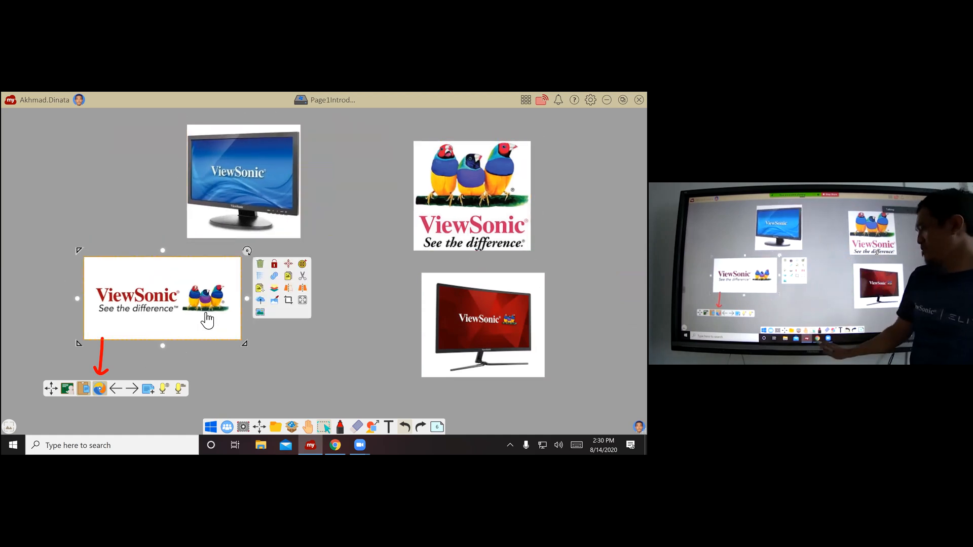
# Erase the wide ViewSonic logo image from the page, leaving the red arrow in place
pyautogui.click(358, 427)
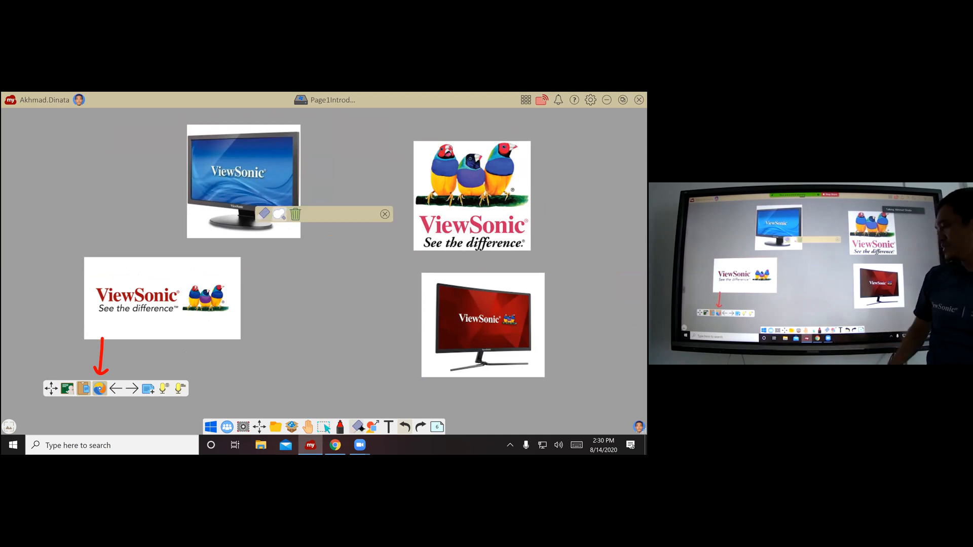
pyautogui.click(126, 330)
pyautogui.click(107, 365)
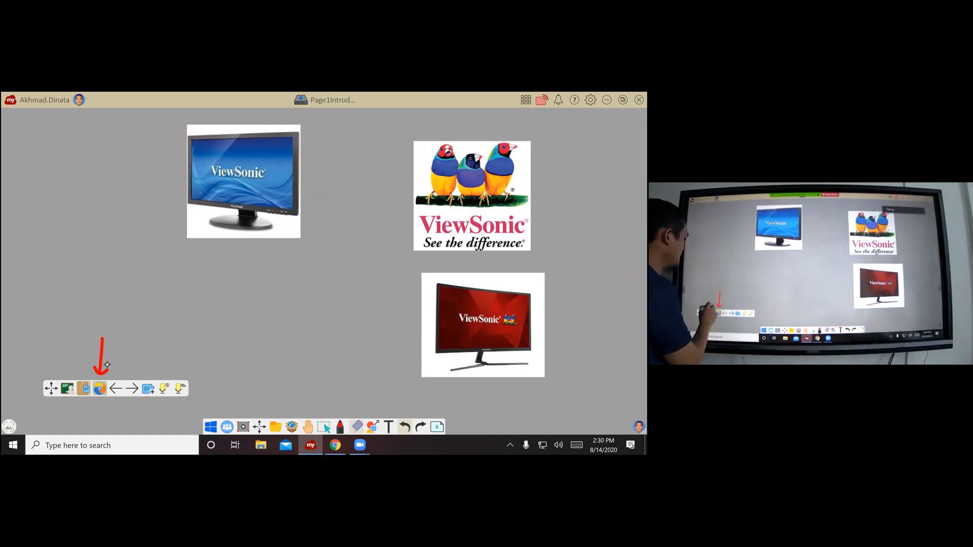
# Erase the red arrow and the three-bird ViewSonic logo, and undo both erasures
pyautogui.click(358, 427)
pyautogui.moveTo(131, 331)
pyautogui.mouseDown()
pyautogui.moveTo(83, 360)
pyautogui.moveTo(100, 386)
pyautogui.mouseUp()
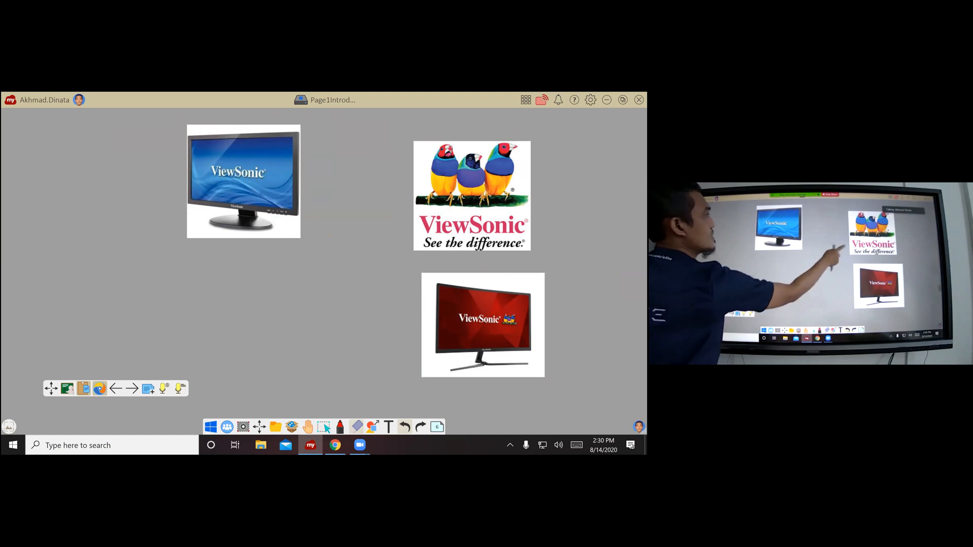
pyautogui.click(430, 235)
pyautogui.click(405, 427)
pyautogui.click(405, 428)
# Select the three-bird ViewSonic logo and move it directly above the red arrow
pyautogui.click(327, 429)
pyautogui.moveTo(435, 227); pyautogui.dragTo(75, 292)
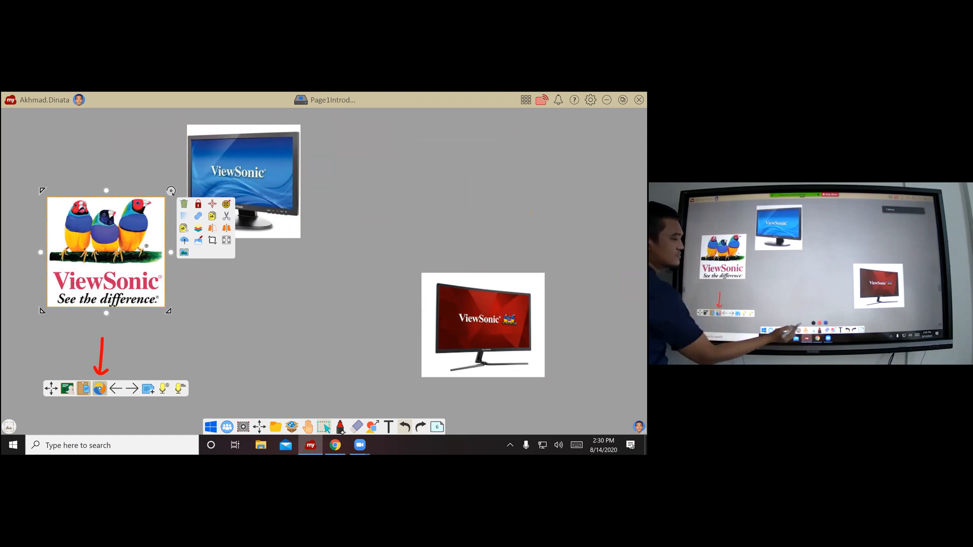
# Erase the red arrow below the three-bird logo and move the blue monitor image further right on the page
pyautogui.click(340, 427)
pyautogui.moveTo(75, 358); pyautogui.dragTo(142, 357)
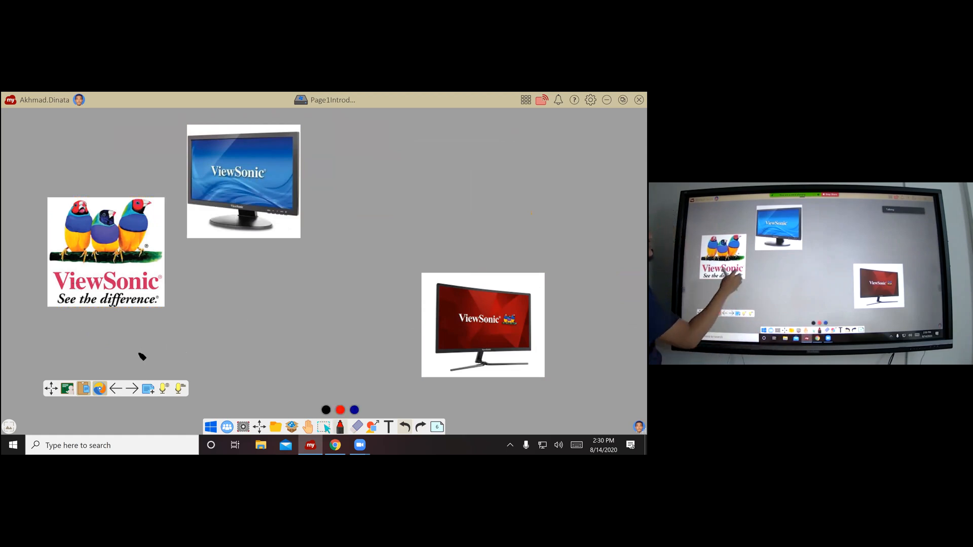
pyautogui.click(329, 430)
pyautogui.click(238, 234)
pyautogui.moveTo(238, 234); pyautogui.dragTo(344, 229)
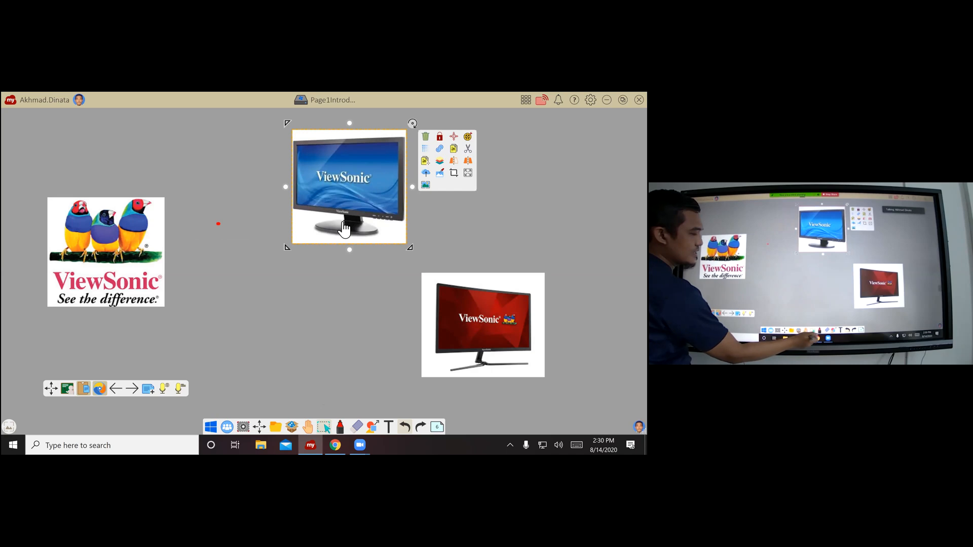
# Draw a downward arrow with a red shaft and a black arrowhead pointing at the selection tool
pyautogui.click(340, 427)
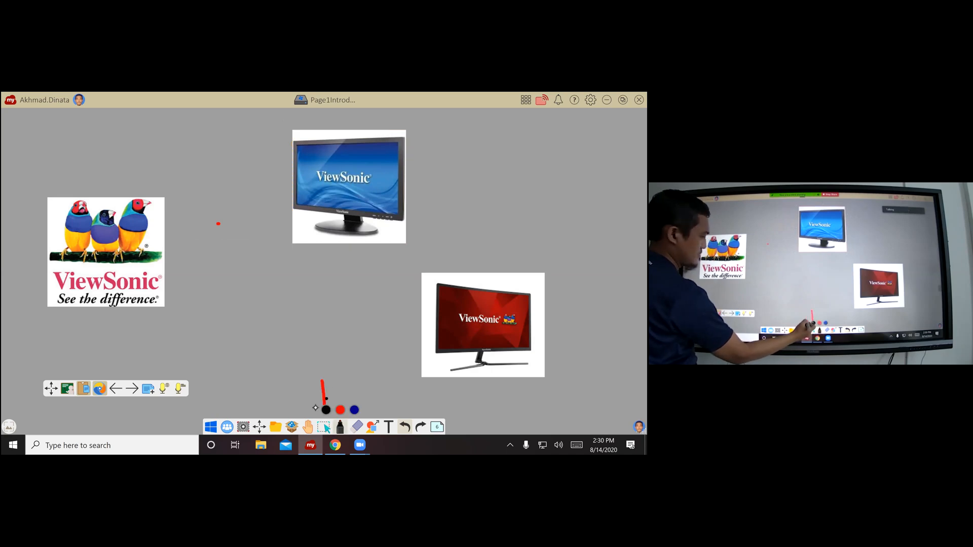
pyautogui.moveTo(324, 409); pyautogui.dragTo(310, 403)
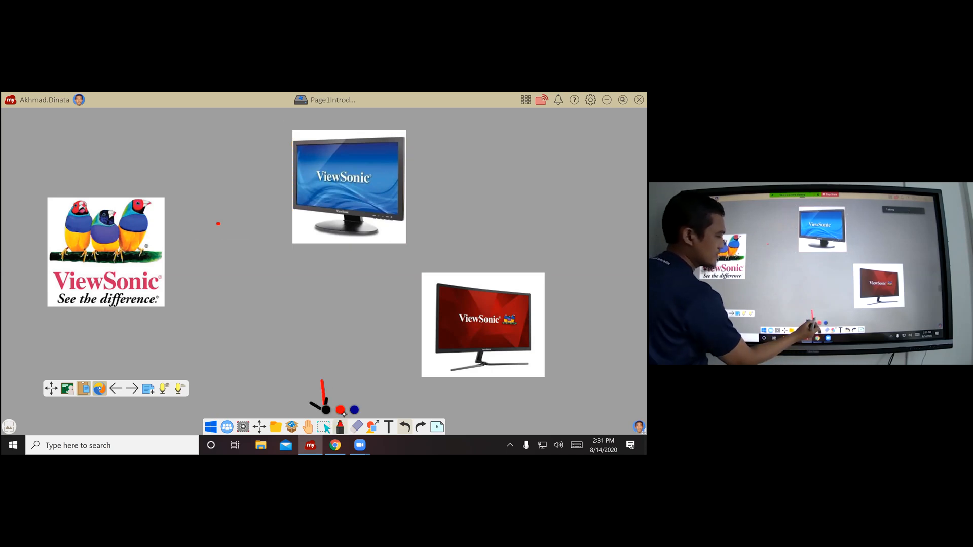
pyautogui.click(341, 410)
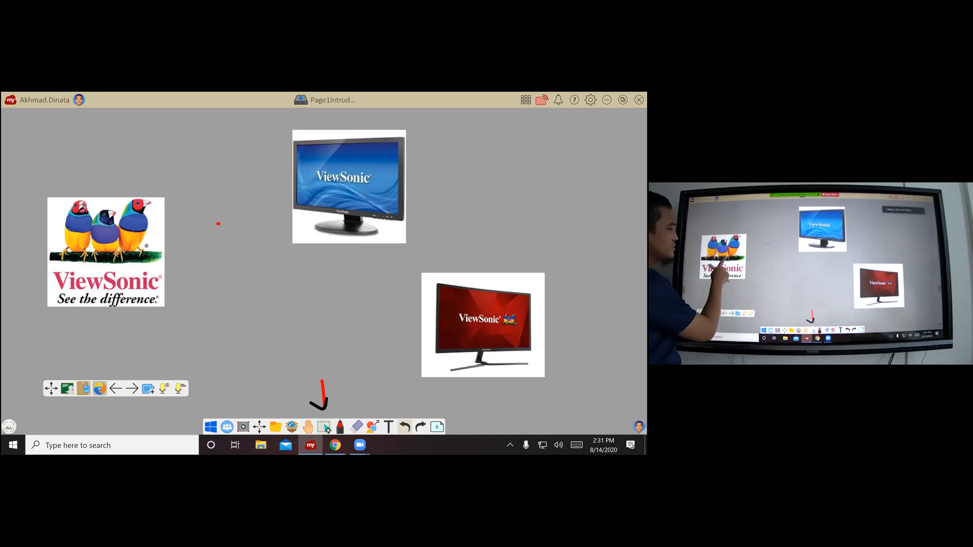
# Shift the three-bird logo slightly upward and draw a red upward arrow beside it
pyautogui.click(111, 283)
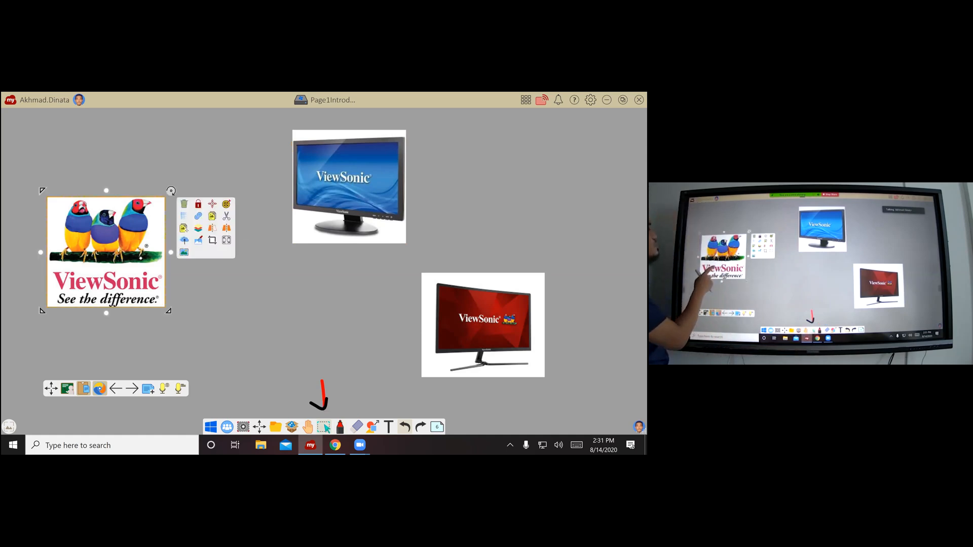
pyautogui.moveTo(111, 295); pyautogui.dragTo(109, 279)
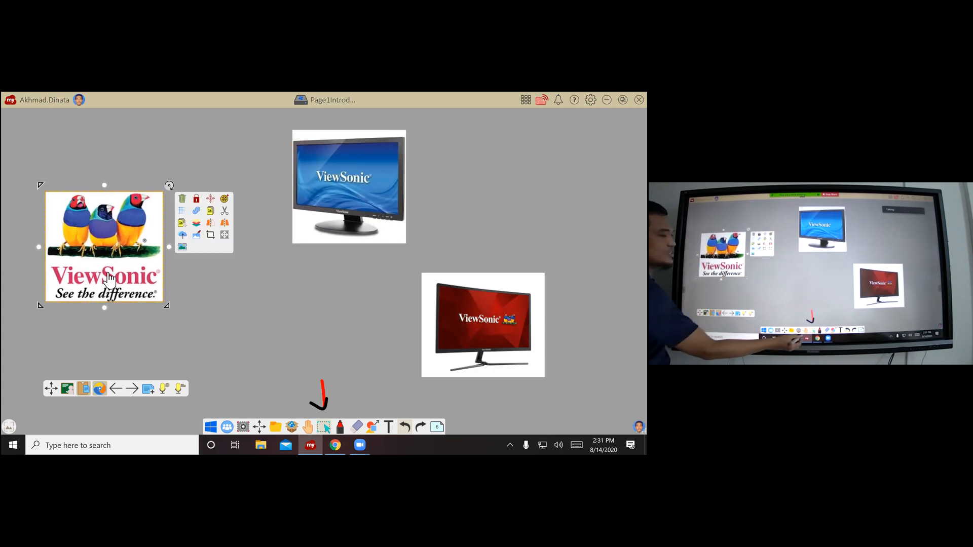
pyautogui.click(341, 428)
pyautogui.click(218, 224)
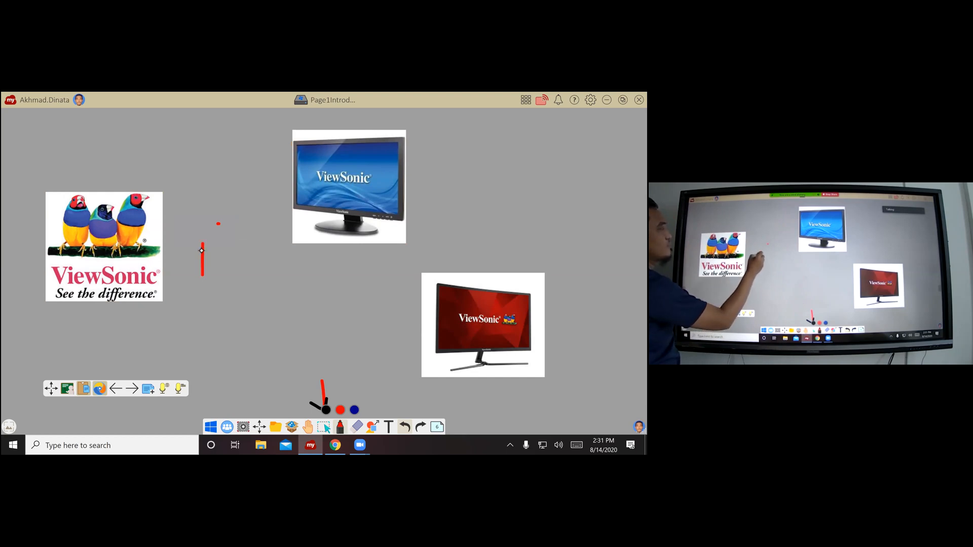
# Reselect the three-bird logo and nudge it up and to the right, towards the red upward arrow
pyautogui.click(324, 427)
pyautogui.click(141, 274)
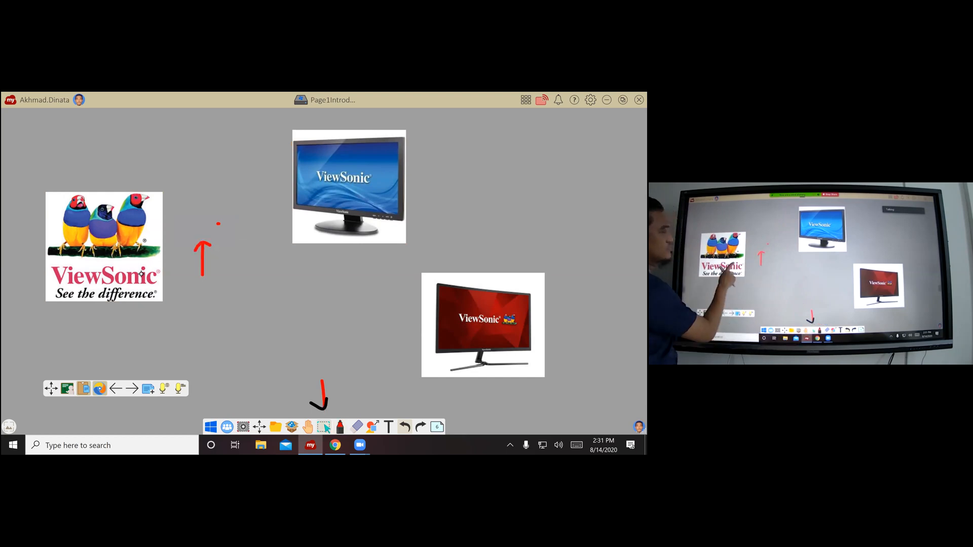
pyautogui.moveTo(128, 286); pyautogui.dragTo(133, 271)
pyautogui.click(134, 275)
pyautogui.click(134, 275)
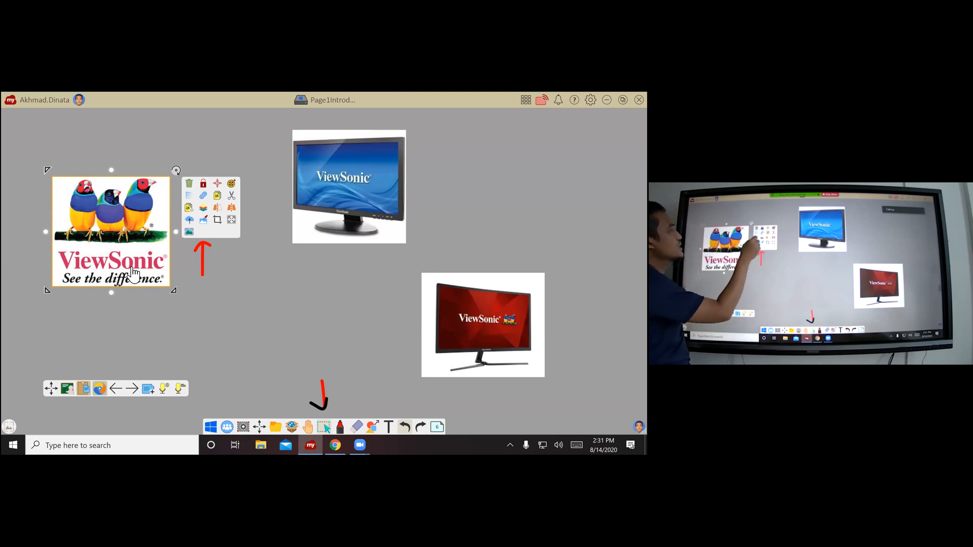
# Remove the white background from the three-bird logo, including the areas within the lettering and between the birds' feet, and apply the edit
pyautogui.click(205, 222)
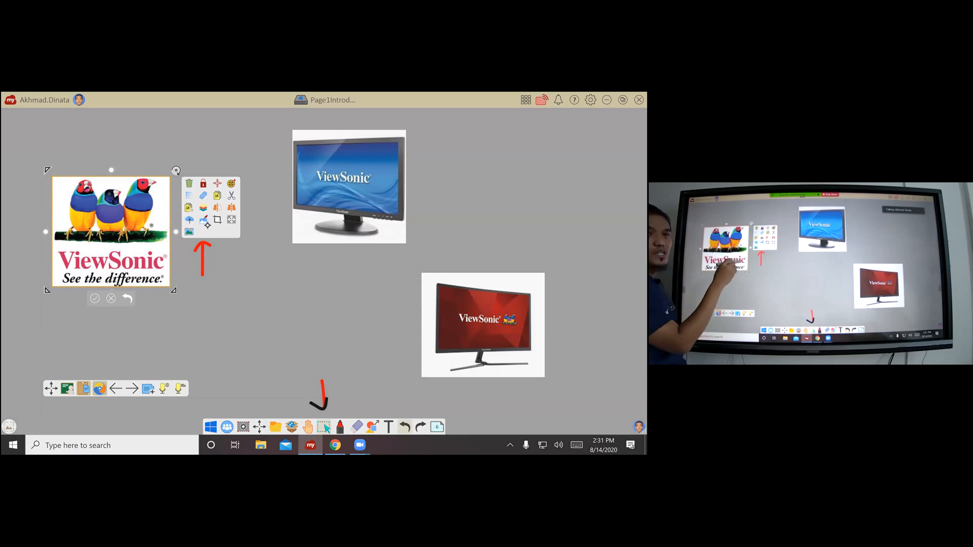
pyautogui.click(161, 215)
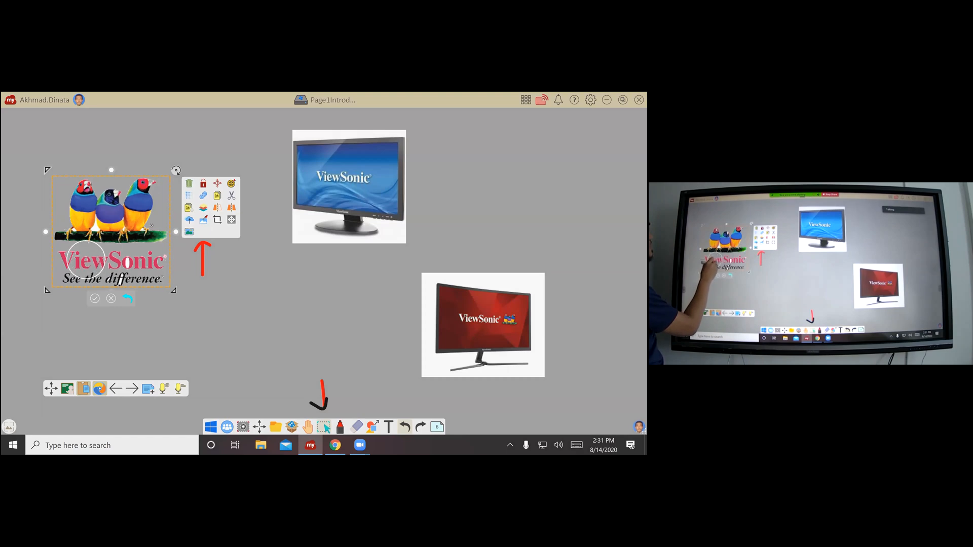
pyautogui.click(127, 262)
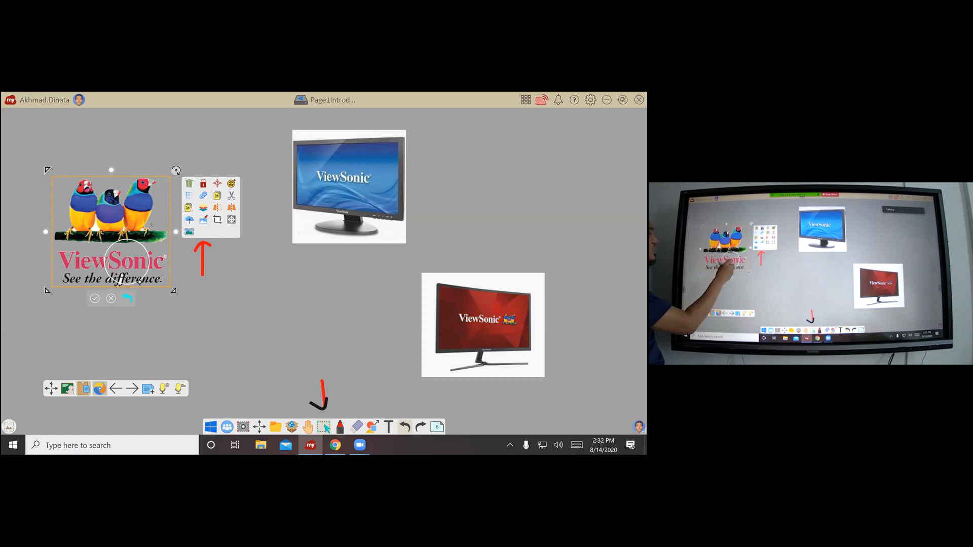
pyautogui.click(121, 276)
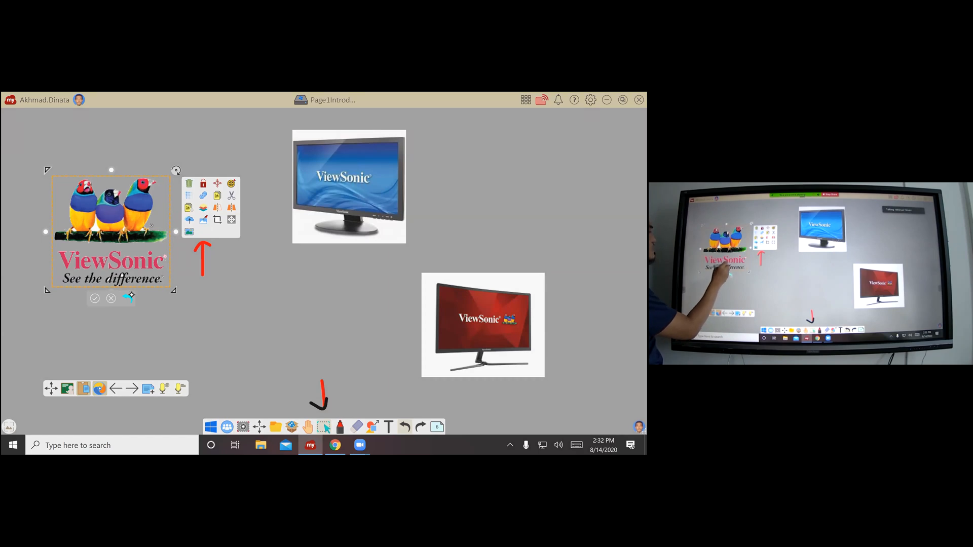
pyautogui.click(122, 274)
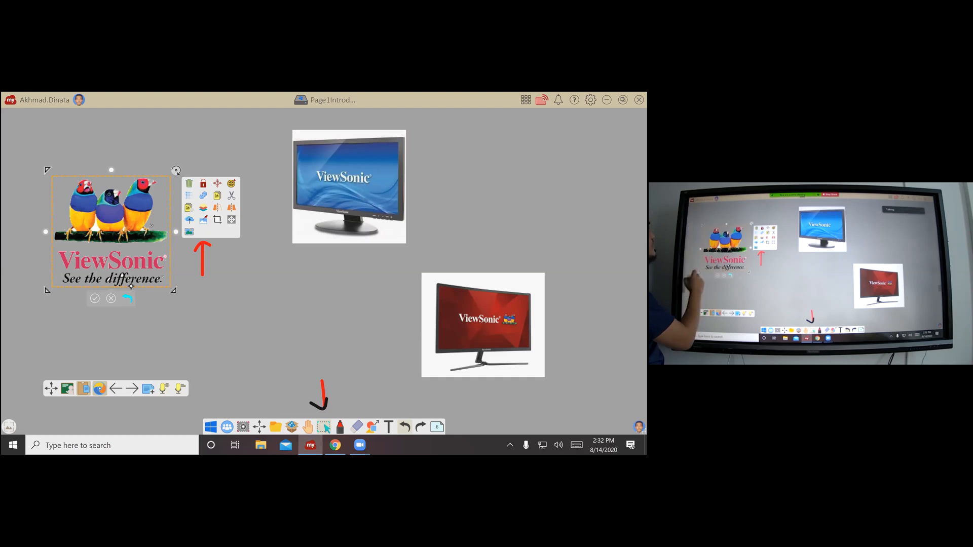
pyautogui.click(95, 228)
pyautogui.click(95, 227)
pyautogui.click(73, 231)
pyautogui.click(72, 230)
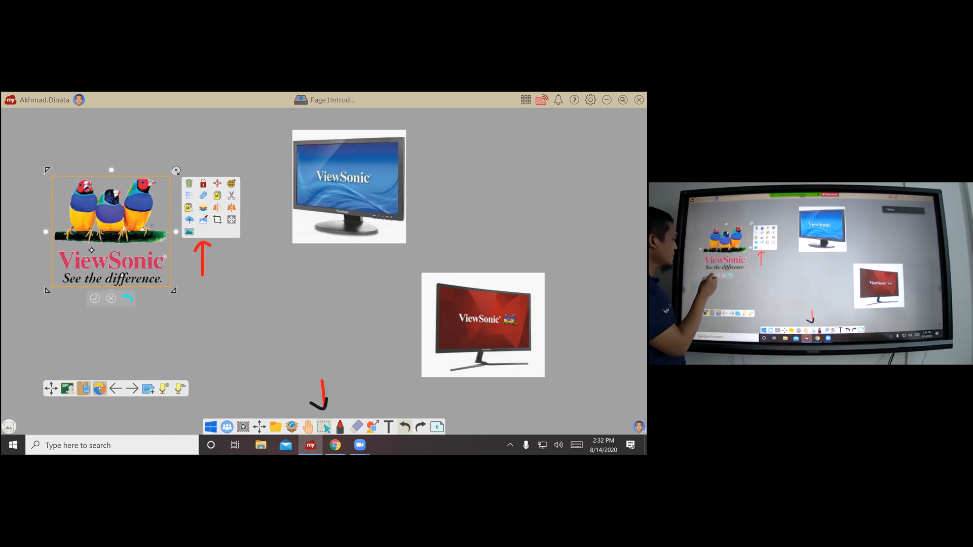
pyautogui.click(99, 301)
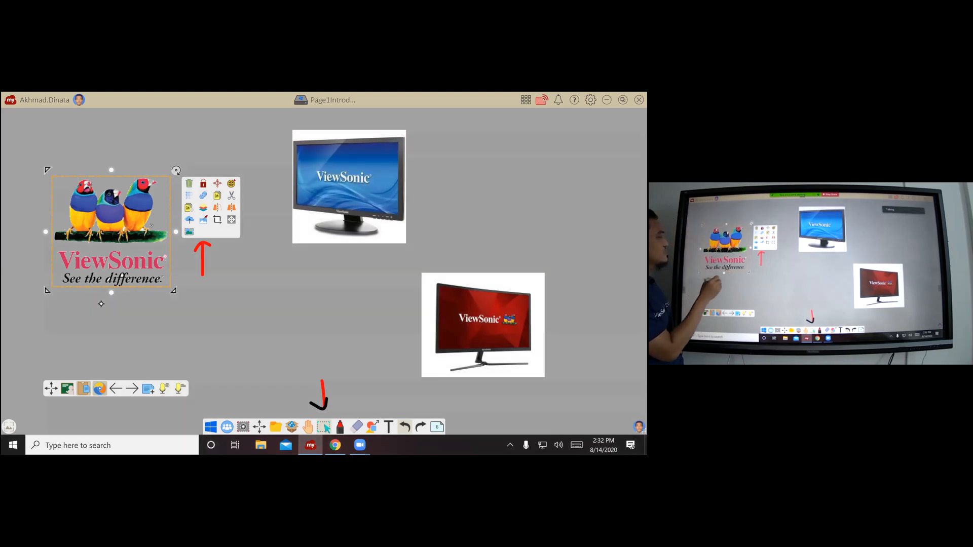
# Shrink the three-bird logo to a small size and place it in the page's upper-left corner
pyautogui.moveTo(174, 291); pyautogui.dragTo(29, 146)
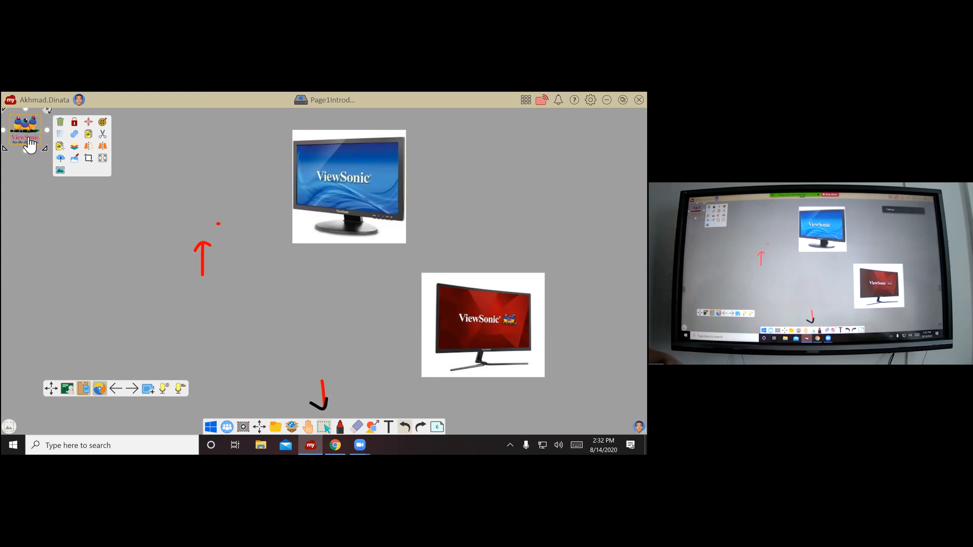
pyautogui.click(71, 211)
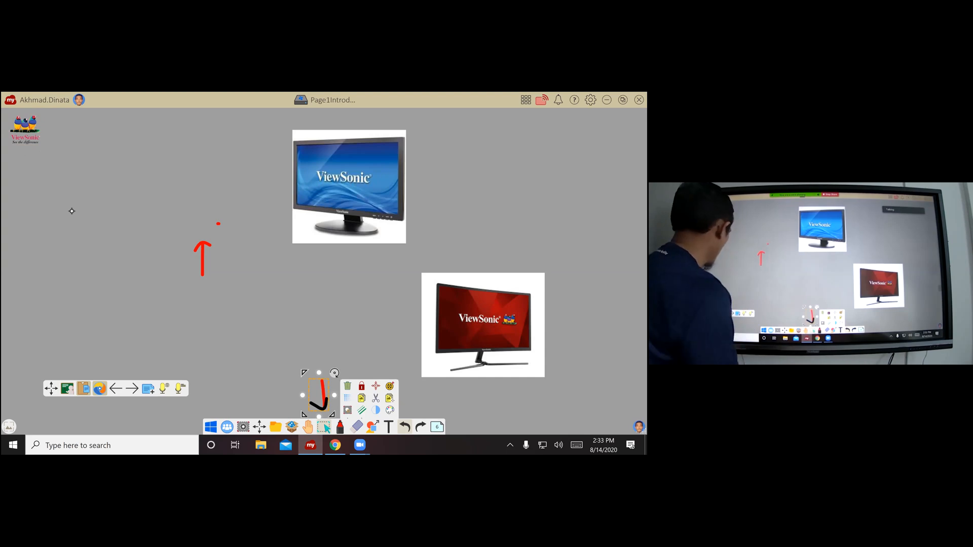
# Pan the page content leftward to free canvas space and open the Kesebangunan search results in the embedded browser
pyautogui.click(308, 428)
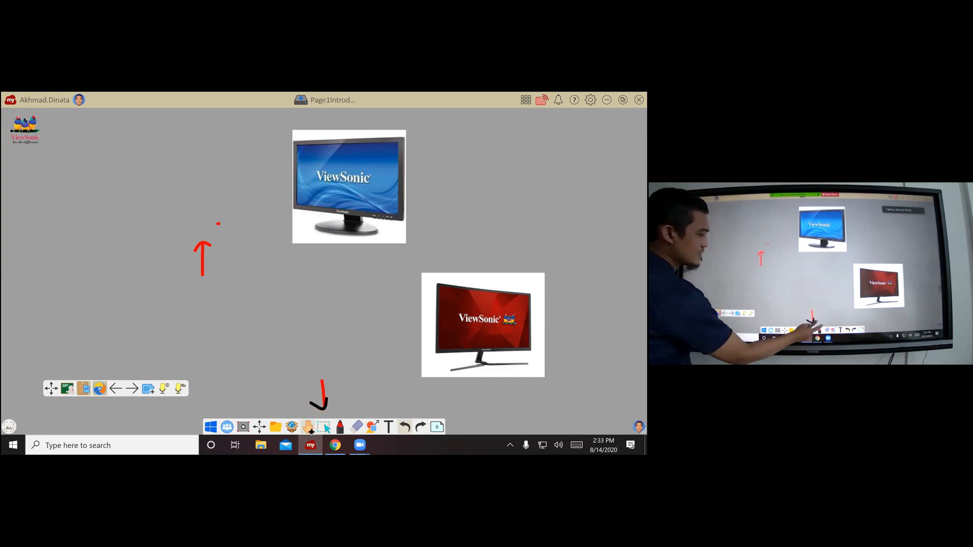
pyautogui.moveTo(338, 348); pyautogui.dragTo(167, 354)
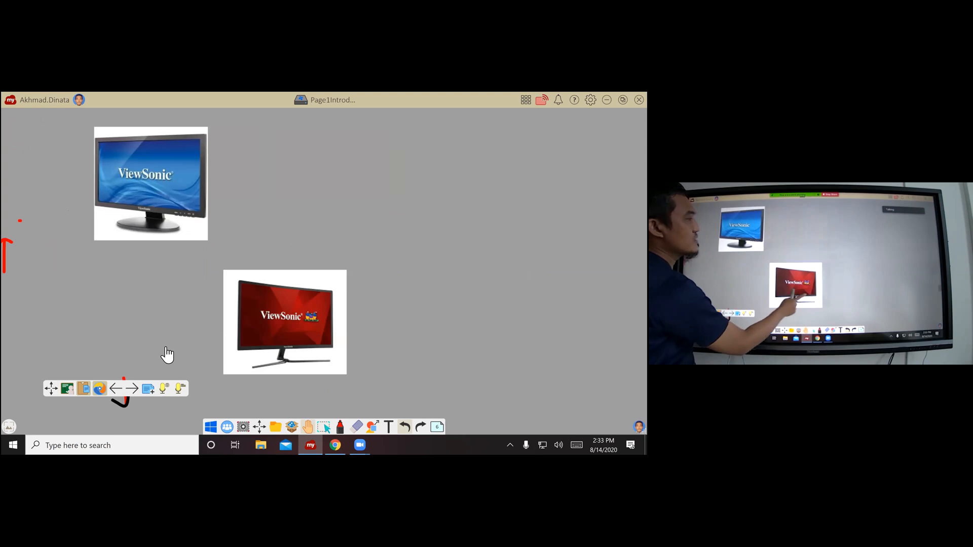
pyautogui.moveTo(327, 364); pyautogui.dragTo(271, 363)
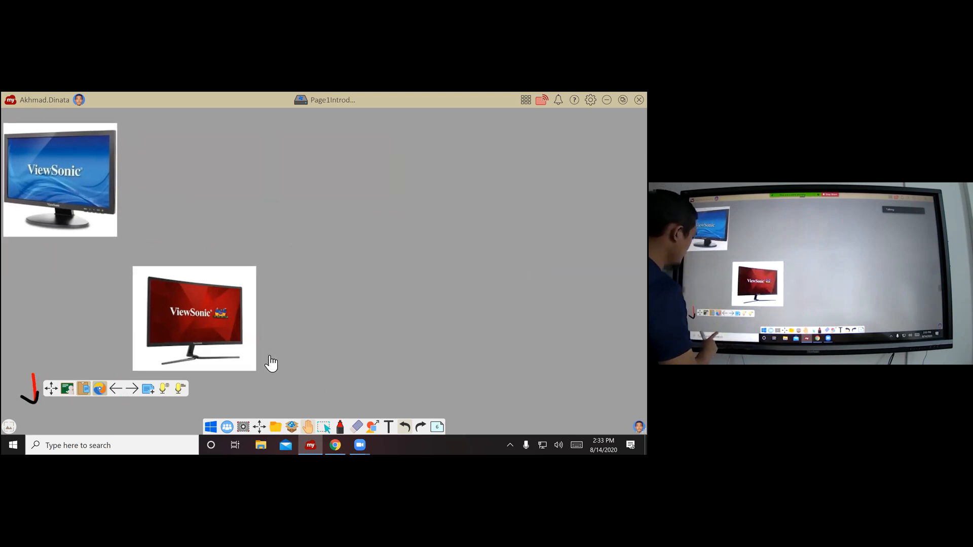
pyautogui.click(100, 389)
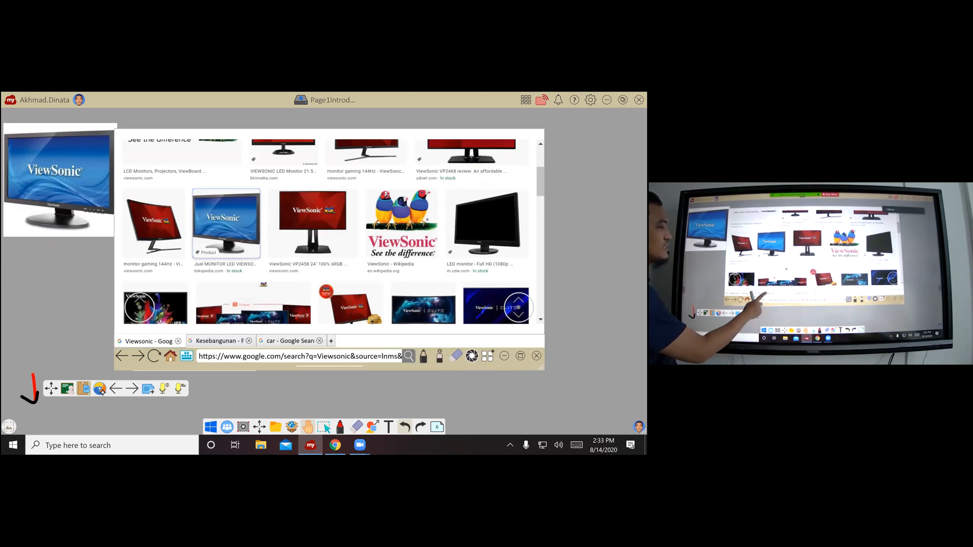
pyautogui.click(221, 345)
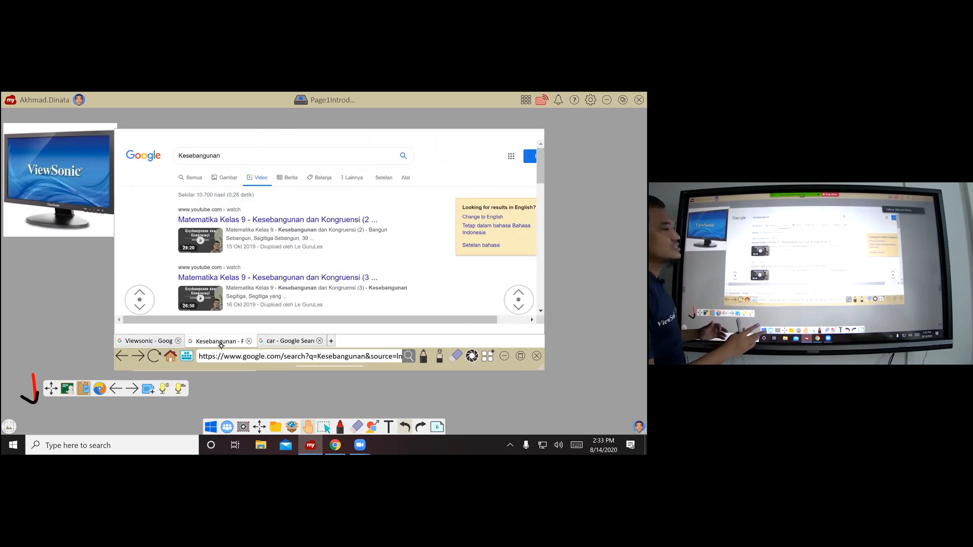
# Circle the search term Kesebangunan and box the Video filter in red, and clear both browser annotations
pyautogui.click(302, 341)
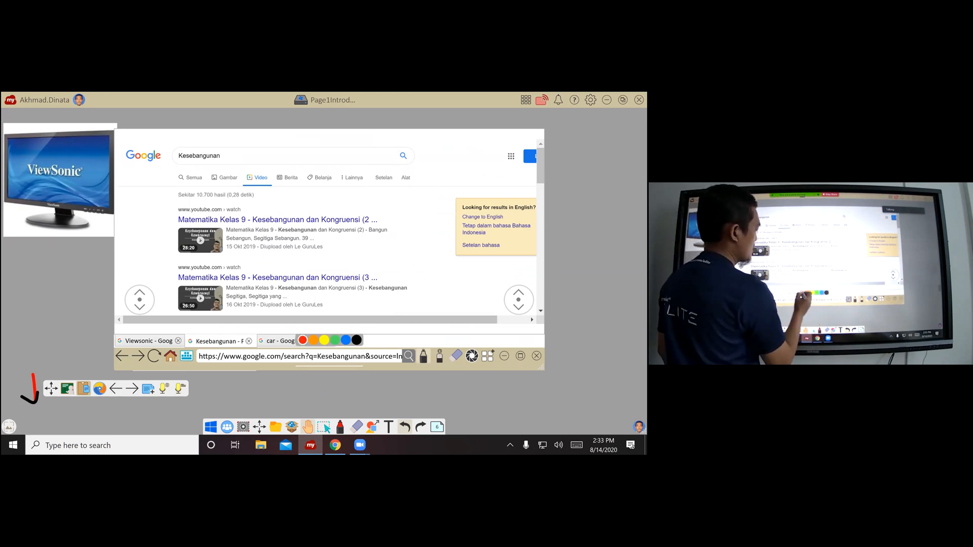
pyautogui.moveTo(234, 150)
pyautogui.mouseDown()
pyautogui.moveTo(170, 148)
pyautogui.moveTo(166, 162)
pyautogui.moveTo(231, 149)
pyautogui.mouseUp()
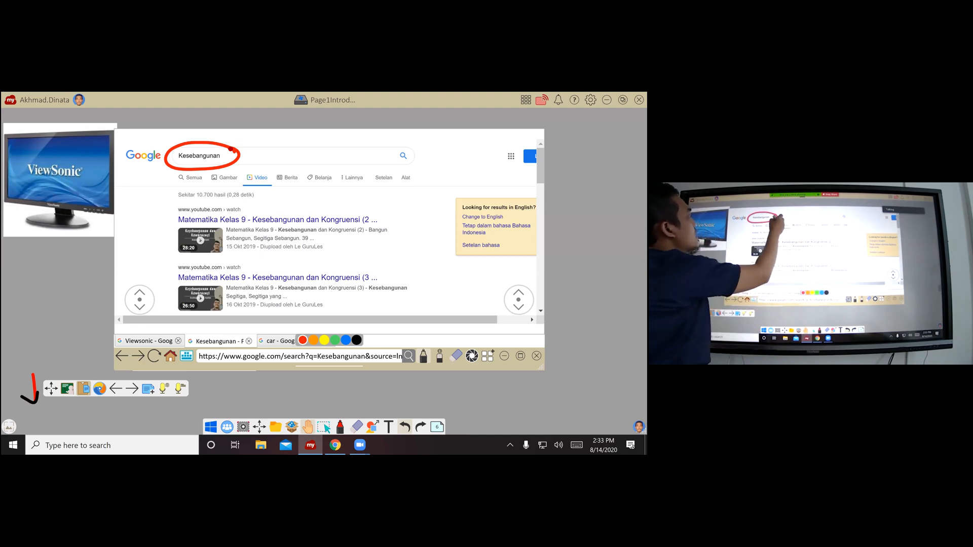
pyautogui.moveTo(250, 169); pyautogui.dragTo(244, 189)
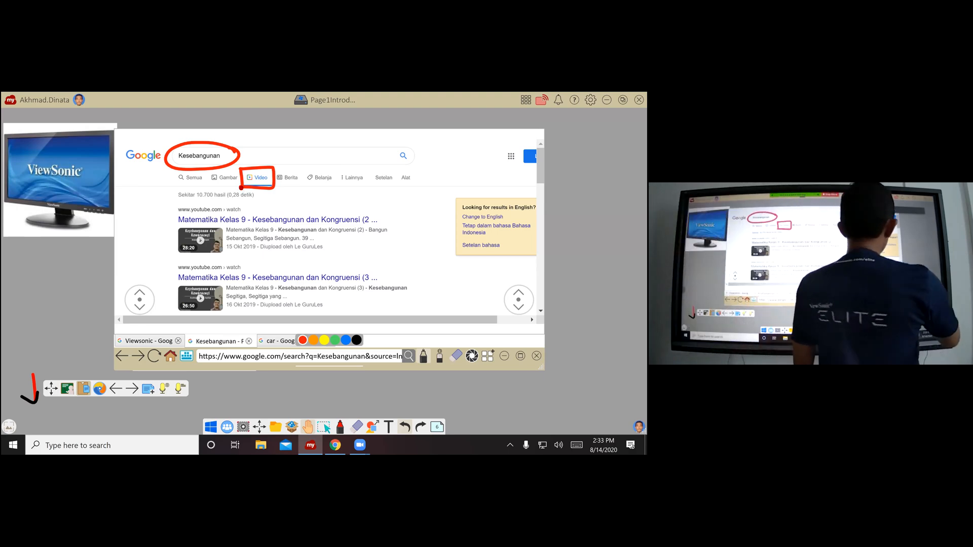
pyautogui.click(457, 356)
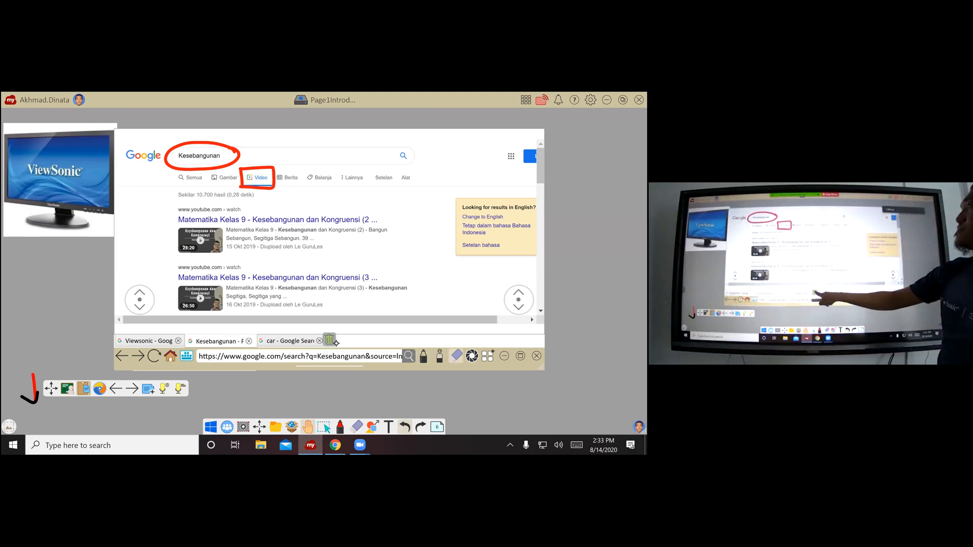
pyautogui.click(331, 340)
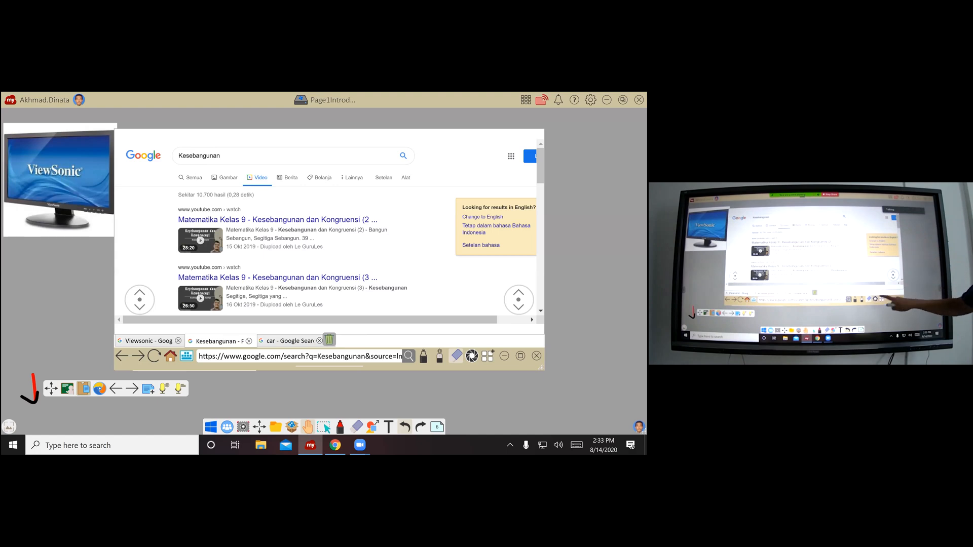
# Examine the list of Kesebangunan video results in the embedded browser
pyautogui.scroll(-1, 326, 223)
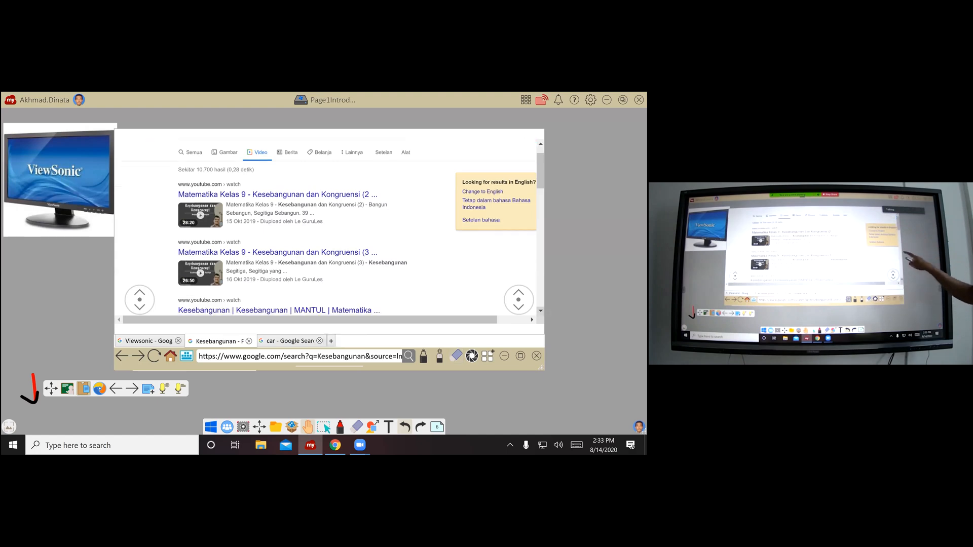
pyautogui.scroll(-1, 327, 223)
pyautogui.scroll(-1, 327, 223)
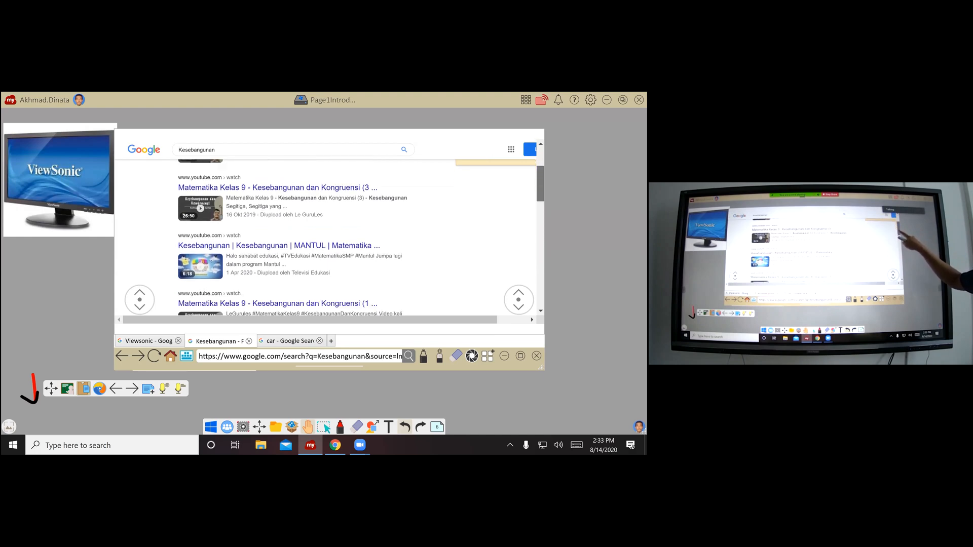
pyautogui.scroll(-1, 327, 223)
pyautogui.scroll(-1, 327, 223)
pyautogui.scroll(-1, 327, 223)
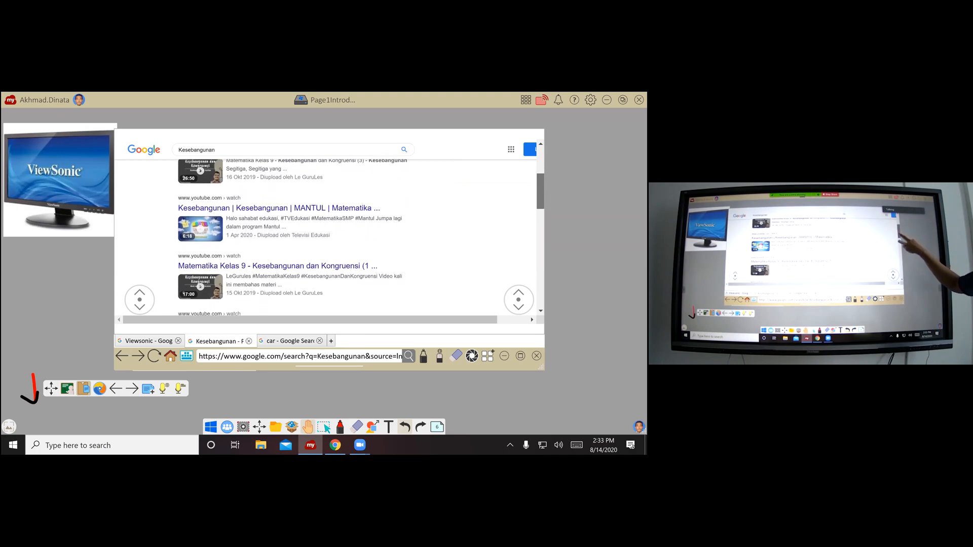
pyautogui.scroll(-1, 327, 238)
pyautogui.scroll(-1, 327, 238)
pyautogui.moveTo(540, 198); pyautogui.dragTo(540, 180)
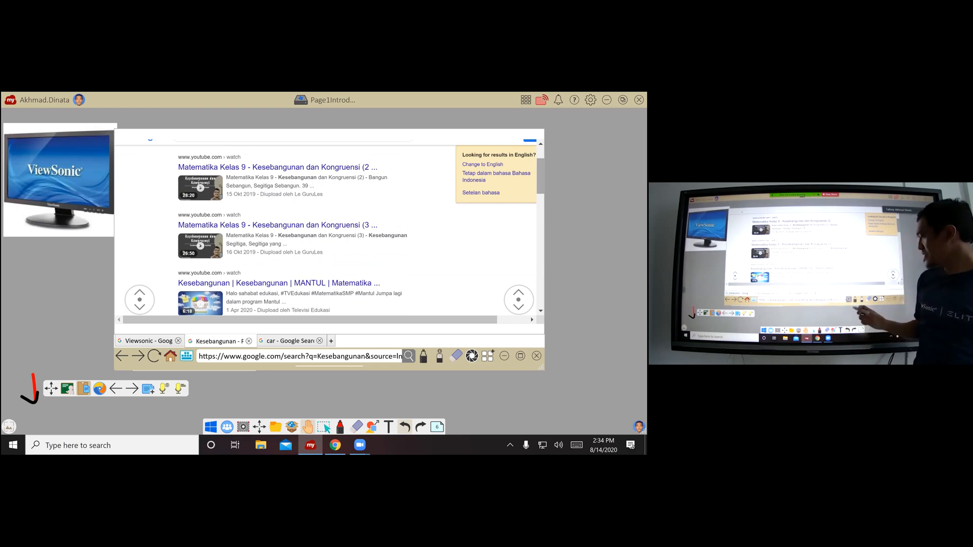
# Draw a red arrow on the browser page pointing at the "Matematika Kelas 9 - Kesebangunan dan Kongruensi (2" video result
pyautogui.click(424, 356)
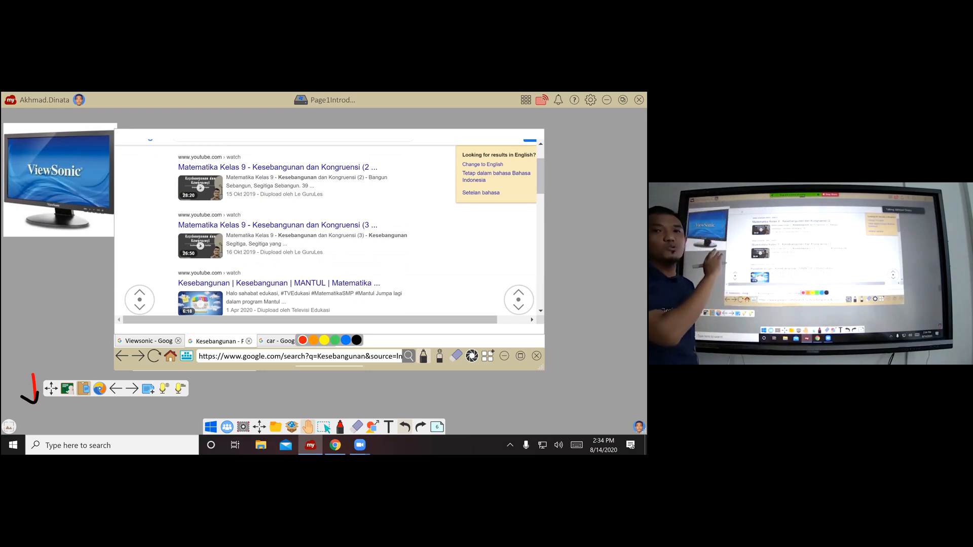
pyautogui.moveTo(143, 166); pyautogui.dragTo(172, 173)
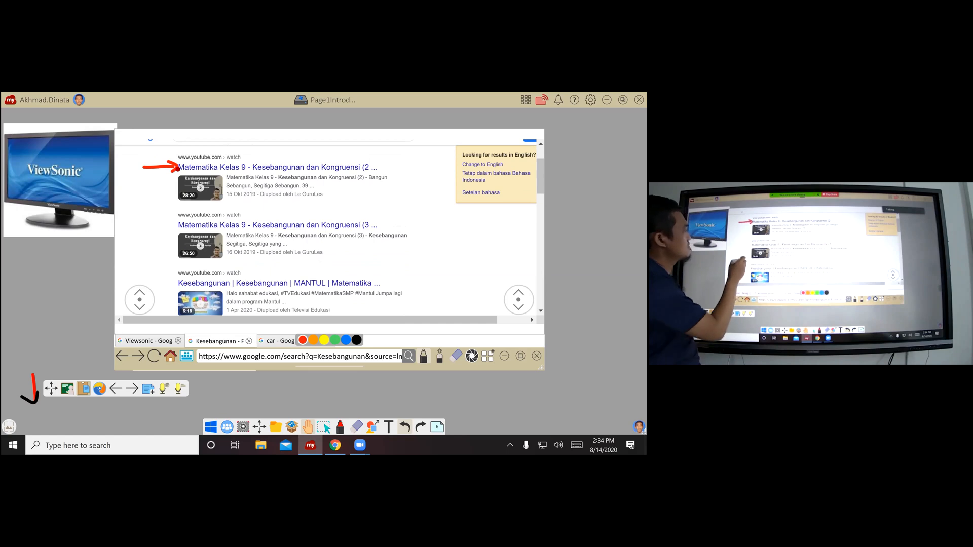
# Mark the second and third Kesebangunan video results with red arrows, underline the MANTUL title, and clear all browser annotations
pyautogui.moveTo(140, 225); pyautogui.dragTo(172, 226)
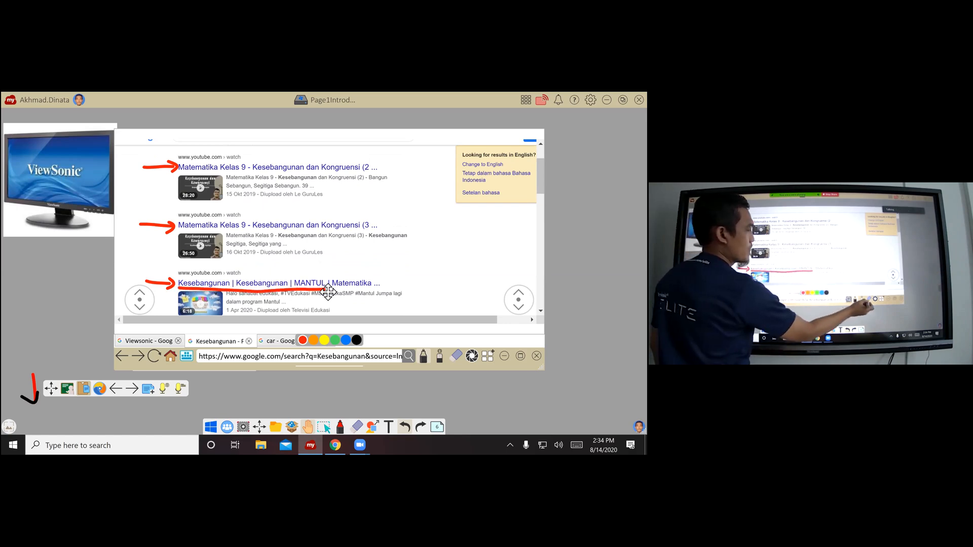
pyautogui.click(457, 356)
pyautogui.click(329, 341)
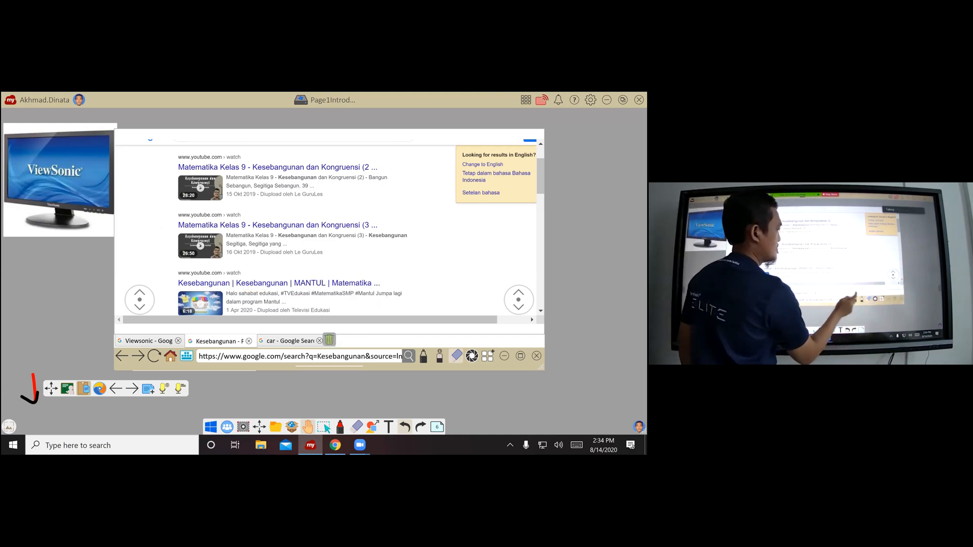
# Place the "Kesebangunan | MANTUL | Matematika" video result on the page, move it clear of the monitor images, and enlarge it slightly
pyautogui.moveTo(329, 283); pyautogui.dragTo(568, 285)
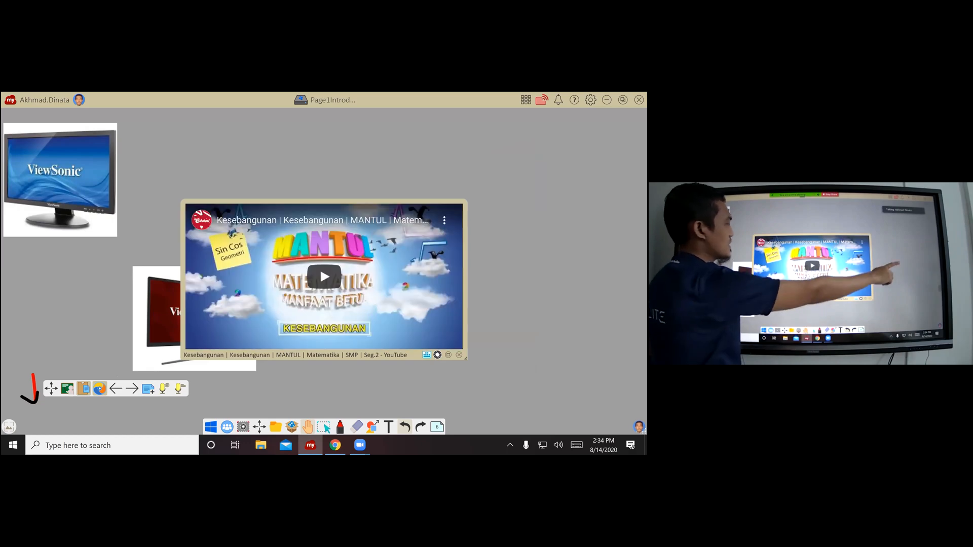
pyautogui.moveTo(163, 307)
pyautogui.mouseDown()
pyautogui.moveTo(244, 266)
pyautogui.moveTo(298, 273)
pyautogui.mouseUp()
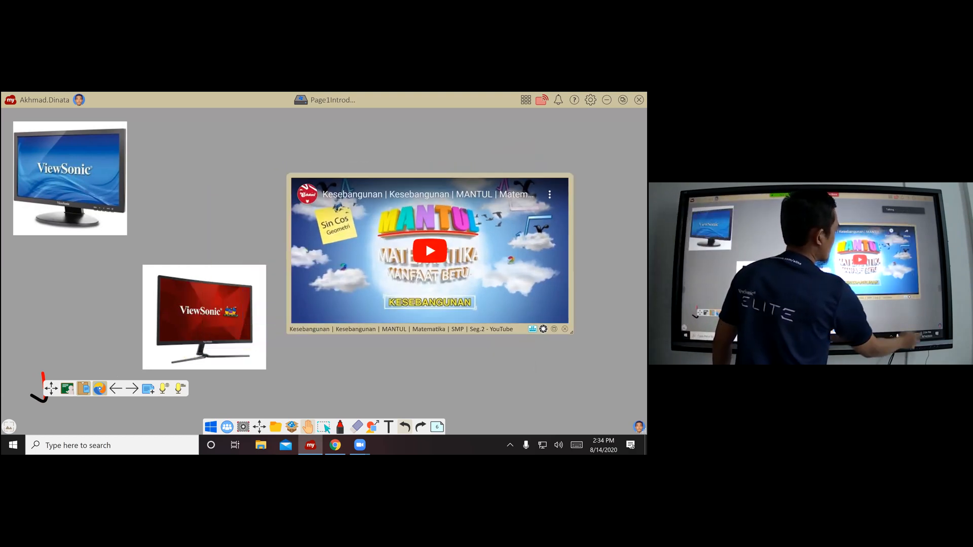
pyautogui.moveTo(572, 332); pyautogui.dragTo(587, 357)
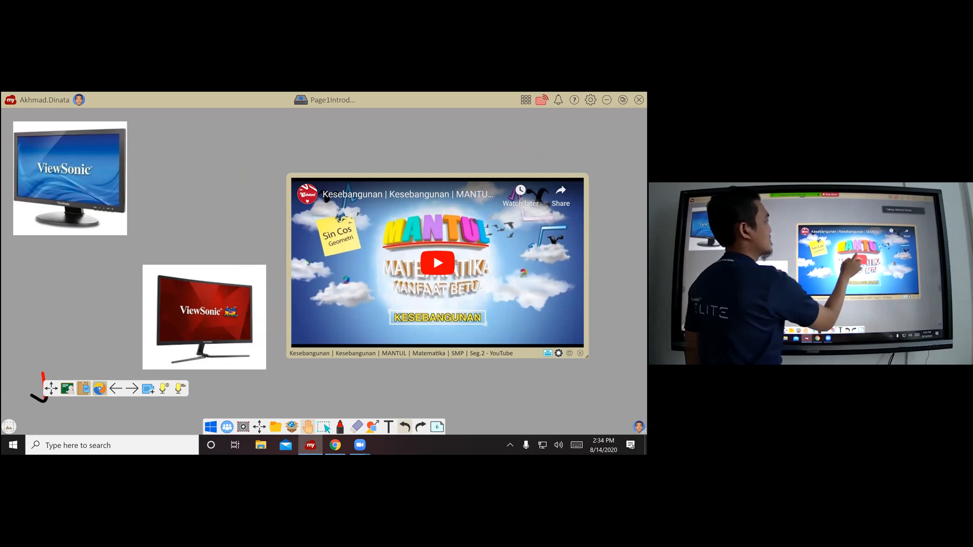
# Play the Kesebangunan video on the page and enlarge its player further
pyautogui.click(438, 263)
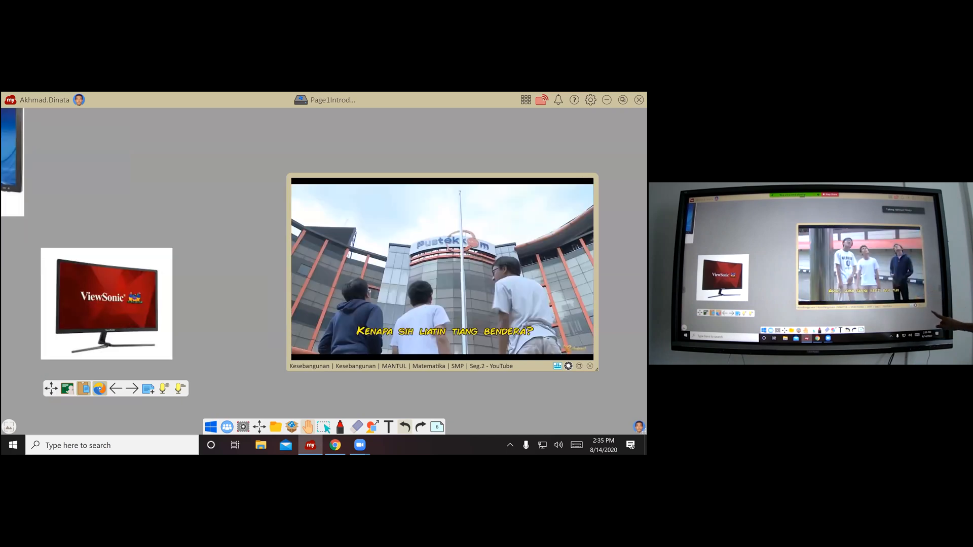
pyautogui.moveTo(596, 369); pyautogui.dragTo(602, 377)
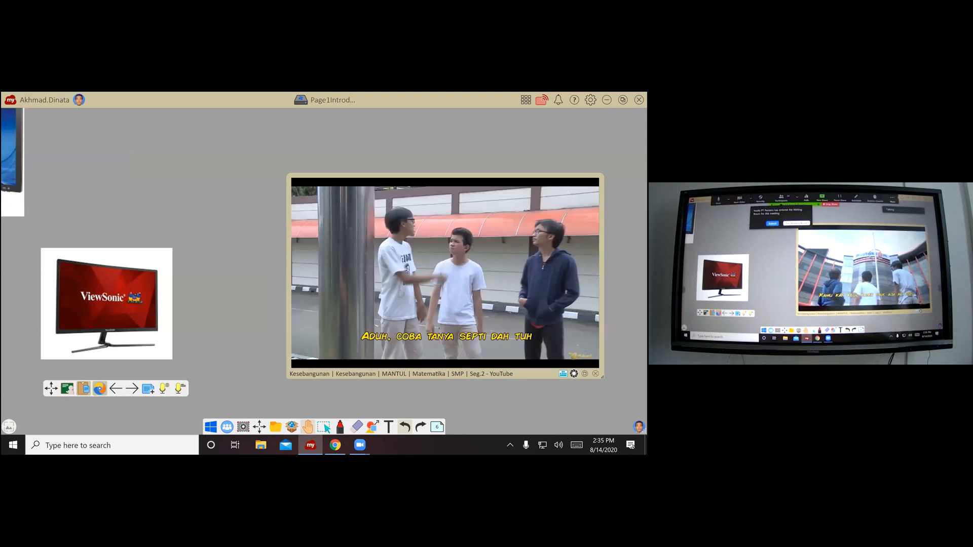
pyautogui.moveTo(602, 378); pyautogui.dragTo(615, 391)
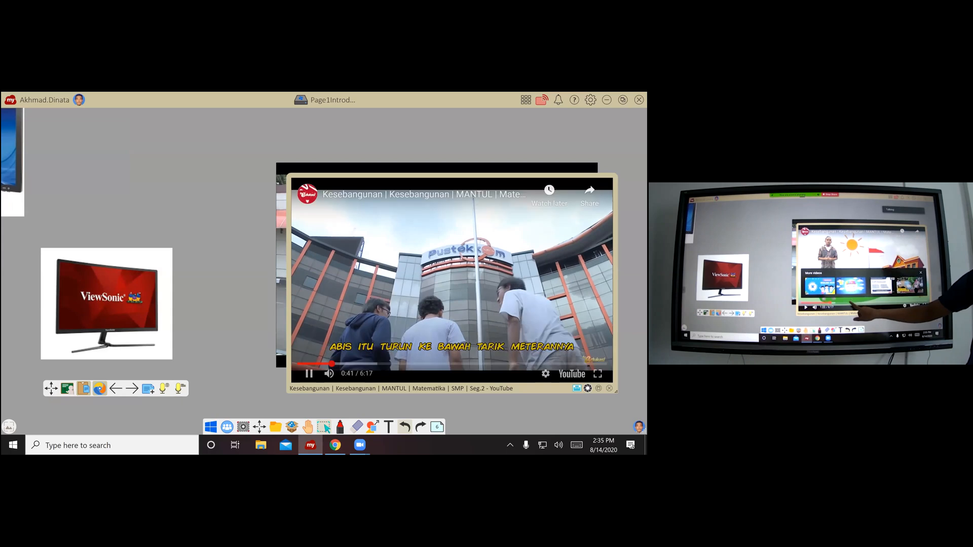
# Seek the video to the flagpole diagram around 3:00, dismiss the suggested videos, and pause it at 3:02
pyautogui.moveTo(332, 364); pyautogui.dragTo(437, 363)
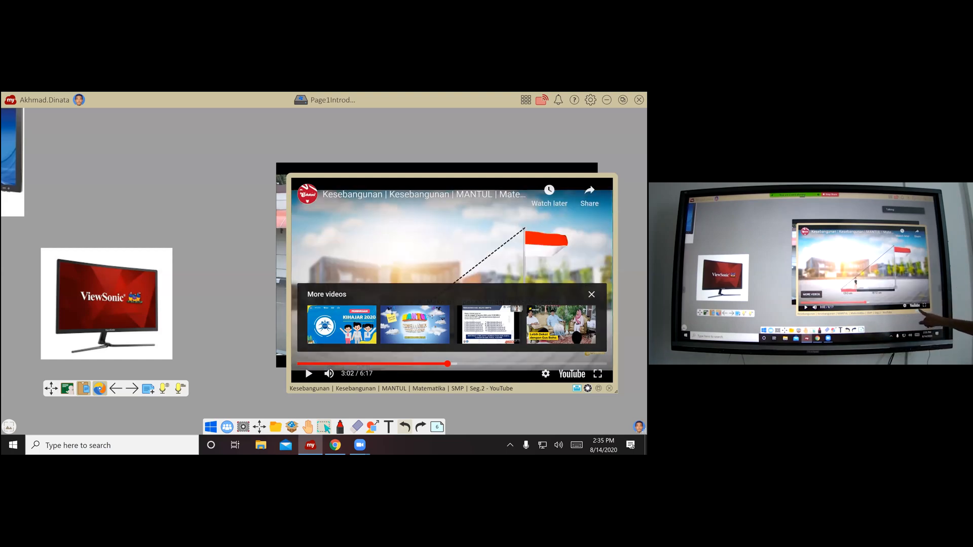
pyautogui.click(591, 294)
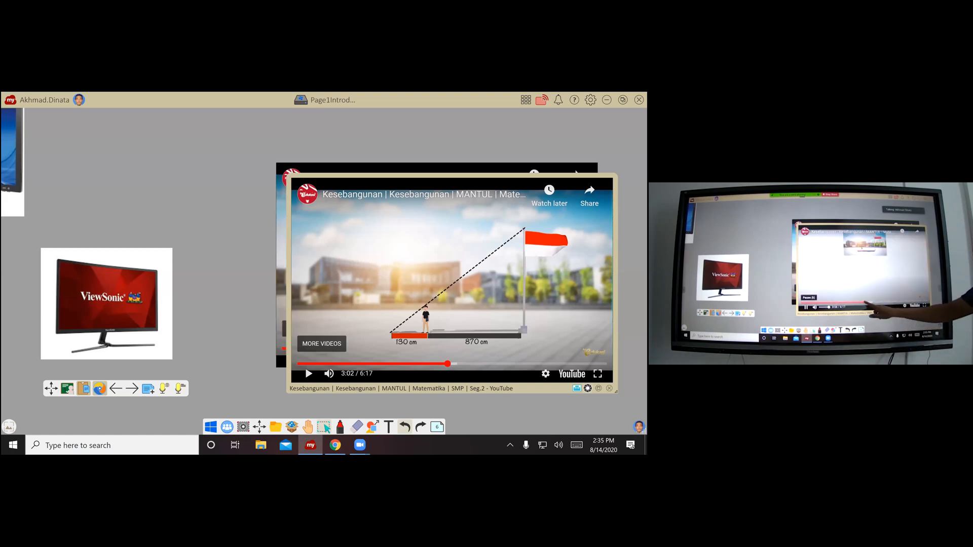
pyautogui.click(309, 374)
pyautogui.click(444, 364)
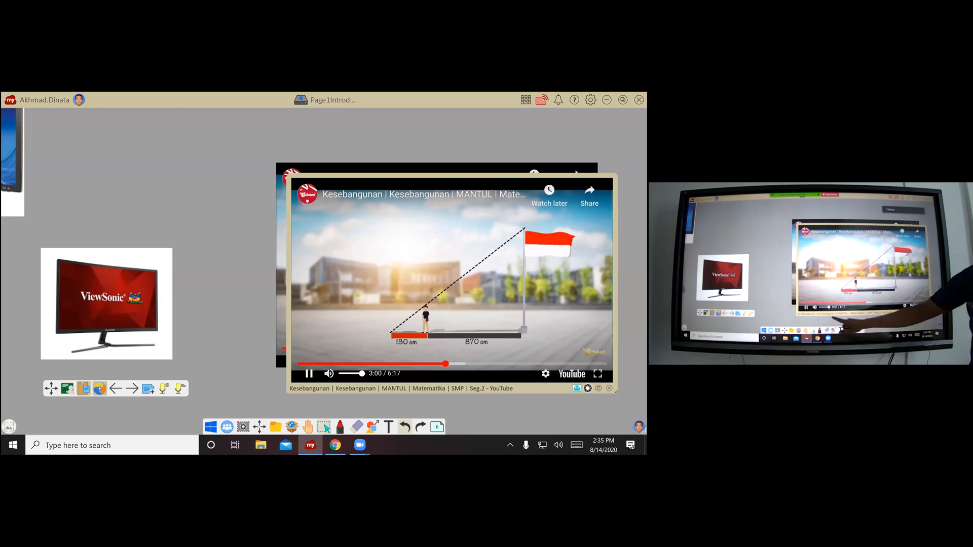
pyautogui.click(308, 374)
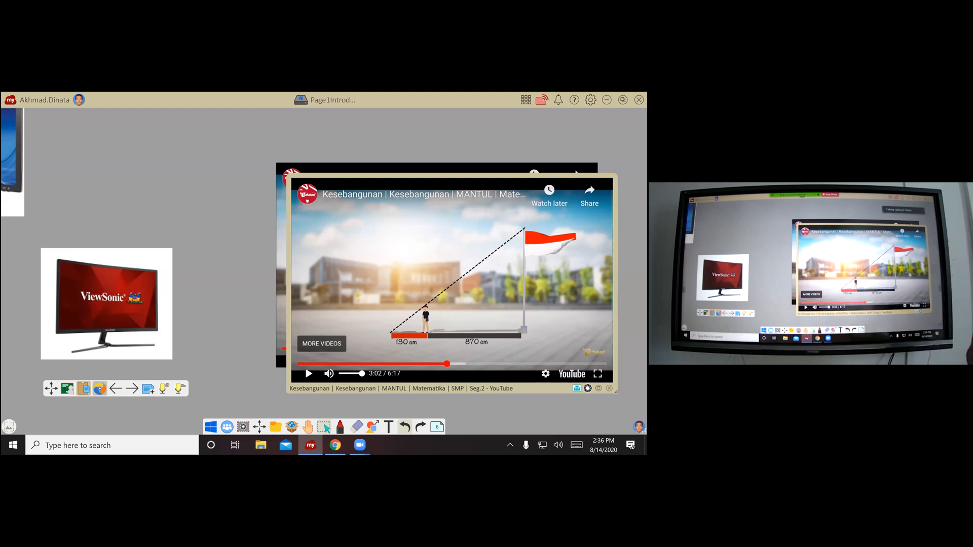
# Move the video player off the captured flagpole frame and draw a red arrow pointing at the player's snapshot control
pyautogui.moveTo(615, 303); pyautogui.dragTo(541, 242)
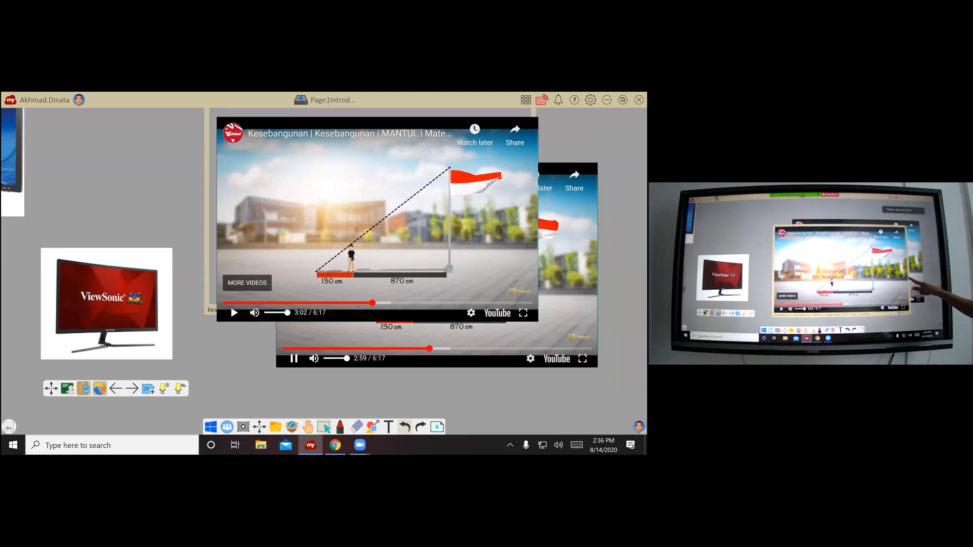
pyautogui.moveTo(541, 242); pyautogui.dragTo(555, 296)
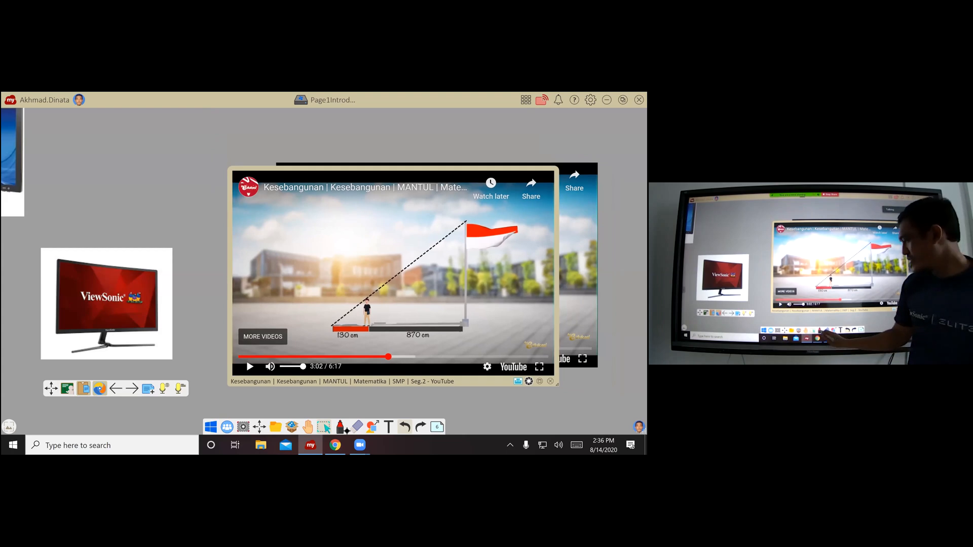
pyautogui.click(341, 427)
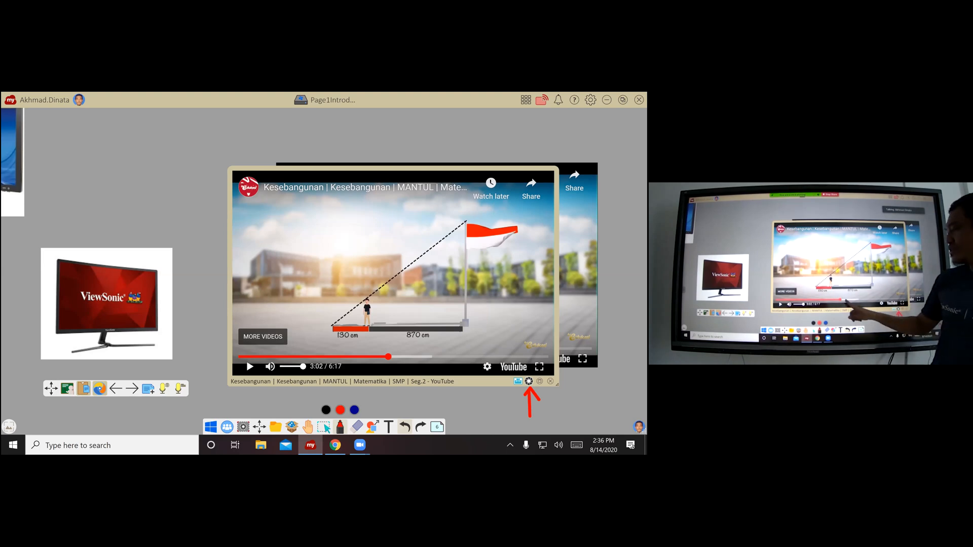
# Seek the paused video to the river landscape scene at 3:57 and capture that frame as an image on the page
pyautogui.click(423, 357)
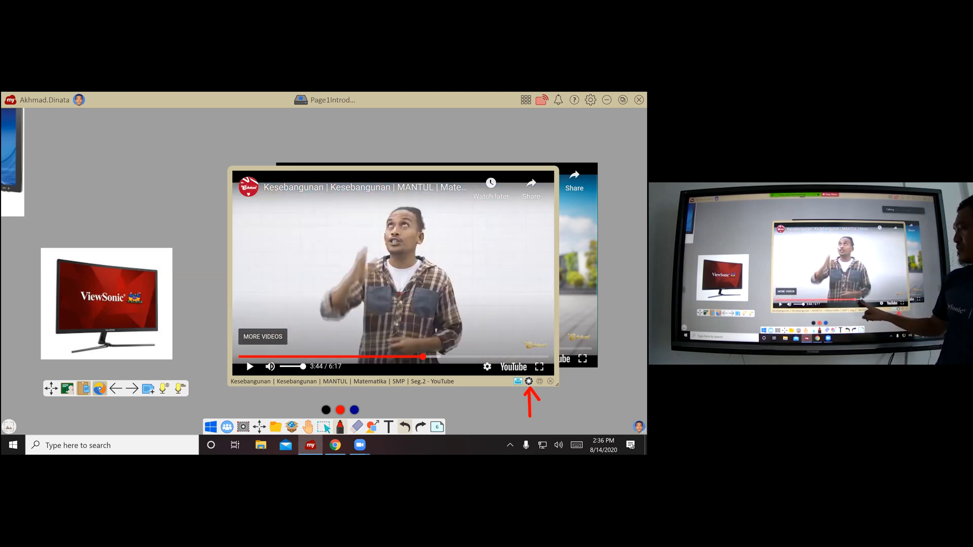
pyautogui.click(364, 357)
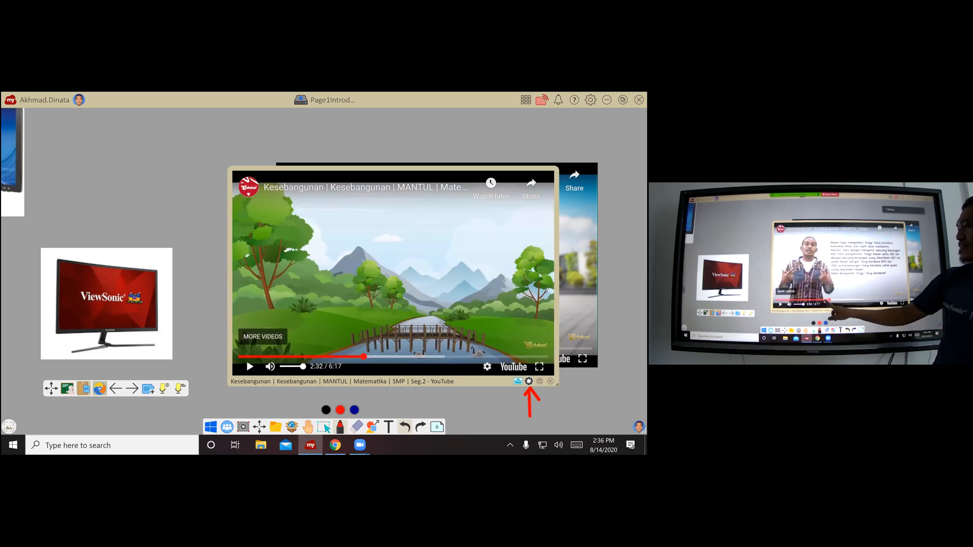
pyautogui.click(420, 357)
pyautogui.click(434, 356)
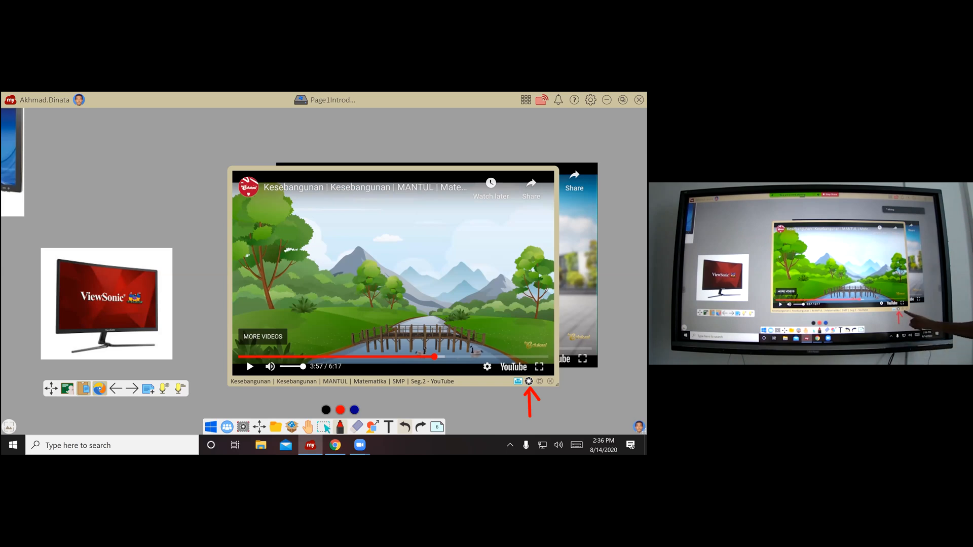
pyautogui.click(530, 381)
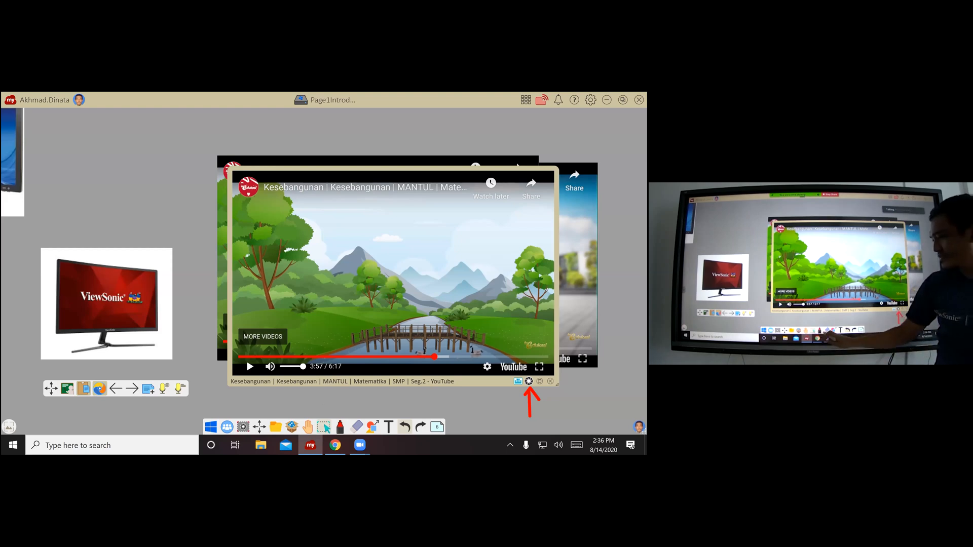
# Erase the red arrow below the video player
pyautogui.click(357, 427)
pyautogui.click(358, 427)
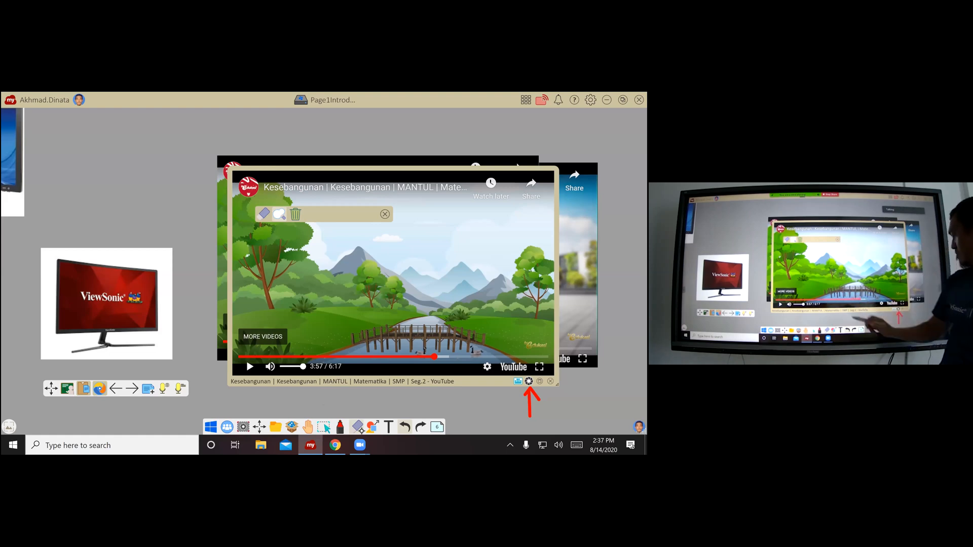
pyautogui.moveTo(558, 388)
pyautogui.mouseDown()
pyautogui.moveTo(542, 417)
pyautogui.moveTo(512, 386)
pyautogui.mouseUp()
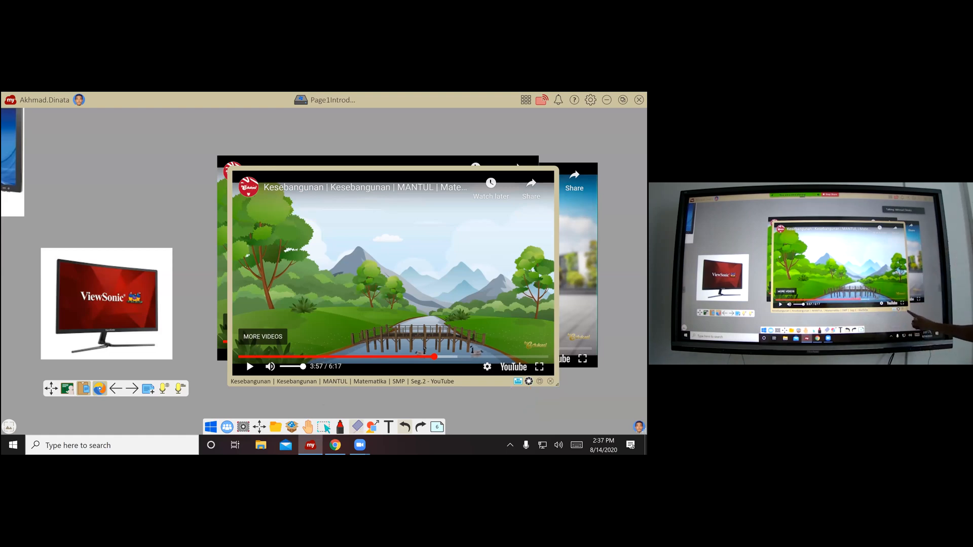
# Close the video player and undo the erasure of the captured landscape frame
pyautogui.click(550, 381)
pyautogui.click(458, 279)
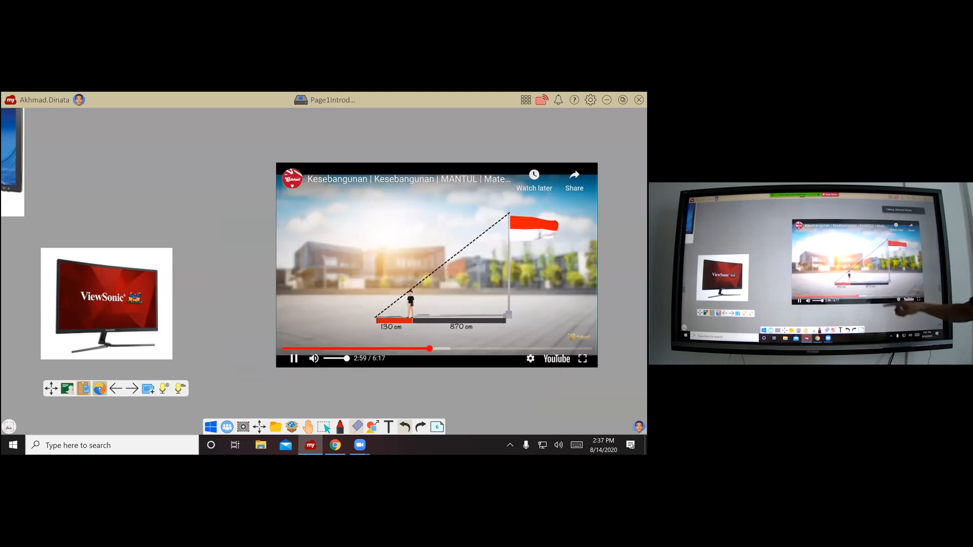
pyautogui.click(409, 431)
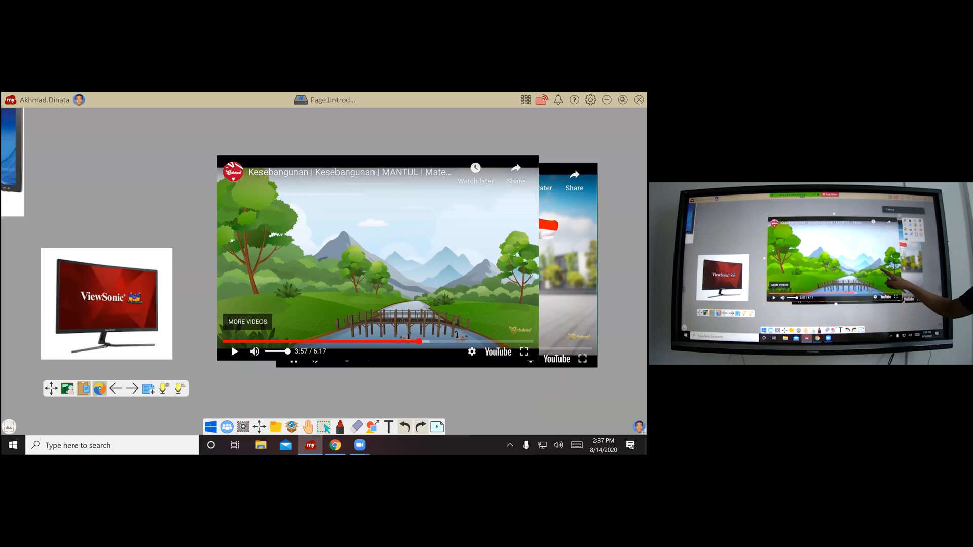
# Move the captured landscape frame away from the flagpole frame, toward the red ViewSonic monitor image
pyautogui.click(489, 279)
pyautogui.moveTo(426, 250); pyautogui.dragTo(234, 204)
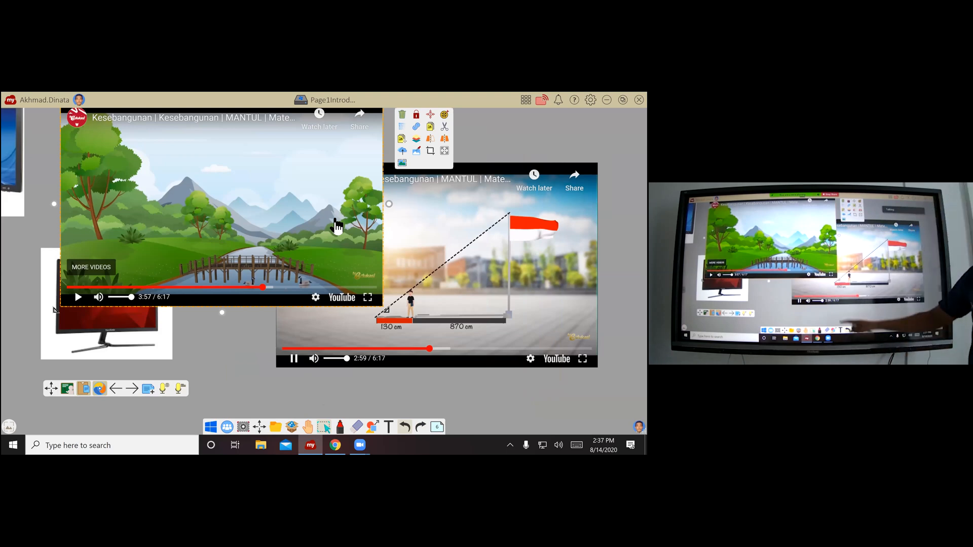
pyautogui.moveTo(370, 302); pyautogui.dragTo(372, 303)
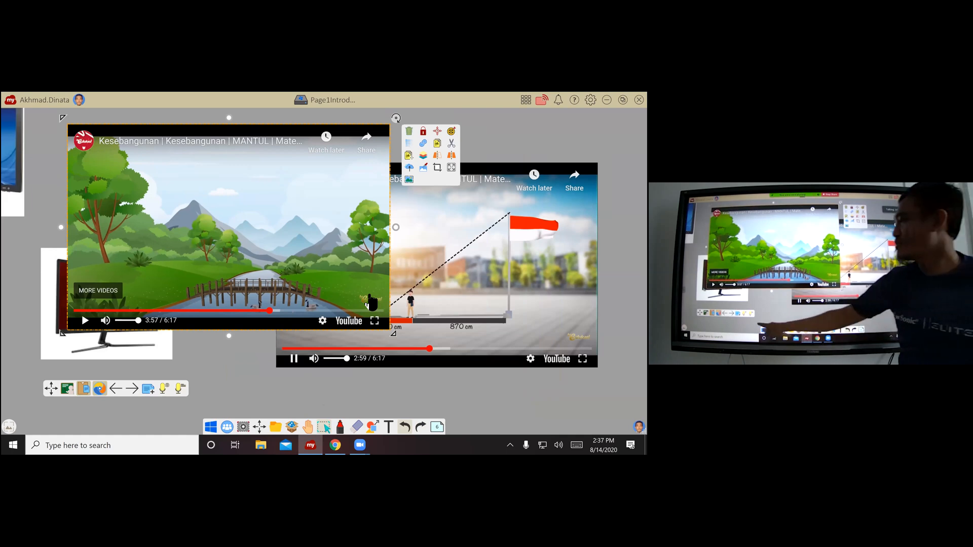
# Flip to the next page and back to page 6, and draw red arrows pointing at the previous-page and next-page controls
pyautogui.click(131, 388)
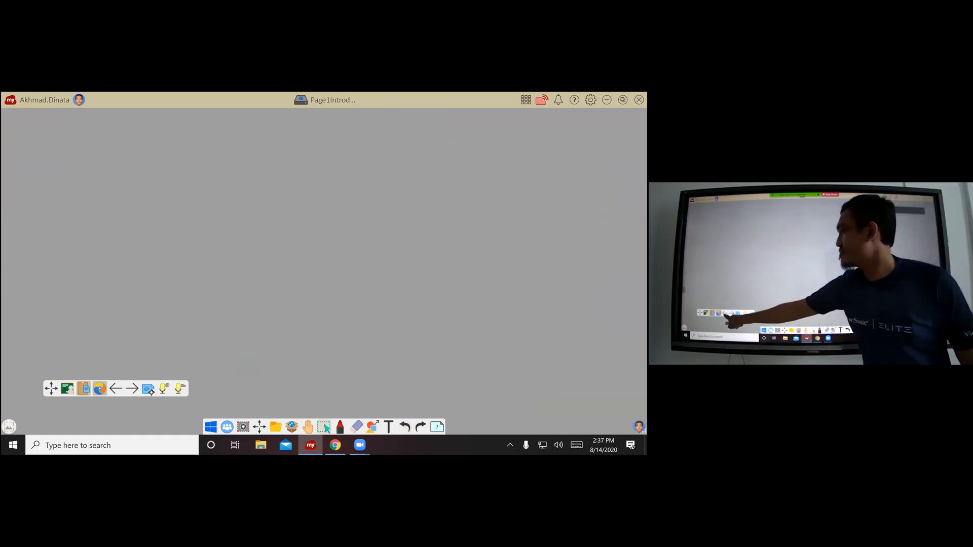
pyautogui.click(116, 388)
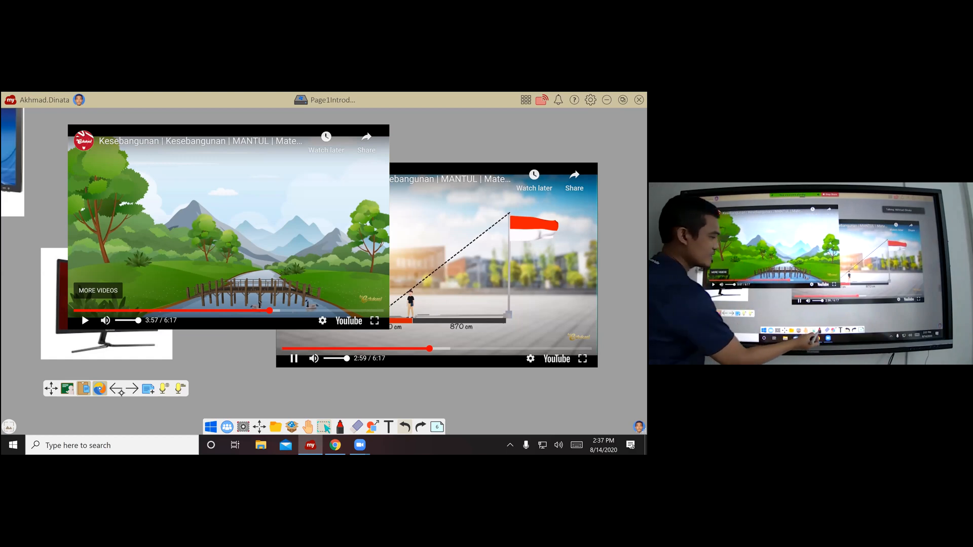
pyautogui.click(340, 427)
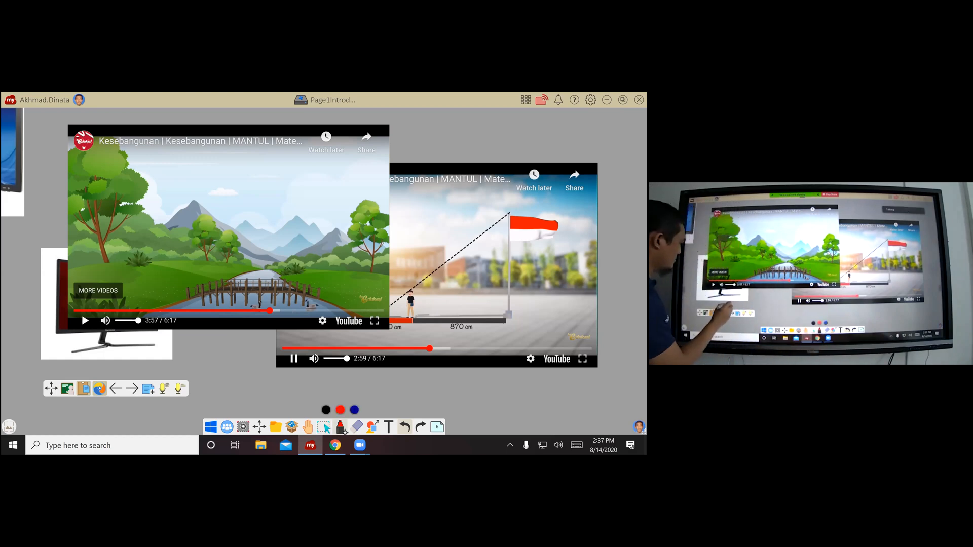
pyautogui.moveTo(132, 349)
pyautogui.mouseDown()
pyautogui.moveTo(132, 375)
pyautogui.moveTo(136, 369)
pyautogui.mouseUp()
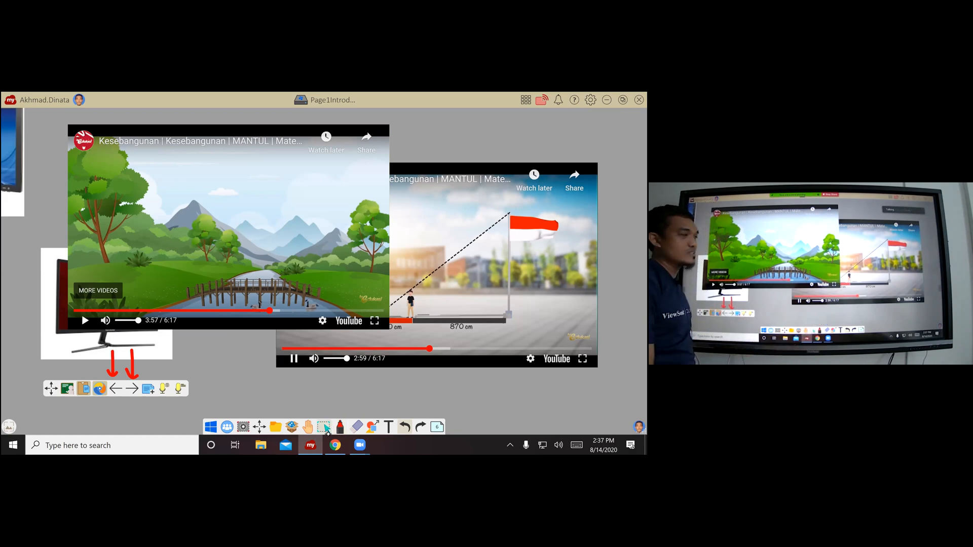
# Draw a red arrow on page 6 pointing down at the selection tool
pyautogui.click(259, 297)
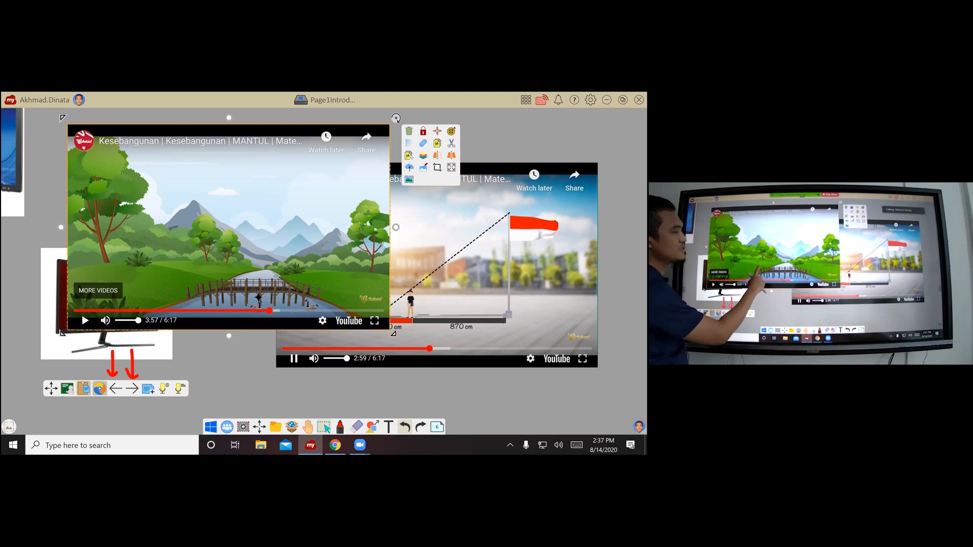
pyautogui.click(340, 427)
pyautogui.moveTo(319, 384); pyautogui.dragTo(322, 410)
pyautogui.click(325, 428)
# Cut the river landscape image from page 6 and go to the blank page 7
pyautogui.click(229, 266)
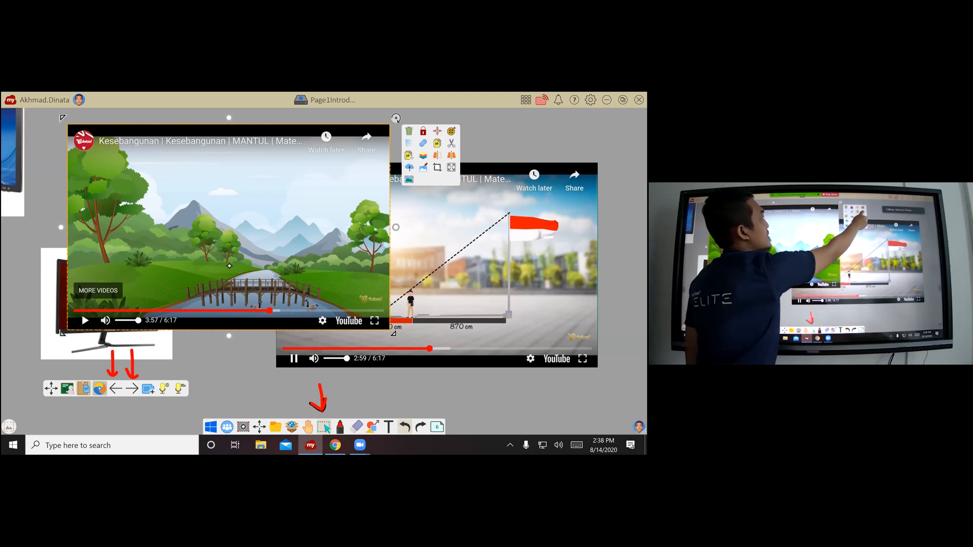
pyautogui.click(409, 130)
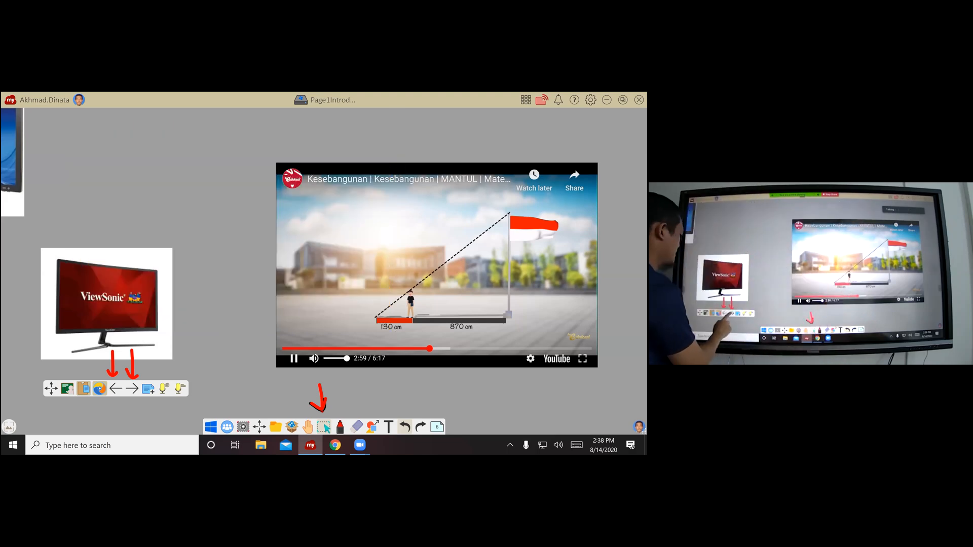
pyautogui.click(137, 390)
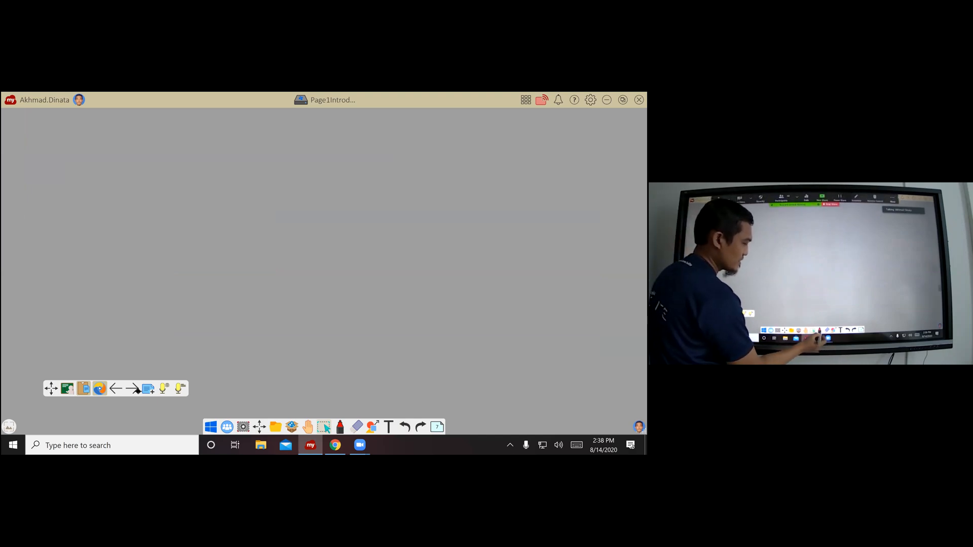
# Draw a red arrow pointing at the paste tool and paste the river image onto page 7
pyautogui.click(341, 427)
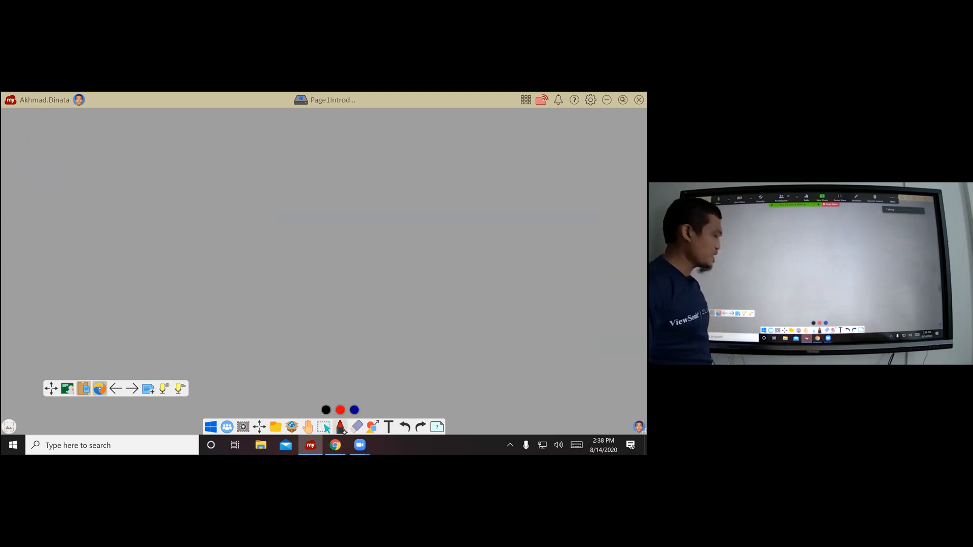
pyautogui.moveTo(81, 347); pyautogui.dragTo(82, 377)
pyautogui.click(83, 389)
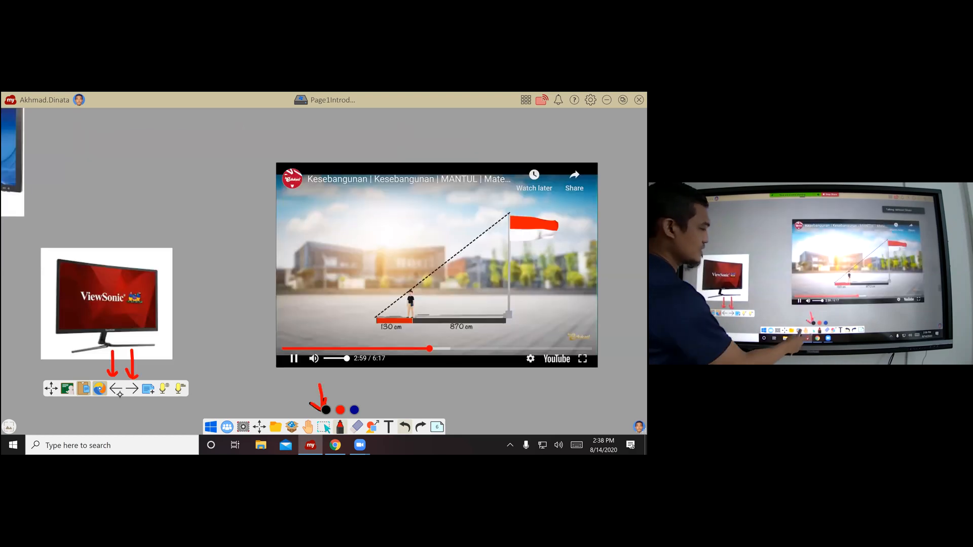
pyautogui.click(324, 427)
pyautogui.click(387, 290)
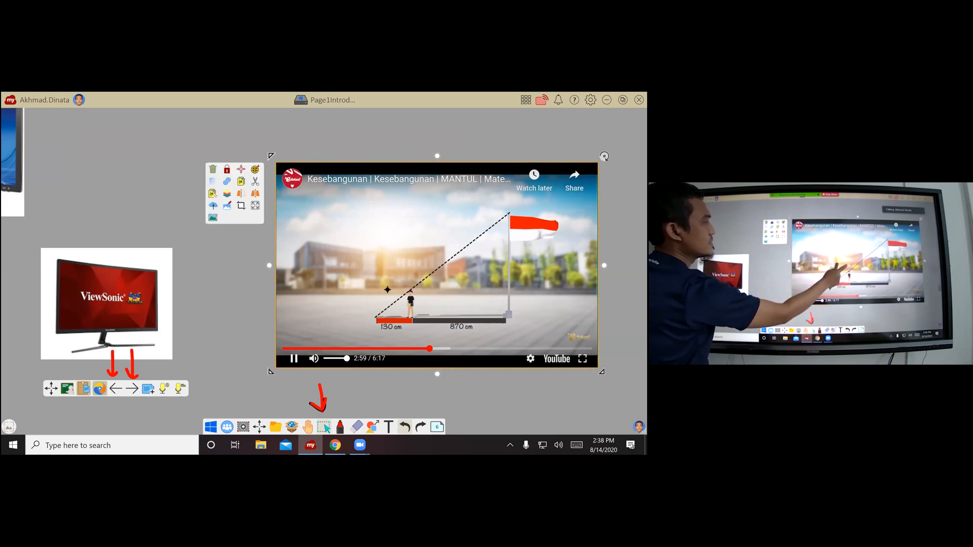
pyautogui.click(262, 187)
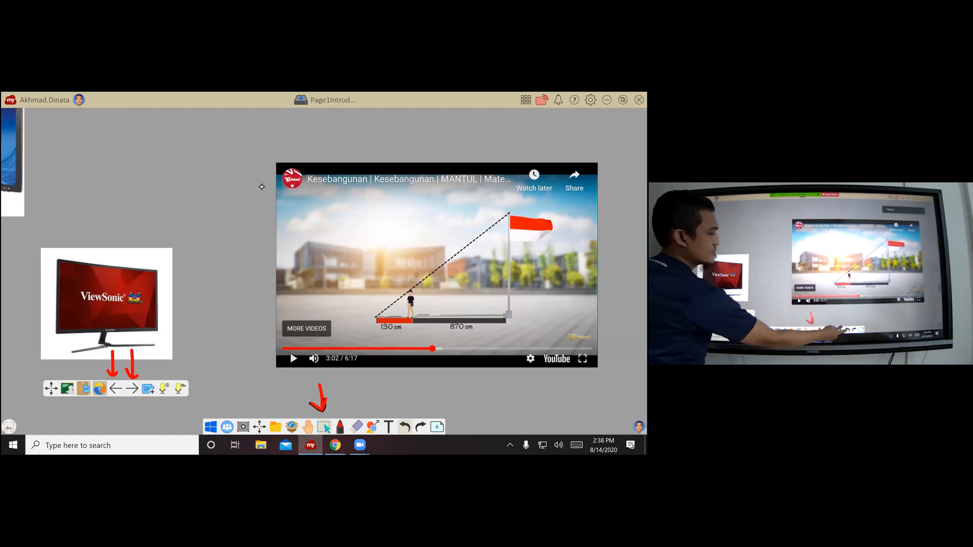
pyautogui.click(406, 429)
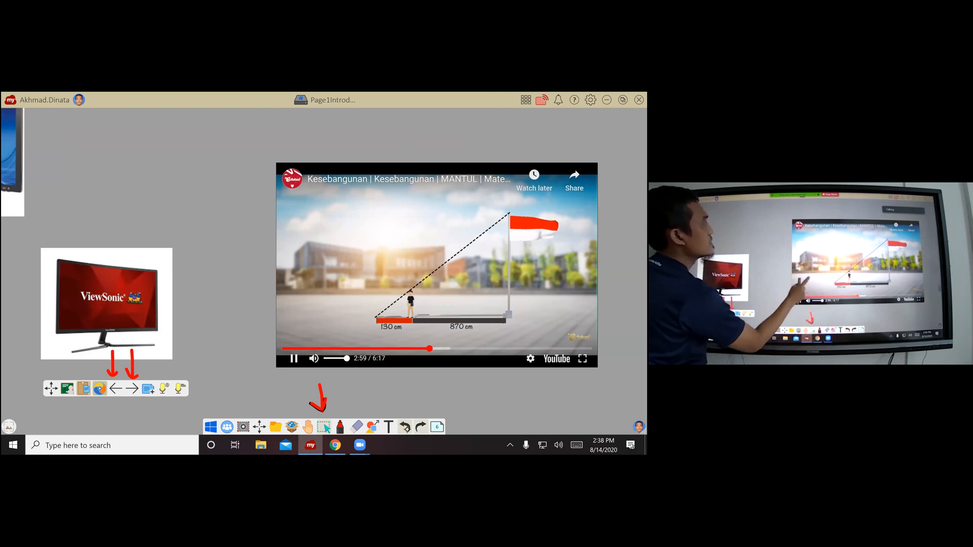
# Cut the flagpole image from page 6 and paste it onto page 7 alongside the river image
pyautogui.click(330, 324)
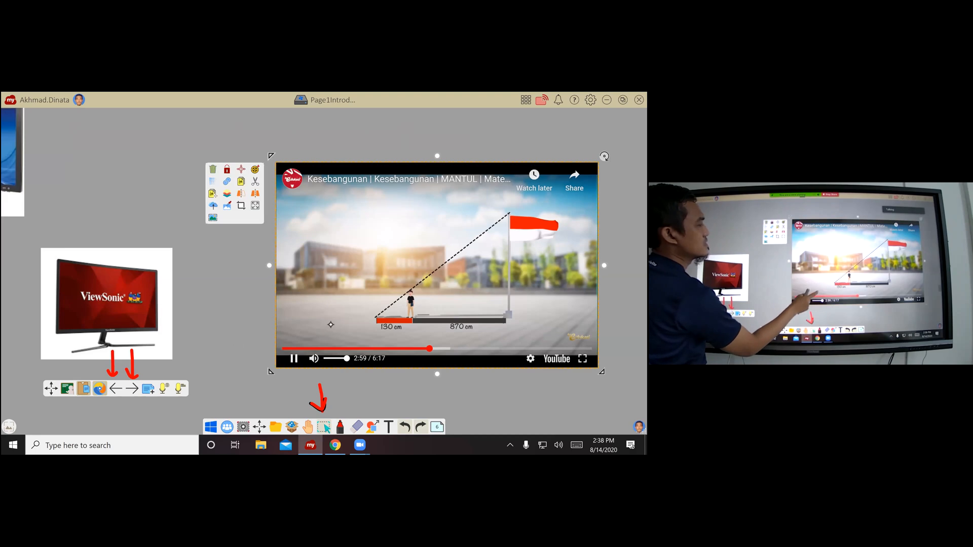
pyautogui.click(258, 188)
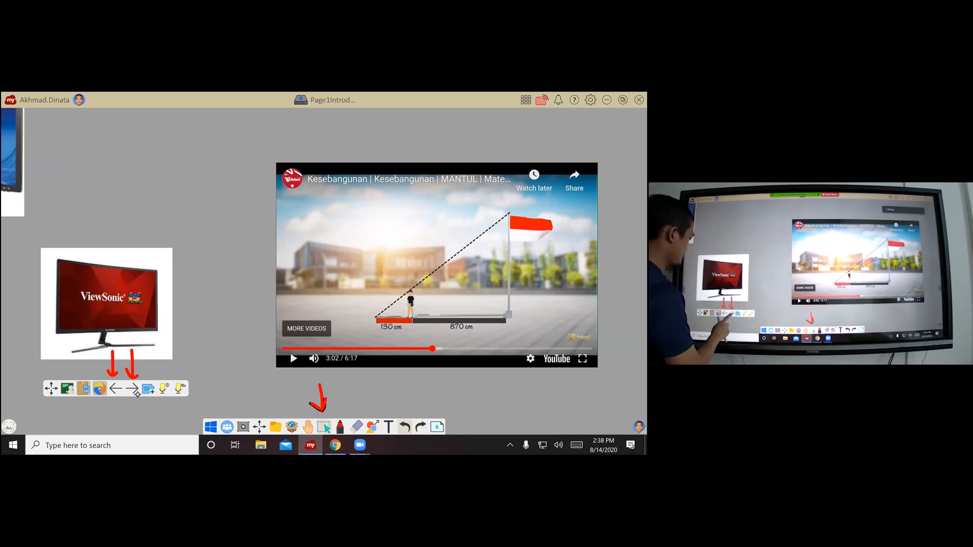
pyautogui.click(132, 388)
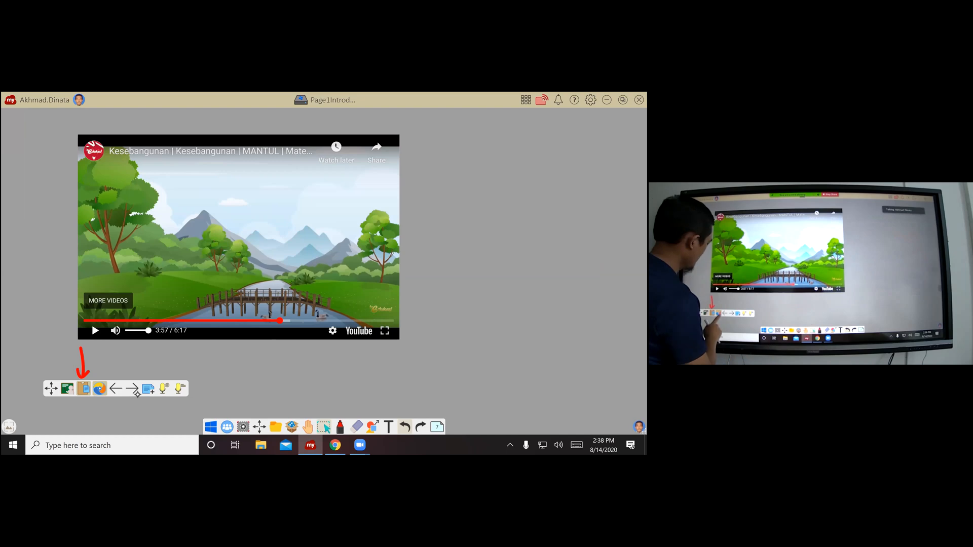
pyautogui.click(84, 388)
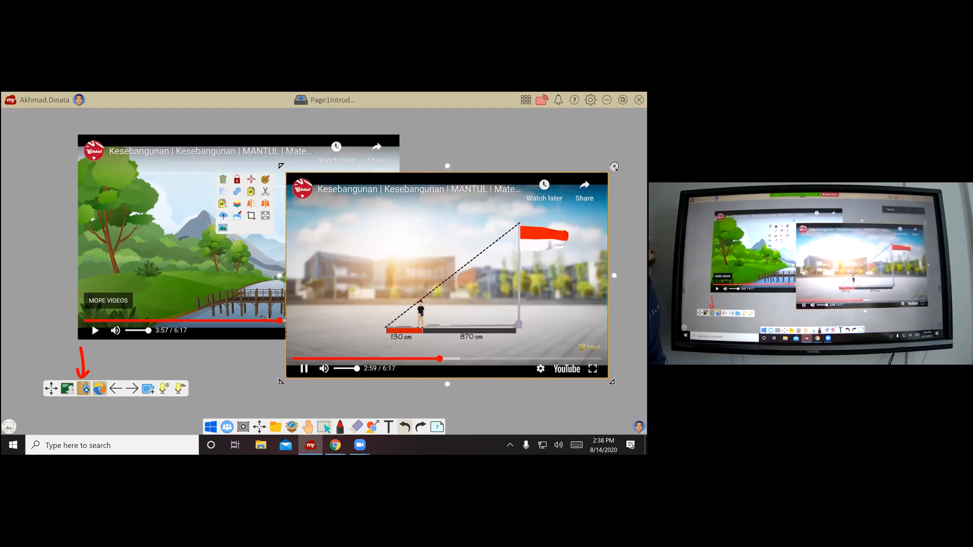
# Move the river image to the upper-left of the page and shrink both it and the flagpole image until they no longer overlap
pyautogui.click(148, 257)
pyautogui.moveTo(148, 257); pyautogui.dragTo(103, 233)
pyautogui.moveTo(368, 314); pyautogui.dragTo(299, 270)
pyautogui.click(328, 329)
pyautogui.moveTo(288, 379); pyautogui.dragTo(375, 319)
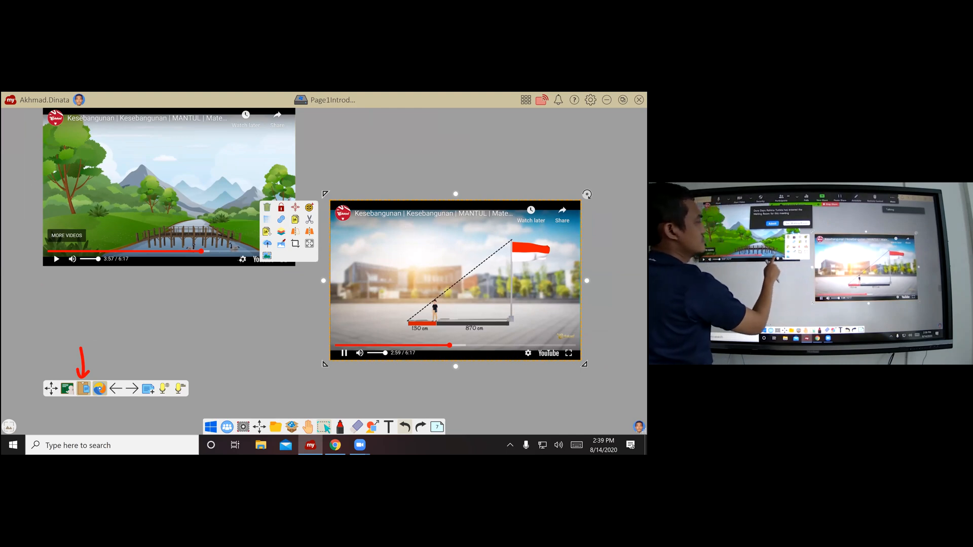
# Shrink the river image further and shift the flagpole image left toward the middle of the page
pyautogui.click(243, 259)
pyautogui.moveTo(271, 261); pyautogui.dragTo(226, 245)
pyautogui.moveTo(333, 317); pyautogui.dragTo(291, 306)
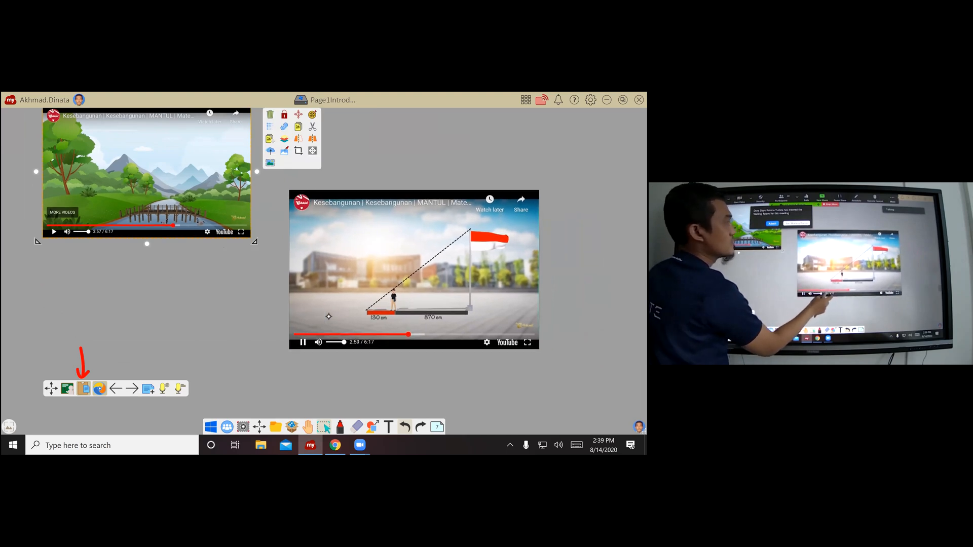
# Enlarge the flagpole image slightly and reposition it a little higher, to the right of the river image
pyautogui.click(343, 431)
pyautogui.click(330, 430)
pyautogui.click(318, 337)
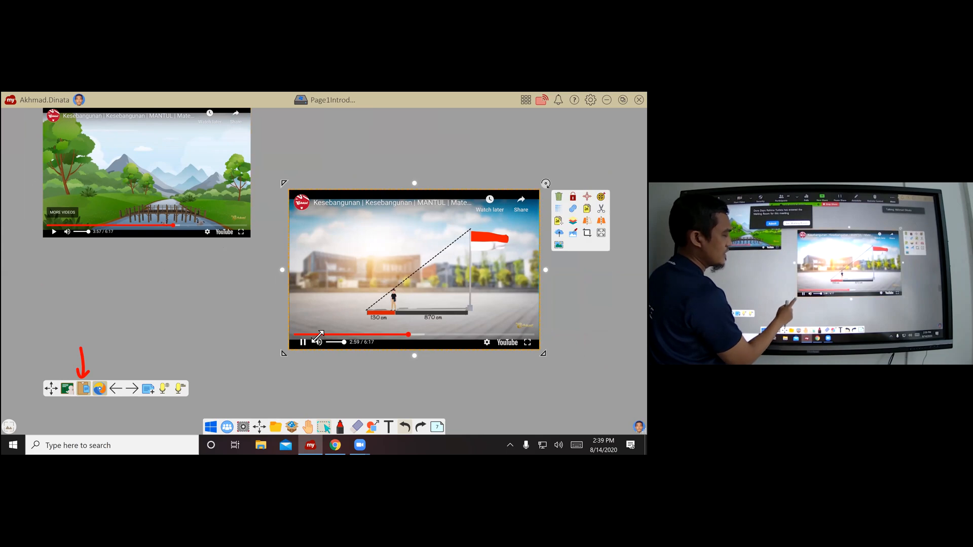
pyautogui.moveTo(289, 348); pyautogui.dragTo(274, 368)
pyautogui.moveTo(324, 306); pyautogui.dragTo(346, 297)
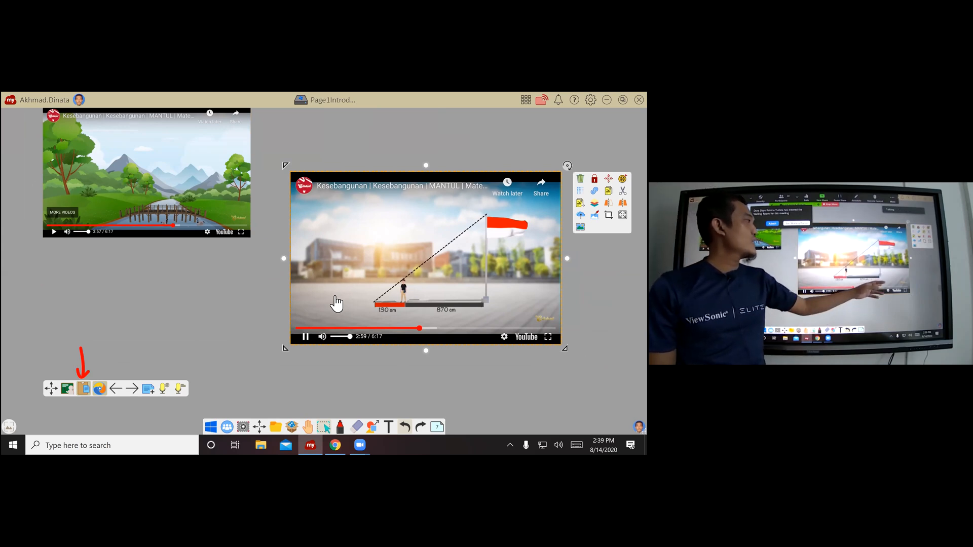
# Annotate the flagpole image in red with brackets for the pole height, the 130 cm part and the full base, 182 beside the person and x for the pole
pyautogui.click(340, 426)
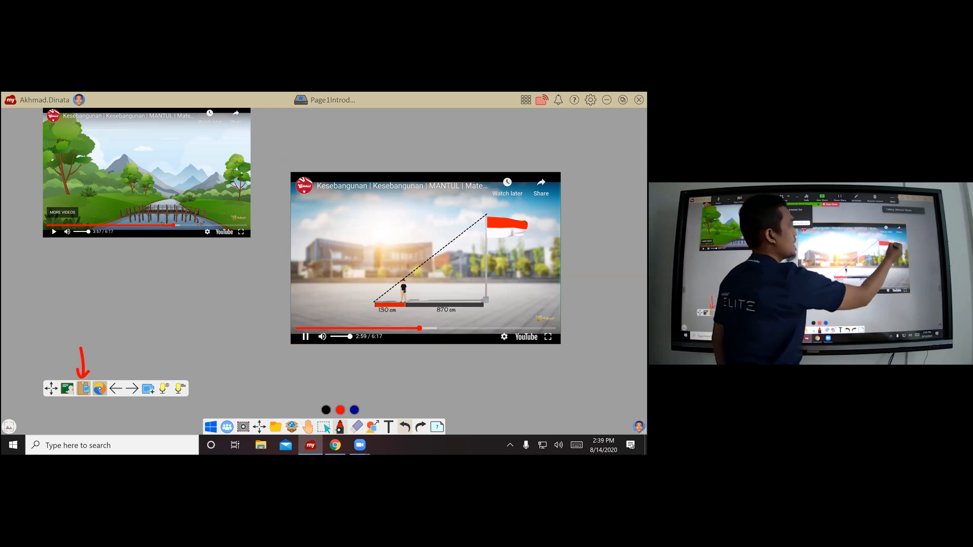
pyautogui.moveTo(491, 215)
pyautogui.mouseDown()
pyautogui.moveTo(505, 263)
pyautogui.moveTo(497, 304)
pyautogui.mouseUp()
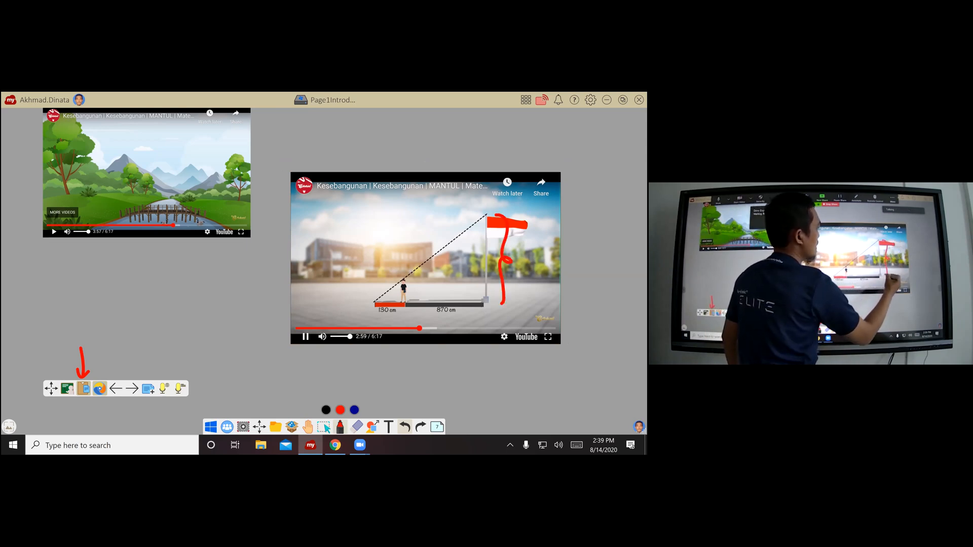
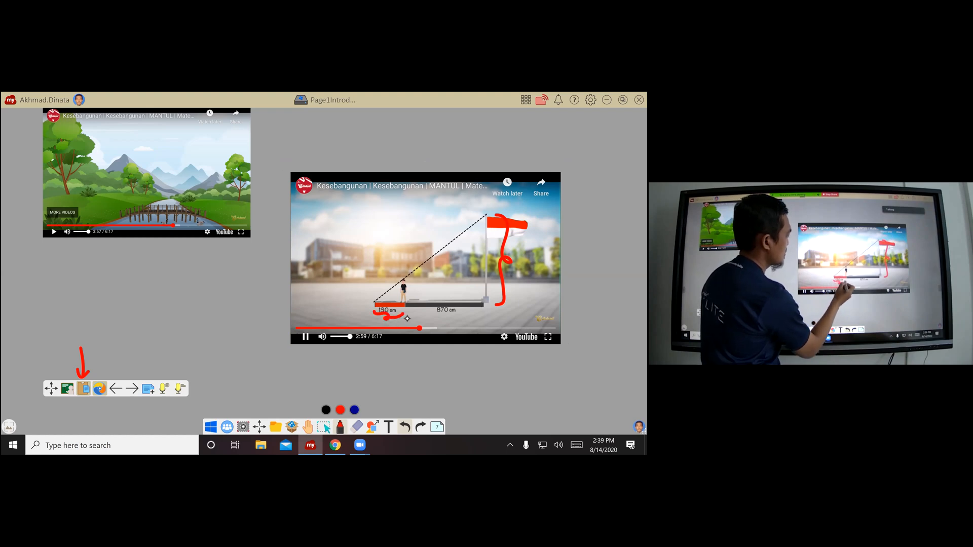
pyautogui.moveTo(374, 320); pyautogui.dragTo(487, 322)
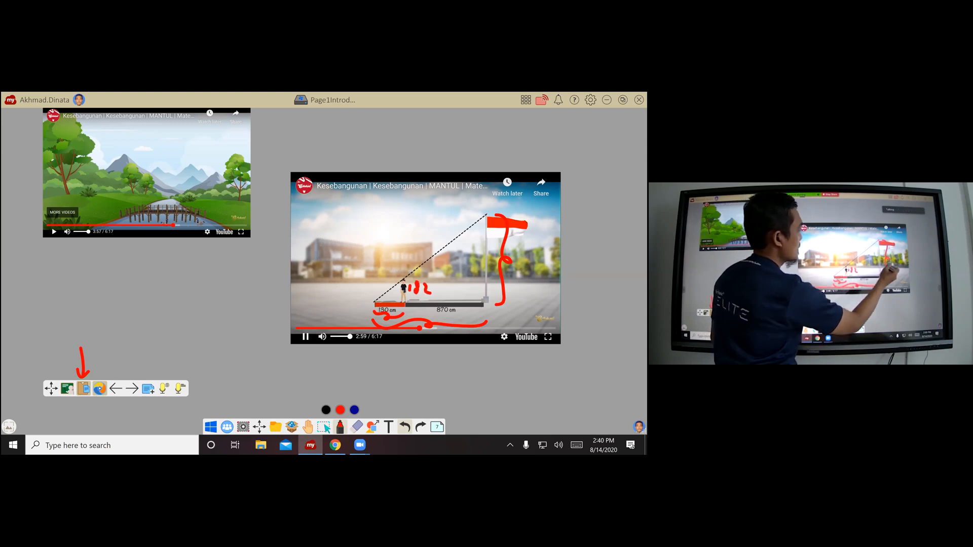
pyautogui.moveTo(518, 256); pyautogui.dragTo(529, 270)
pyautogui.moveTo(529, 257)
pyautogui.mouseDown()
pyautogui.moveTo(516, 272)
pyautogui.moveTo(544, 277)
pyautogui.mouseUp()
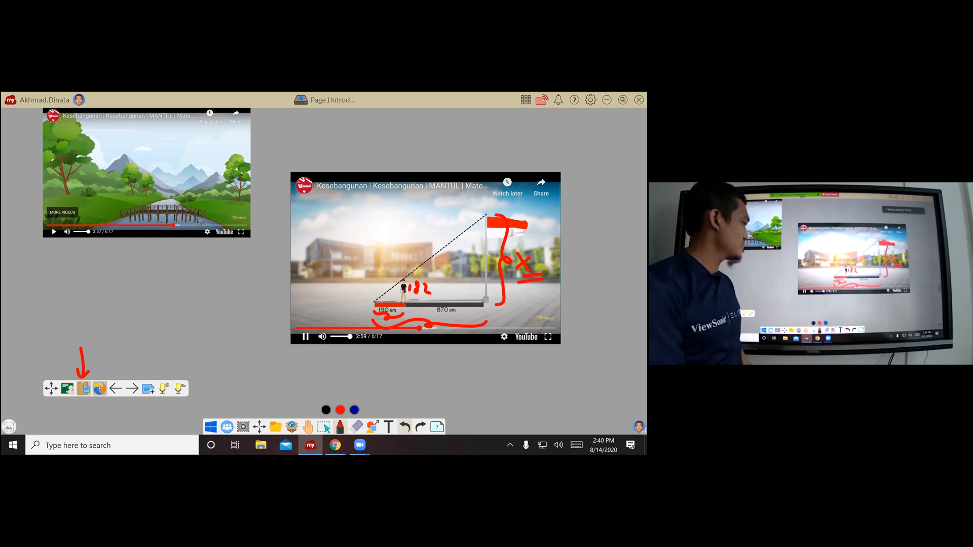
# Remove the red brackets and handwritten measurements from the flagpole image
pyautogui.click(405, 427)
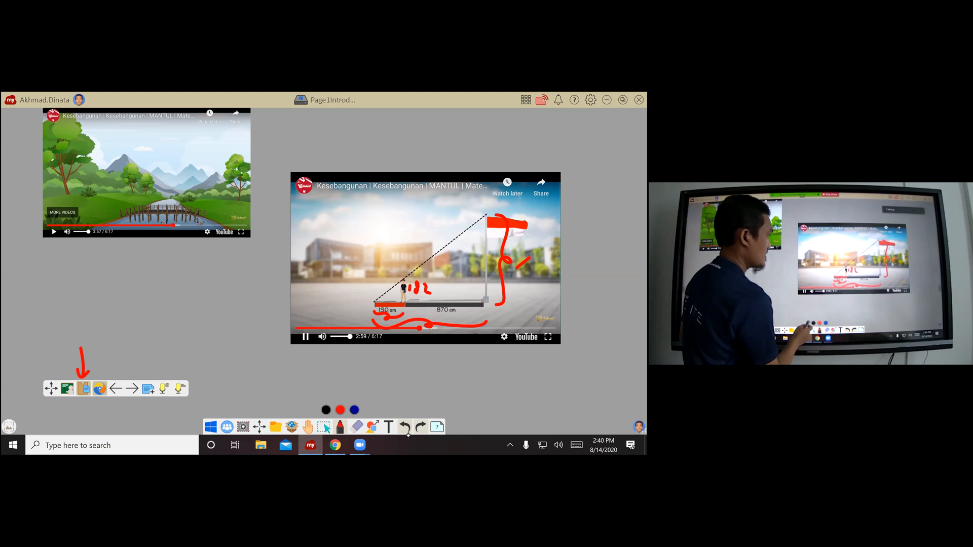
pyautogui.moveTo(342, 329)
pyautogui.mouseDown()
pyautogui.moveTo(514, 304)
pyautogui.moveTo(533, 235)
pyautogui.moveTo(506, 218)
pyautogui.mouseUp()
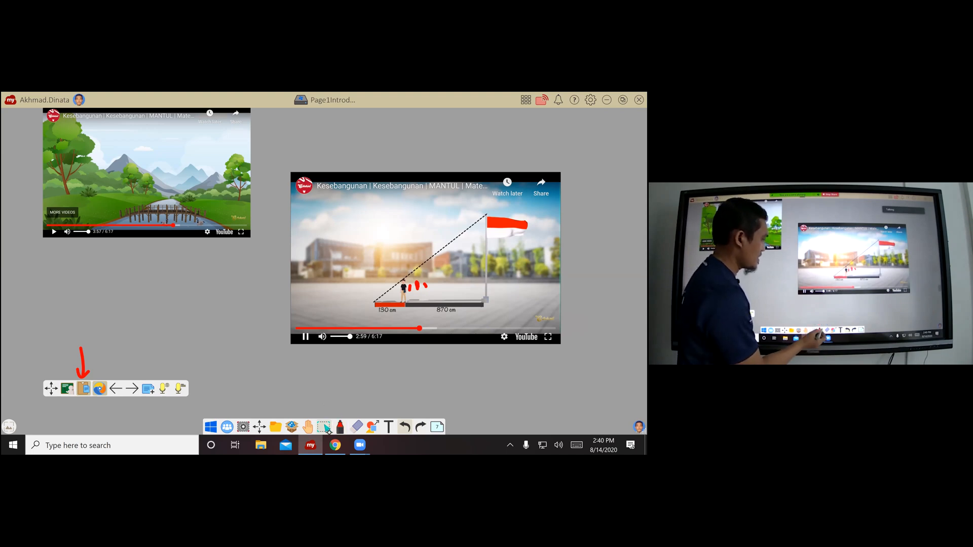
# Draw a red upward arrow right of the flagpole image, pointing at the place where its object-editing options appear
pyautogui.click(351, 315)
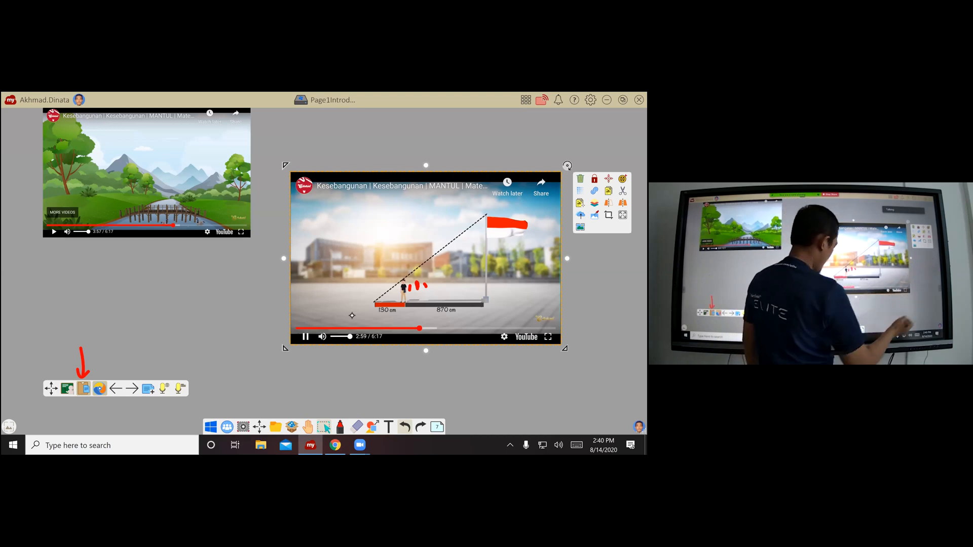
pyautogui.click(340, 427)
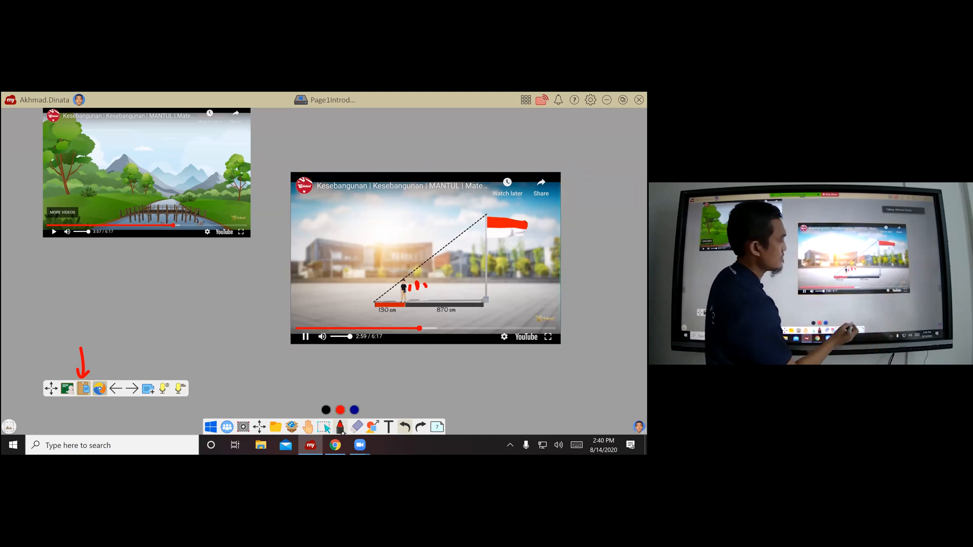
pyautogui.click(326, 428)
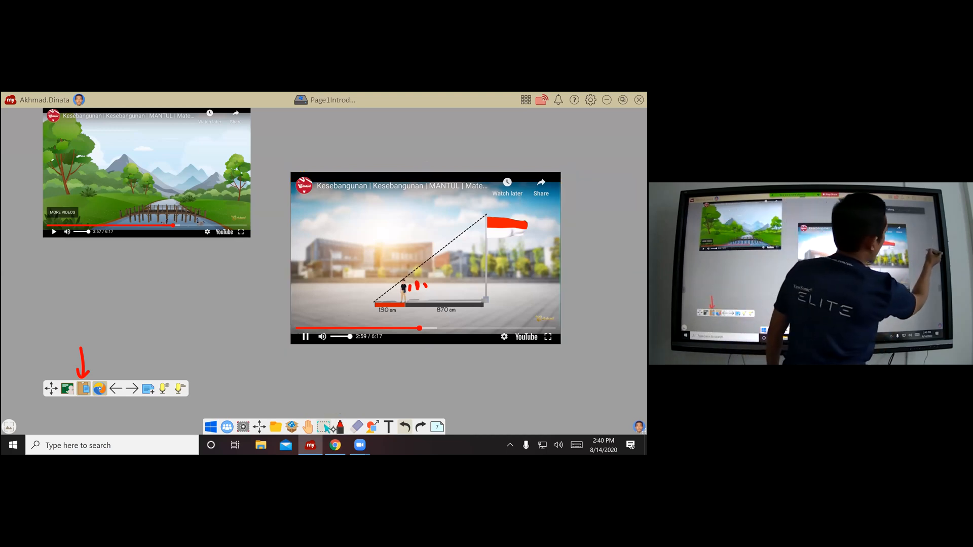
pyautogui.moveTo(605, 237); pyautogui.dragTo(602, 270)
pyautogui.click(340, 427)
pyautogui.moveTo(597, 249); pyautogui.dragTo(613, 248)
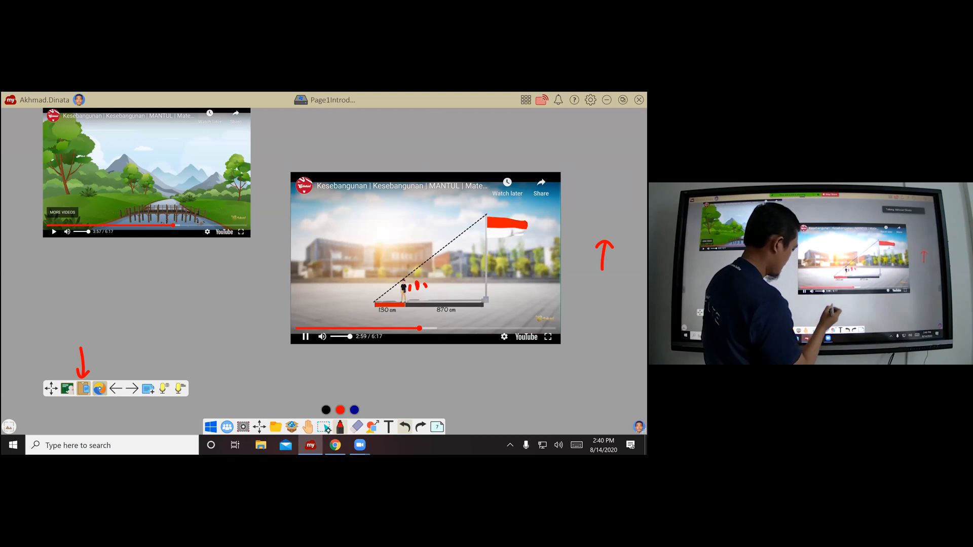
# Crop the flagpole image to the scene itself, cutting off the video title and player controls around it
pyautogui.click(324, 428)
pyautogui.click(372, 328)
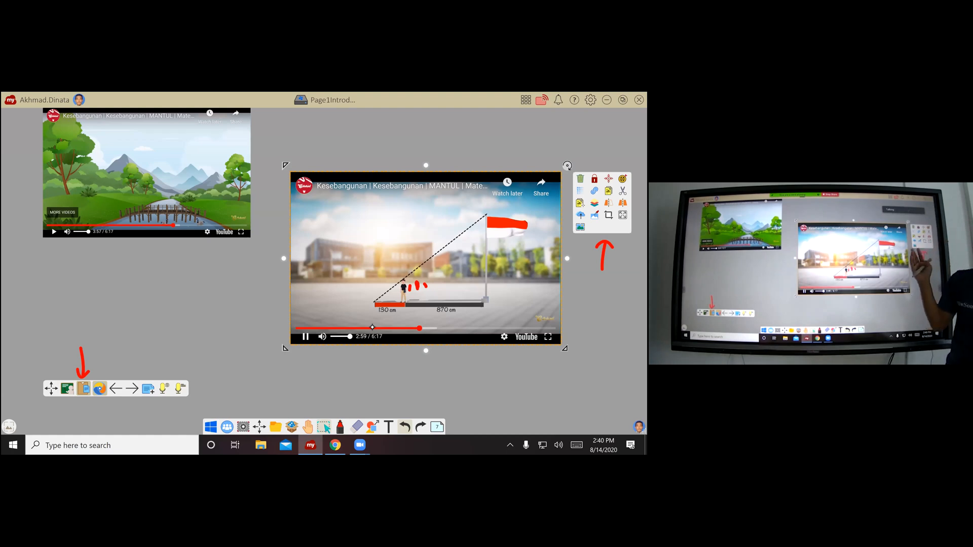
pyautogui.click(609, 215)
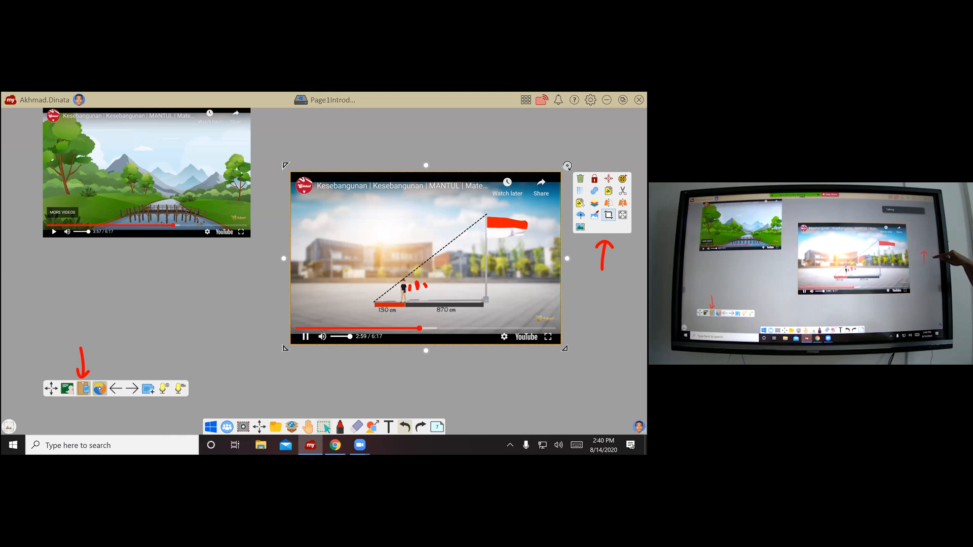
pyautogui.moveTo(563, 347); pyautogui.dragTo(547, 316)
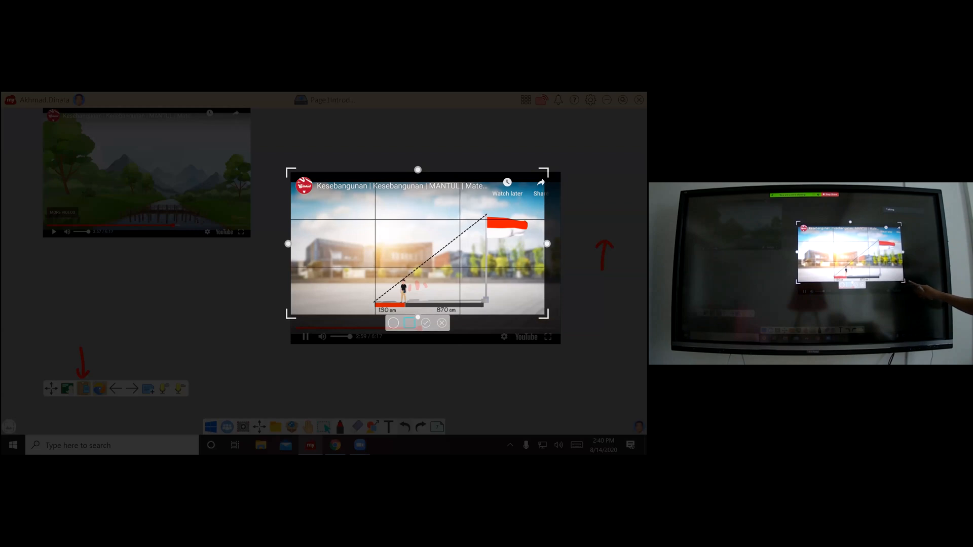
pyautogui.moveTo(286, 170); pyautogui.dragTo(299, 197)
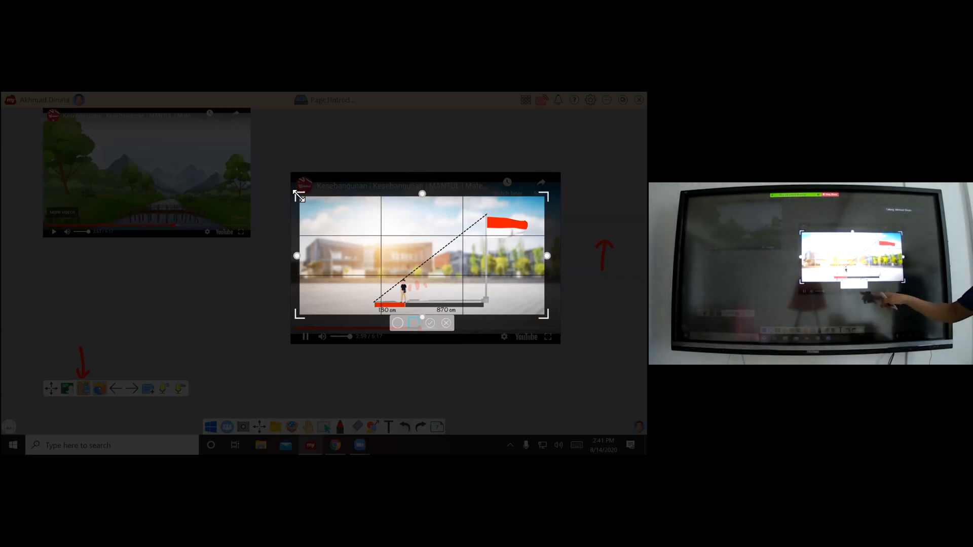
pyautogui.click(430, 323)
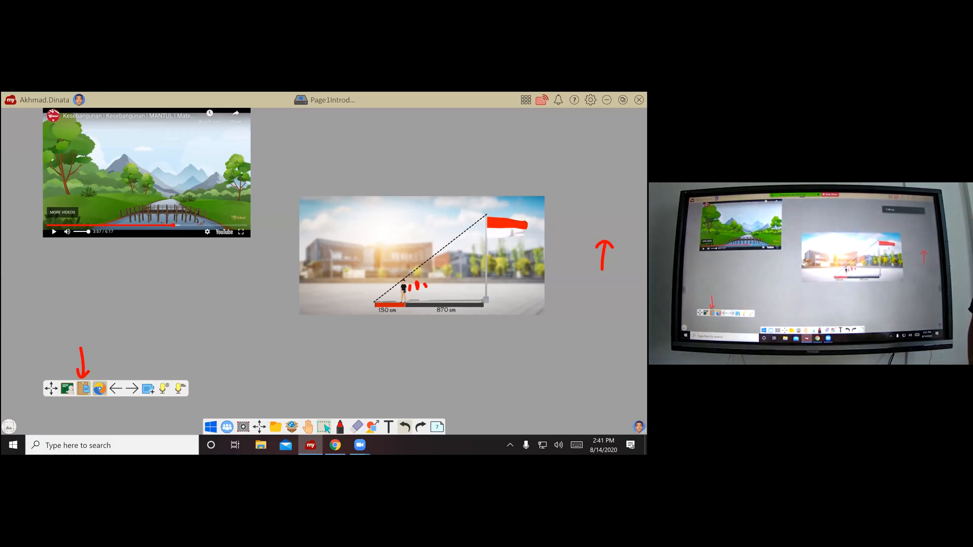
# Erase the red marks beside the person in the flagpole image
pyautogui.click(498, 291)
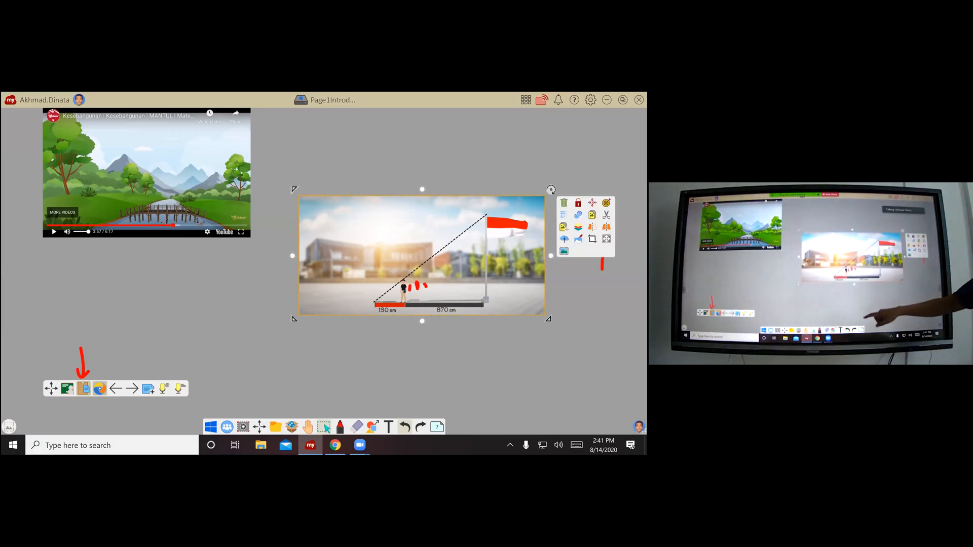
pyautogui.moveTo(596, 250); pyautogui.dragTo(613, 248)
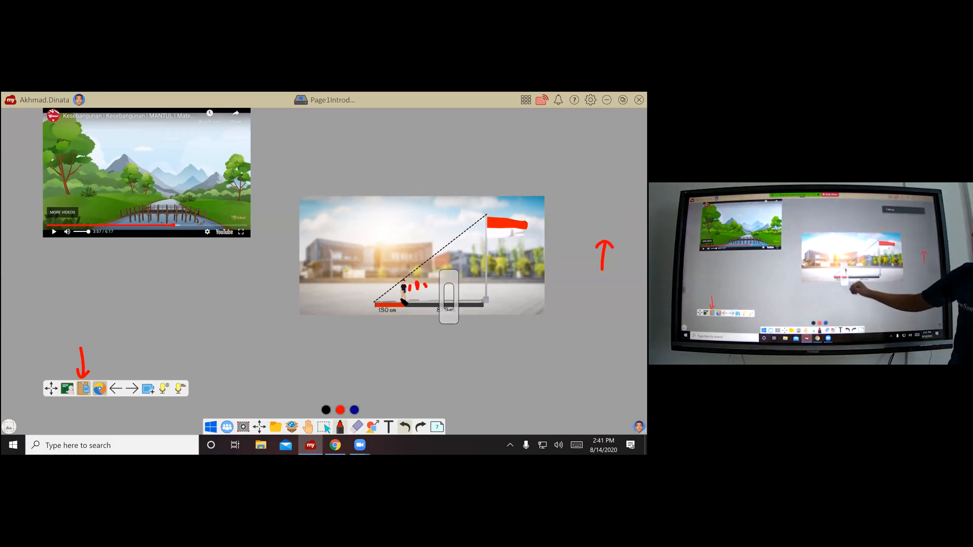
pyautogui.moveTo(448, 296); pyautogui.dragTo(416, 286)
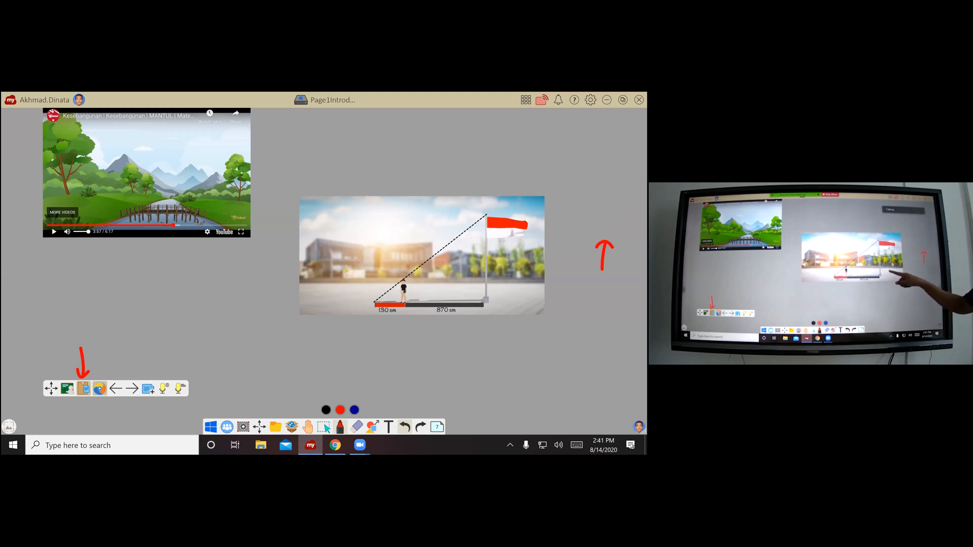
pyautogui.click(500, 275)
# Move the cropped flagpole image higher on the page, beside the river image
pyautogui.click(328, 431)
pyautogui.click(476, 282)
pyautogui.moveTo(477, 282); pyautogui.dragTo(475, 236)
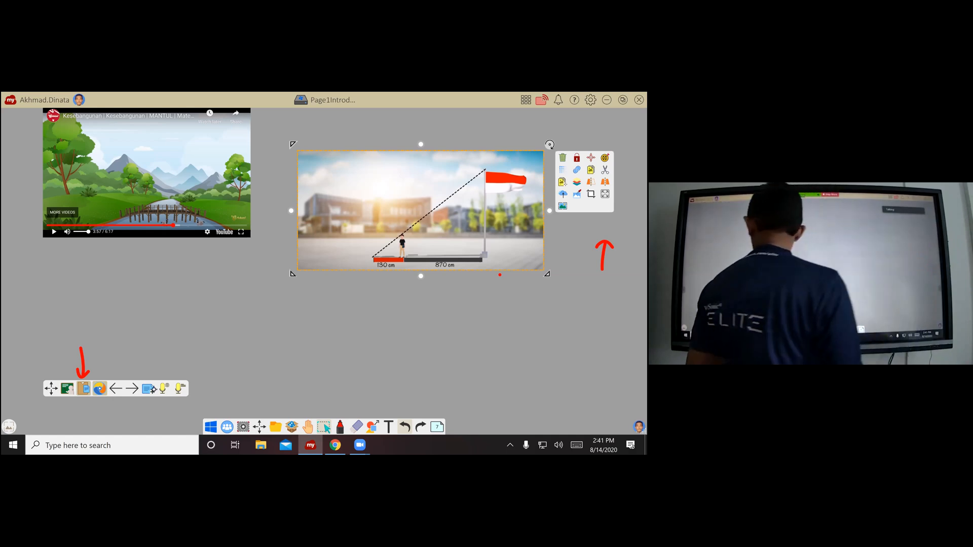
pyautogui.click(132, 389)
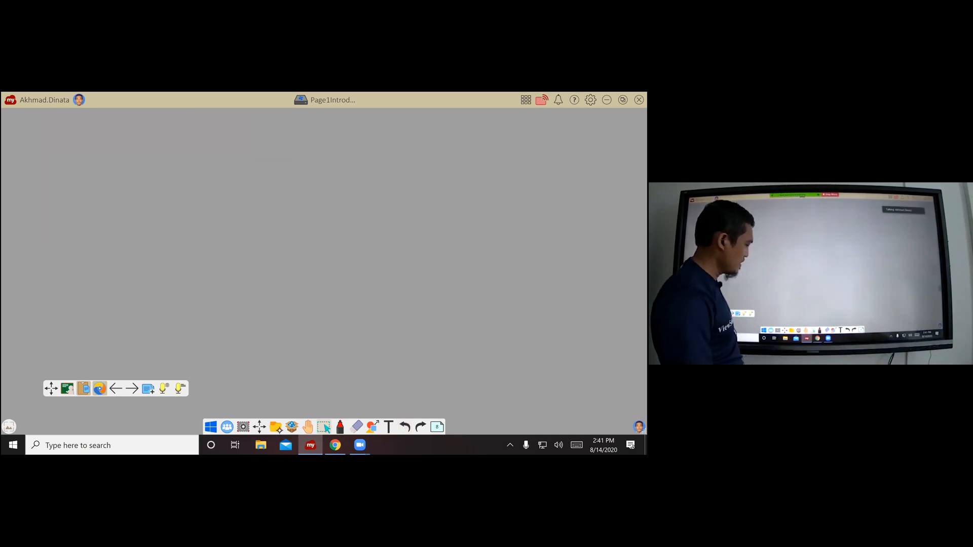
pyautogui.click(275, 427)
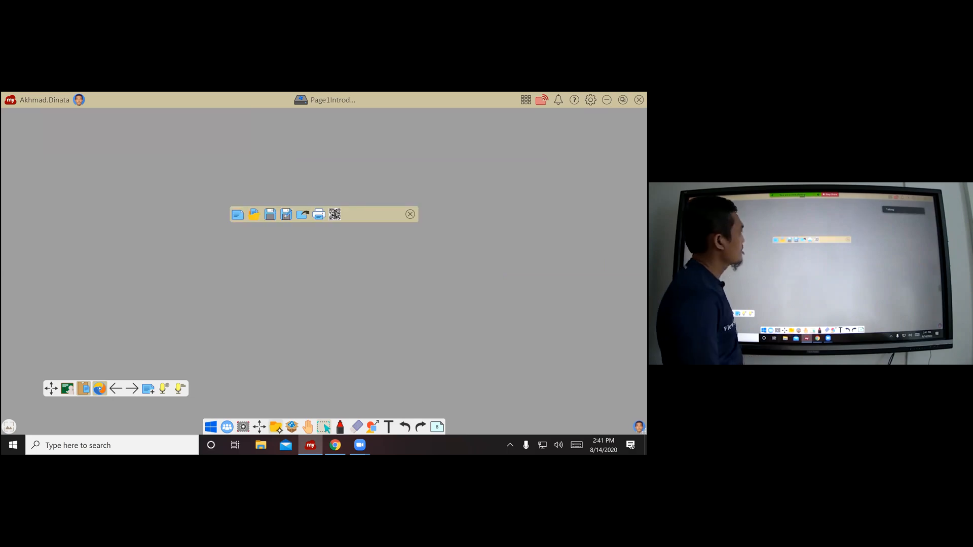
pyautogui.click(411, 216)
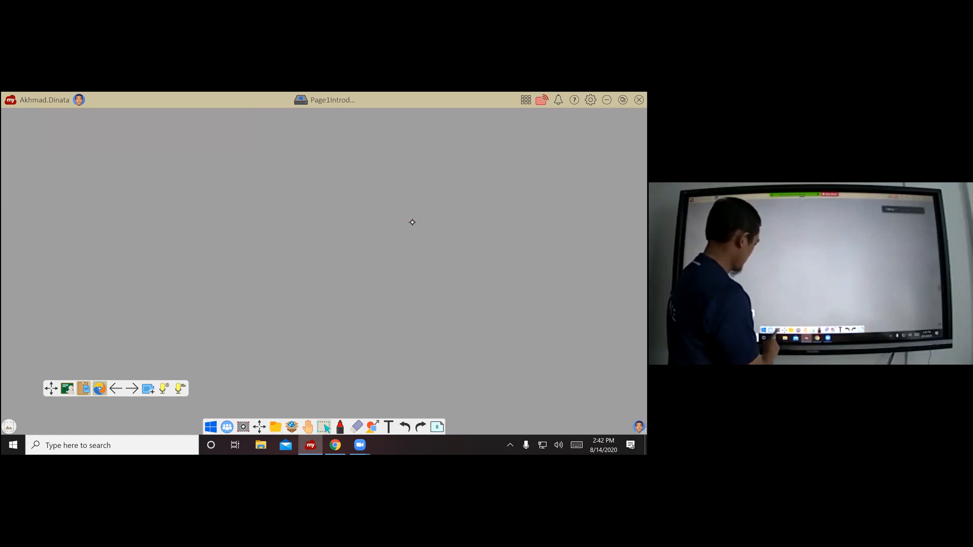
pyautogui.click(117, 389)
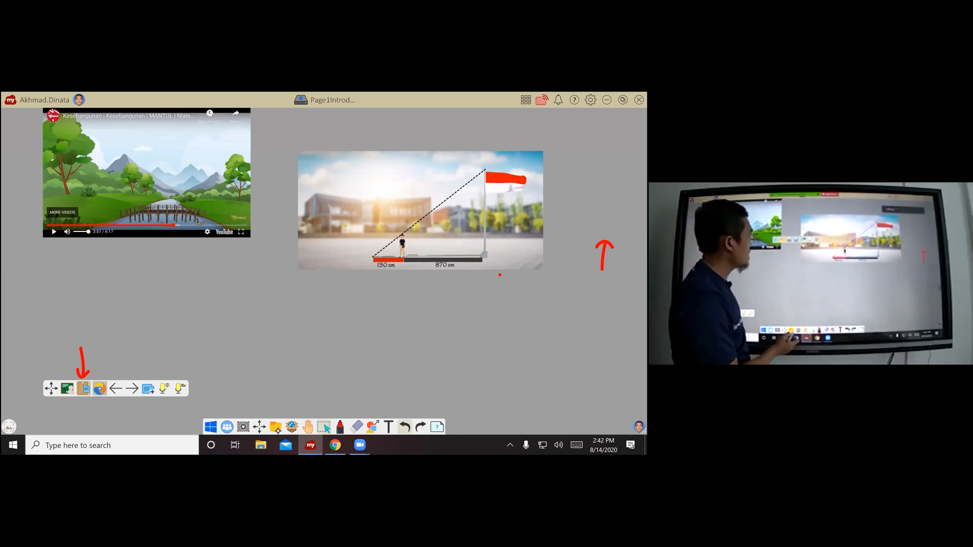
# Draw a red downward arrow pointing at the file-management tool and a red upward arrow pointing at its Save As option
pyautogui.click(276, 427)
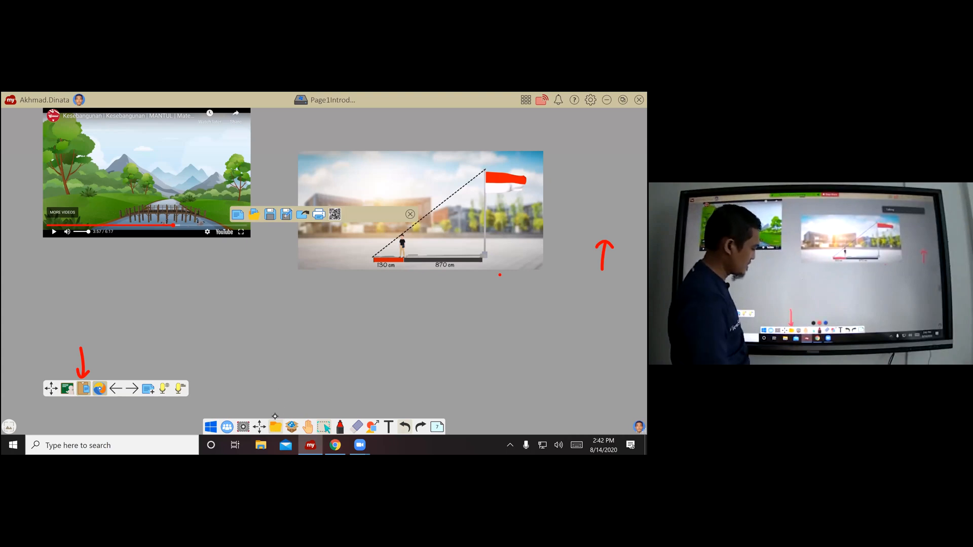
pyautogui.moveTo(274, 378); pyautogui.dragTo(275, 416)
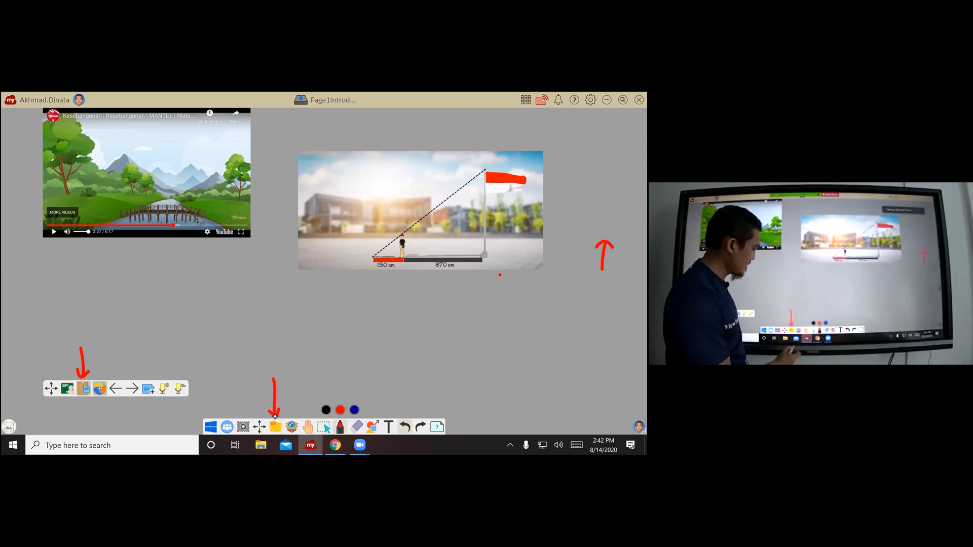
pyautogui.click(279, 430)
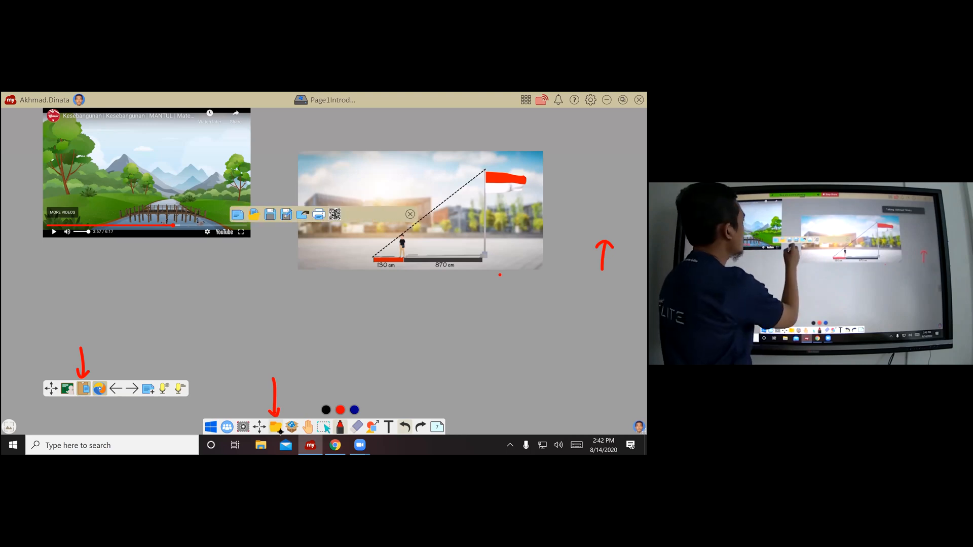
pyautogui.moveTo(292, 245); pyautogui.dragTo(295, 233)
# Show Save As for the board in this computer's Documents folder and open the file name for editing
pyautogui.click(280, 430)
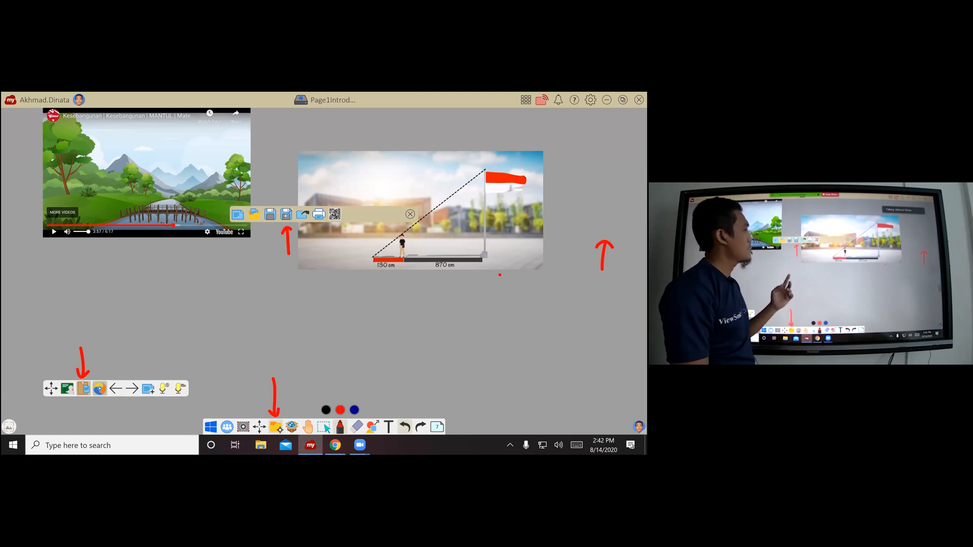
pyautogui.click(288, 218)
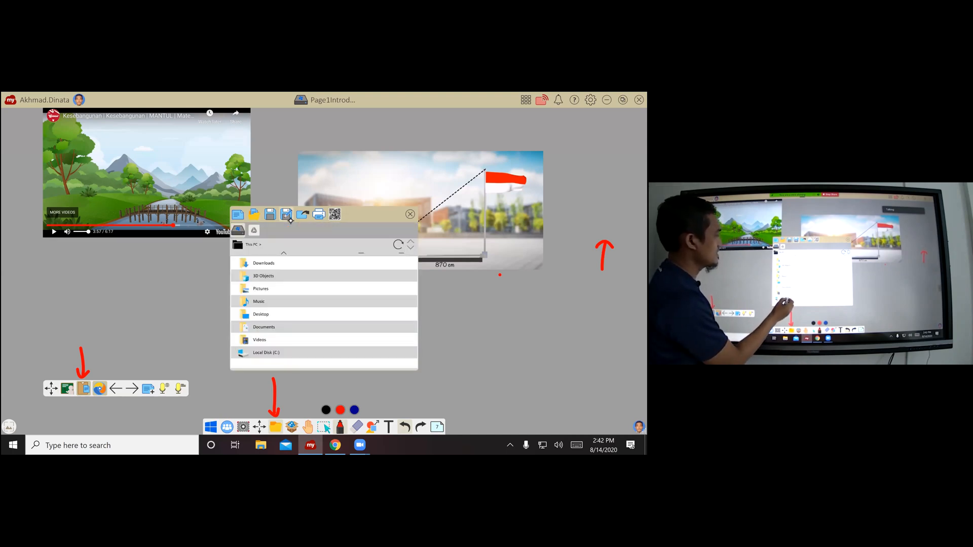
pyautogui.click(269, 332)
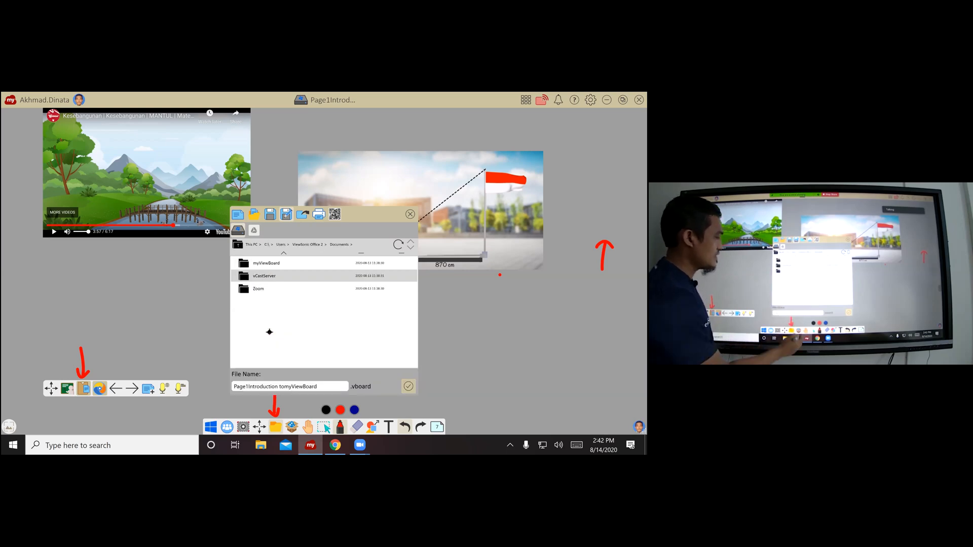
pyautogui.click(328, 391)
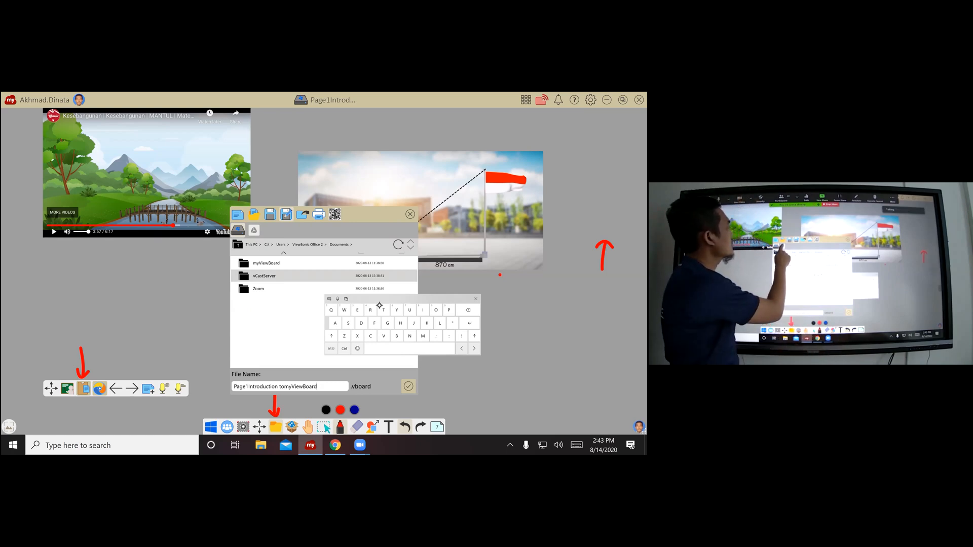
# Show the cloud save location by browsing to Drive Saya, and open the board's file name for editing
pyautogui.click(254, 231)
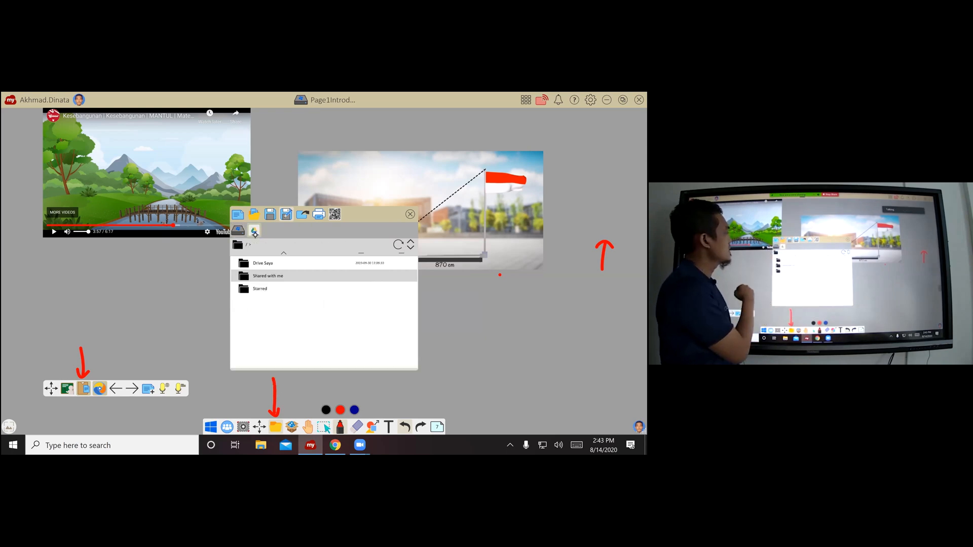
pyautogui.click(265, 266)
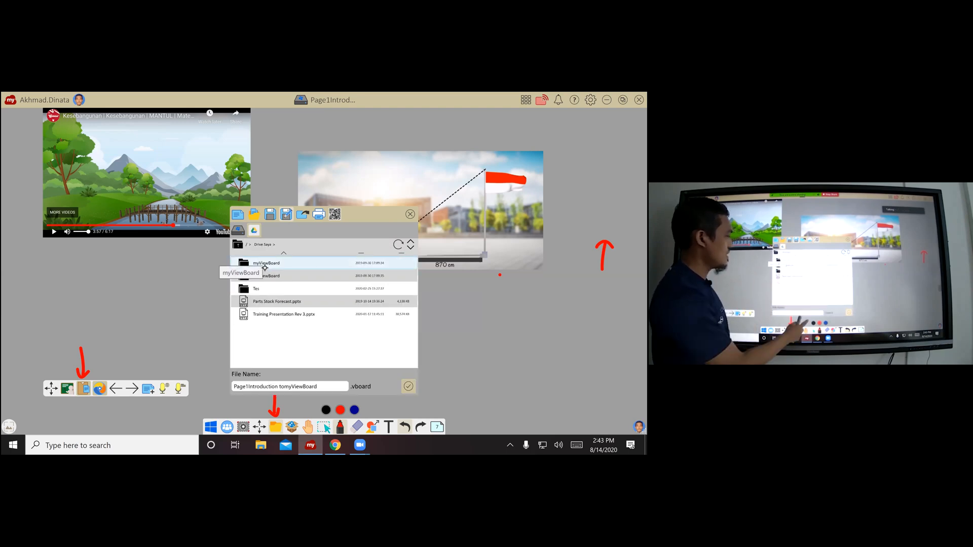
pyautogui.click(325, 389)
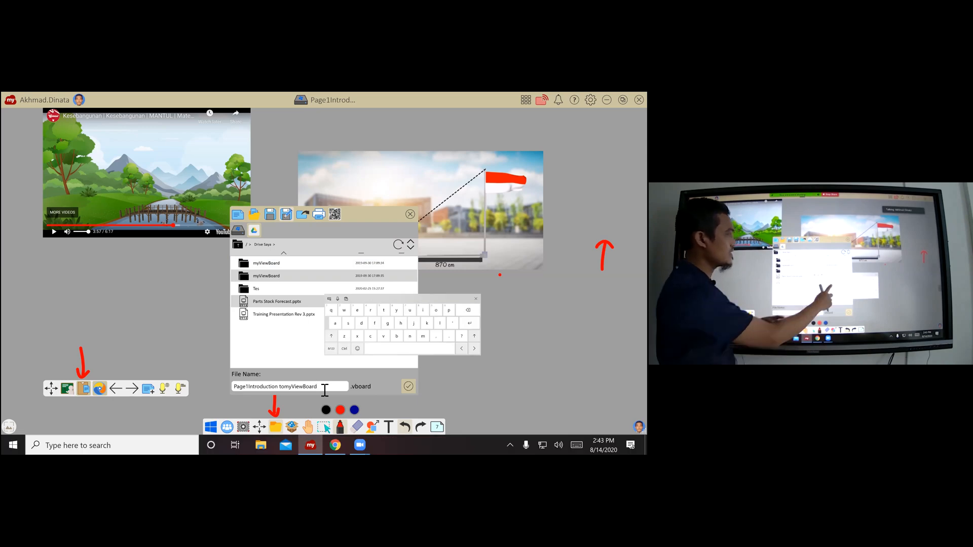
pyautogui.moveTo(370, 309)
pyautogui.mouseDown()
pyautogui.moveTo(345, 308)
pyautogui.moveTo(357, 309)
pyautogui.mouseUp()
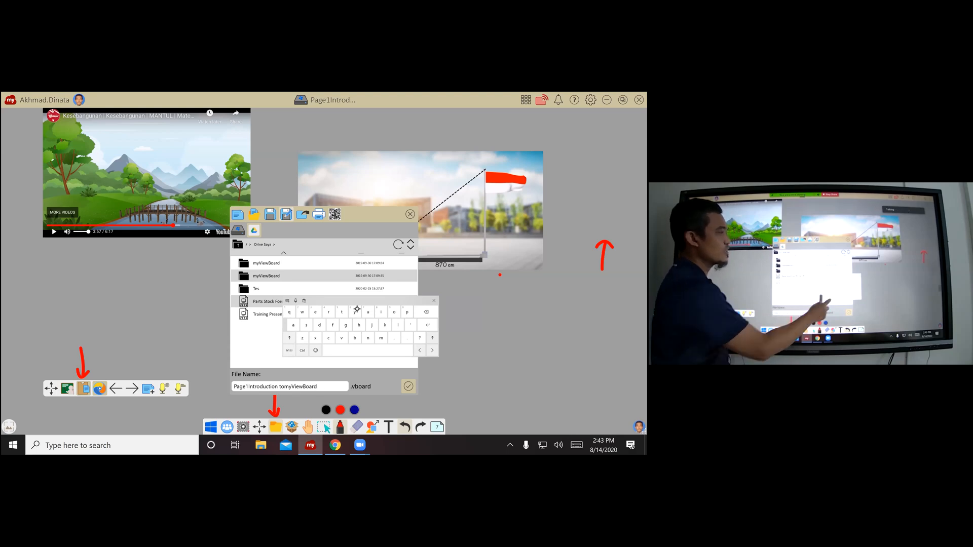
pyautogui.click(434, 301)
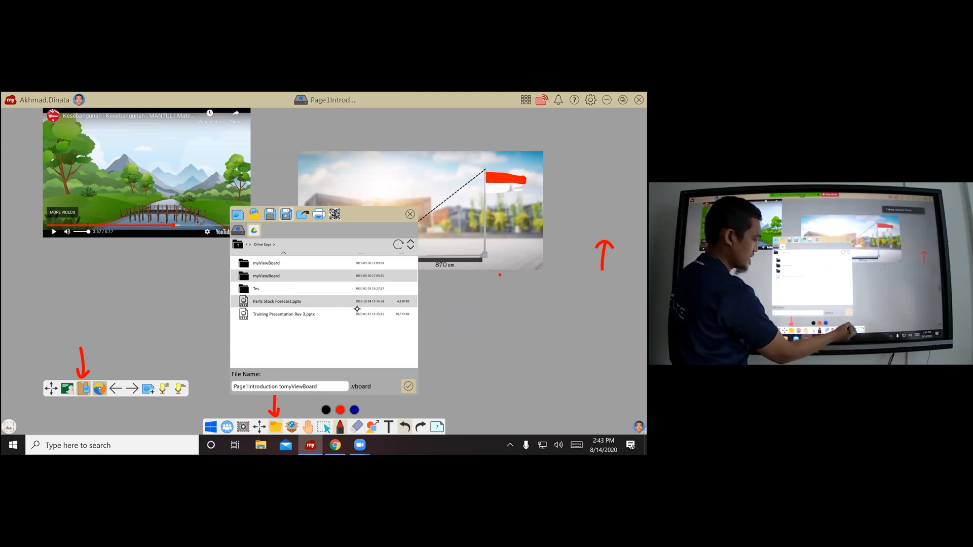
# Draw a red upward arrow pointing at the Save As confirmation control, and reopen Save As to check its position
pyautogui.moveTo(408, 416); pyautogui.dragTo(415, 400)
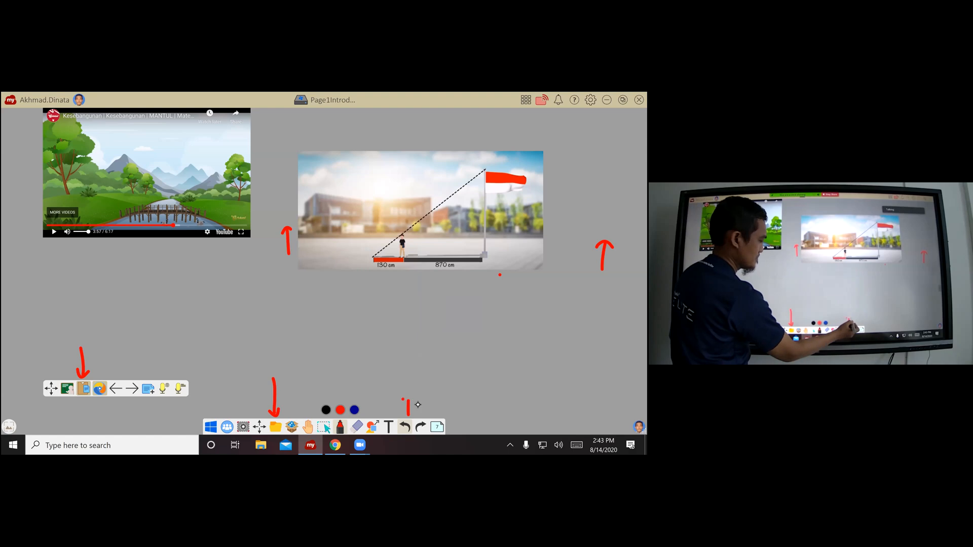
pyautogui.click(276, 426)
pyautogui.click(275, 427)
pyautogui.click(275, 427)
pyautogui.click(288, 217)
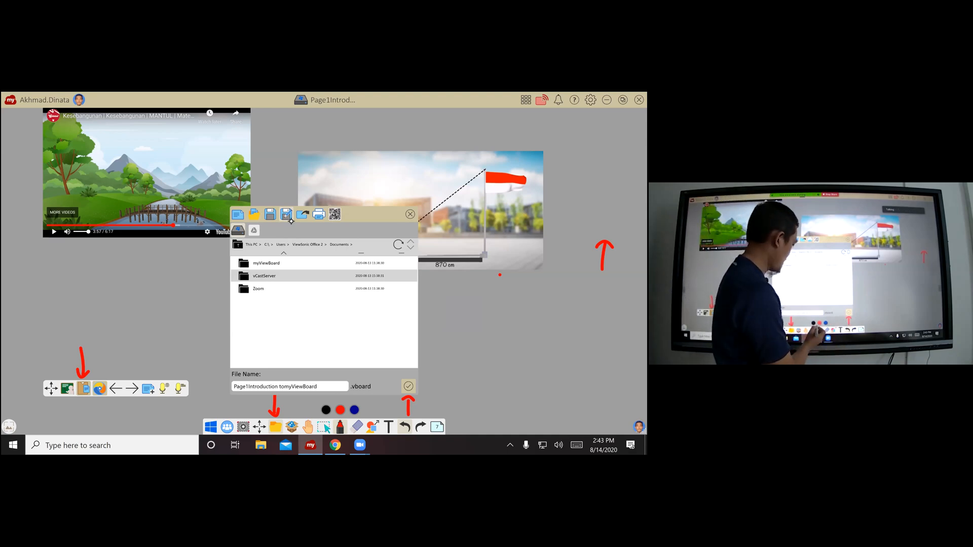
# Trace the arrow below the Save As confirmation in blue, check it against the reopened Save As window and close that window
pyautogui.click(355, 410)
pyautogui.moveTo(408, 398)
pyautogui.mouseDown()
pyautogui.moveTo(408, 416)
pyautogui.moveTo(413, 401)
pyautogui.mouseUp()
pyautogui.click(275, 427)
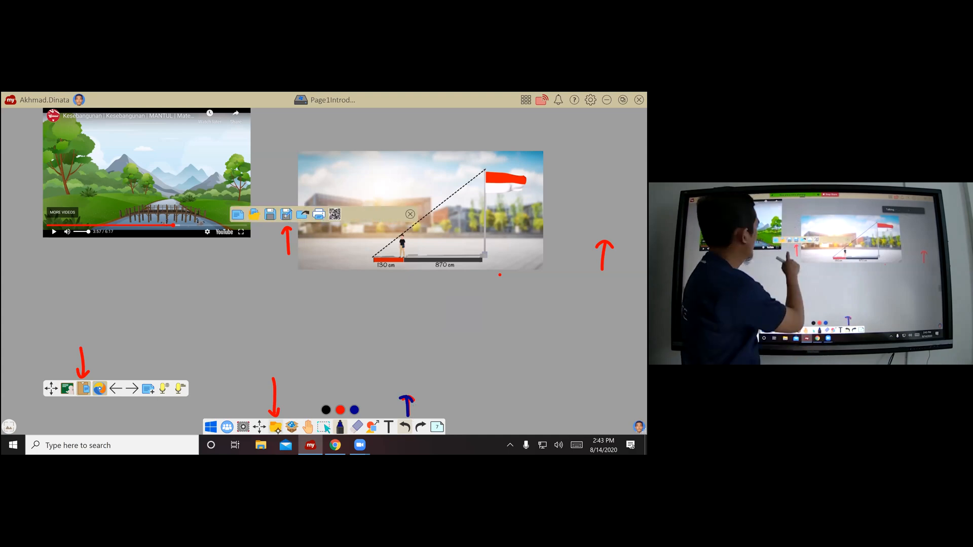
pyautogui.click(287, 214)
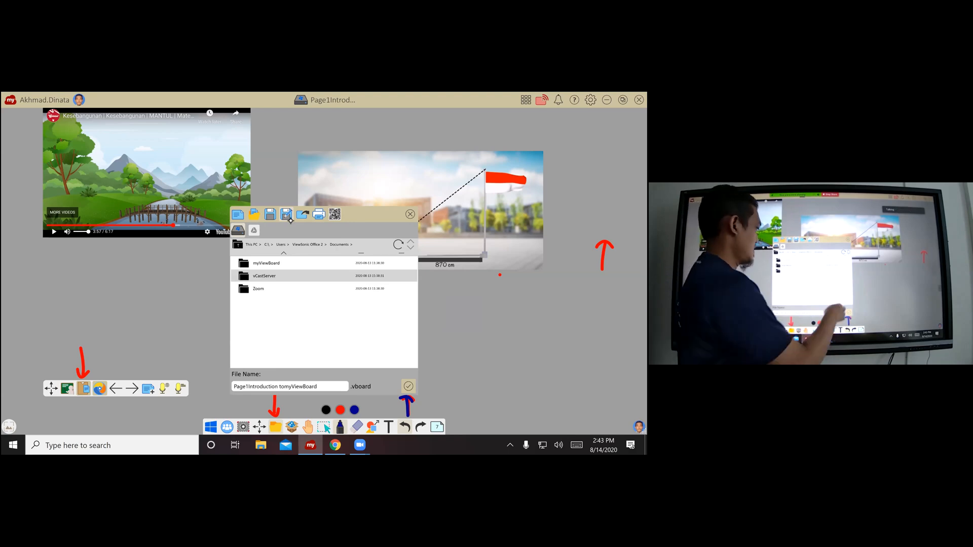
pyautogui.click(410, 214)
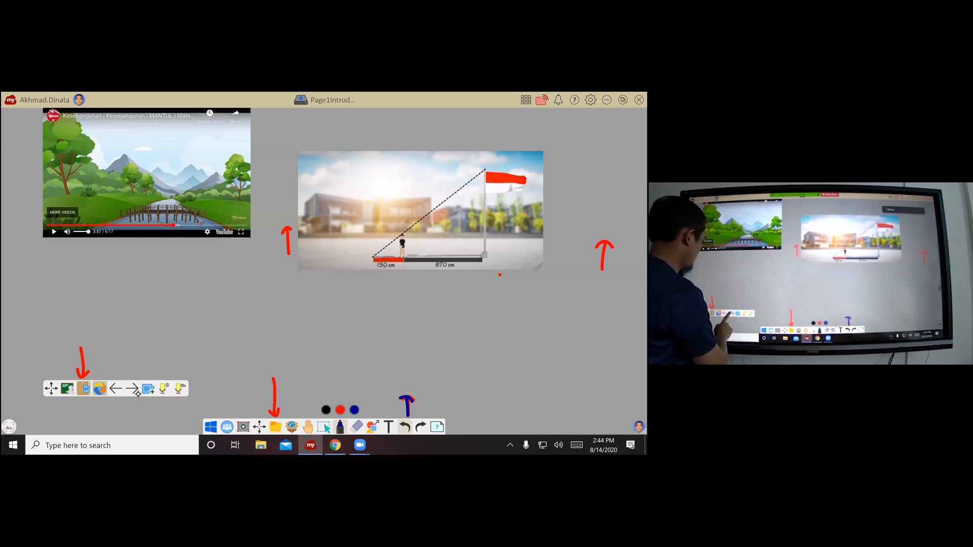
# On the next blank page, draw red arrows pointing at the file-management tool and its open-file option
pyautogui.click(132, 388)
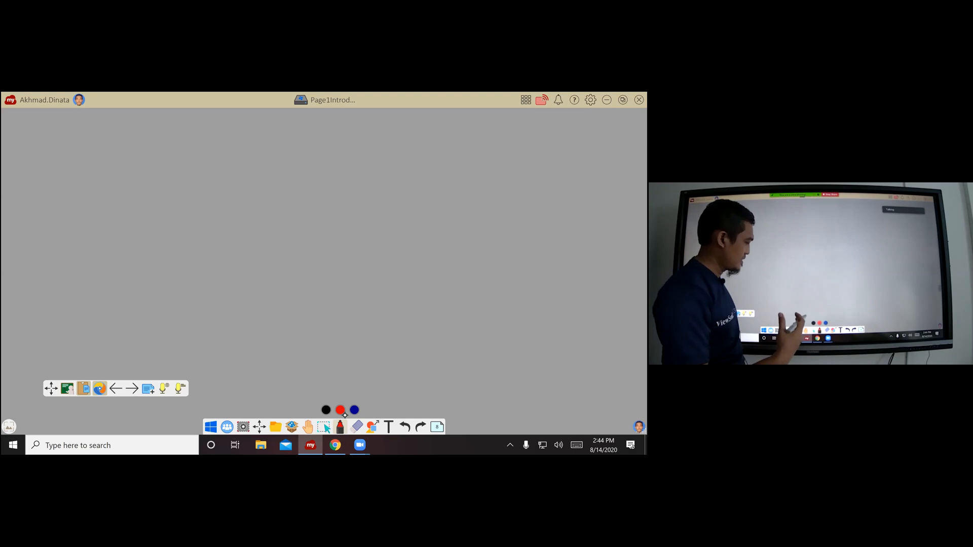
pyautogui.moveTo(272, 384); pyautogui.dragTo(275, 417)
pyautogui.click(276, 428)
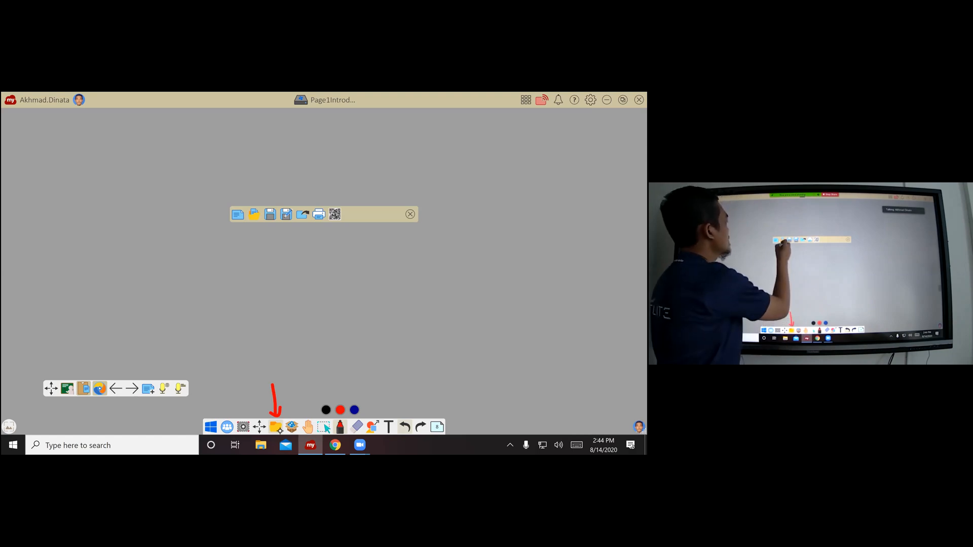
pyautogui.moveTo(254, 227)
pyautogui.mouseDown()
pyautogui.moveTo(255, 255)
pyautogui.moveTo(262, 234)
pyautogui.mouseUp()
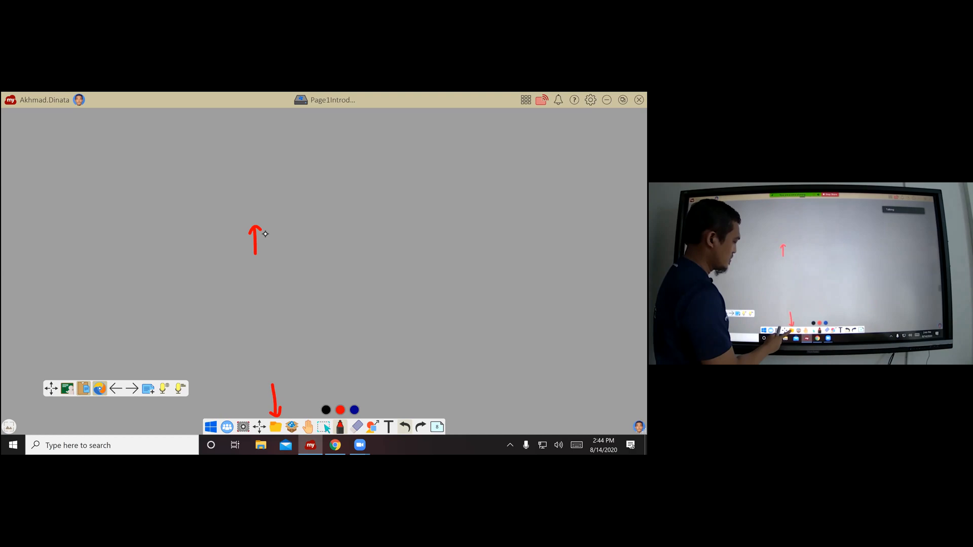
# Start opening a file and, when asked, save the current board to Documents as Page1Introduction tomyViewBoard
pyautogui.click(276, 429)
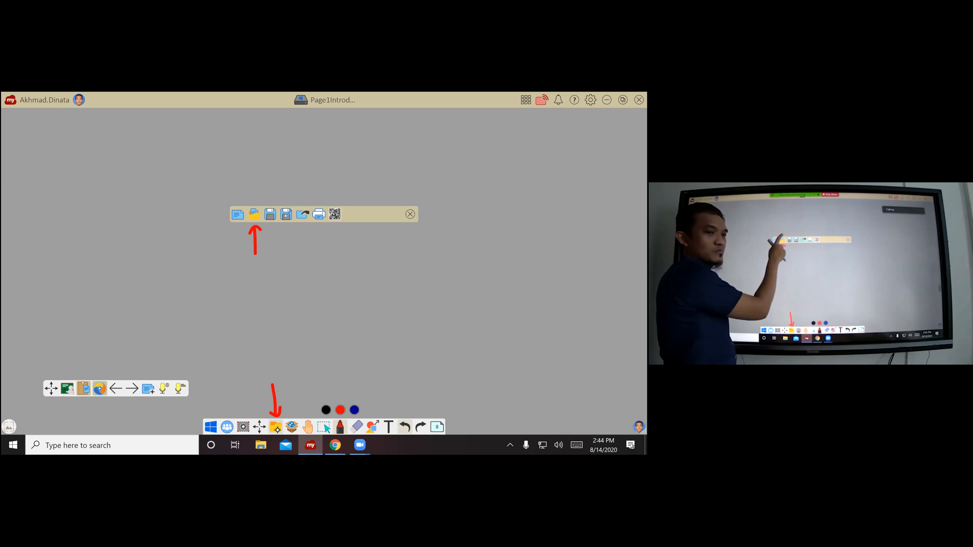
pyautogui.click(257, 219)
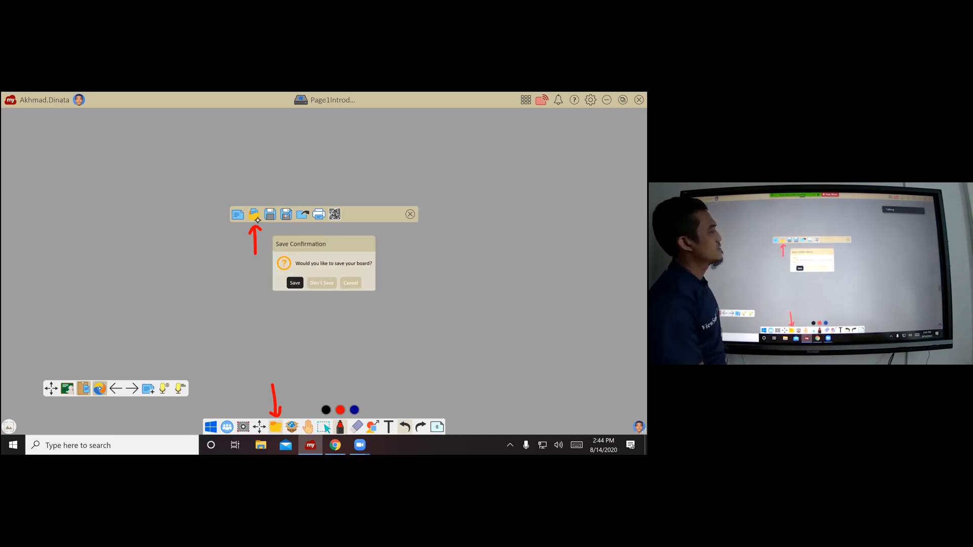
pyautogui.click(295, 283)
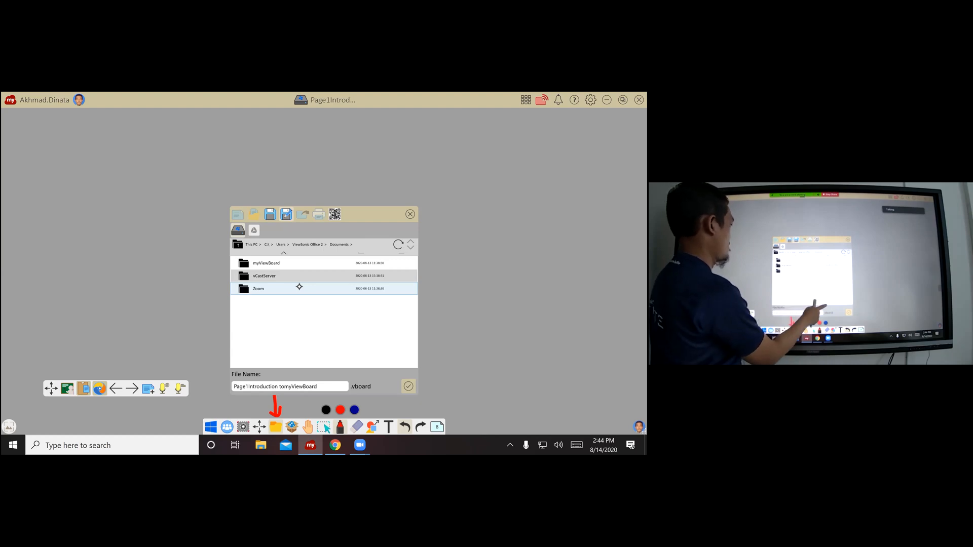
pyautogui.click(408, 386)
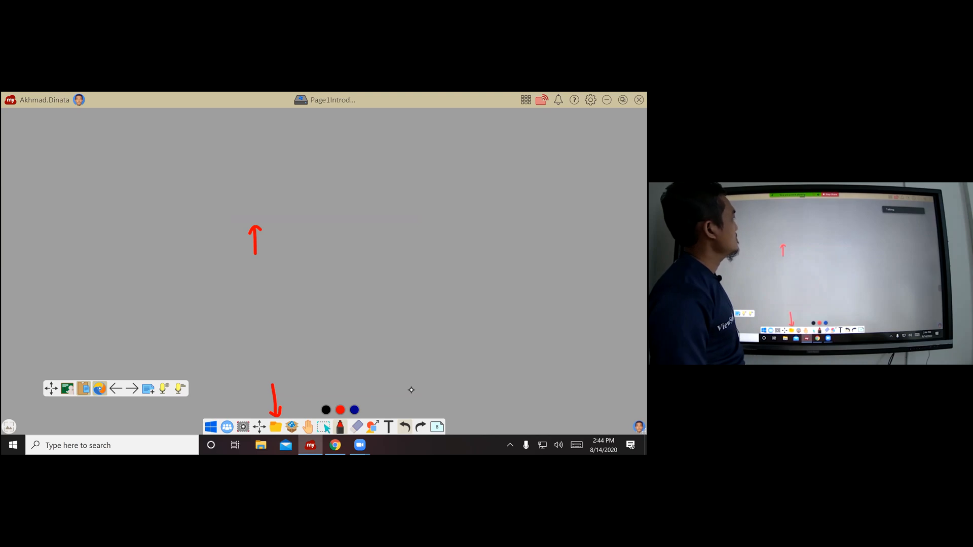
# Start opening a file again without saving the current board, and open Mtk9SMPFinal.vboard from the Desktop folder
pyautogui.click(275, 426)
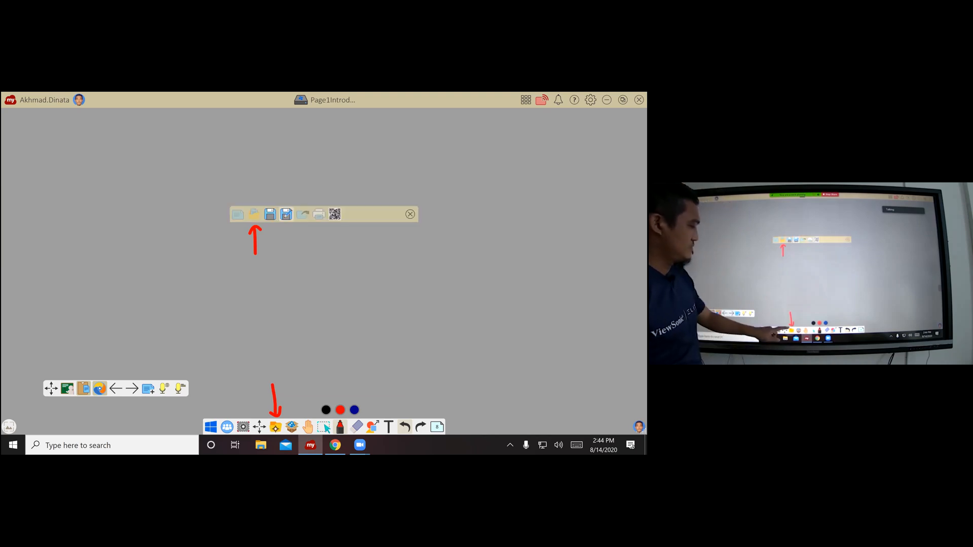
pyautogui.click(258, 219)
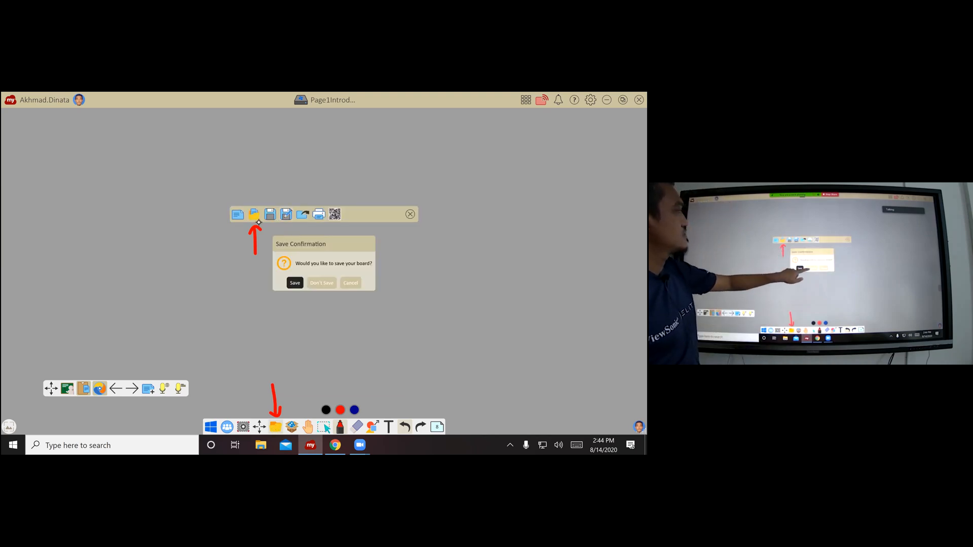
pyautogui.click(321, 284)
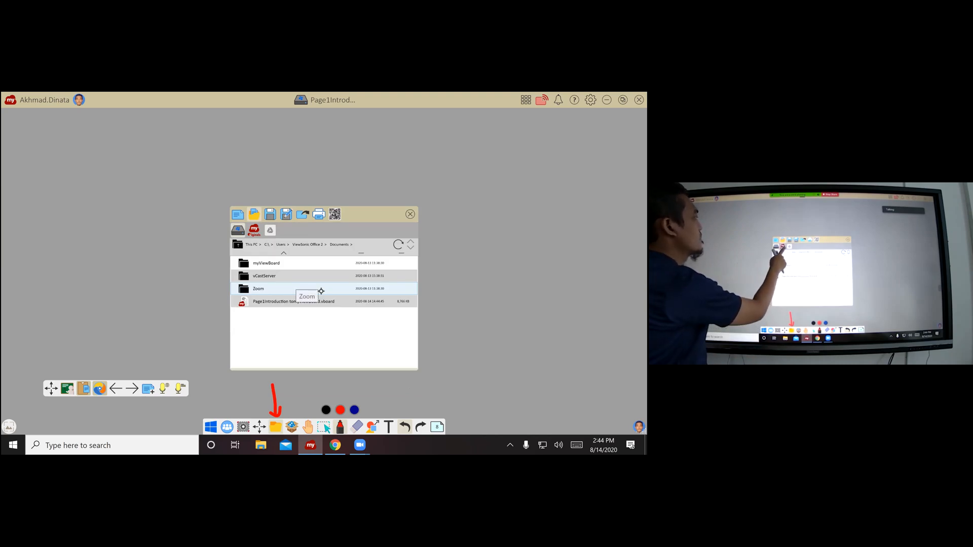
pyautogui.click(255, 248)
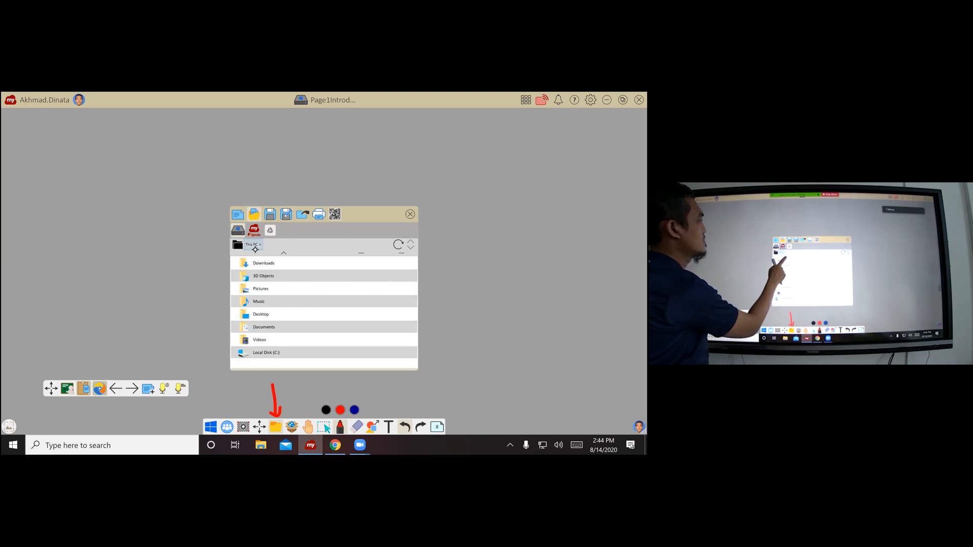
pyautogui.click(266, 315)
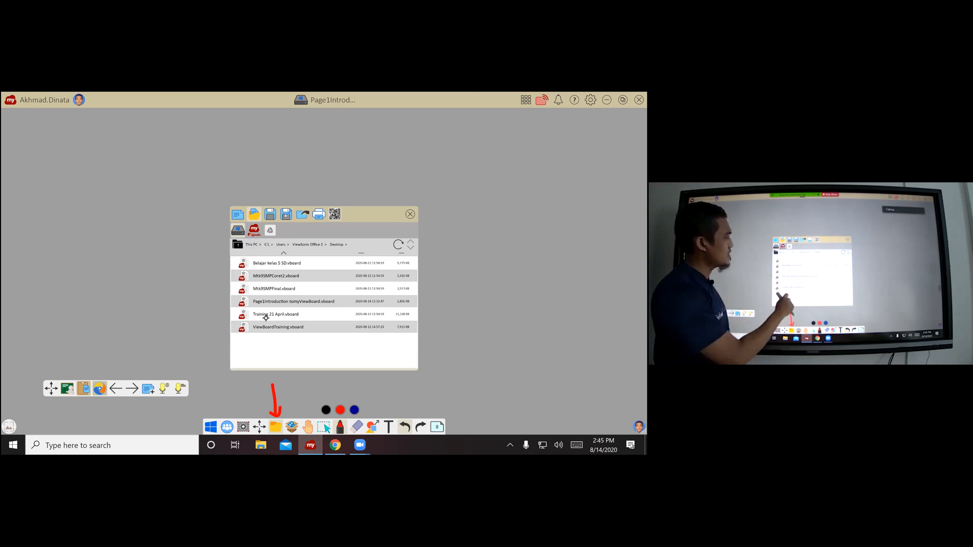
pyautogui.click(279, 293)
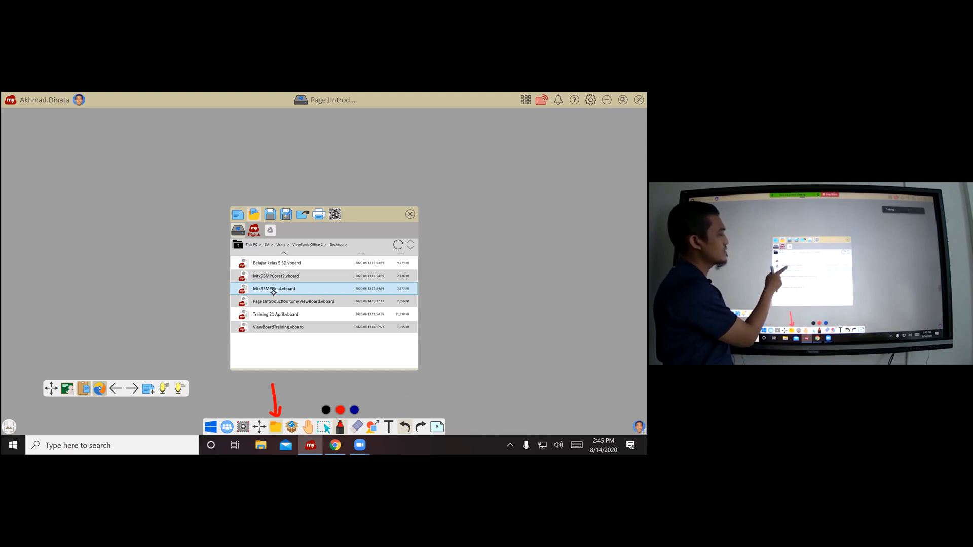
pyautogui.doubleClick(274, 293)
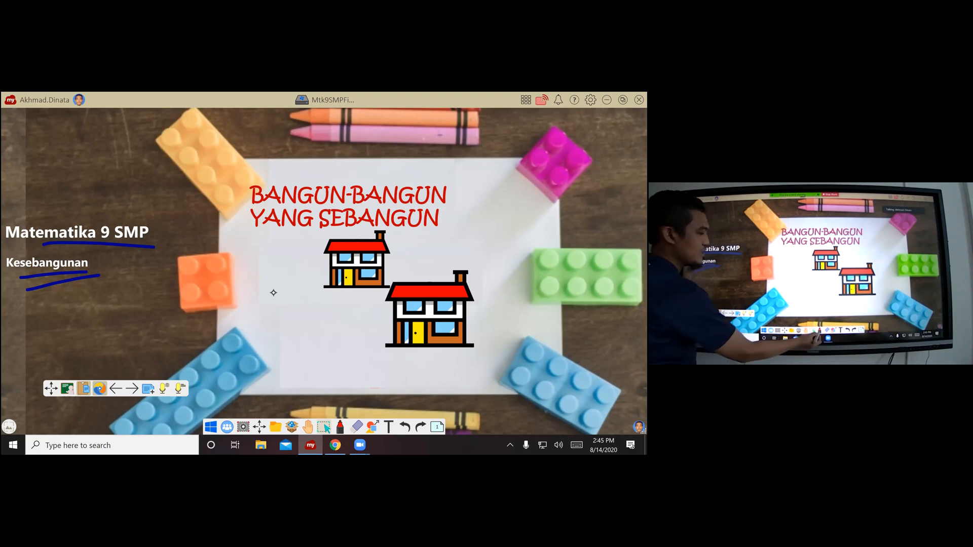
# With the red pen, underline both houses on the cover page and add a short dash before each title line
pyautogui.click(340, 426)
pyautogui.moveTo(325, 298); pyautogui.dragTo(370, 298)
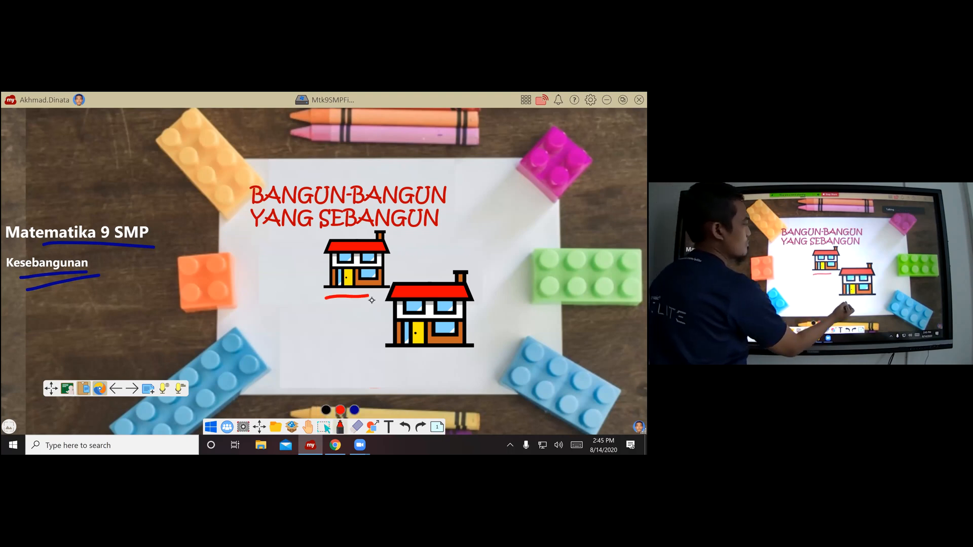
pyautogui.moveTo(402, 360); pyautogui.dragTo(453, 356)
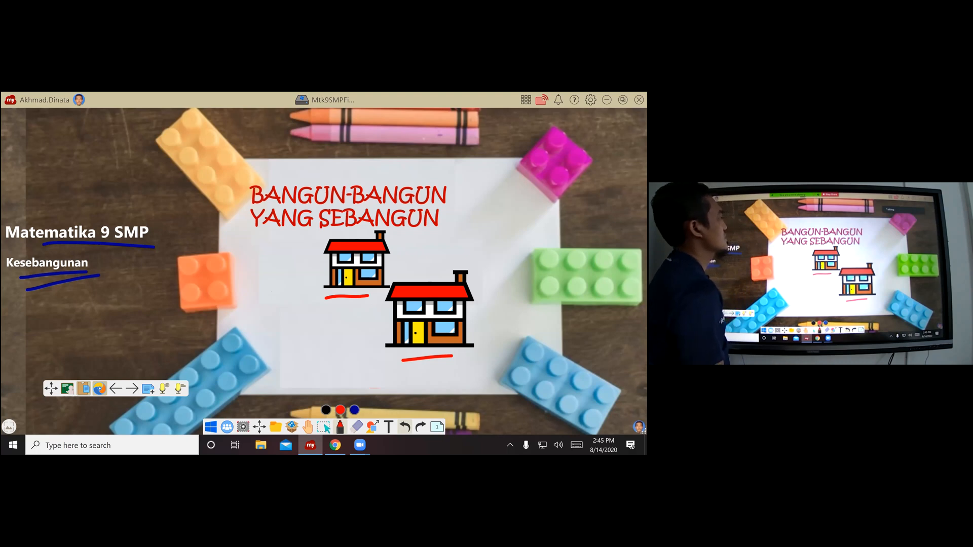
pyautogui.click(225, 203)
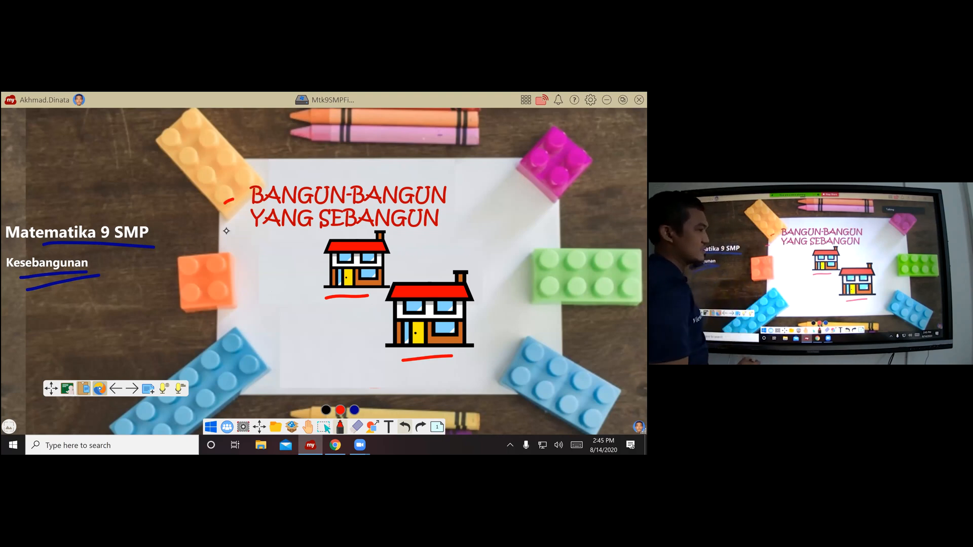
pyautogui.moveTo(211, 229); pyautogui.dragTo(222, 227)
# Circle the lower-right blue brick in red and retrace the underlines below Matematika 9 SMP and Kesebangunan
pyautogui.moveTo(532, 333)
pyautogui.mouseDown()
pyautogui.moveTo(506, 401)
pyautogui.moveTo(610, 405)
pyautogui.moveTo(548, 349)
pyautogui.mouseUp()
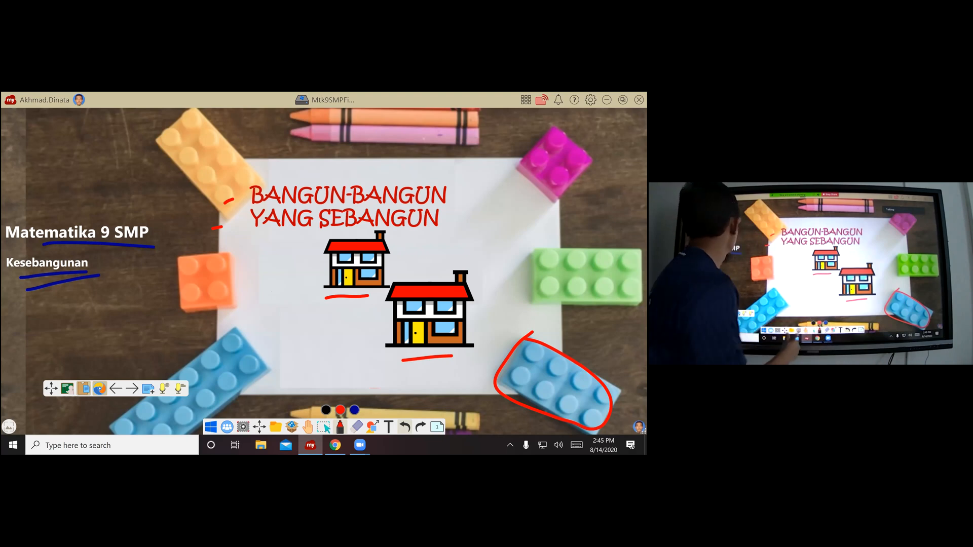
pyautogui.moveTo(44, 244); pyautogui.dragTo(155, 248)
pyautogui.moveTo(20, 278); pyautogui.dragTo(102, 278)
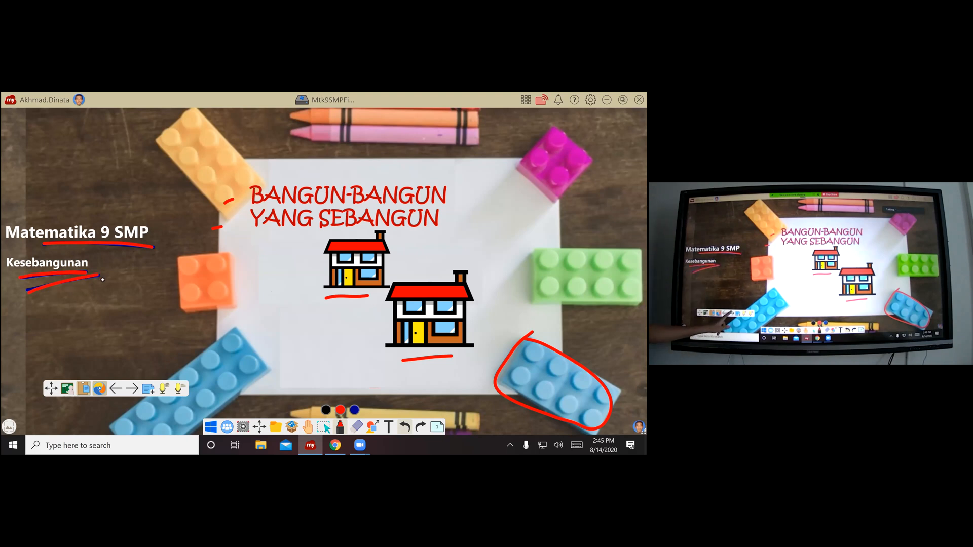
# On the next page, circle both cars, mark Syarat and its two conditions, and mark corners C and M in red
pyautogui.click(137, 390)
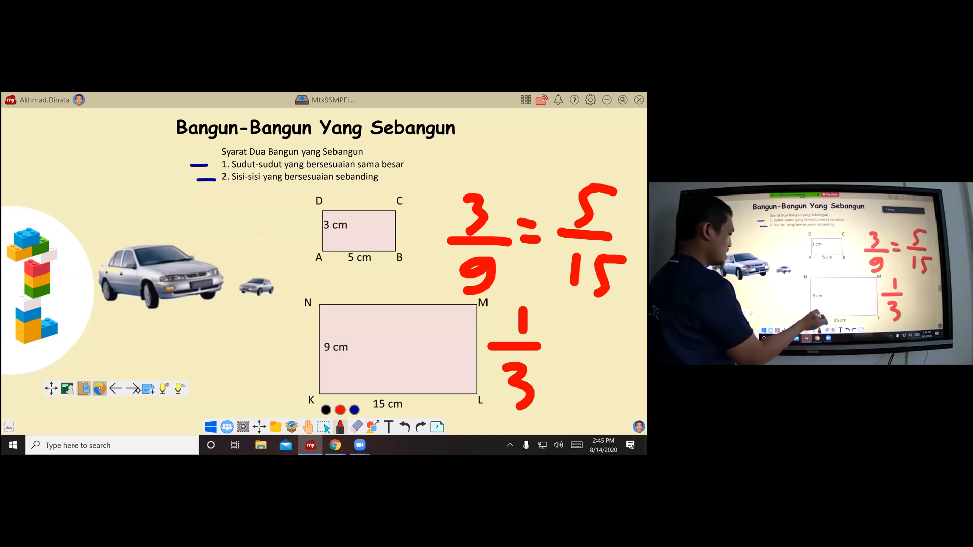
pyautogui.moveTo(276, 274)
pyautogui.mouseDown()
pyautogui.moveTo(233, 287)
pyautogui.moveTo(278, 279)
pyautogui.mouseUp()
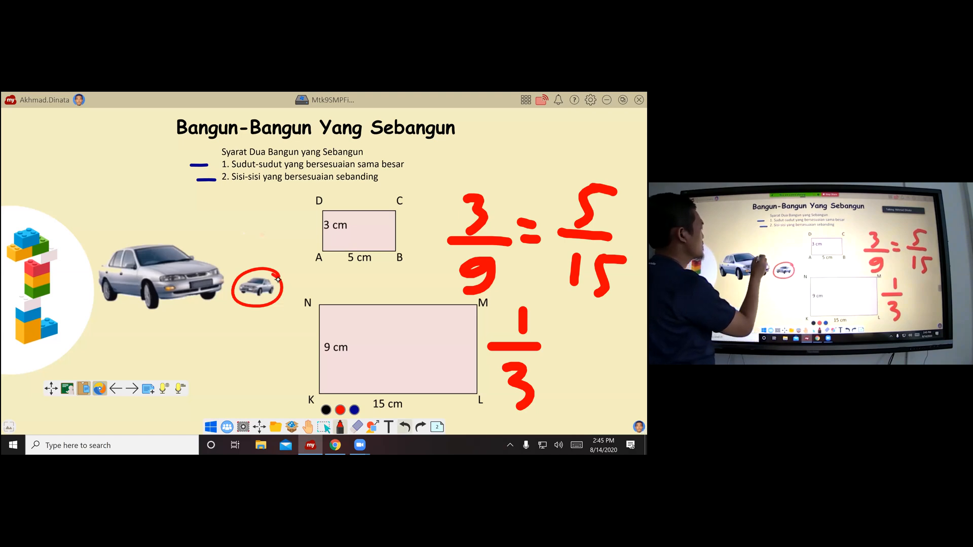
pyautogui.moveTo(194, 240)
pyautogui.mouseDown()
pyautogui.moveTo(226, 297)
pyautogui.moveTo(145, 243)
pyautogui.mouseUp()
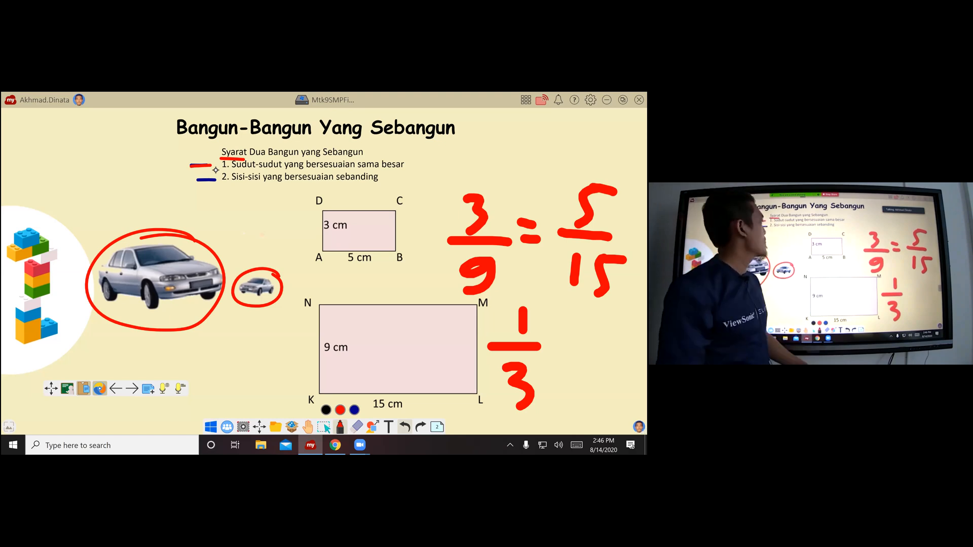
pyautogui.moveTo(390, 213); pyautogui.dragTo(395, 219)
pyautogui.moveTo(464, 305); pyautogui.dragTo(477, 314)
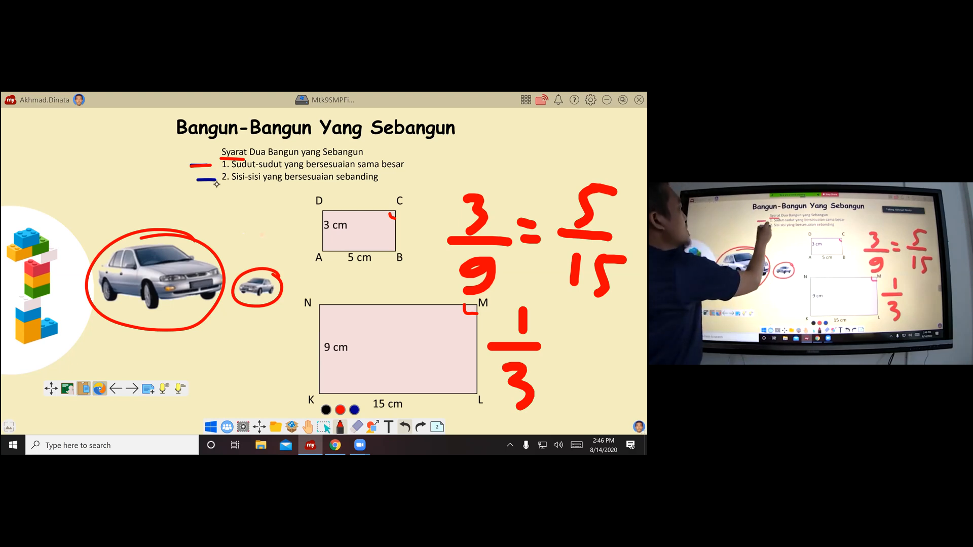
pyautogui.moveTo(196, 180); pyautogui.dragTo(217, 179)
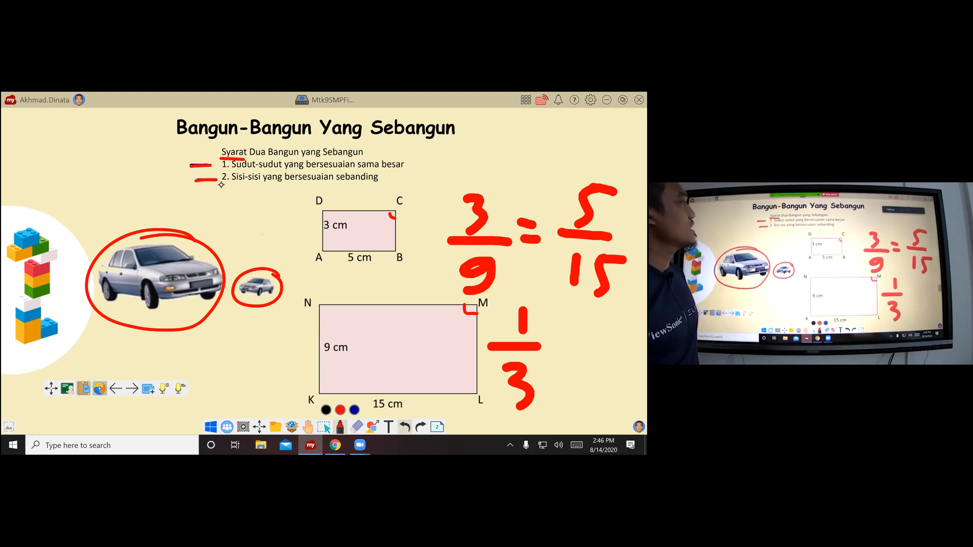
# Circle the matching rectangle sides in red, link 3 cm to 9 cm and 5 cm to 15 cm, and note ×3 for each
pyautogui.moveTo(323, 239)
pyautogui.mouseDown()
pyautogui.moveTo(341, 222)
pyautogui.moveTo(327, 239)
pyautogui.mouseUp()
pyautogui.moveTo(344, 338); pyautogui.dragTo(357, 351)
pyautogui.moveTo(315, 234)
pyautogui.mouseDown()
pyautogui.moveTo(298, 338)
pyautogui.moveTo(306, 349)
pyautogui.moveTo(293, 354)
pyautogui.mouseUp()
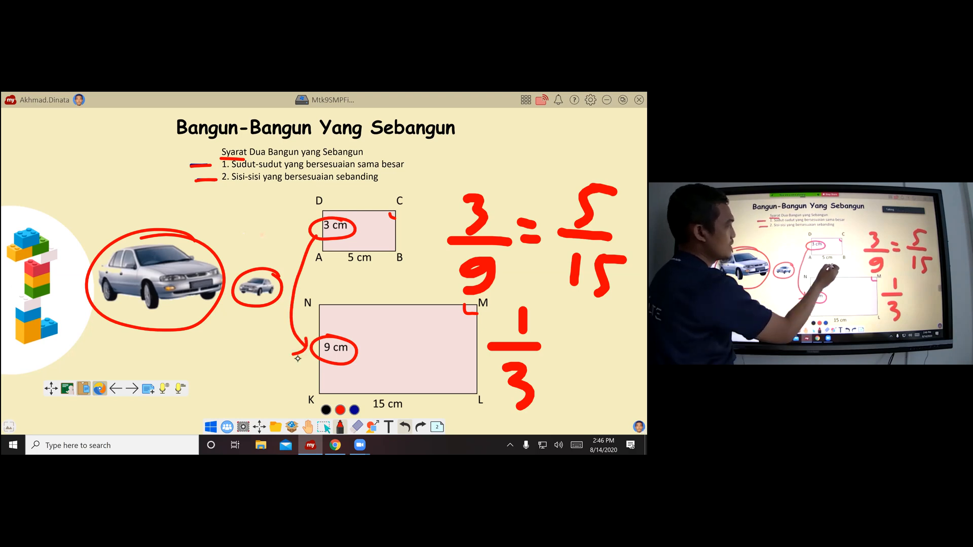
pyautogui.moveTo(366, 249)
pyautogui.mouseDown()
pyautogui.moveTo(339, 260)
pyautogui.moveTo(374, 251)
pyautogui.moveTo(362, 234)
pyautogui.mouseUp()
pyautogui.click(363, 221)
pyautogui.moveTo(362, 222)
pyautogui.mouseDown()
pyautogui.moveTo(354, 233)
pyautogui.moveTo(369, 236)
pyautogui.mouseUp()
pyautogui.moveTo(379, 271)
pyautogui.mouseDown()
pyautogui.moveTo(388, 267)
pyautogui.moveTo(397, 283)
pyautogui.moveTo(384, 295)
pyautogui.moveTo(412, 339)
pyautogui.moveTo(408, 388)
pyautogui.moveTo(398, 391)
pyautogui.mouseUp()
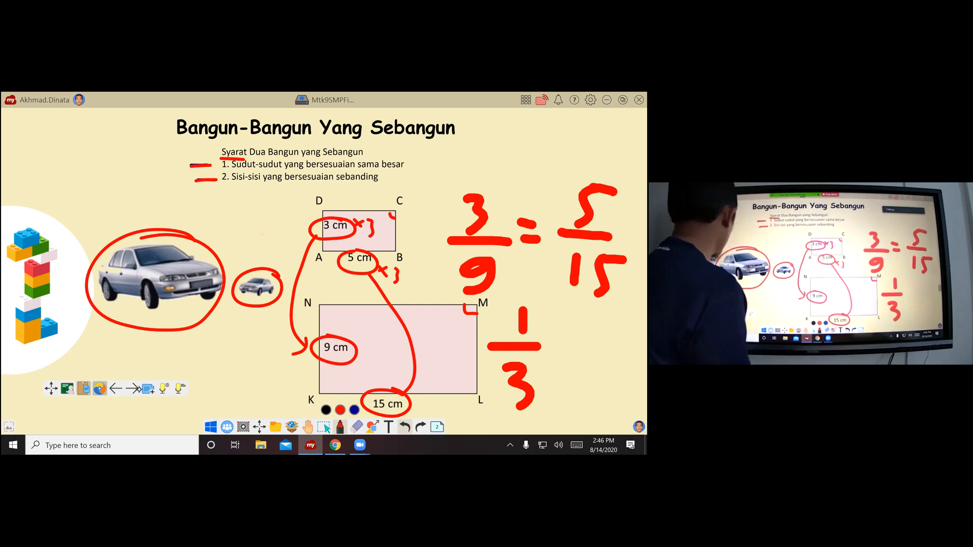
# On the Skala page, retrace the MAKET underlines and brick arrow in red, and circle the scale definition and formulas
pyautogui.click(138, 390)
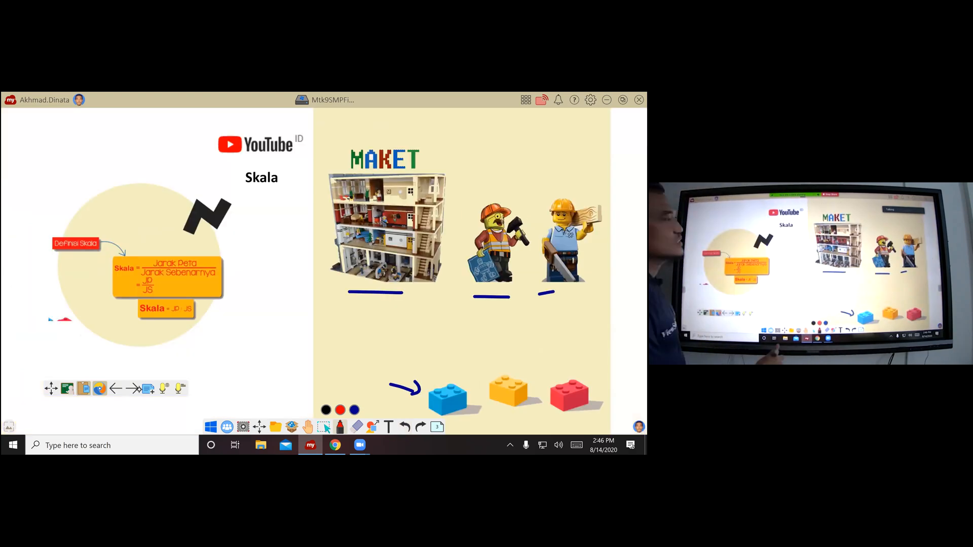
pyautogui.moveTo(346, 292); pyautogui.dragTo(408, 295)
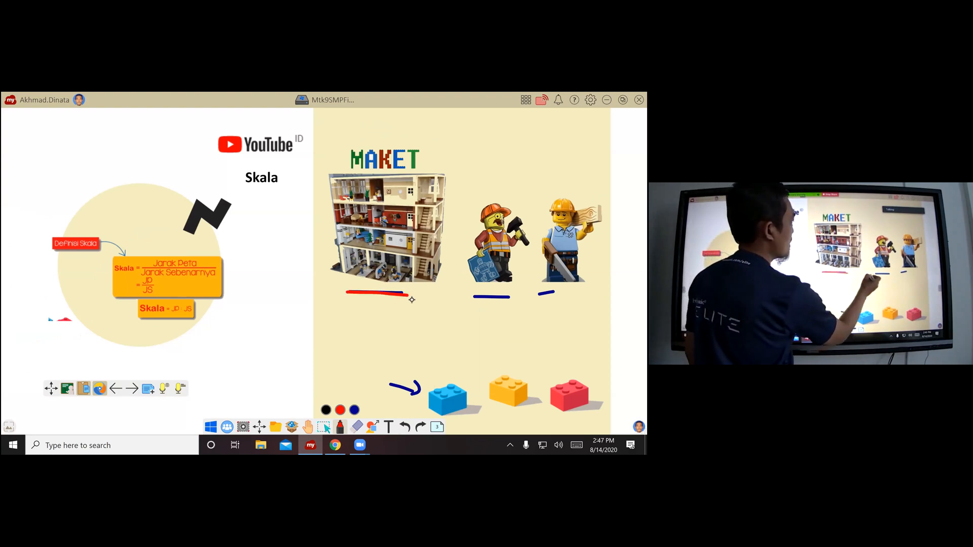
pyautogui.moveTo(471, 297); pyautogui.dragTo(510, 298)
pyautogui.moveTo(532, 293); pyautogui.dragTo(555, 290)
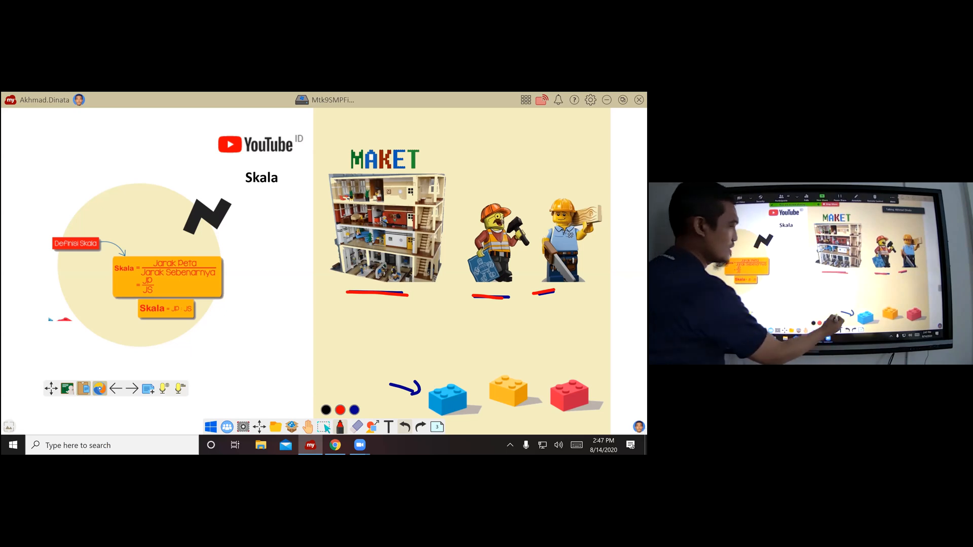
pyautogui.moveTo(386, 381)
pyautogui.mouseDown()
pyautogui.moveTo(419, 392)
pyautogui.moveTo(413, 378)
pyautogui.mouseUp()
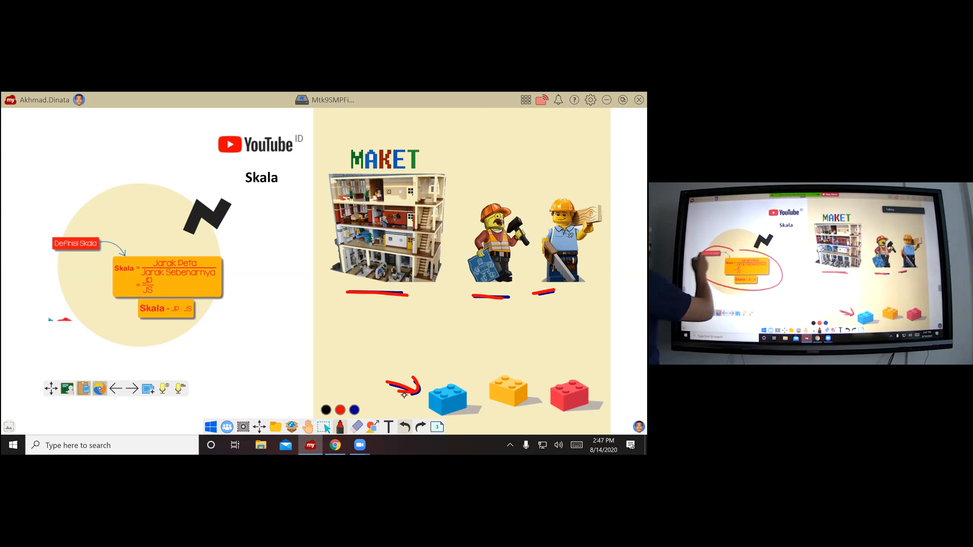
pyautogui.moveTo(132, 238); pyautogui.dragTo(97, 250)
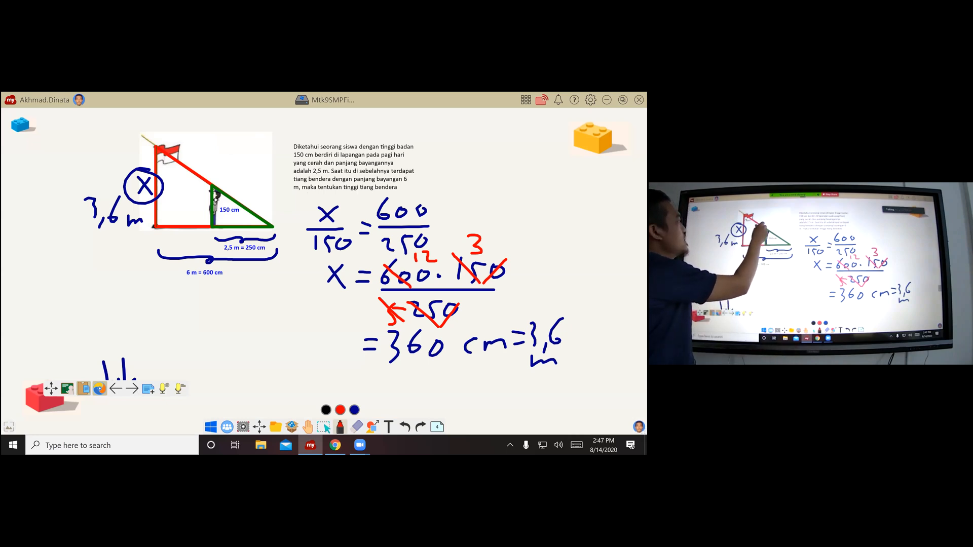
# On the flagpole problem page, circle the student and point an arrow at the flag in red, and write x/150 = ... below the triangle
pyautogui.moveTo(218, 183)
pyautogui.mouseDown()
pyautogui.moveTo(205, 212)
pyautogui.moveTo(221, 233)
pyautogui.moveTo(226, 187)
pyautogui.mouseUp()
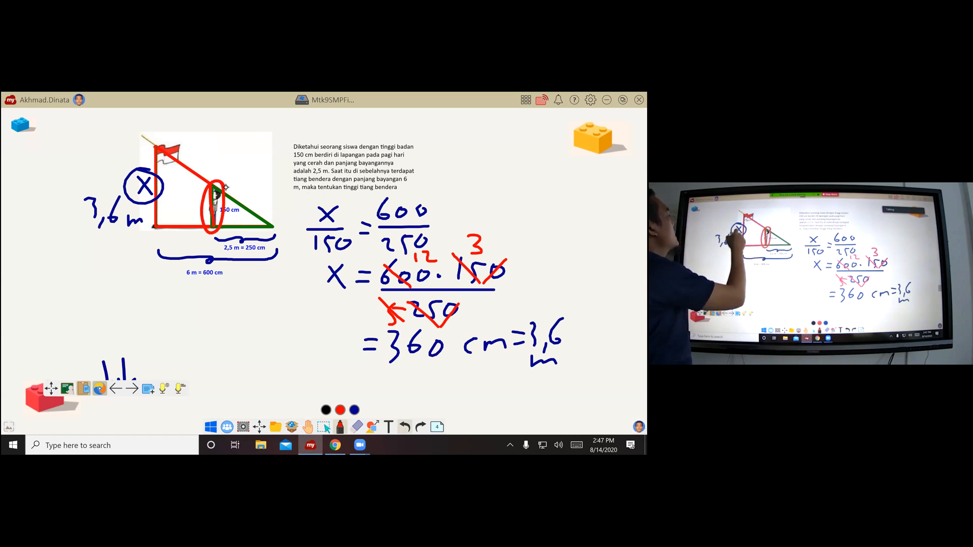
pyautogui.moveTo(199, 116)
pyautogui.mouseDown()
pyautogui.moveTo(168, 144)
pyautogui.moveTo(183, 143)
pyautogui.mouseUp()
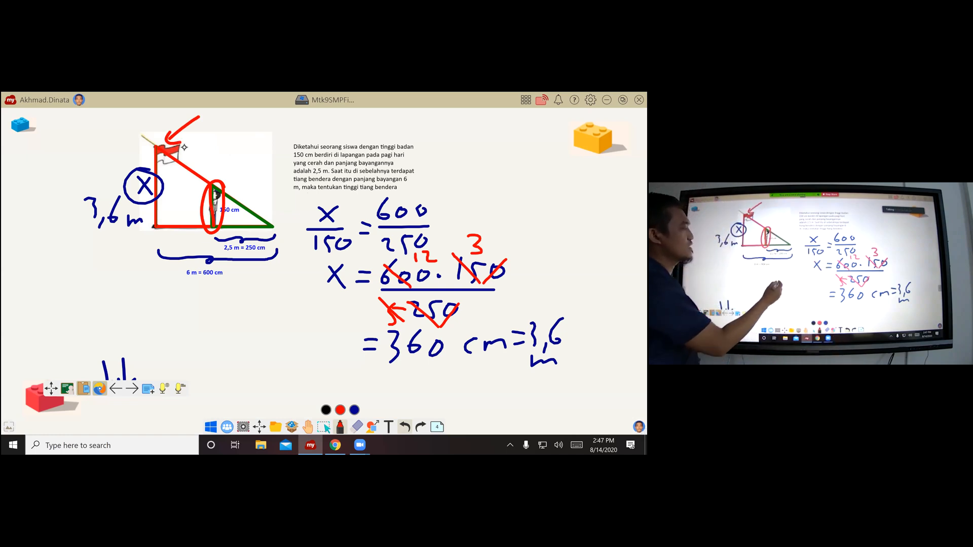
pyautogui.moveTo(224, 299); pyautogui.dragTo(239, 315)
pyautogui.moveTo(239, 298)
pyautogui.mouseDown()
pyautogui.moveTo(226, 316)
pyautogui.moveTo(256, 327)
pyautogui.mouseUp()
pyautogui.moveTo(220, 339)
pyautogui.mouseDown()
pyautogui.moveTo(221, 358)
pyautogui.moveTo(271, 321)
pyautogui.mouseUp()
pyautogui.moveTo(266, 329); pyautogui.dragTo(272, 329)
pyautogui.click(285, 317)
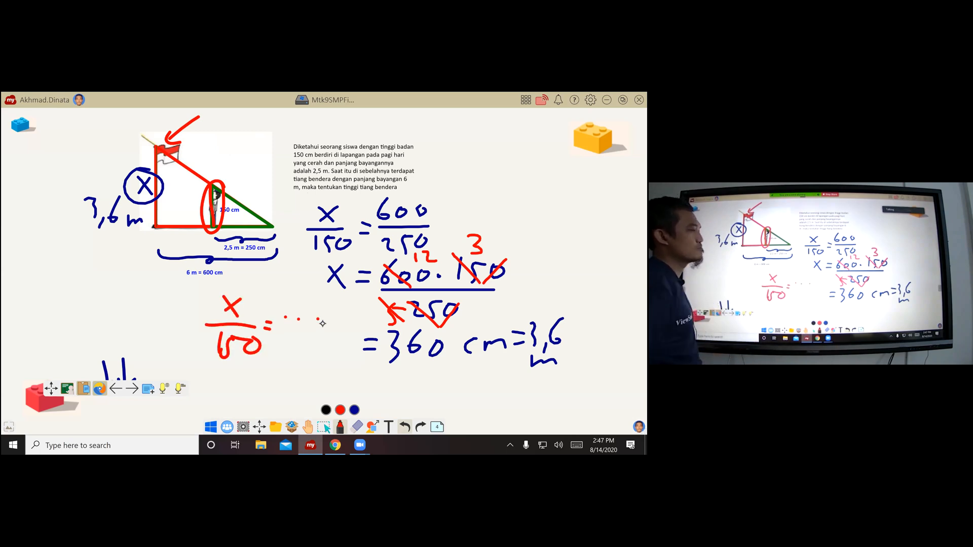
# Page through the 2016 exam question and the triangle solution to the Bonus page, and bring its whole trapezoid photo into view
pyautogui.click(133, 390)
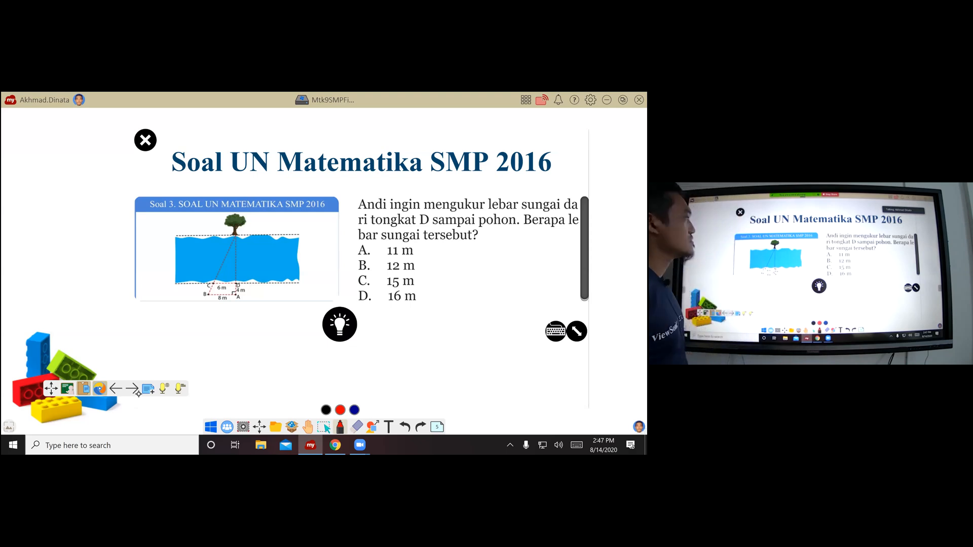
pyautogui.click(133, 388)
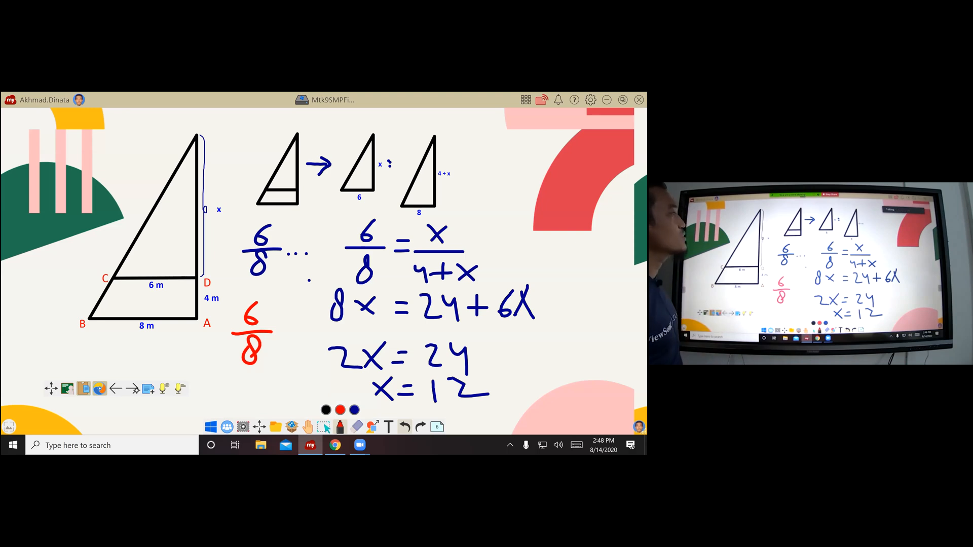
pyautogui.click(132, 389)
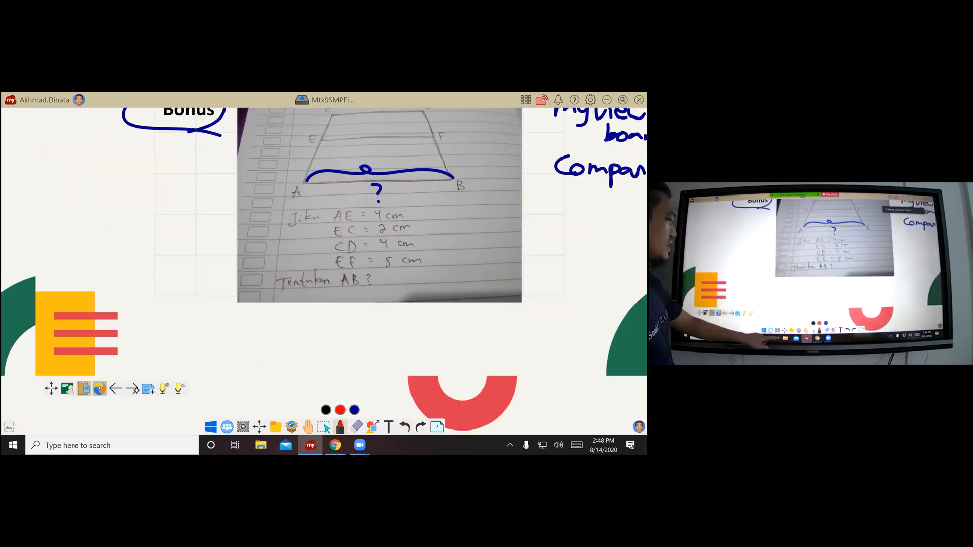
pyautogui.click(308, 427)
pyautogui.moveTo(261, 332); pyautogui.dragTo(197, 413)
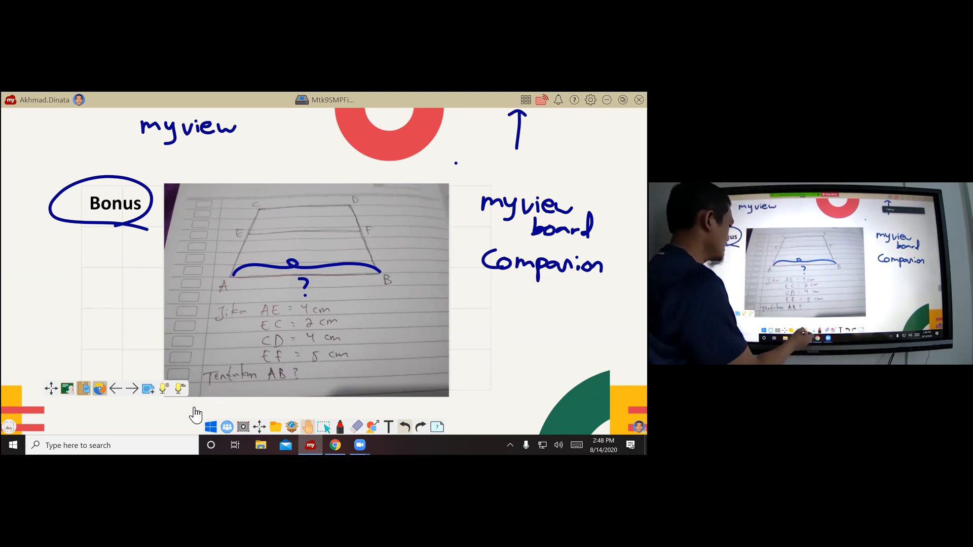
# On the Bonus page, retrace the brace over AB and the question mark in red, and write a circled x beside them
pyautogui.click(340, 426)
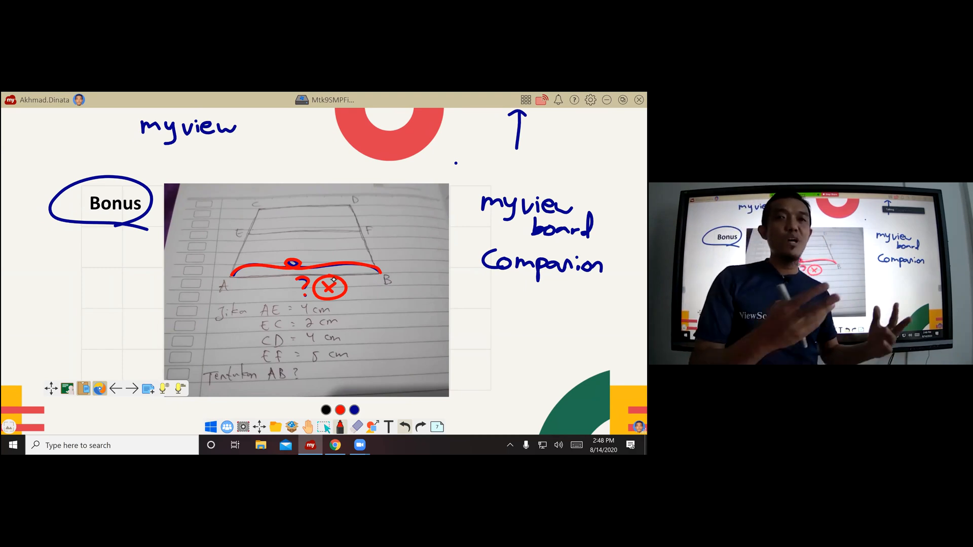
# Add a blank page after the photo page, write "myviewboard companion" in red, and point an arrow at the notification bell
pyautogui.click(133, 389)
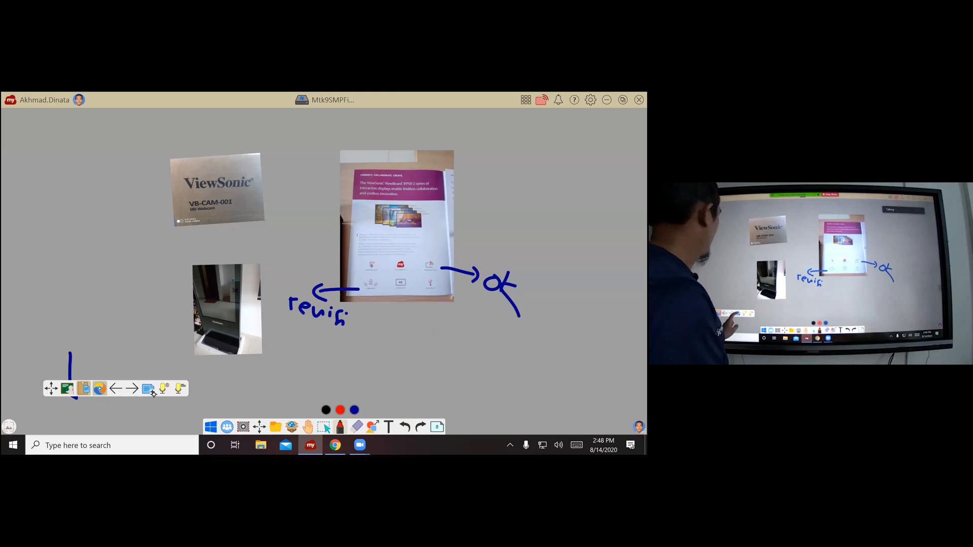
pyautogui.click(149, 389)
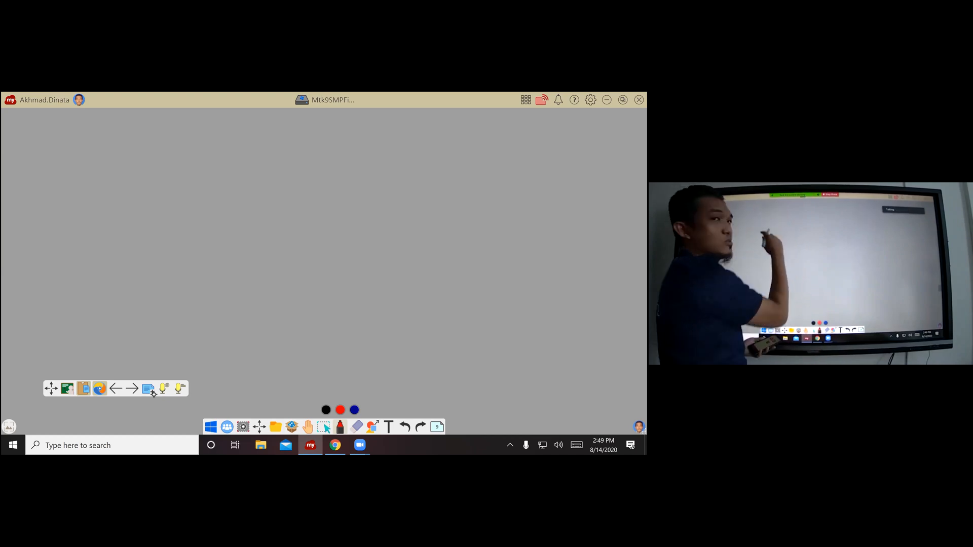
pyautogui.moveTo(231, 150)
pyautogui.mouseDown()
pyautogui.moveTo(251, 138)
pyautogui.moveTo(253, 165)
pyautogui.mouseUp()
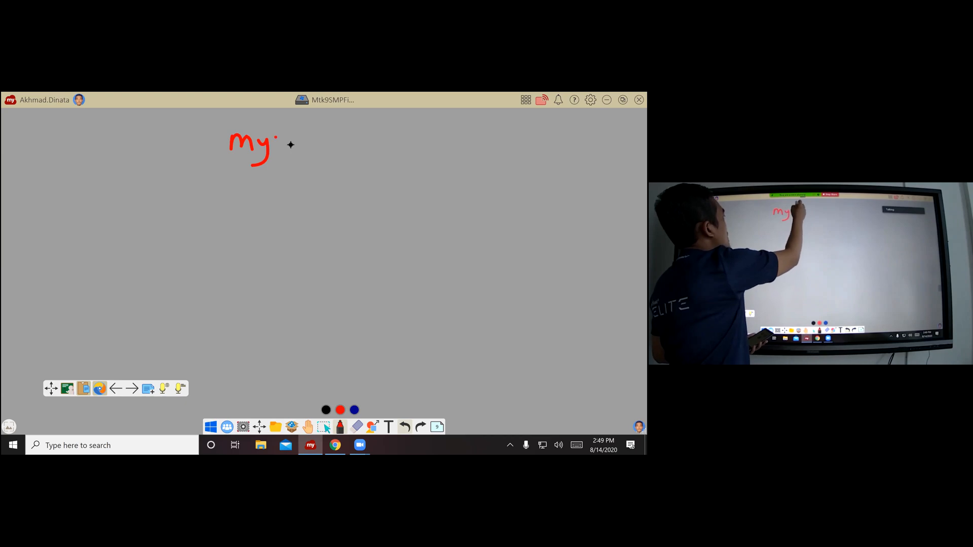
pyautogui.moveTo(317, 143); pyautogui.dragTo(338, 145)
pyautogui.moveTo(343, 126); pyautogui.dragTo(349, 151)
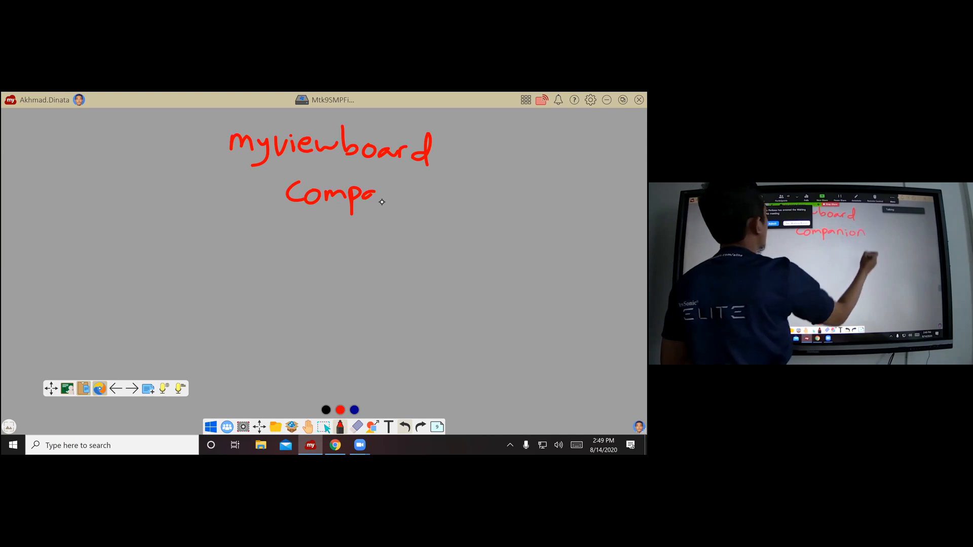
pyautogui.moveTo(376, 192); pyautogui.dragTo(382, 202)
pyautogui.moveTo(386, 189); pyautogui.dragTo(399, 205)
pyautogui.moveTo(407, 192); pyautogui.dragTo(409, 205)
pyautogui.moveTo(423, 192); pyautogui.dragTo(425, 193)
pyautogui.moveTo(436, 190); pyautogui.dragTo(453, 205)
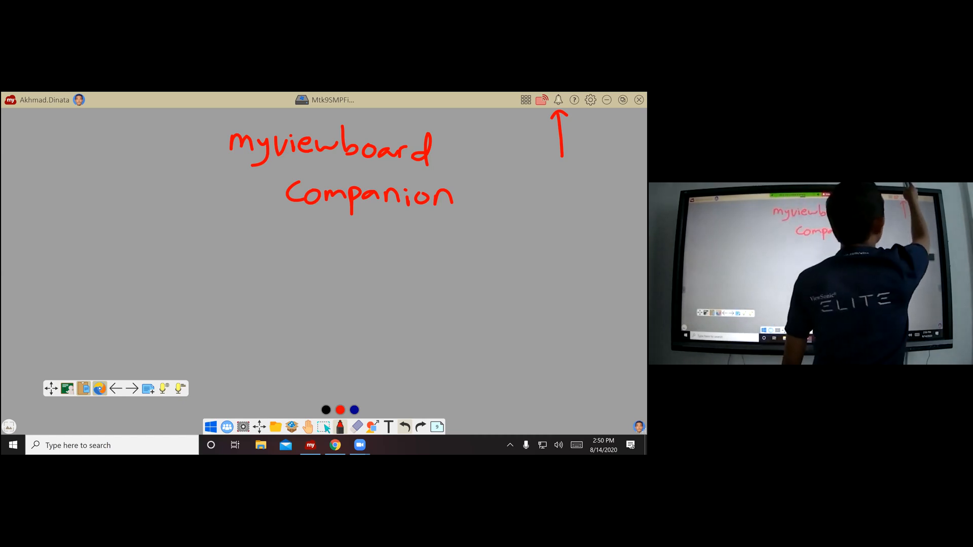
# Open the thrown brochure photo from the notifications and insert both thrown pictures onto the page
pyautogui.click(558, 100)
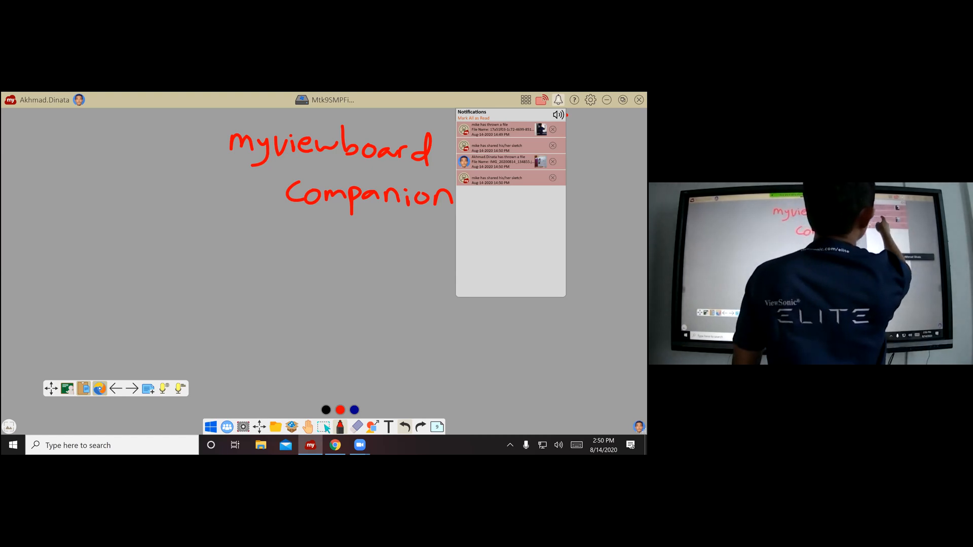
pyautogui.click(502, 161)
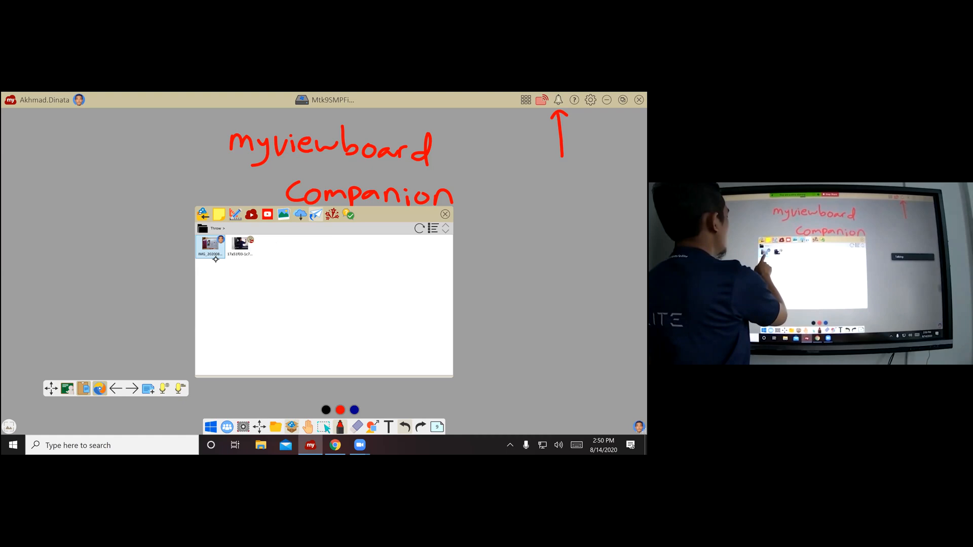
pyautogui.doubleClick(215, 259)
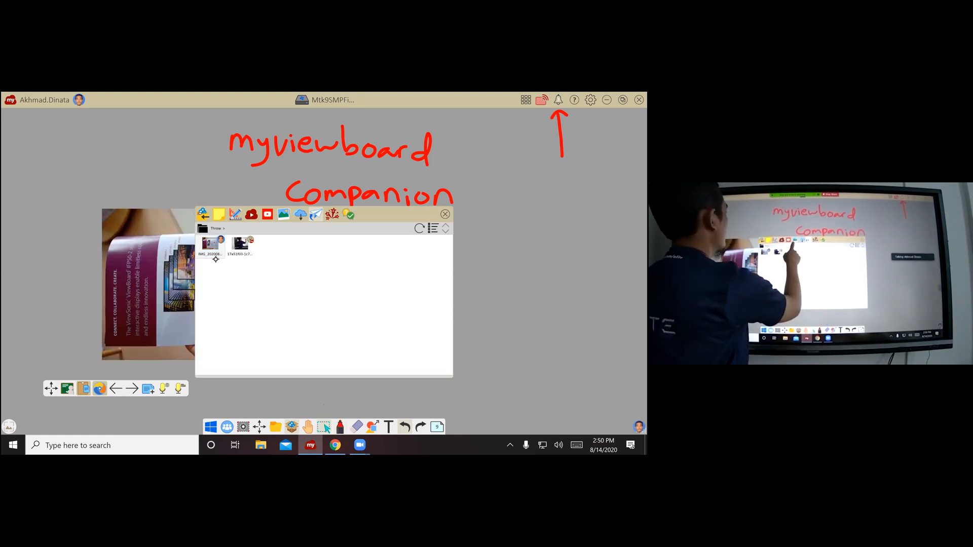
pyautogui.click(240, 246)
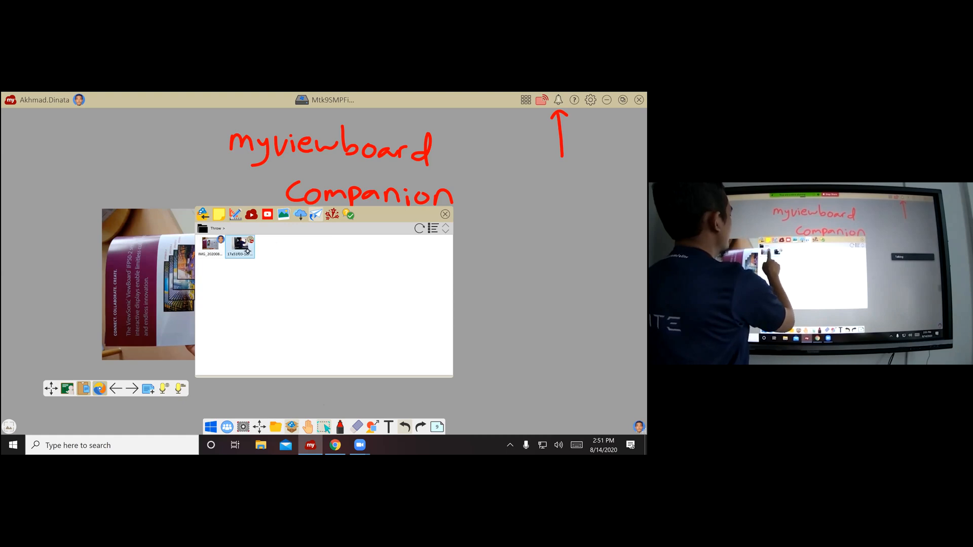
pyautogui.doubleClick(246, 250)
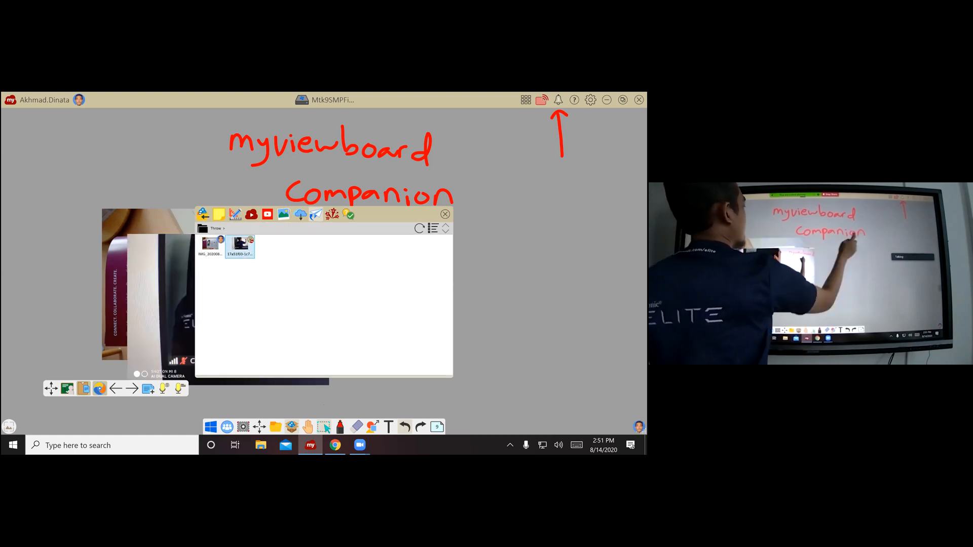
pyautogui.click(445, 214)
# Place the brochure photo upright below the heading's end, and shrink the camera photo and set it on the opposite side
pyautogui.click(217, 224)
pyautogui.moveTo(259, 227); pyautogui.dragTo(544, 256)
pyautogui.moveTo(435, 309); pyautogui.dragTo(416, 309)
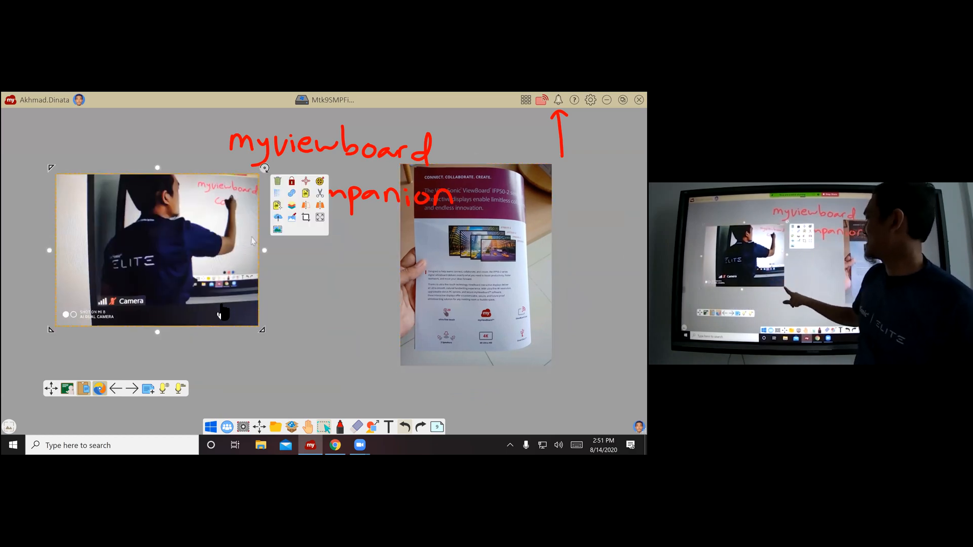
pyautogui.moveTo(260, 327); pyautogui.dragTo(225, 300)
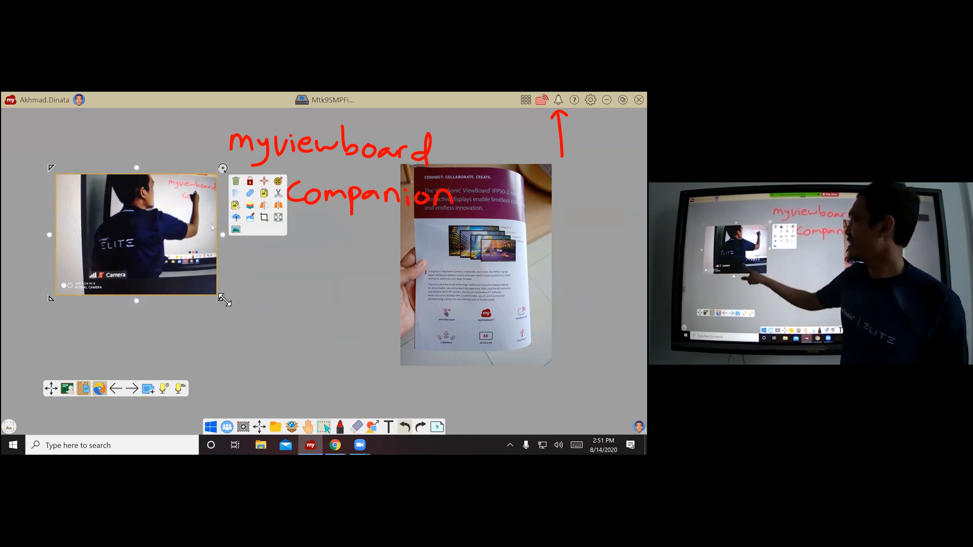
pyautogui.moveTo(175, 270); pyautogui.dragTo(183, 296)
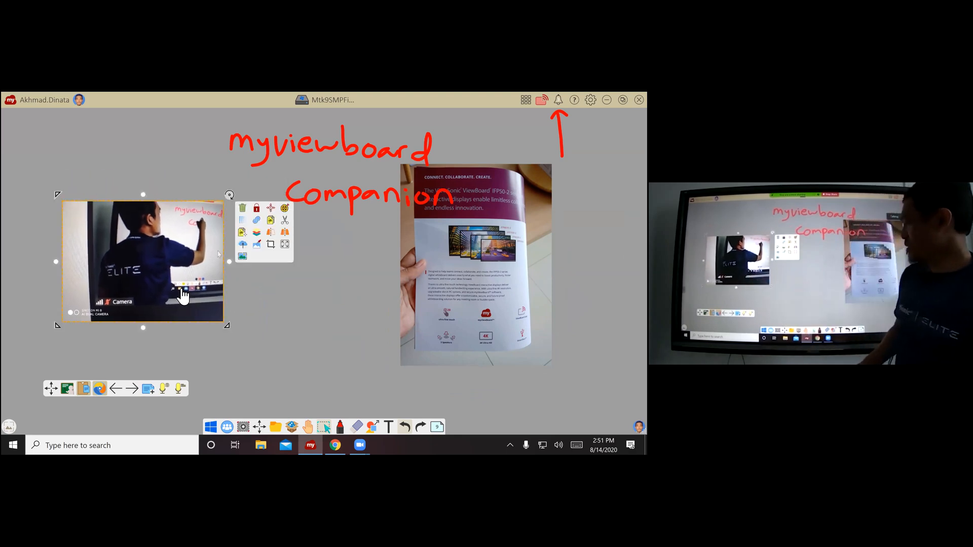
# Circle two brochure icons in red, link one to a check mark and the other to "revisi", and write an underlined 95
pyautogui.click(345, 430)
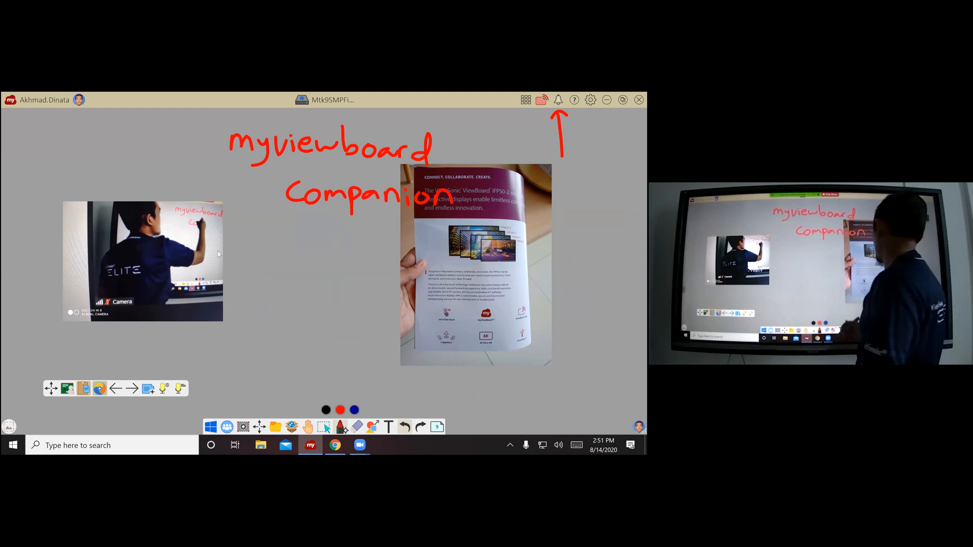
pyautogui.moveTo(471, 301); pyautogui.dragTo(421, 305)
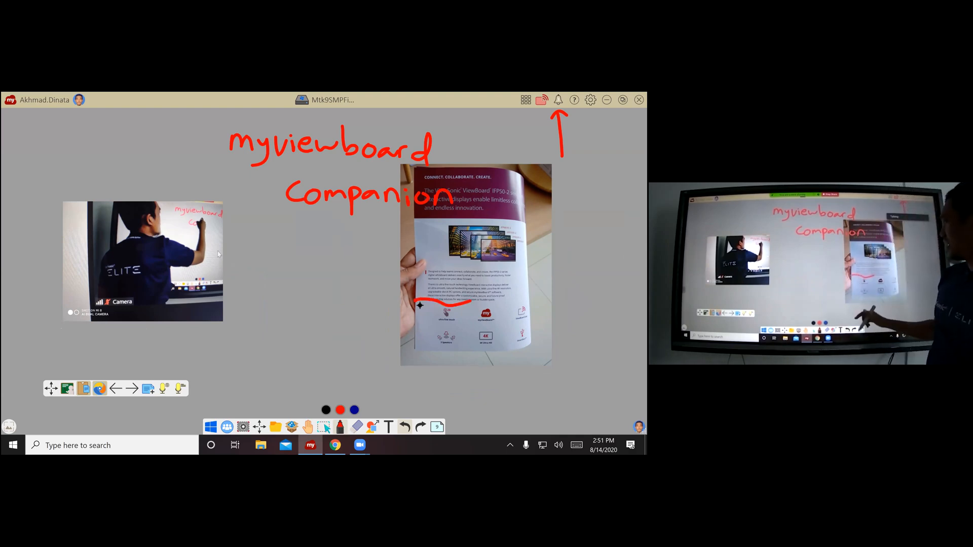
pyautogui.hotkey('ctrl', 'z')
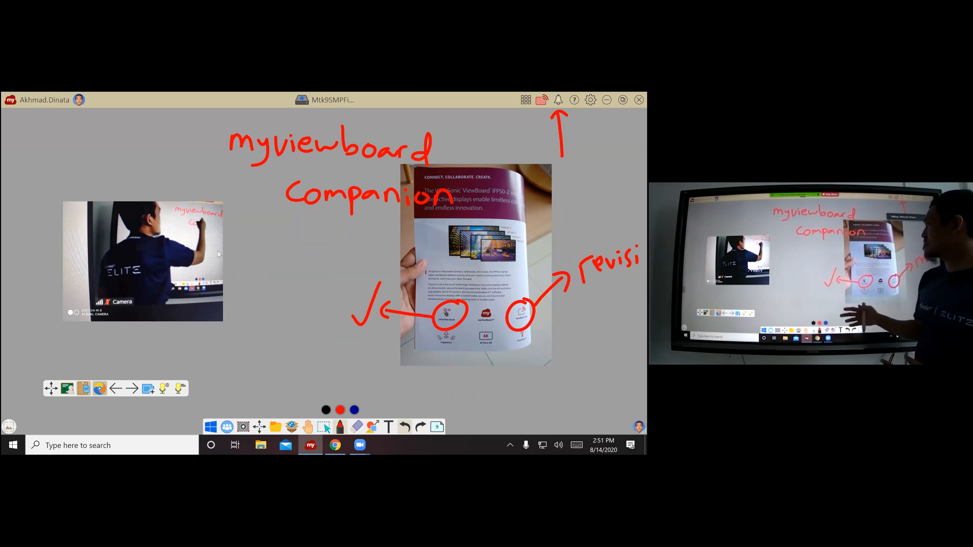
pyautogui.moveTo(387, 238)
pyautogui.mouseDown()
pyautogui.moveTo(404, 245)
pyautogui.moveTo(387, 269)
pyautogui.mouseUp()
pyautogui.moveTo(417, 239)
pyautogui.mouseDown()
pyautogui.moveTo(415, 262)
pyautogui.moveTo(431, 235)
pyautogui.moveTo(438, 264)
pyautogui.mouseUp()
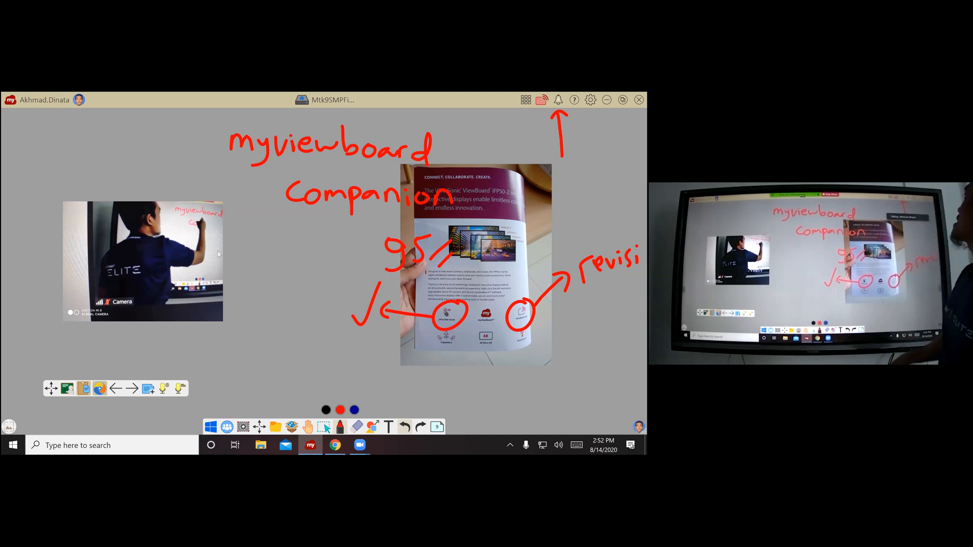
# Open the newest thrown file from the notifications and insert its M2 projector picture onto the page
pyautogui.click(558, 100)
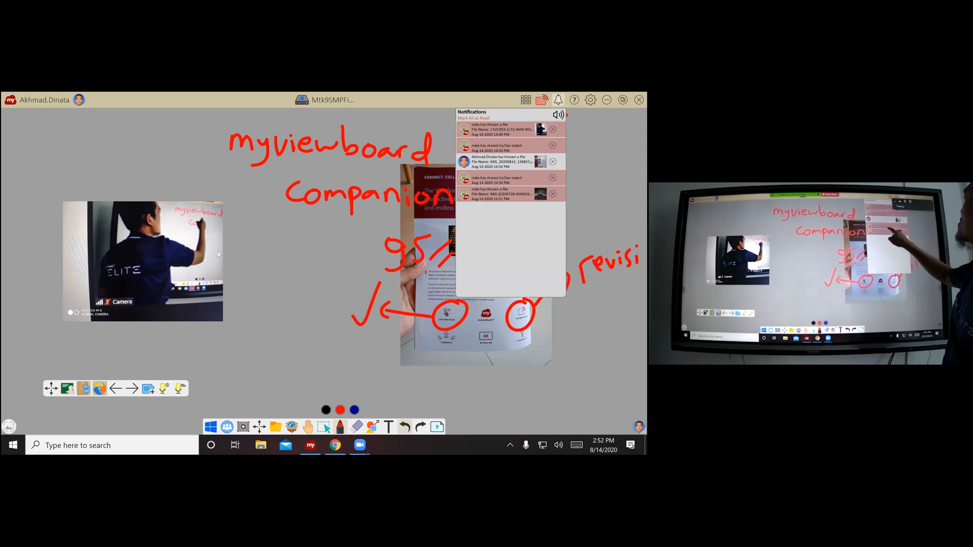
pyautogui.click(509, 193)
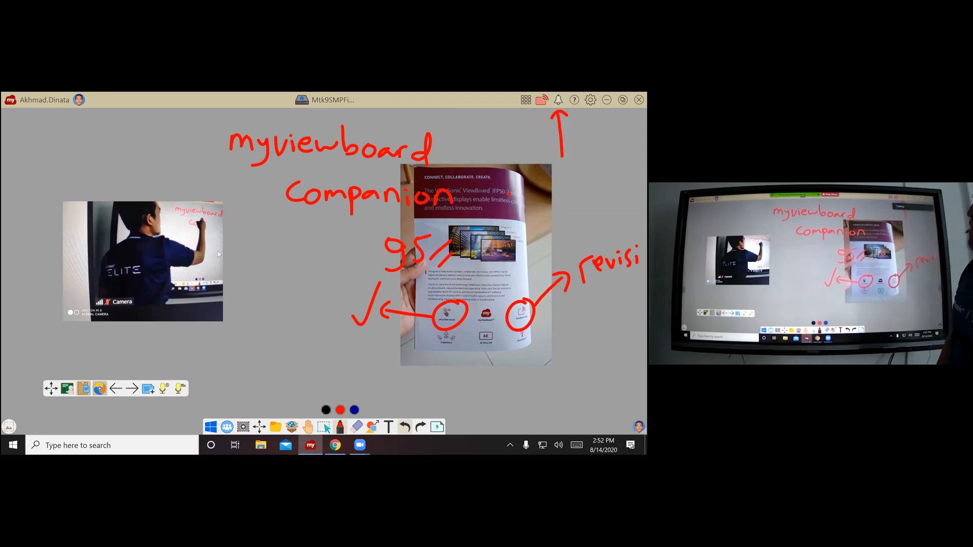
pyautogui.click(558, 100)
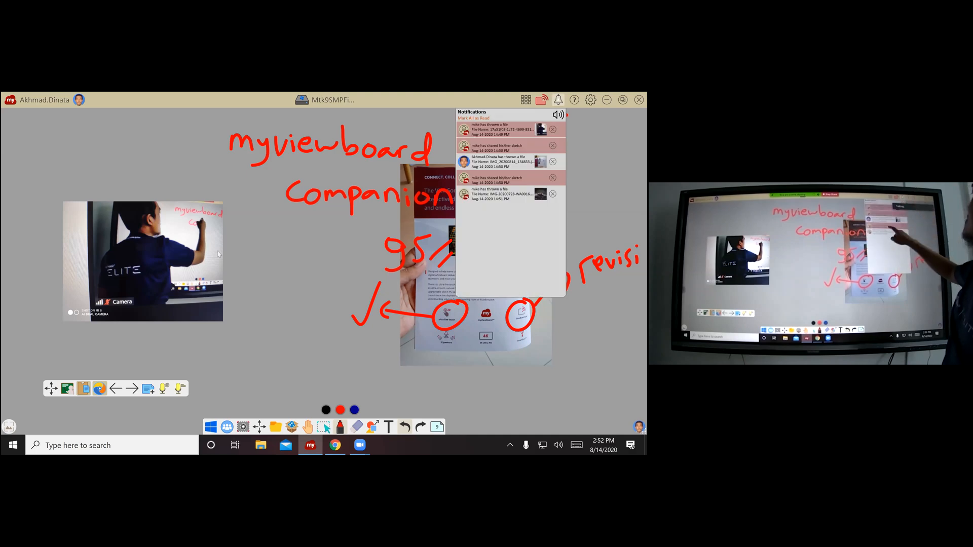
pyautogui.click(510, 193)
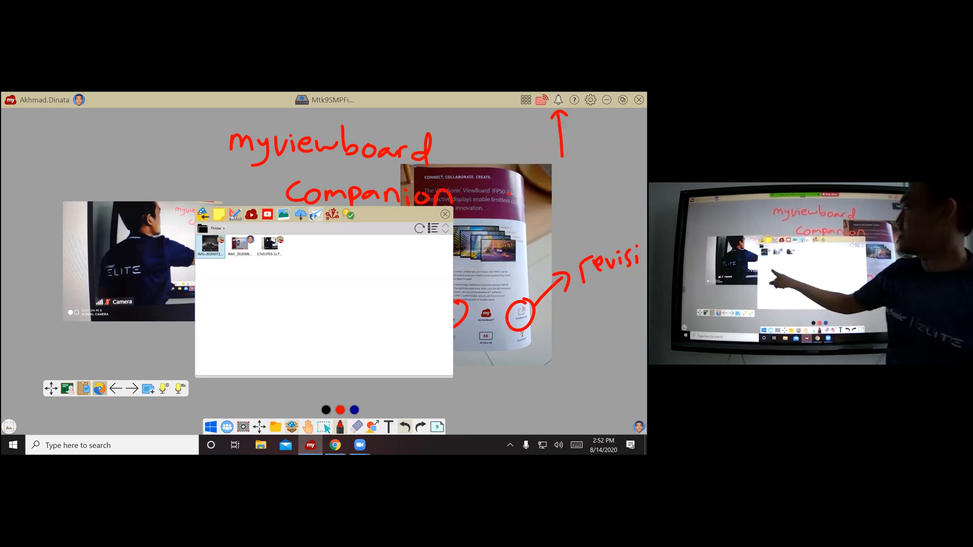
pyautogui.doubleClick(220, 255)
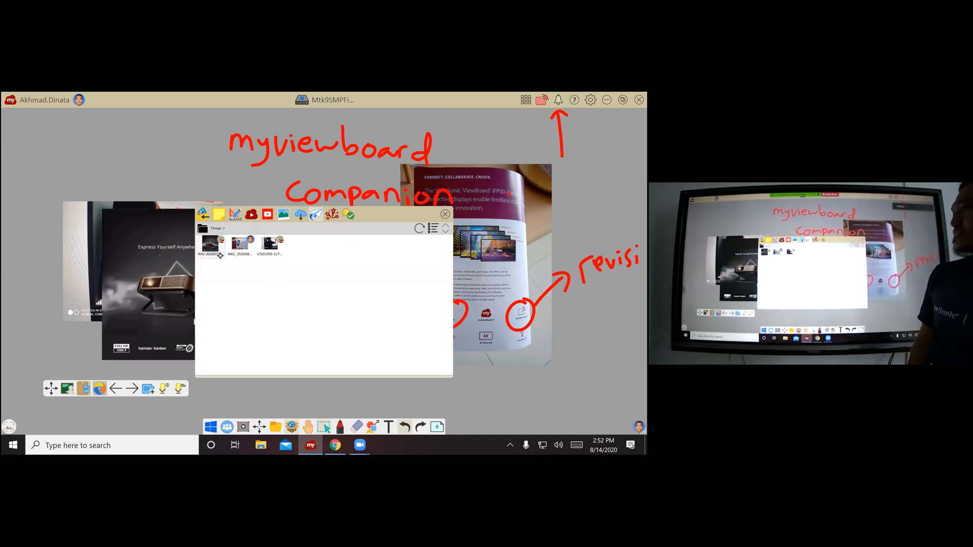
# Enlarge the M2 projector picture and move it over the camera photo, clear of the brochure
pyautogui.click(226, 263)
pyautogui.moveTo(226, 264); pyautogui.dragTo(251, 211)
pyautogui.moveTo(284, 315); pyautogui.dragTo(360, 375)
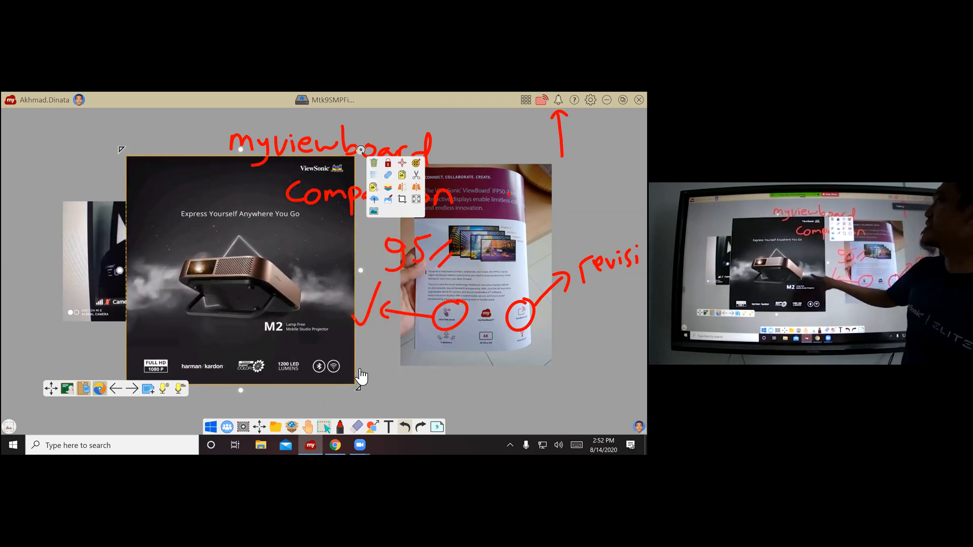
pyautogui.moveTo(283, 290); pyautogui.dragTo(246, 282)
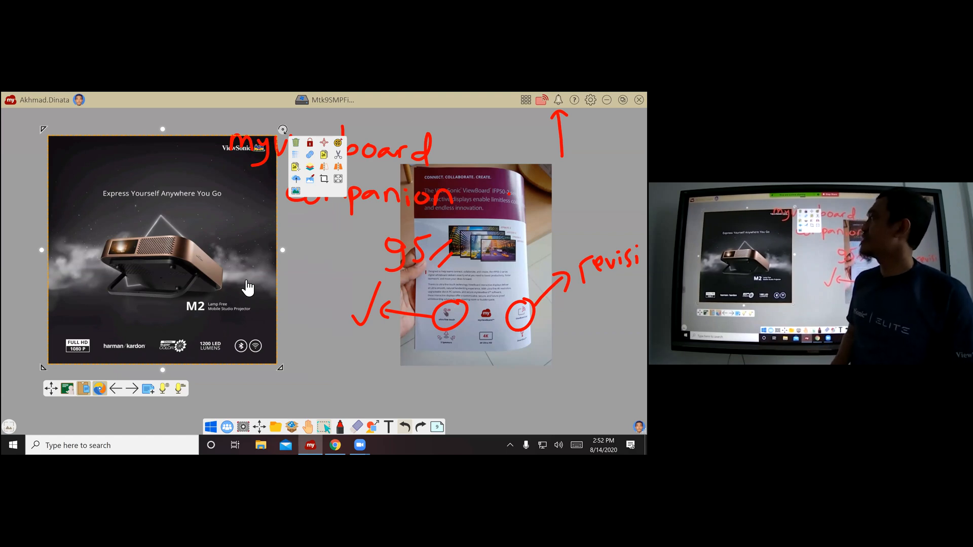
pyautogui.moveTo(257, 307); pyautogui.dragTo(252, 311)
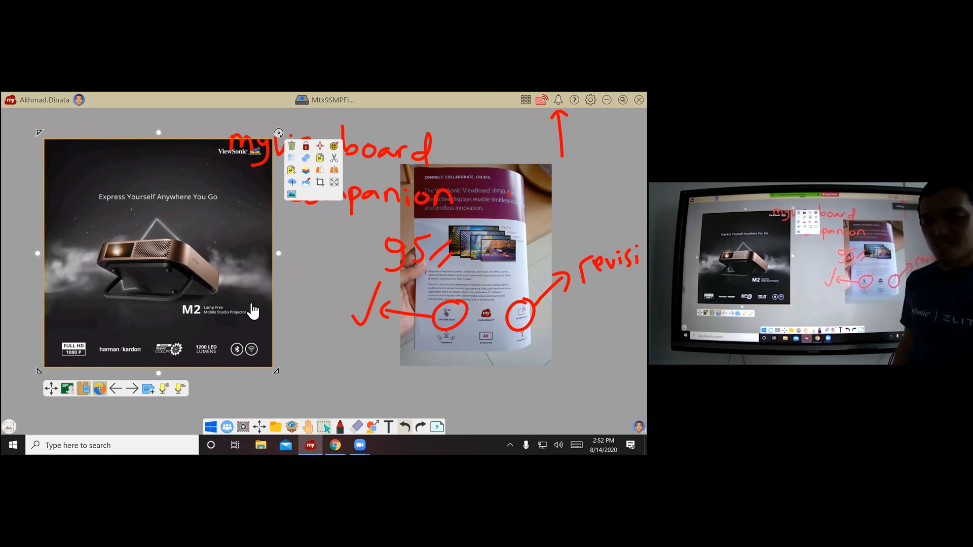
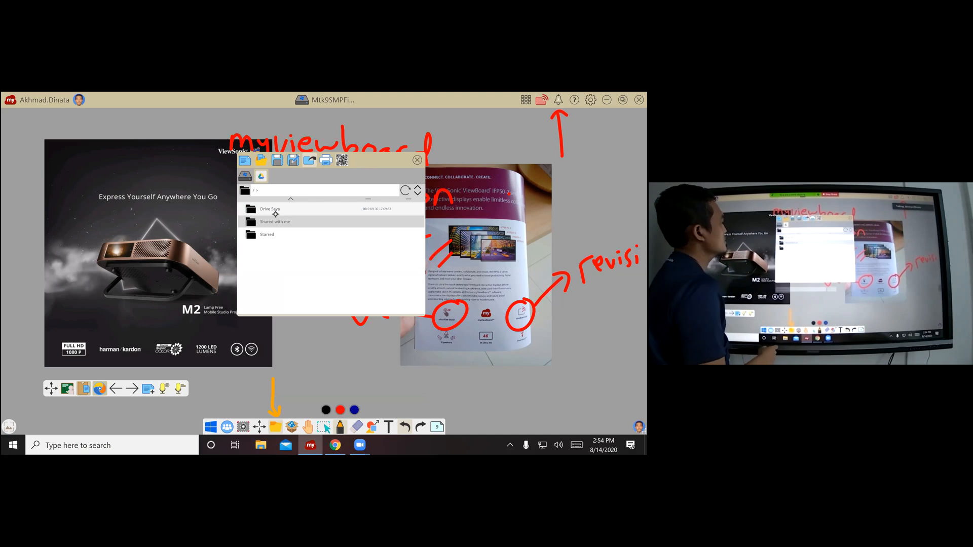
# Set up a PPTX export named "Tes" in the Drive Saya folder, and close the file window without exporting
pyautogui.click(377, 332)
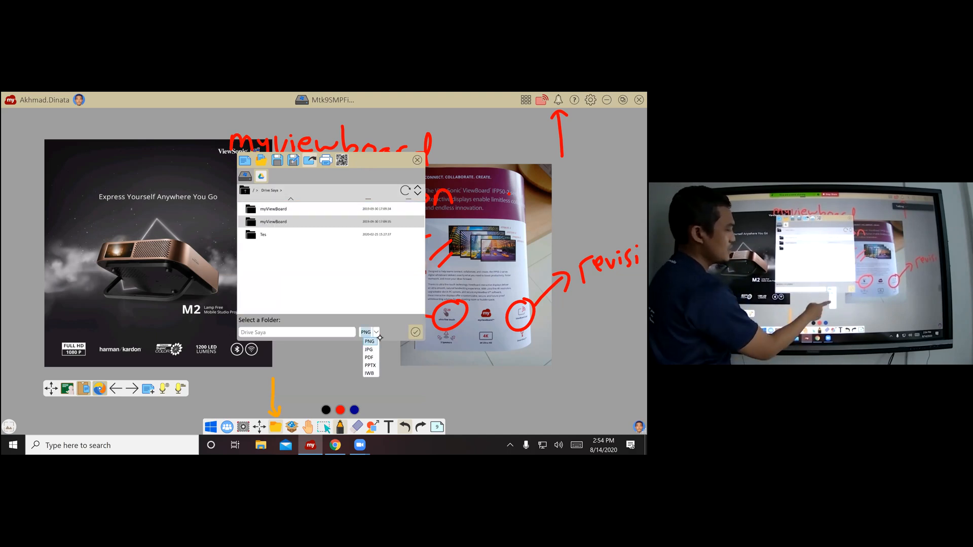
pyautogui.click(371, 366)
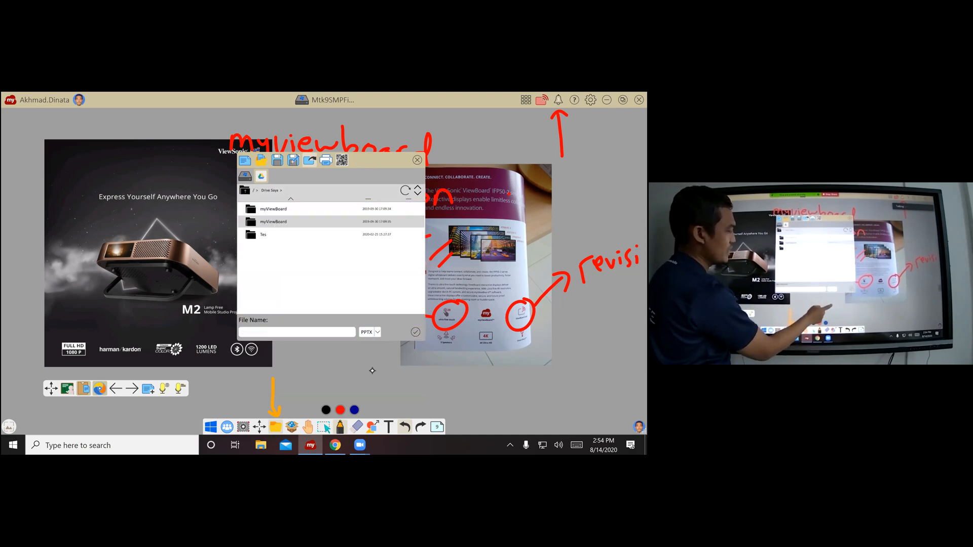
pyautogui.click(281, 335)
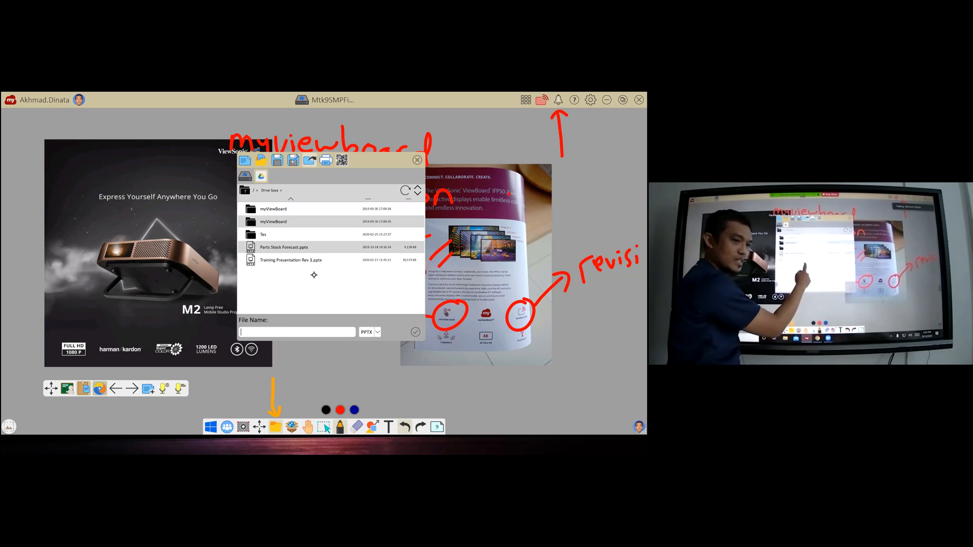
pyautogui.moveTo(350, 301); pyautogui.dragTo(331, 258)
pyautogui.write('Tes')
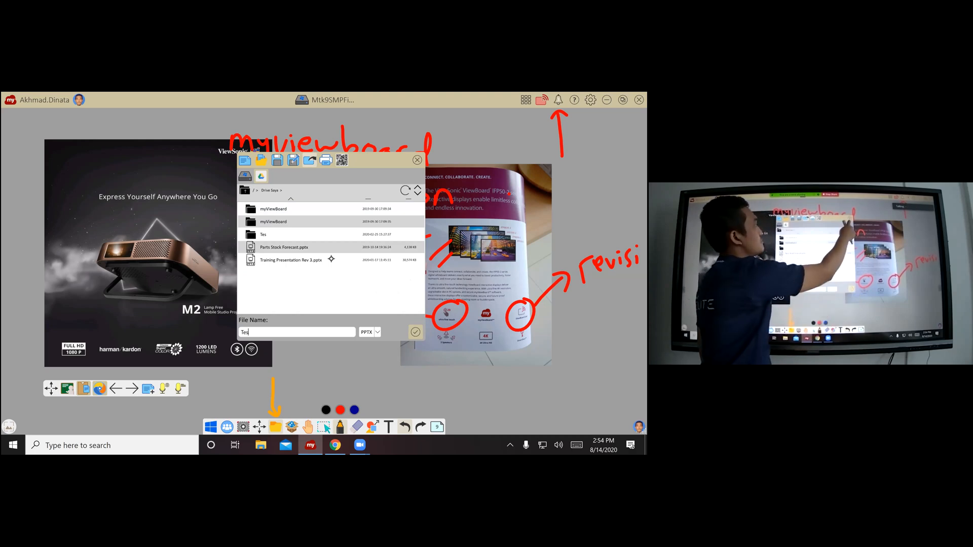
pyautogui.click(418, 160)
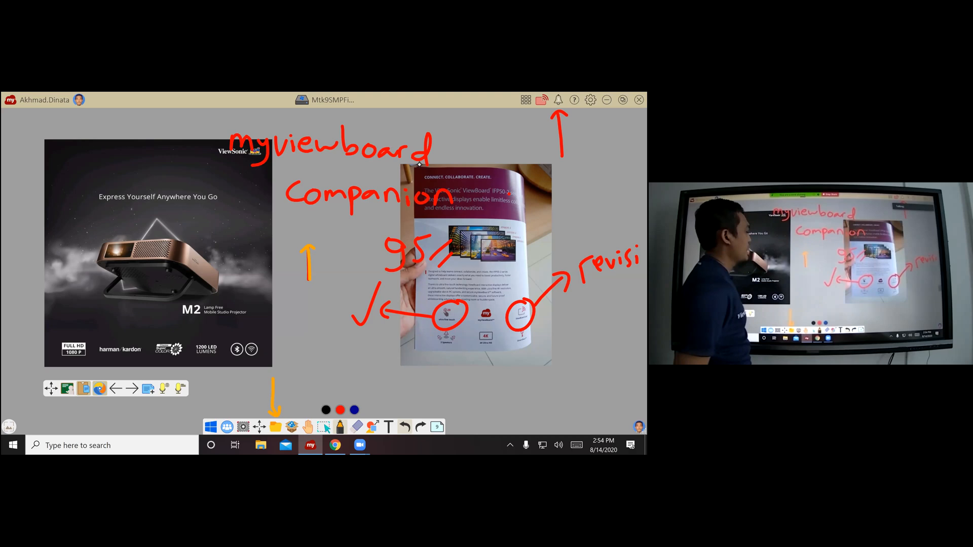
# Add another blank page and draw an orange arrow pointing down at the file management icon
pyautogui.click(149, 392)
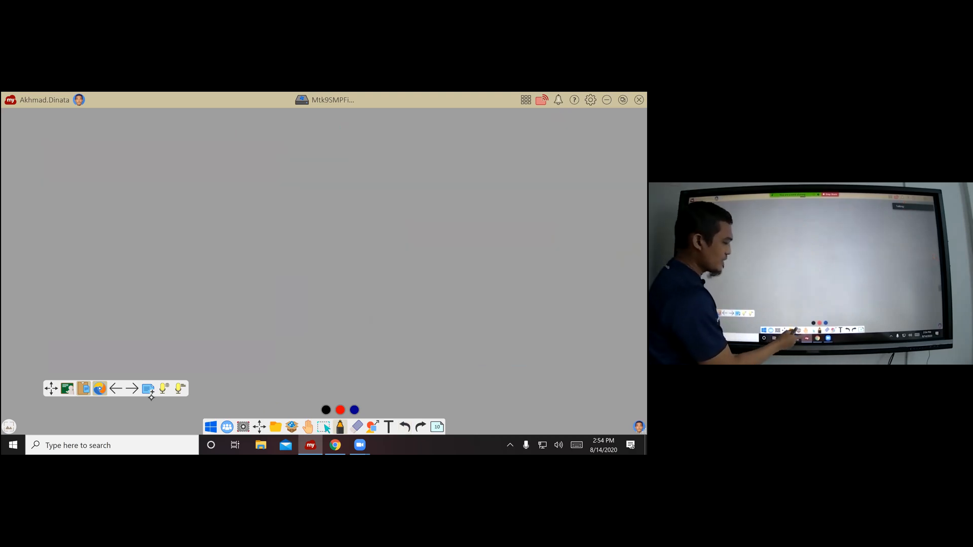
pyautogui.click(276, 426)
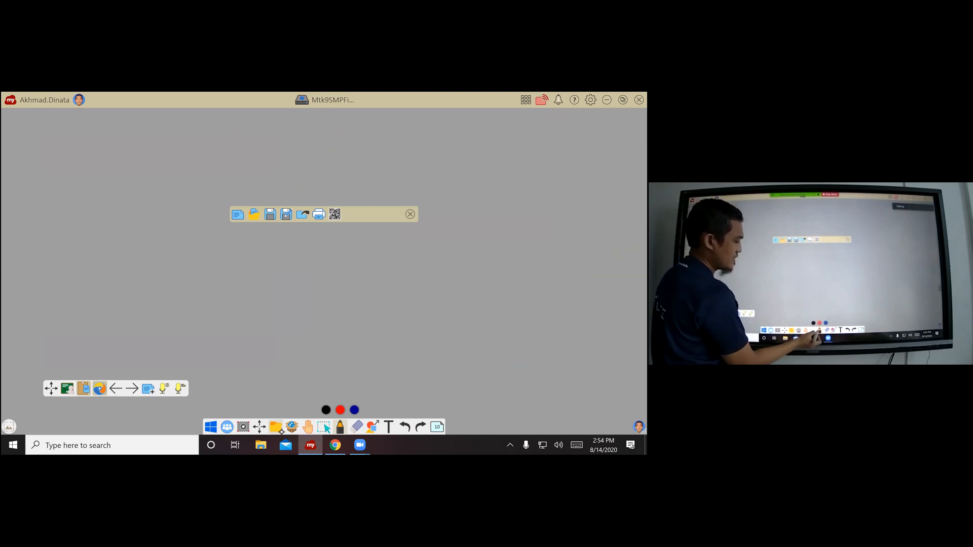
pyautogui.moveTo(273, 389); pyautogui.dragTo(274, 413)
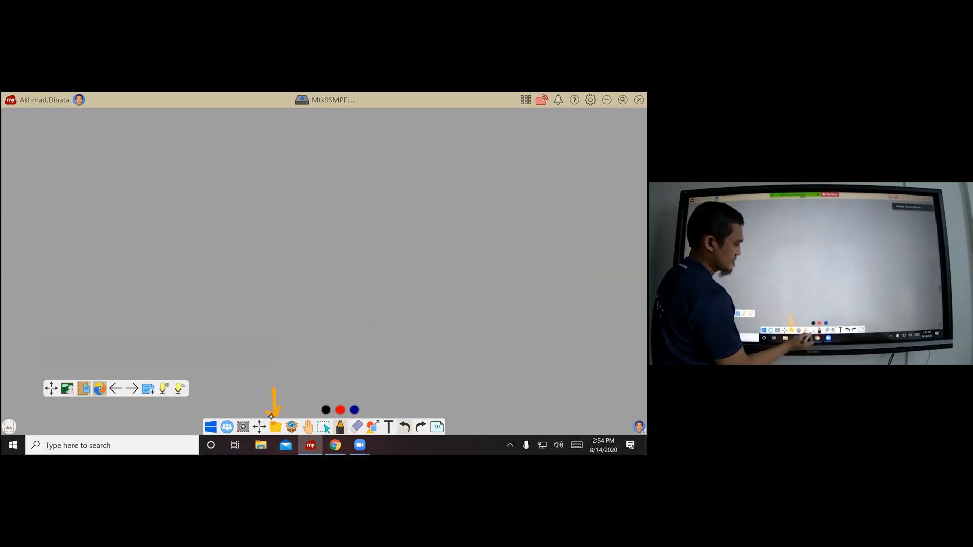
# Draw an orange arrow on the board pointing up at the print icon of the file management window
pyautogui.click(341, 427)
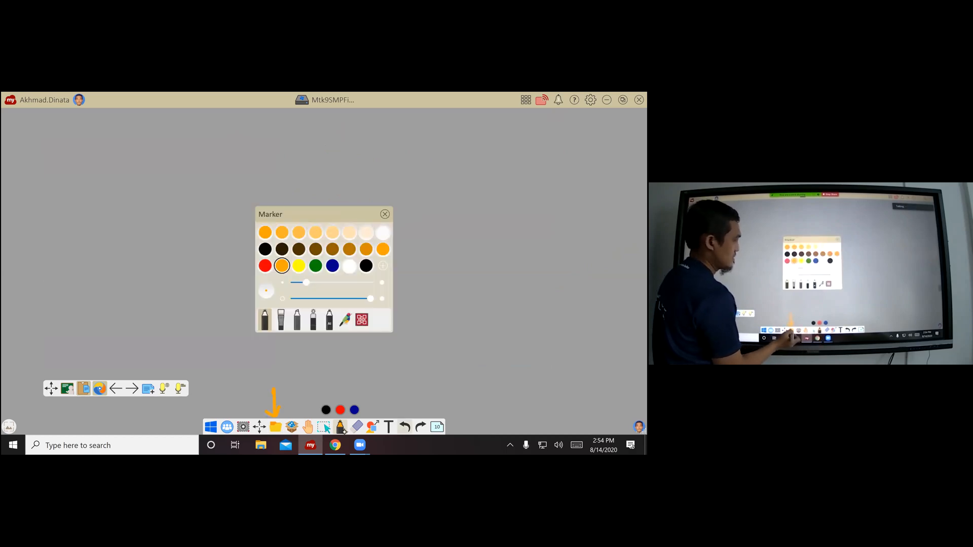
pyautogui.click(276, 427)
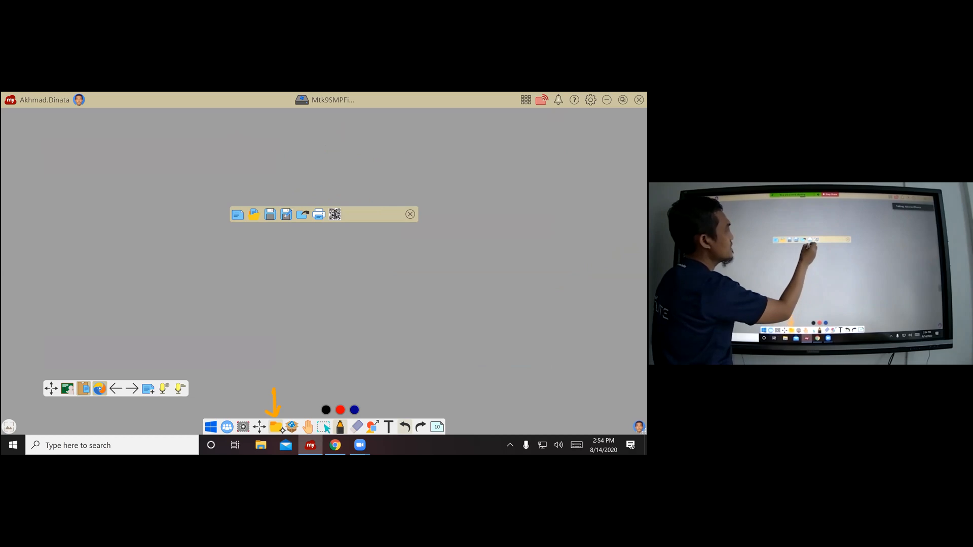
pyautogui.moveTo(319, 228)
pyautogui.mouseDown()
pyautogui.moveTo(320, 250)
pyautogui.moveTo(325, 235)
pyautogui.mouseUp()
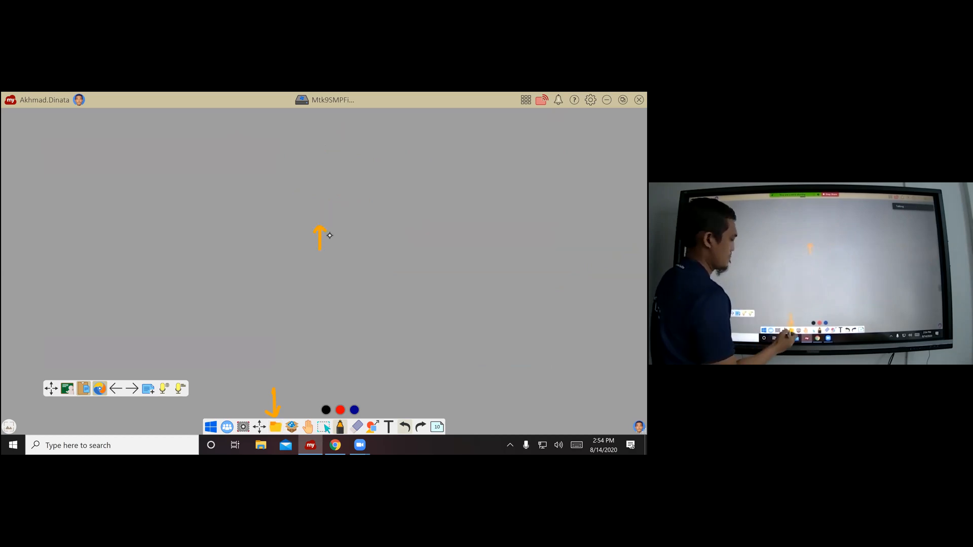
# Open the print settings for the board, uncover the dialog fully, and cancel without printing
pyautogui.click(276, 427)
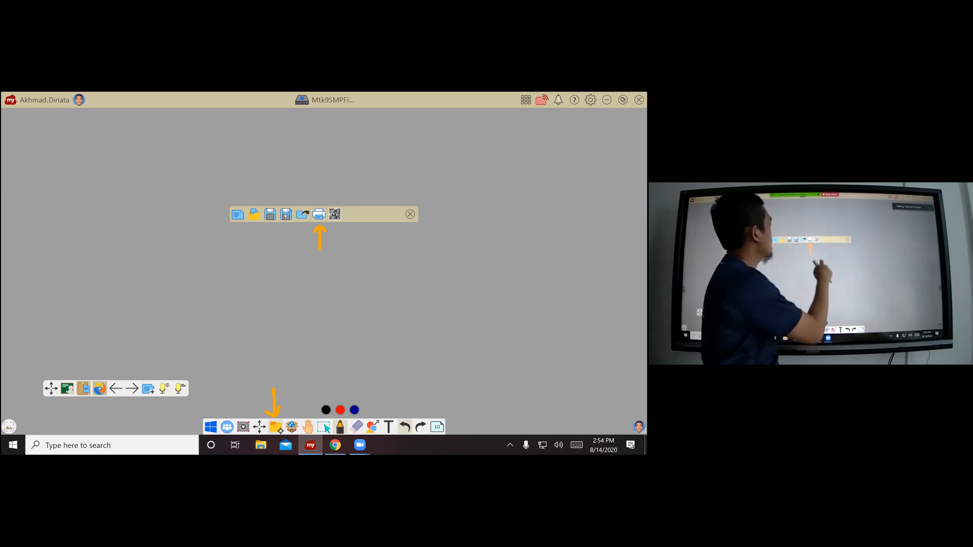
pyautogui.click(323, 220)
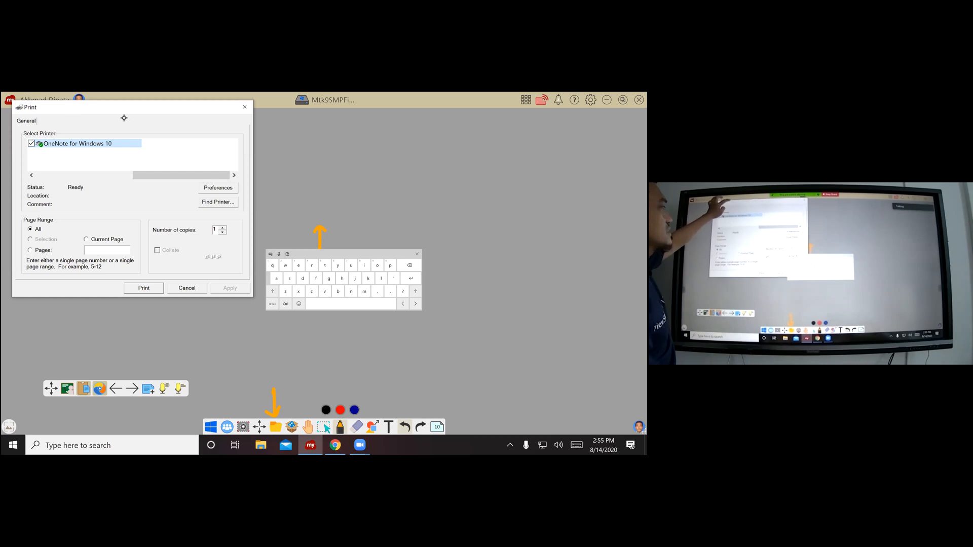
pyautogui.moveTo(72, 114); pyautogui.dragTo(124, 118)
pyautogui.click(416, 254)
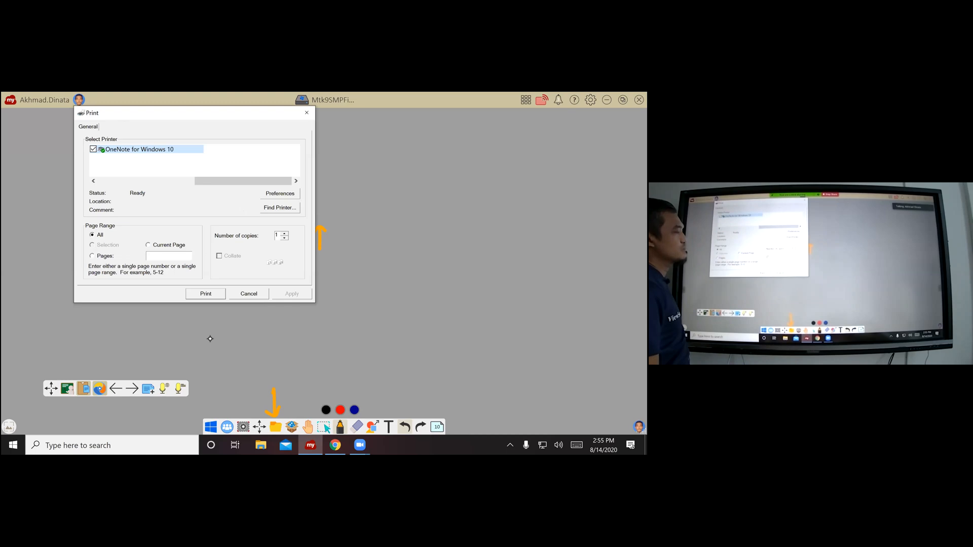
pyautogui.click(249, 294)
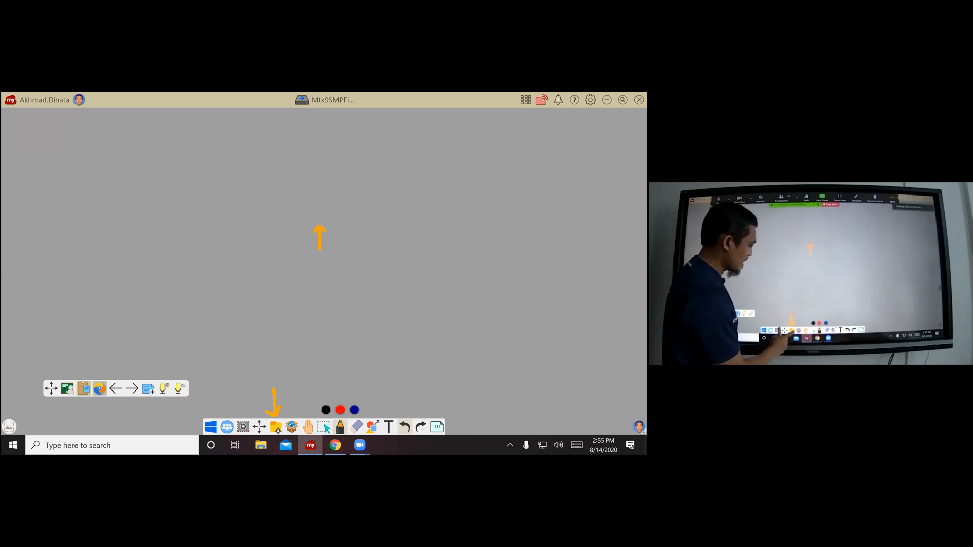
# Share the current board through a QR code and place the code window higher on the page
pyautogui.click(275, 428)
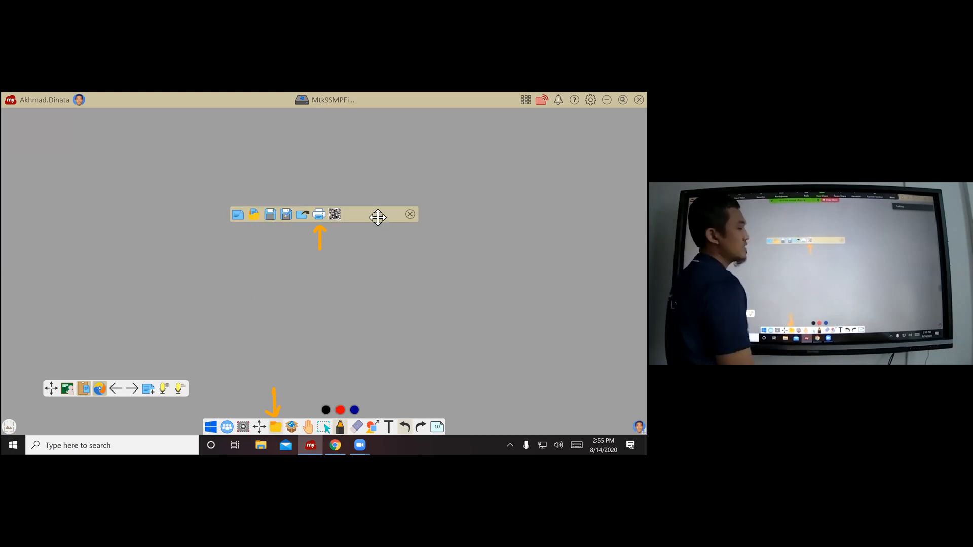
pyautogui.moveTo(378, 217); pyautogui.dragTo(365, 219)
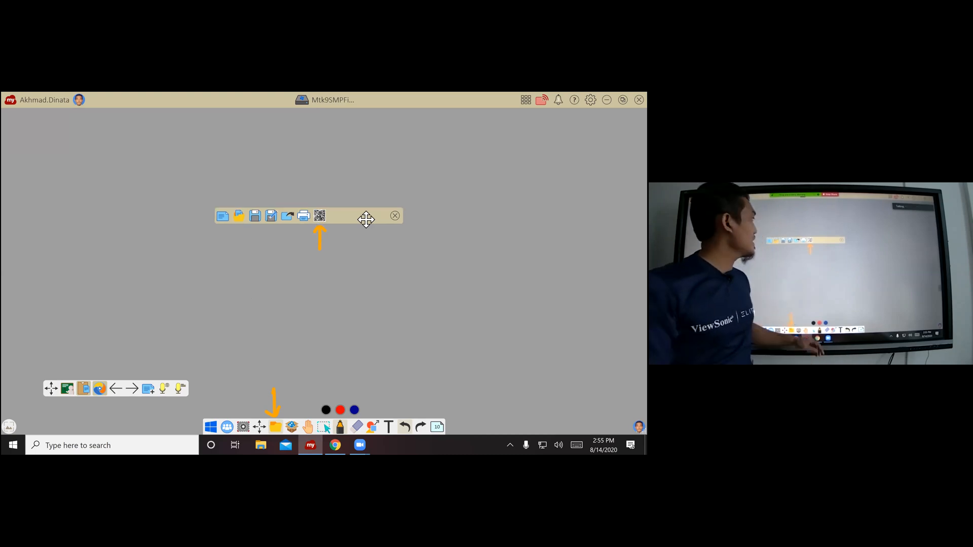
pyautogui.click(320, 215)
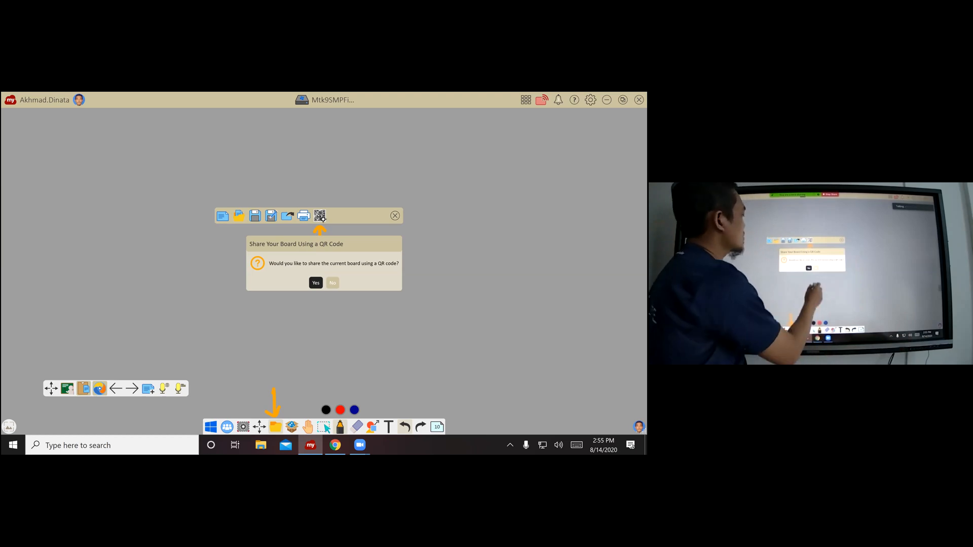
pyautogui.click(316, 283)
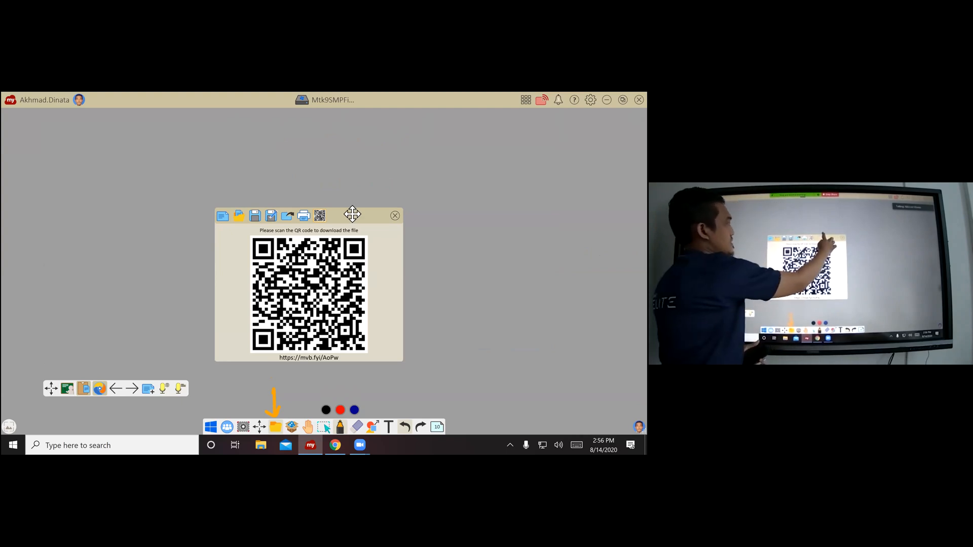
pyautogui.moveTo(357, 184); pyautogui.dragTo(357, 182)
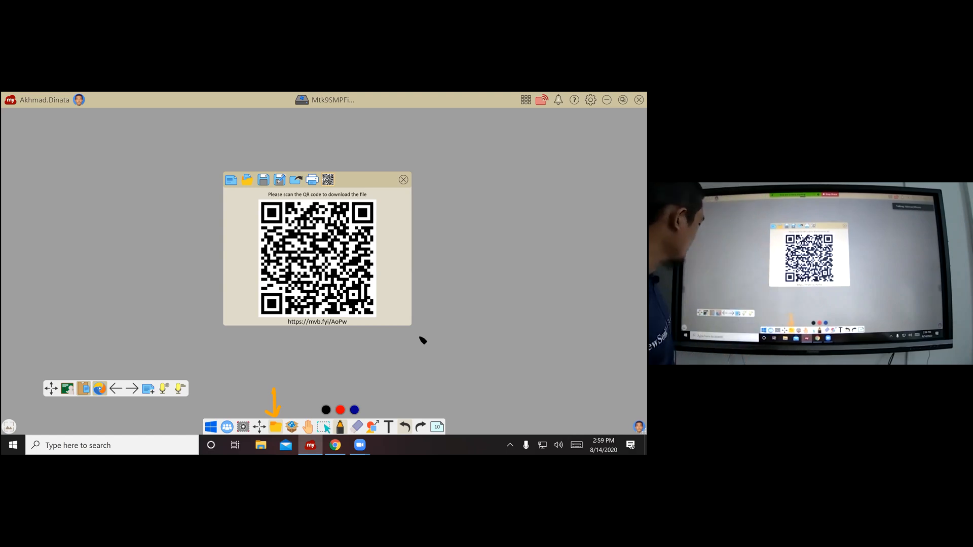
# Add a blank page, close the QR code window, and draw a red arrow pointing down at the resources icon
pyautogui.click(148, 388)
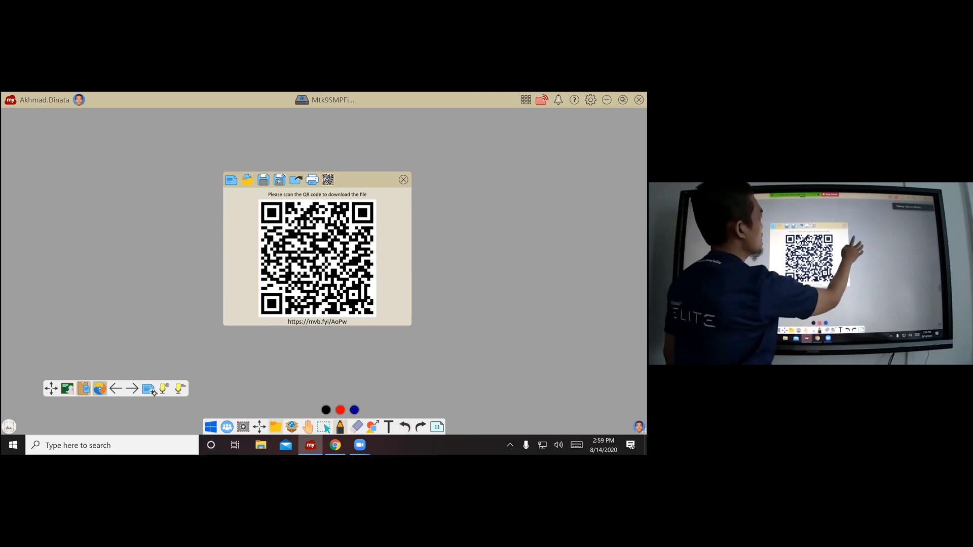
pyautogui.click(404, 180)
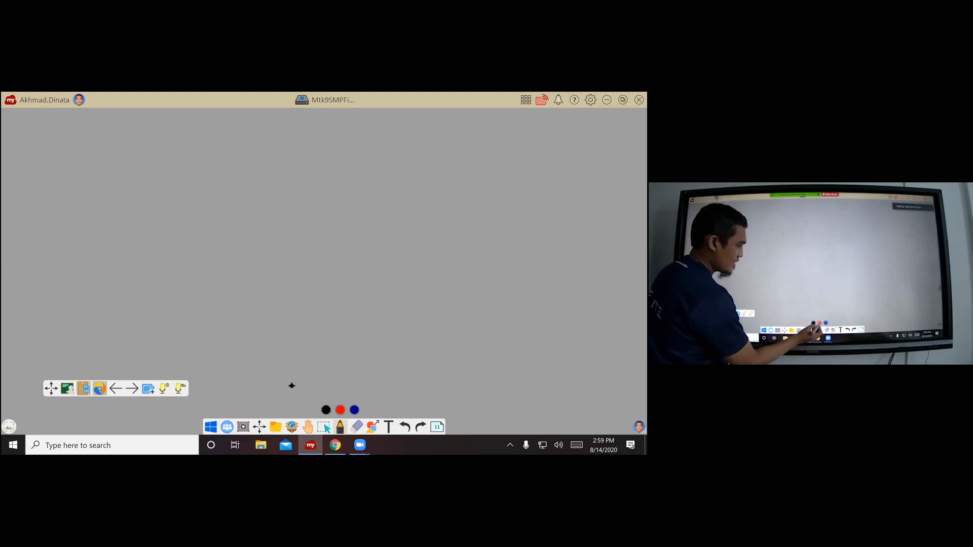
pyautogui.moveTo(287, 384); pyautogui.dragTo(289, 412)
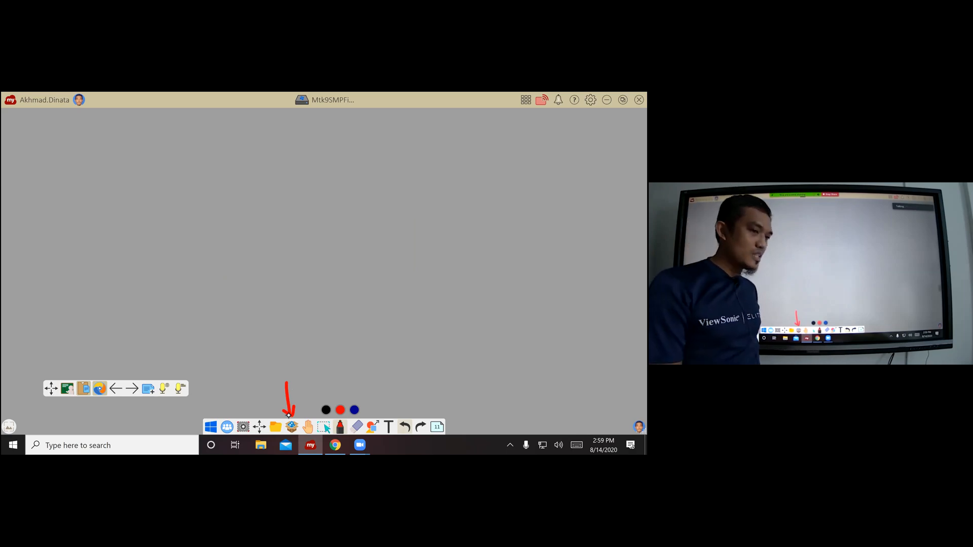
# Draw a red arrow on the upper page and position the resources window so the arrow points at its teaching tools icon
pyautogui.click(292, 426)
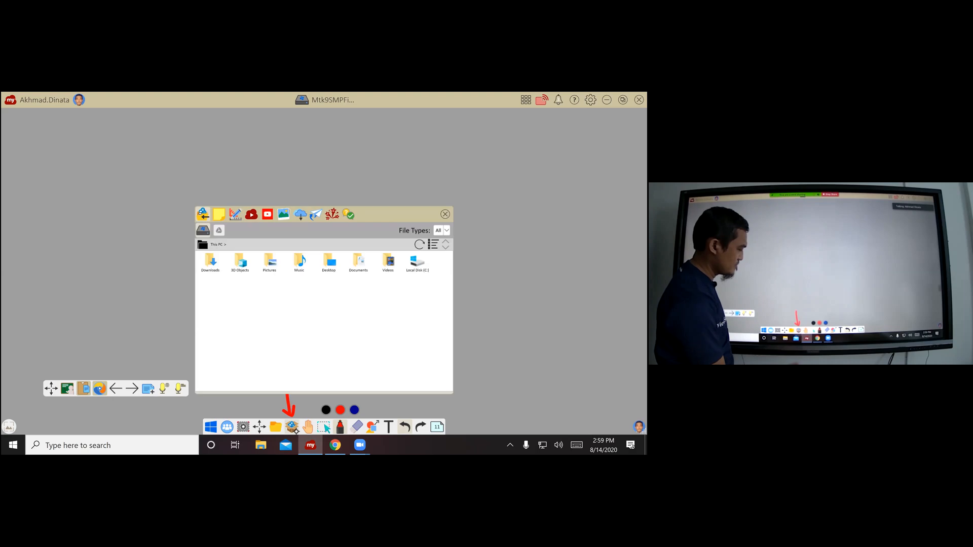
pyautogui.moveTo(389, 213); pyautogui.dragTo(396, 193)
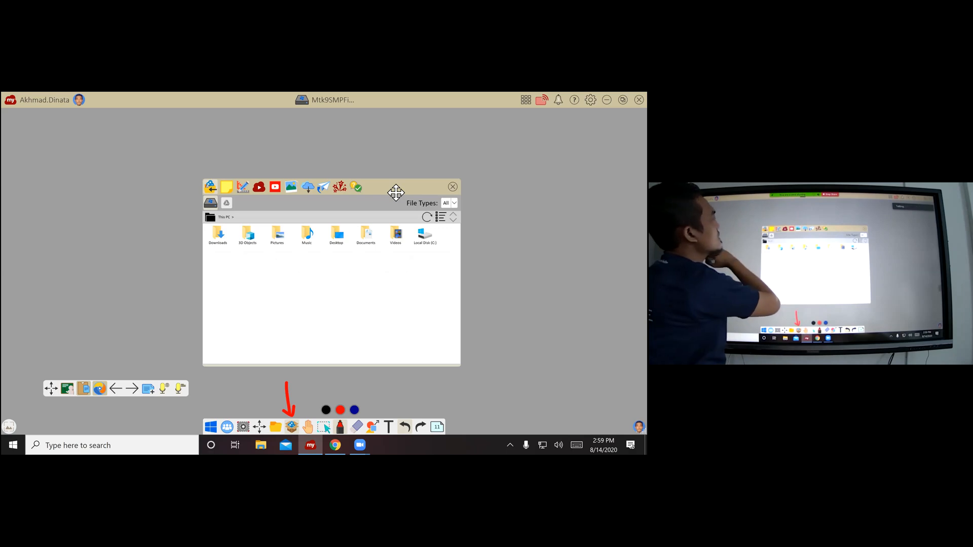
pyautogui.click(245, 167)
pyautogui.moveTo(242, 150)
pyautogui.mouseDown()
pyautogui.moveTo(242, 178)
pyautogui.moveTo(253, 177)
pyautogui.mouseUp()
pyautogui.click(291, 427)
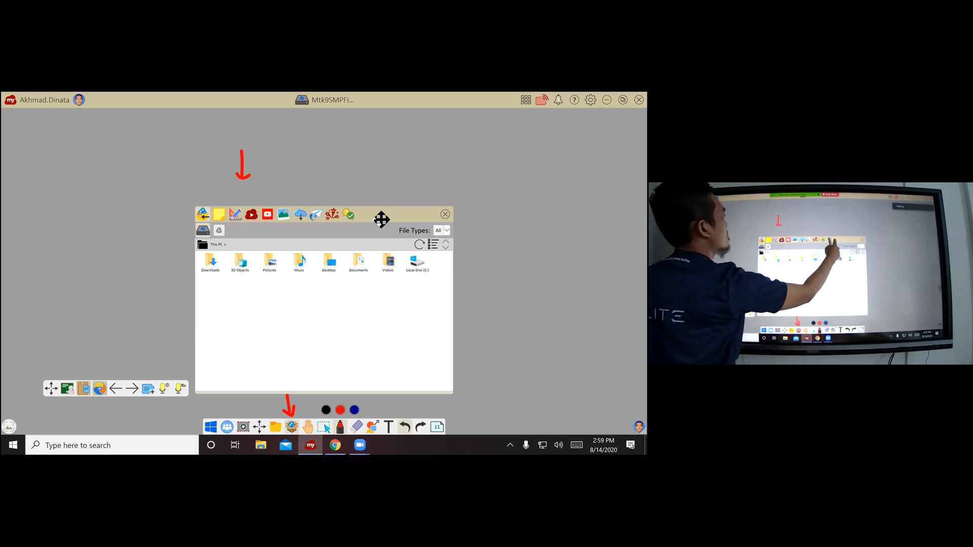
pyautogui.moveTo(380, 213); pyautogui.dragTo(387, 195)
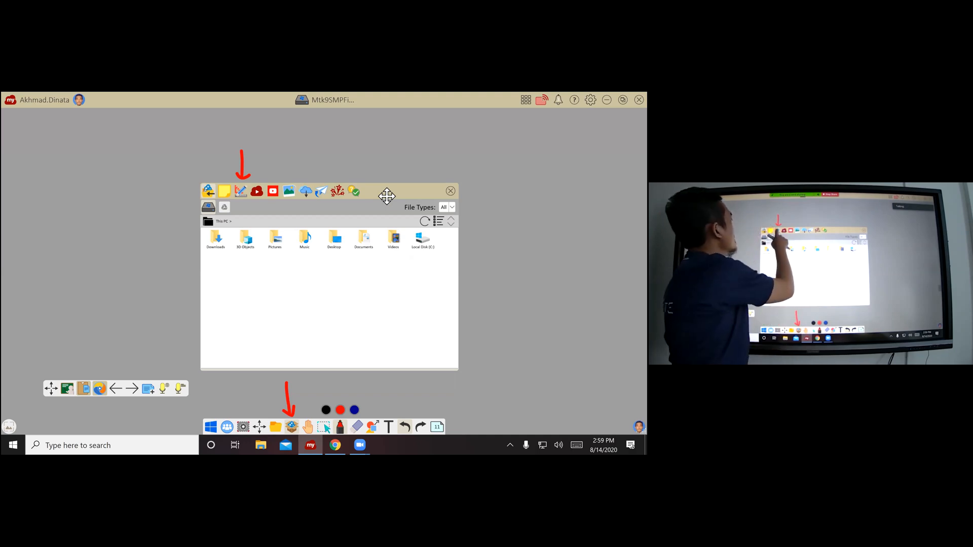
# Insert the ruler from the teaching tools onto the page and close the resources window
pyautogui.click(241, 191)
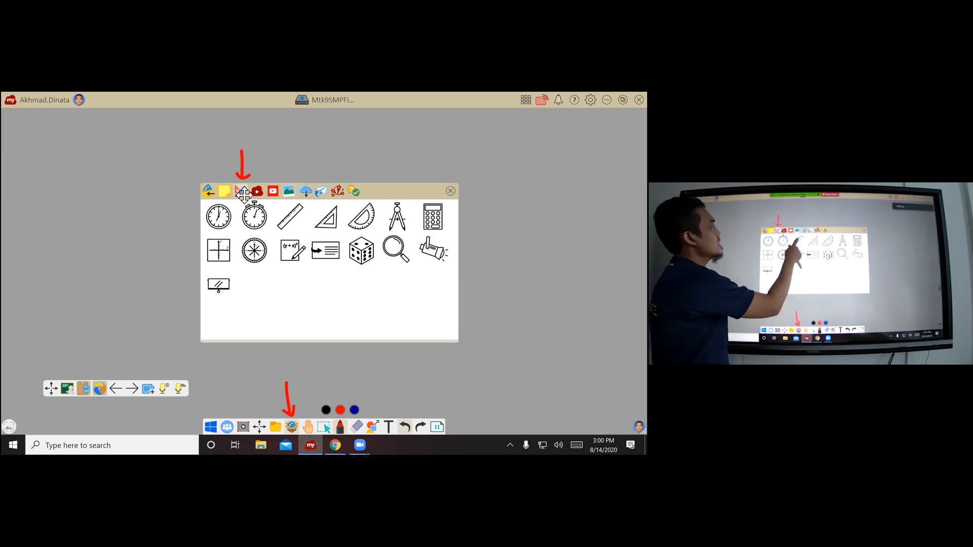
pyautogui.moveTo(357, 176); pyautogui.dragTo(163, 302)
pyautogui.click(450, 191)
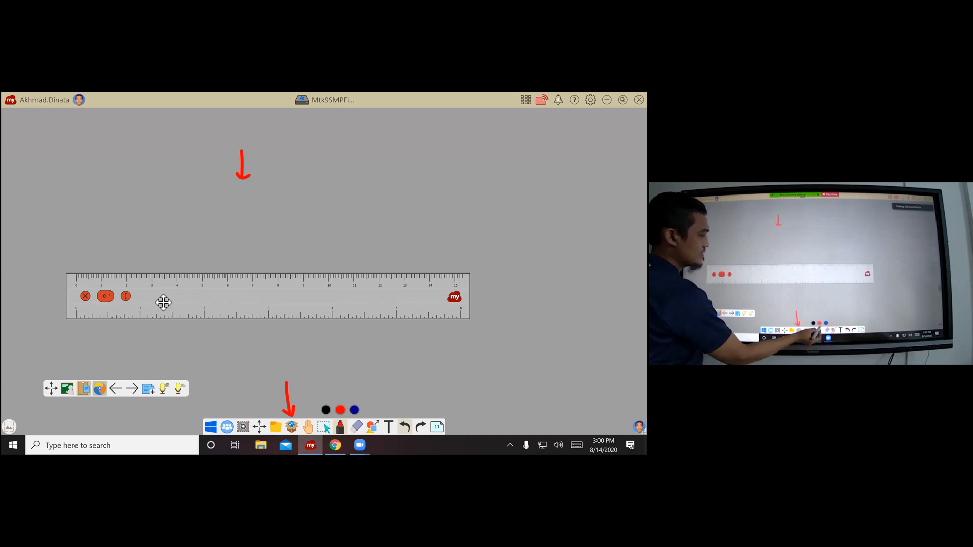
# Erase the red arrow above the ruler and draw a freehand, wavy red line sloping down to the right there
pyautogui.click(357, 427)
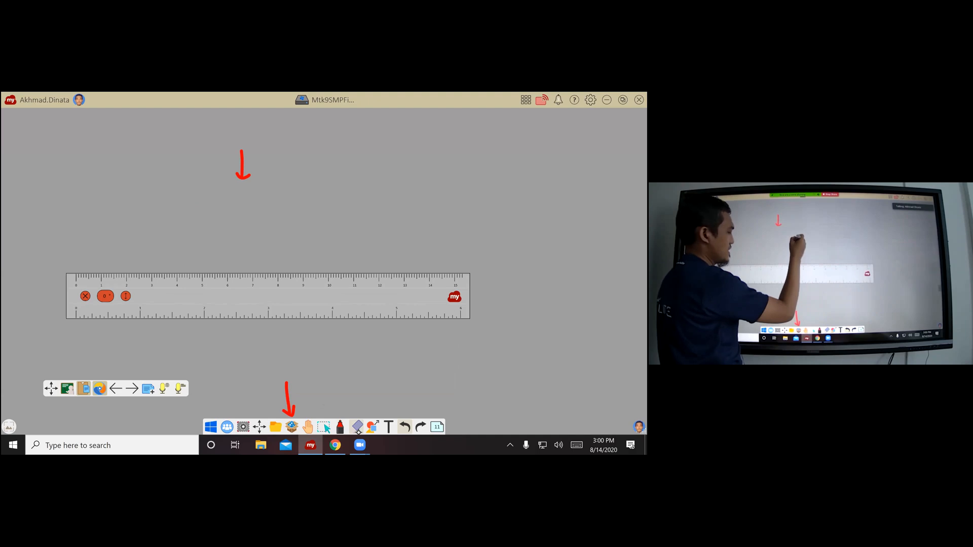
pyautogui.click(359, 431)
pyautogui.moveTo(278, 186)
pyautogui.mouseDown()
pyautogui.moveTo(221, 197)
pyautogui.moveTo(289, 181)
pyautogui.mouseUp()
pyautogui.click(341, 428)
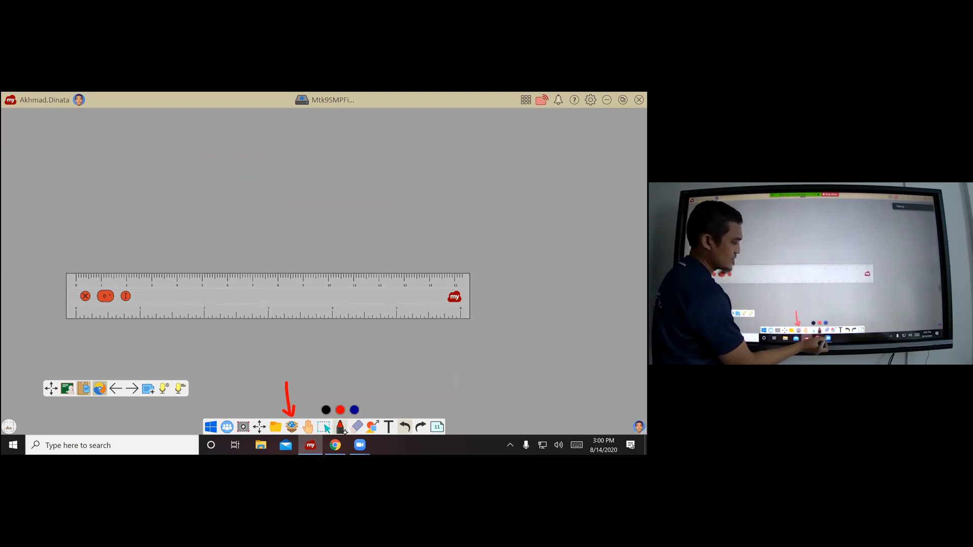
pyautogui.moveTo(251, 181)
pyautogui.mouseDown()
pyautogui.moveTo(355, 186)
pyautogui.moveTo(450, 218)
pyautogui.mouseUp()
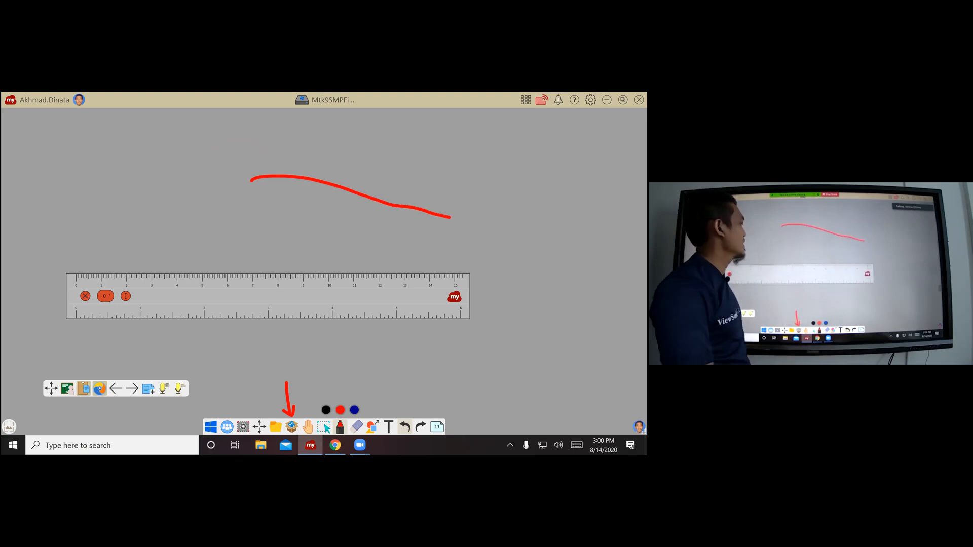
# Tilt the ruler below the freehand line, draw a straight red line along its upper edge, and remove the ruler
pyautogui.moveTo(126, 296); pyautogui.dragTo(334, 258)
pyautogui.moveTo(407, 292); pyautogui.dragTo(347, 257)
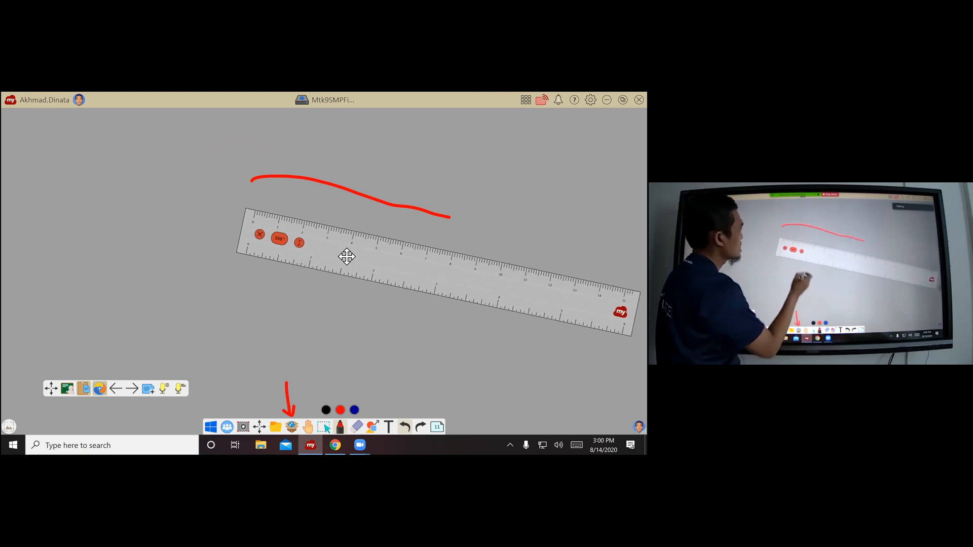
pyautogui.moveTo(252, 209); pyautogui.dragTo(516, 265)
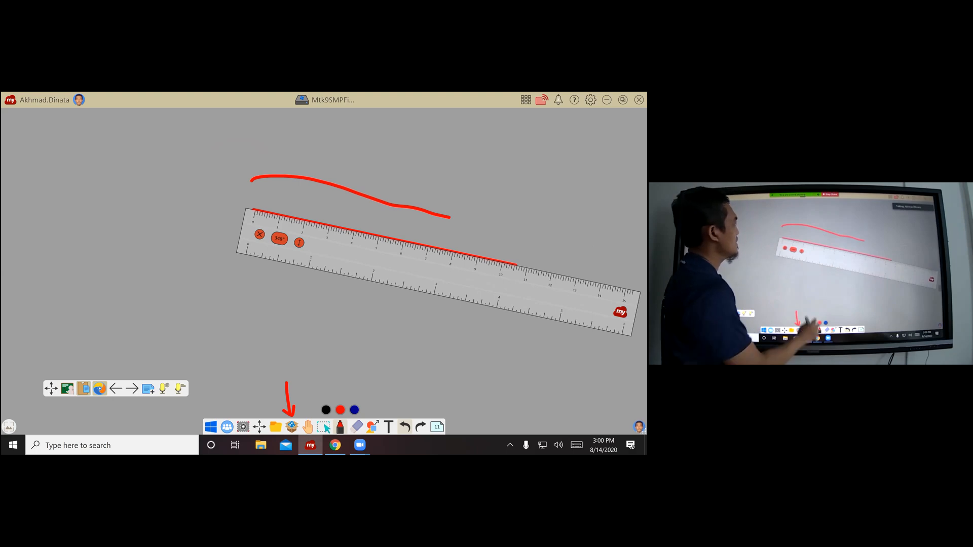
pyautogui.click(260, 235)
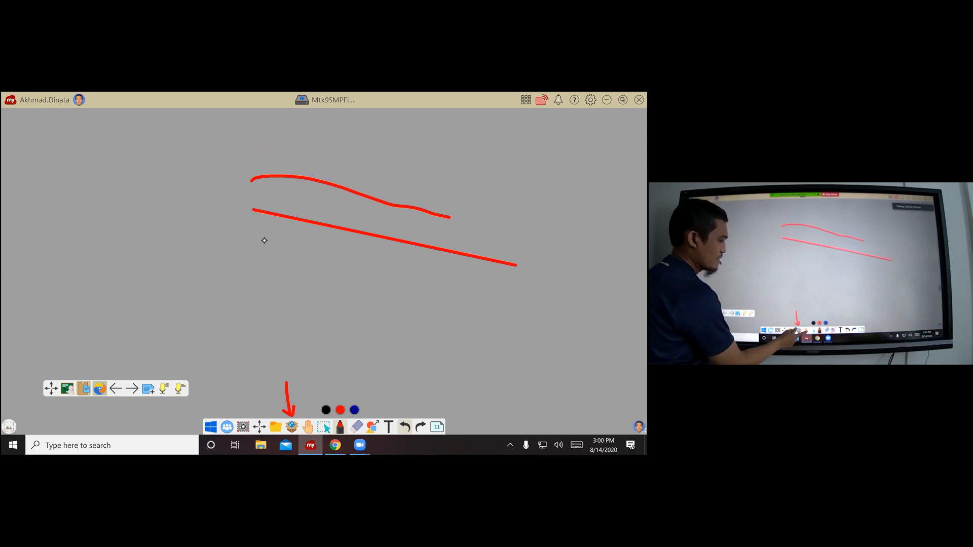
# Erase the red arrow at the resources icon and pan the canvas so both red lines shift up and right
pyautogui.click(357, 427)
pyautogui.moveTo(314, 394)
pyautogui.mouseDown()
pyautogui.moveTo(267, 401)
pyautogui.moveTo(313, 427)
pyautogui.mouseUp()
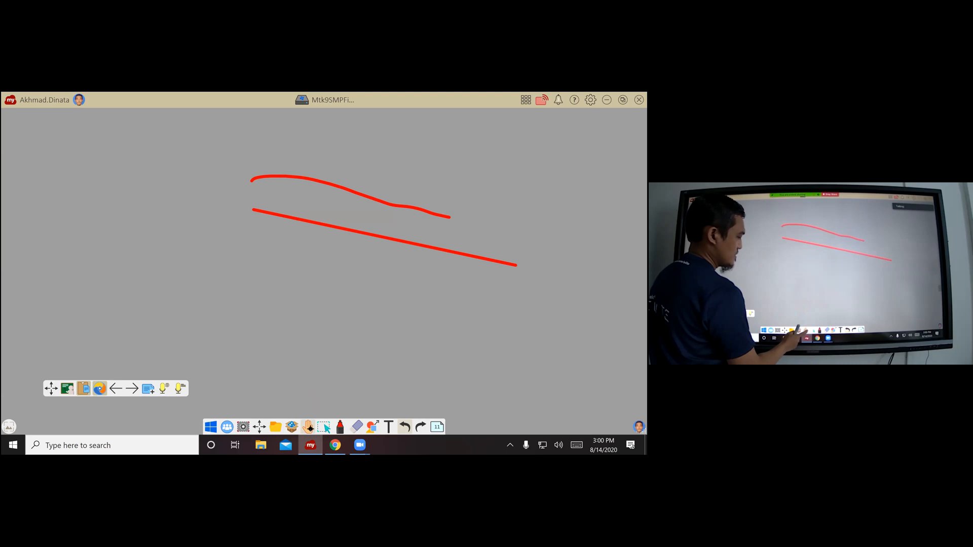
pyautogui.moveTo(369, 356)
pyautogui.mouseDown()
pyautogui.moveTo(391, 340)
pyautogui.moveTo(434, 343)
pyautogui.mouseUp()
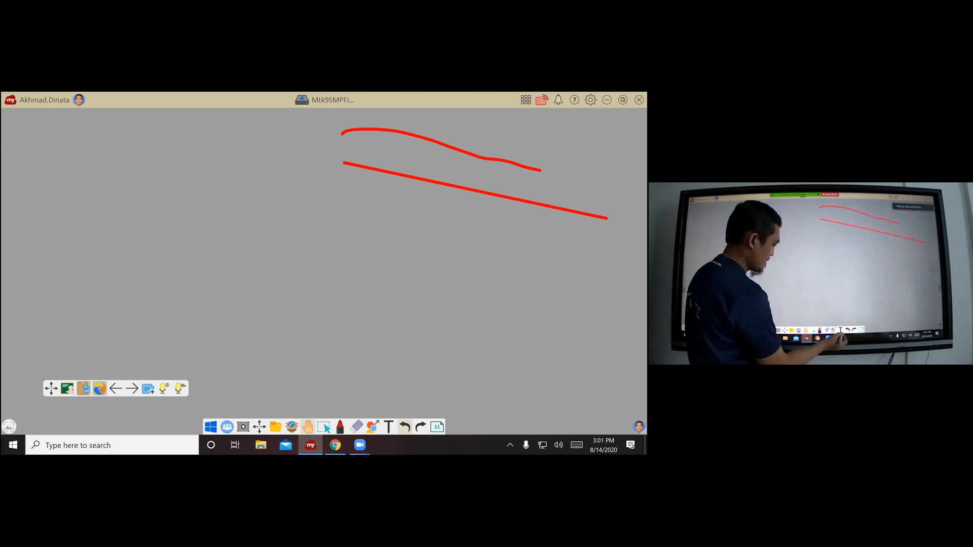
# Draw a red arrow pointing down at the text tool icon and activate the text tool
pyautogui.click(340, 427)
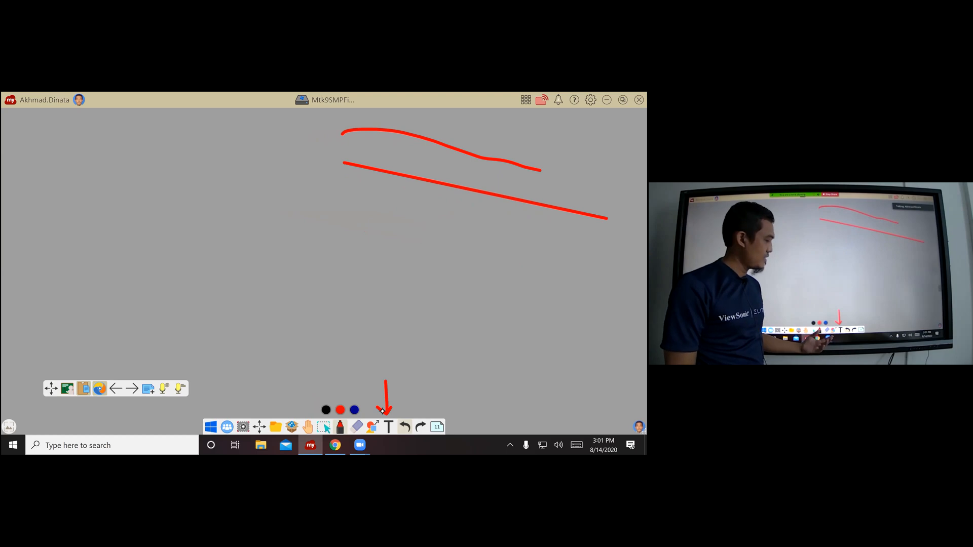
pyautogui.click(388, 427)
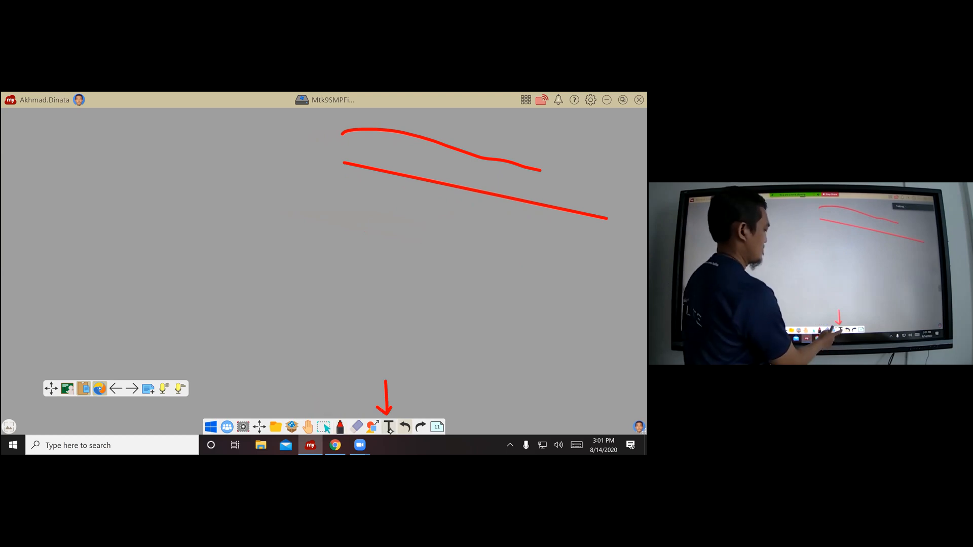
# Add a text box reading "ViewBoard Mantap" on the empty canvas area below and left of the straight red line
pyautogui.click(269, 245)
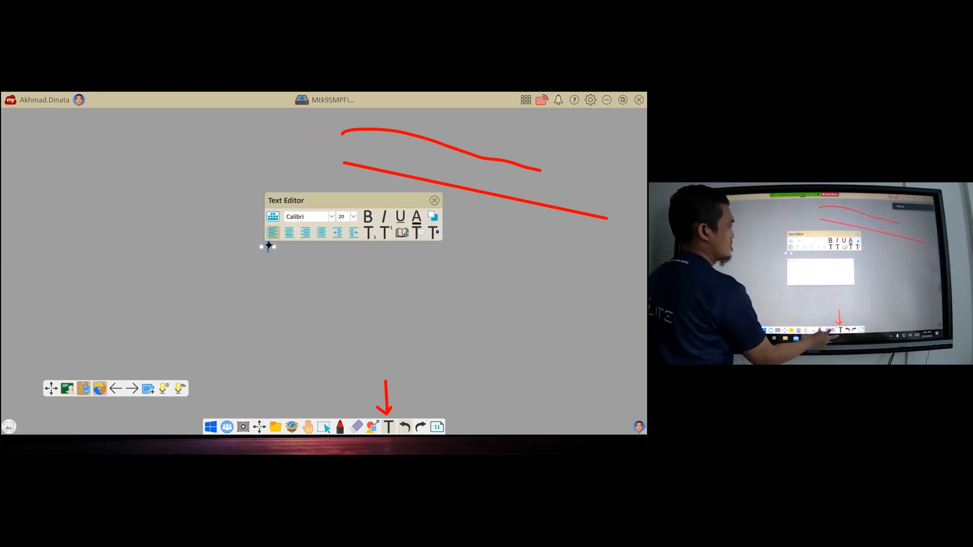
pyautogui.moveTo(317, 203); pyautogui.dragTo(222, 205)
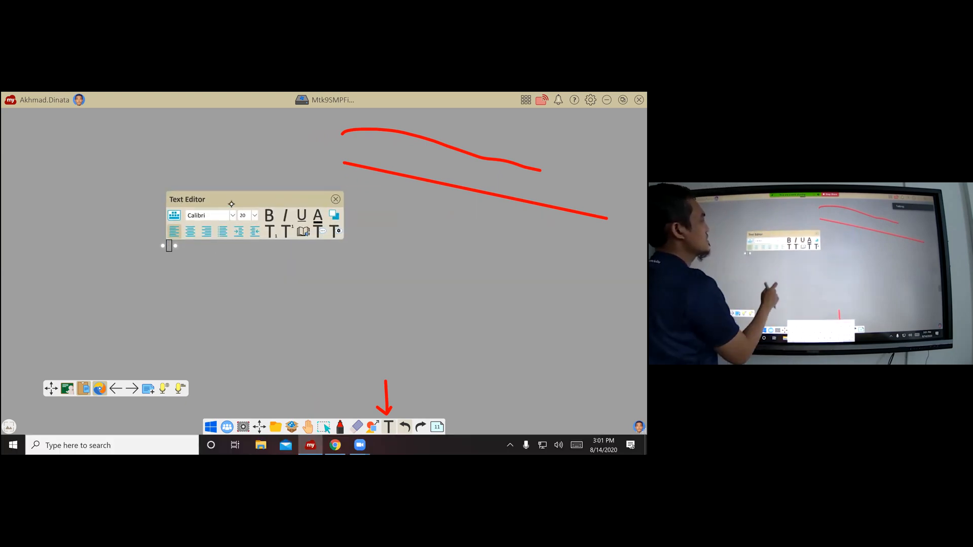
pyautogui.click(174, 251)
pyautogui.moveTo(334, 259); pyautogui.dragTo(248, 308)
pyautogui.write('VIEW')
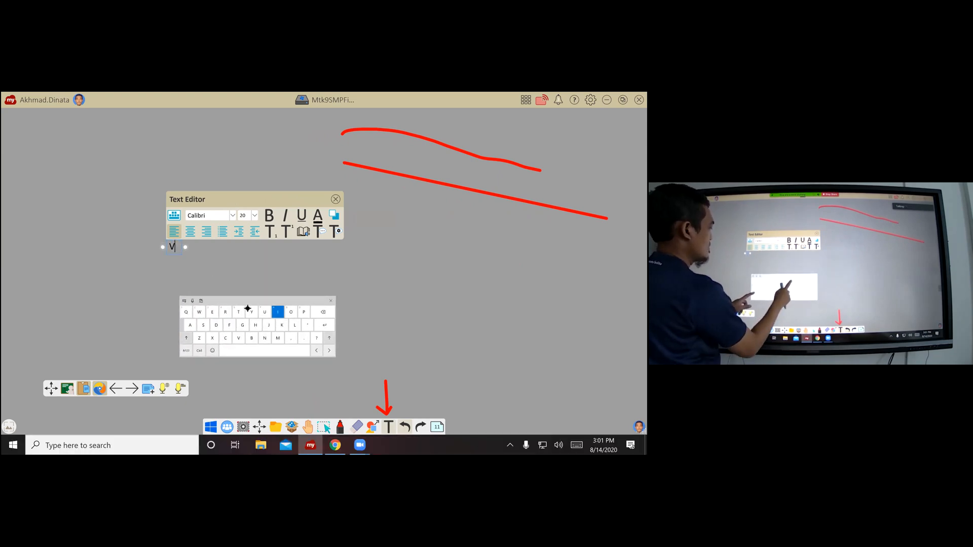
pyautogui.press('BackSpace')
pyautogui.press('BackSpace')
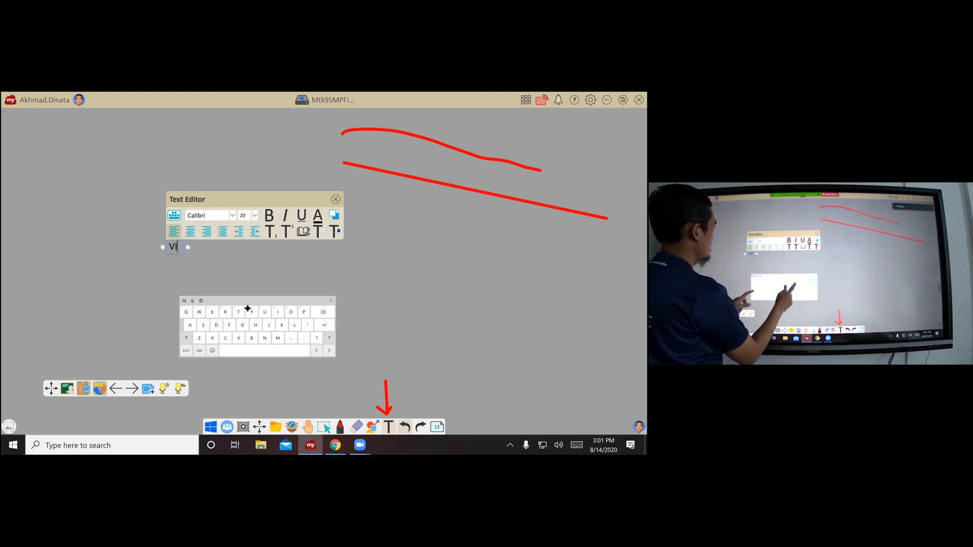
pyautogui.press('BackSpace')
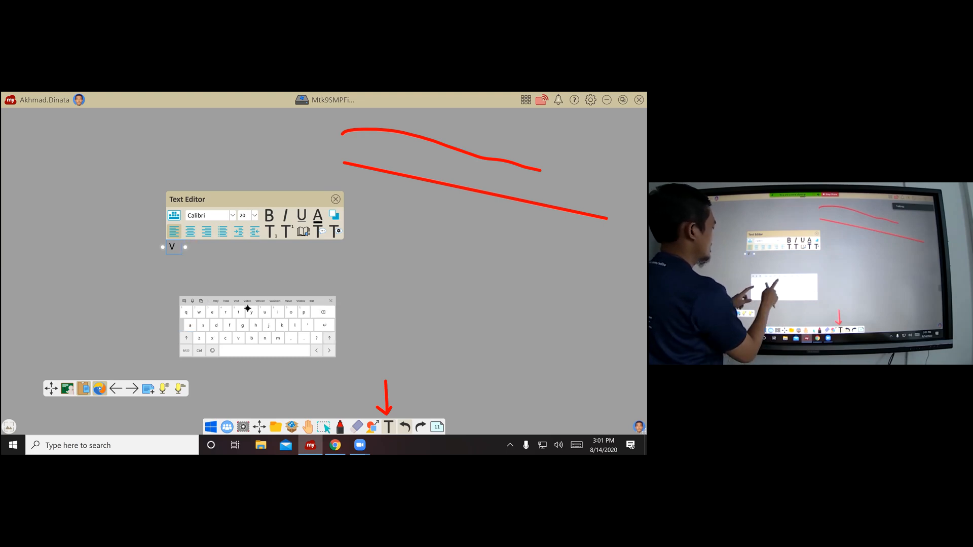
pyautogui.write('iew')
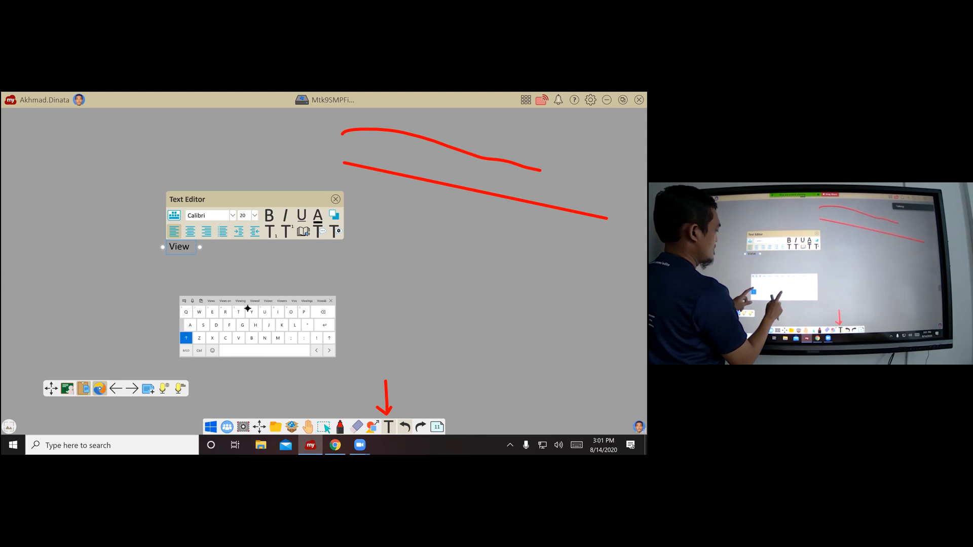
pyautogui.write('Board Manta')
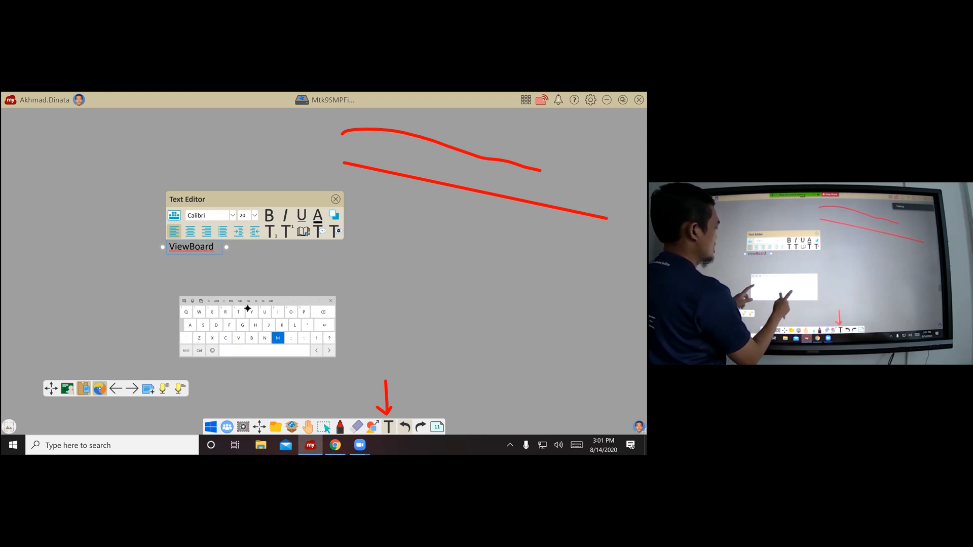
pyautogui.write('p')
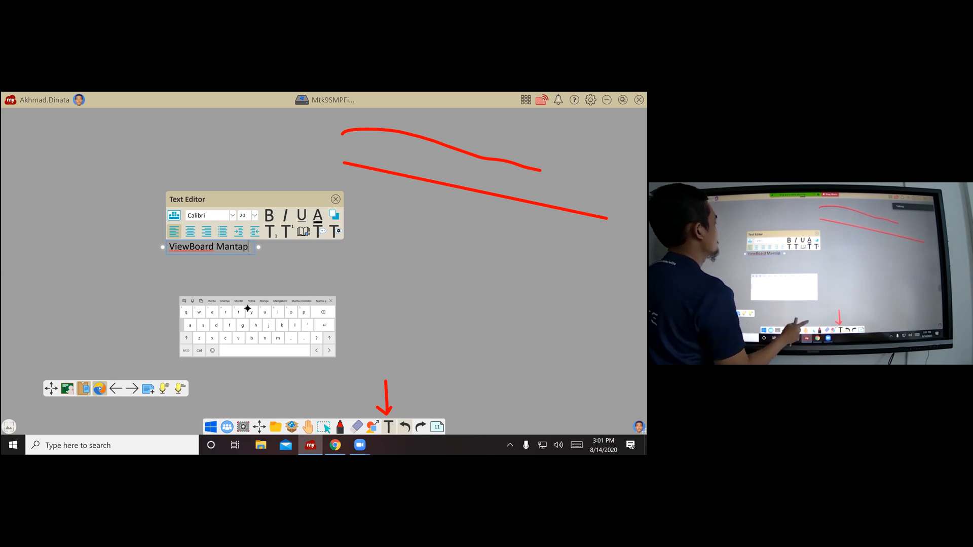
pyautogui.click(329, 279)
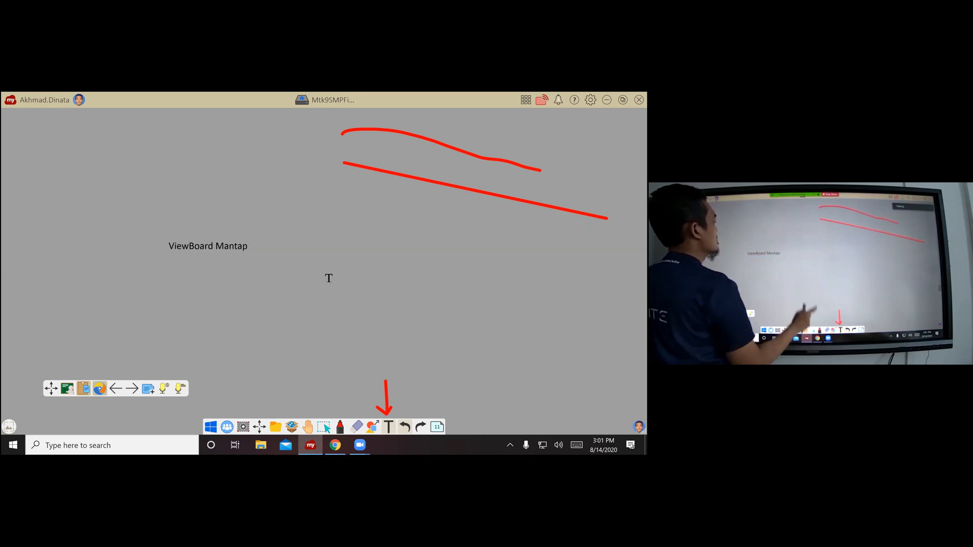
# Enlarge the "ViewBoard Mantap" text and move it up beside the start of the two red lines
pyautogui.click(324, 426)
pyautogui.click(230, 249)
pyautogui.moveTo(260, 263); pyautogui.dragTo(195, 169)
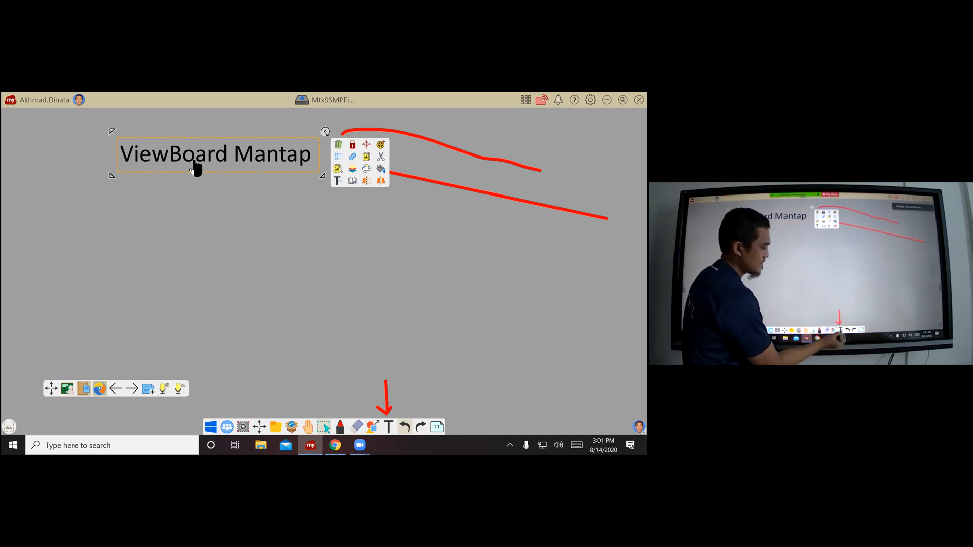
# Handwrite "ViewSonic" in red below "ViewBoard Mantap" with handwriting recognition and convert the strokes to text
pyautogui.click(388, 427)
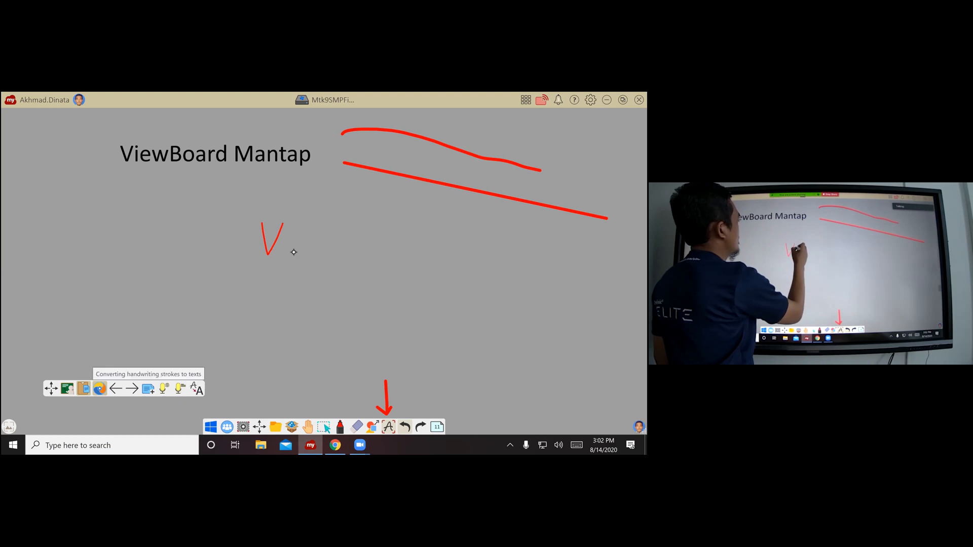
pyautogui.moveTo(322, 238)
pyautogui.mouseDown()
pyautogui.moveTo(339, 253)
pyautogui.moveTo(347, 237)
pyautogui.moveTo(364, 236)
pyautogui.moveTo(358, 256)
pyautogui.moveTo(386, 244)
pyautogui.moveTo(404, 259)
pyautogui.moveTo(448, 258)
pyautogui.mouseUp()
pyautogui.click(420, 239)
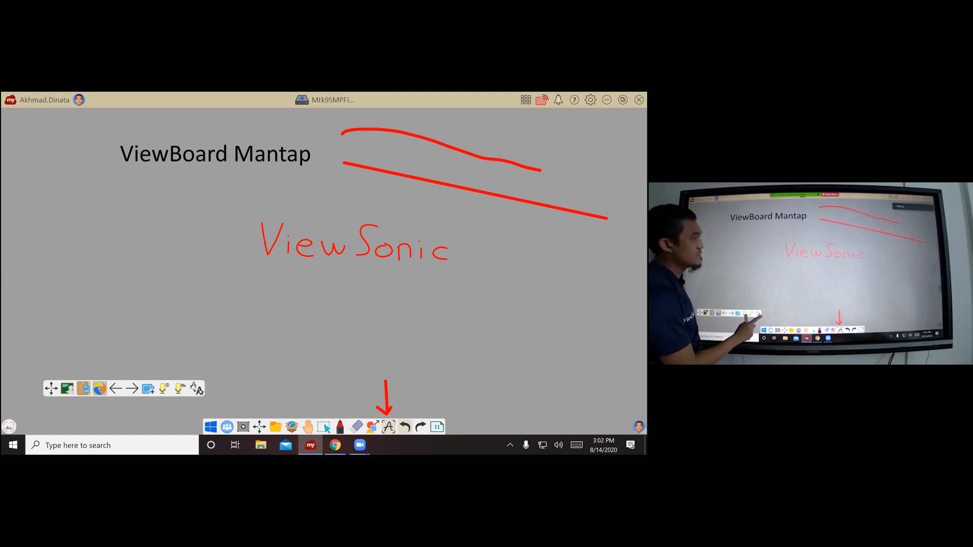
pyautogui.click(197, 389)
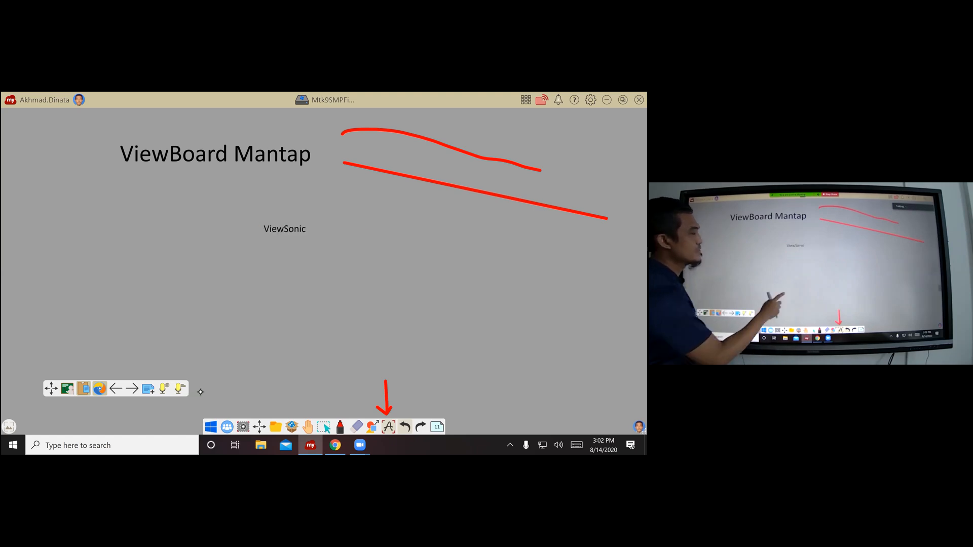
# Enlarge the converted "ViewSonic" text and move it slightly up toward the straight red line
pyautogui.click(294, 234)
pyautogui.moveTo(319, 245); pyautogui.dragTo(352, 269)
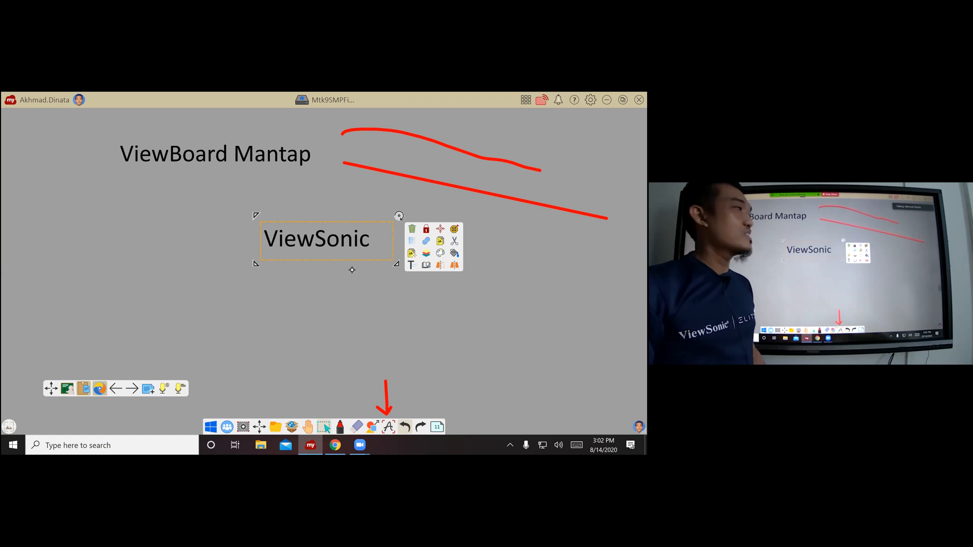
pyautogui.moveTo(282, 246); pyautogui.dragTo(322, 237)
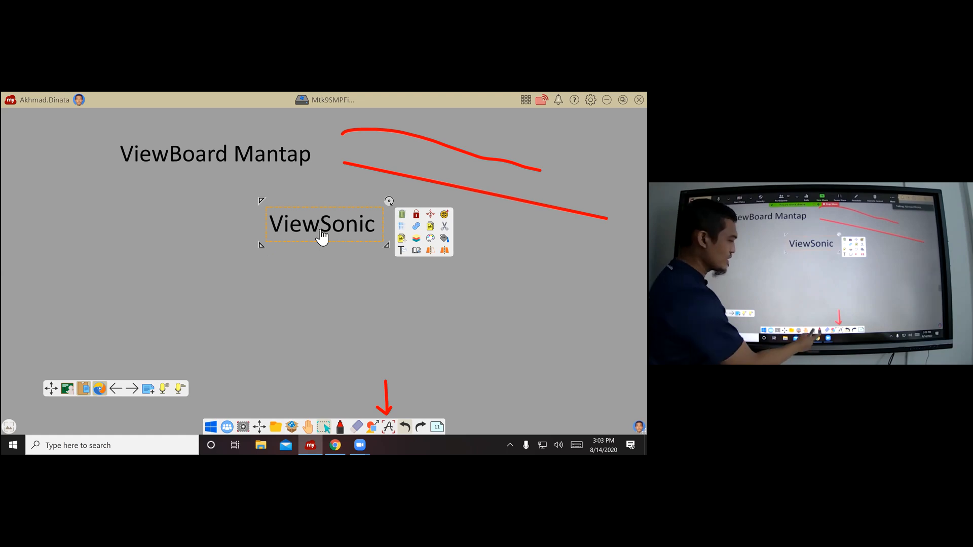
# Undo the new red stroke and draw an orange arrow pointing down at the spot of the handwriting conversion icon
pyautogui.moveTo(198, 341); pyautogui.dragTo(200, 375)
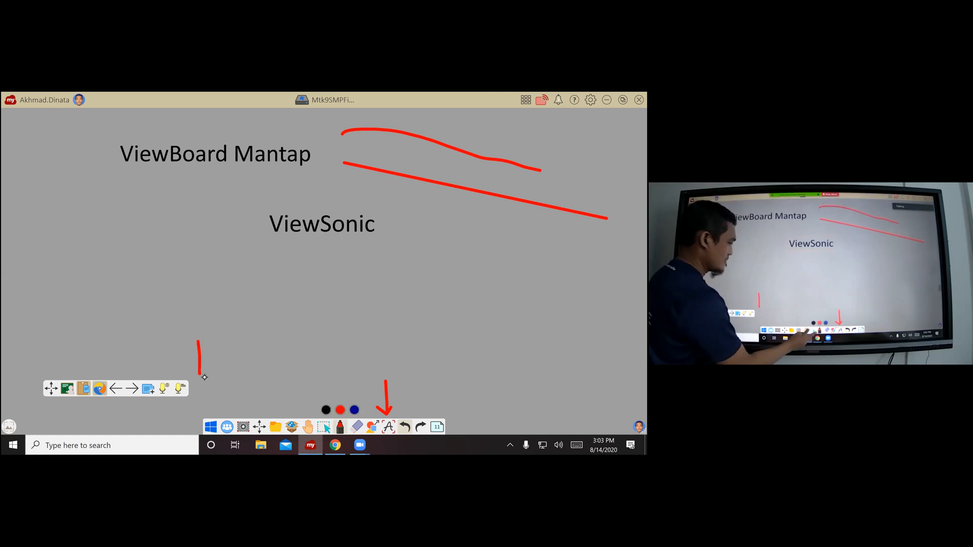
pyautogui.click(405, 427)
pyautogui.click(340, 426)
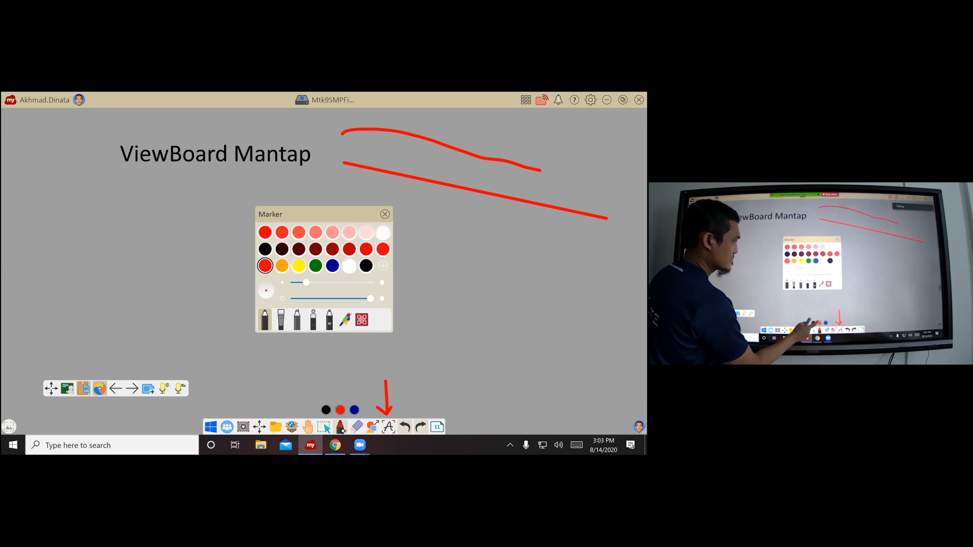
pyautogui.click(283, 267)
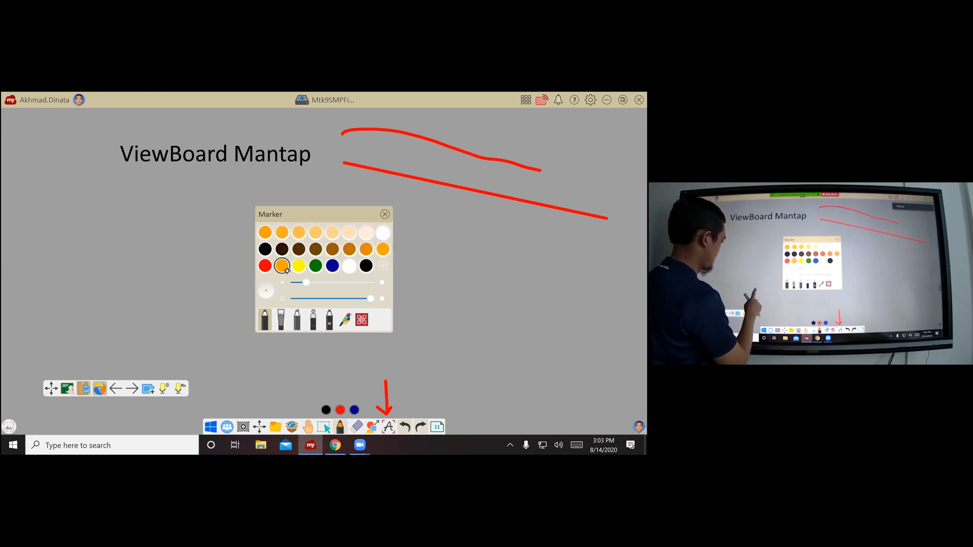
pyautogui.moveTo(195, 330); pyautogui.dragTo(197, 371)
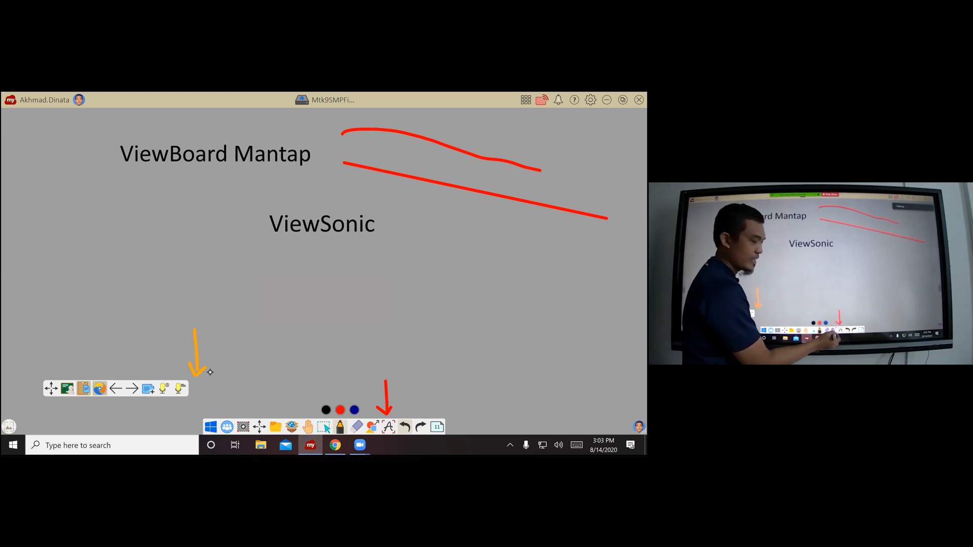
# Handwrite "Mantap" in orange below "ViewSonic" with handwriting recognition and convert it to text
pyautogui.click(388, 426)
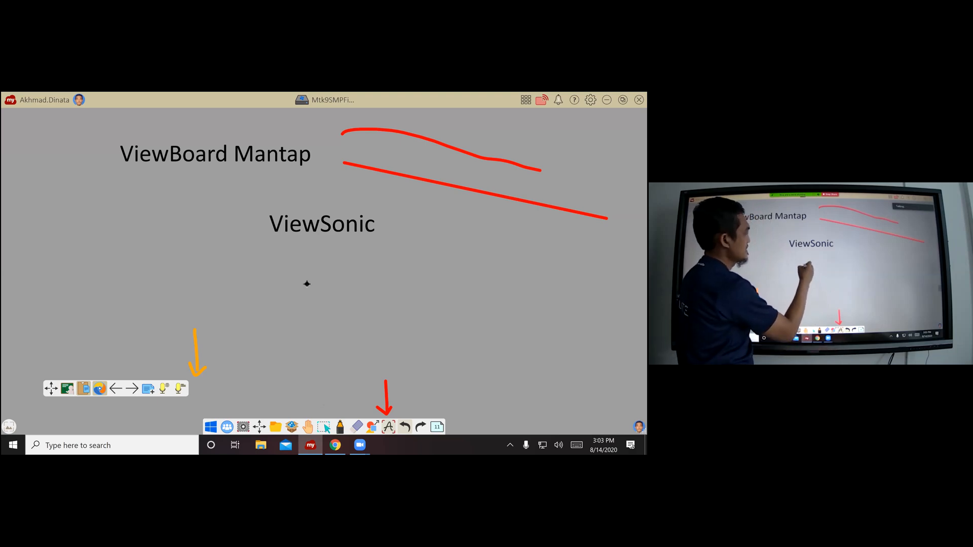
pyautogui.moveTo(303, 282)
pyautogui.mouseDown()
pyautogui.moveTo(320, 261)
pyautogui.moveTo(324, 284)
pyautogui.moveTo(337, 279)
pyautogui.mouseUp()
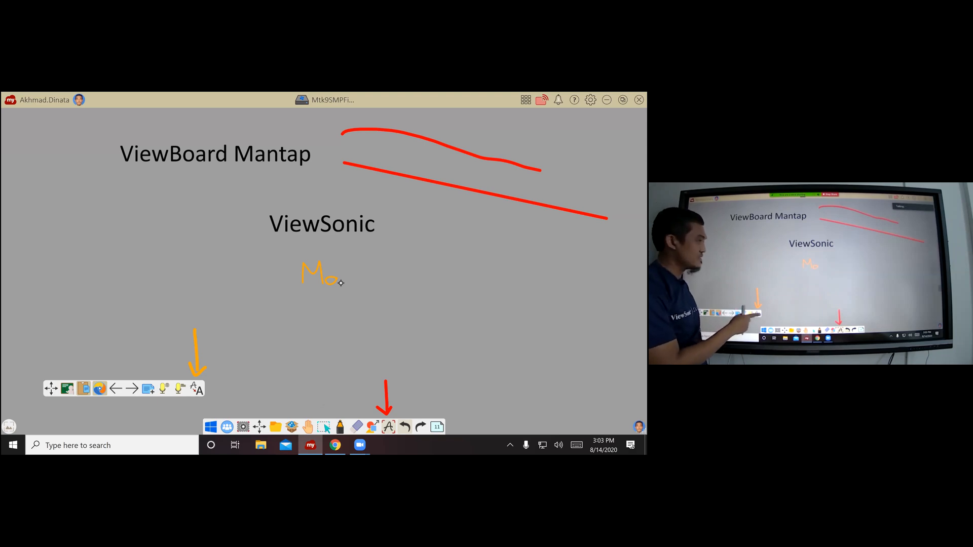
pyautogui.moveTo(341, 282)
pyautogui.mouseDown()
pyautogui.moveTo(352, 291)
pyautogui.moveTo(399, 282)
pyautogui.moveTo(406, 302)
pyautogui.moveTo(414, 278)
pyautogui.moveTo(407, 293)
pyautogui.mouseUp()
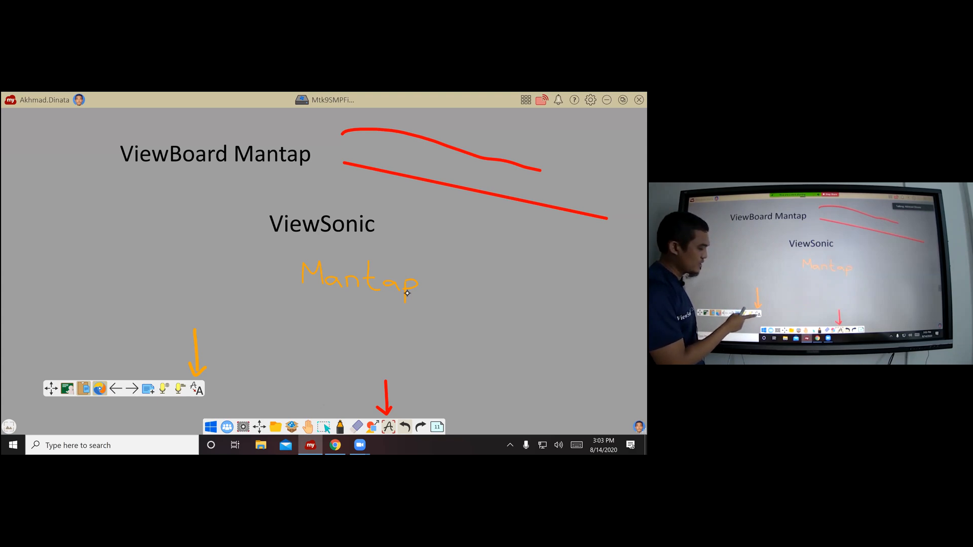
pyautogui.click(199, 390)
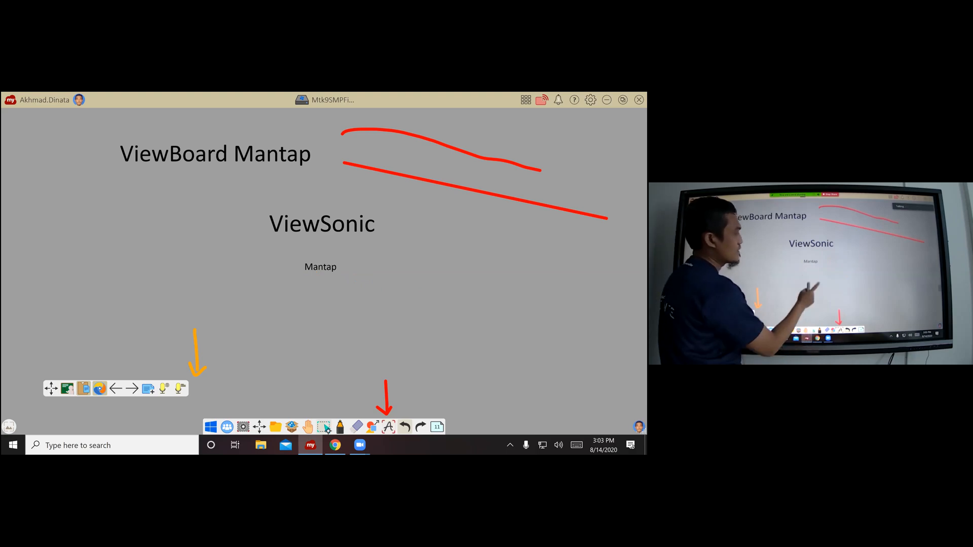
# Enlarge the converted "Mantap" text and move it directly beneath "ViewSonic"
pyautogui.click(322, 271)
pyautogui.moveTo(348, 279); pyautogui.dragTo(388, 310)
pyautogui.moveTo(349, 274); pyautogui.dragTo(332, 256)
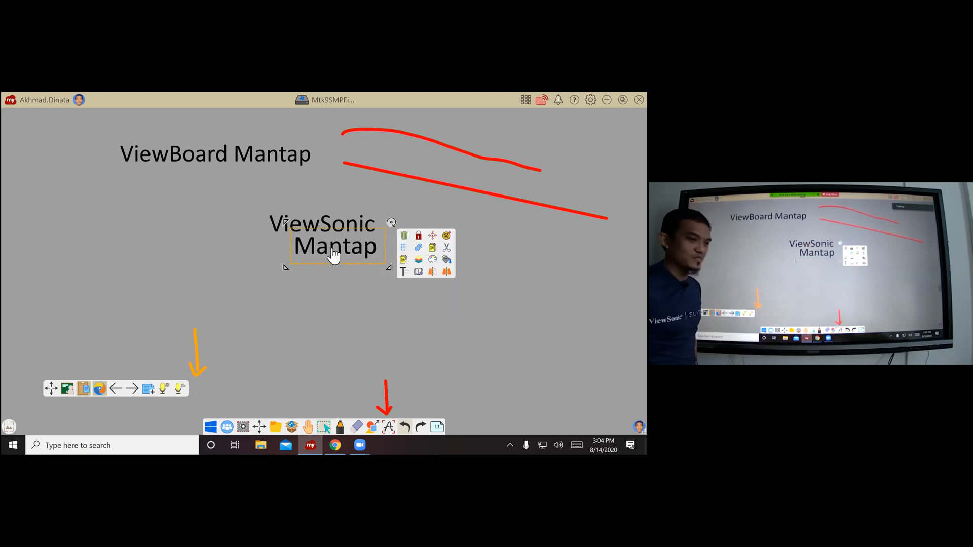
# Select all three text objects together and clear the selection
pyautogui.moveTo(332, 124); pyautogui.dragTo(243, 331)
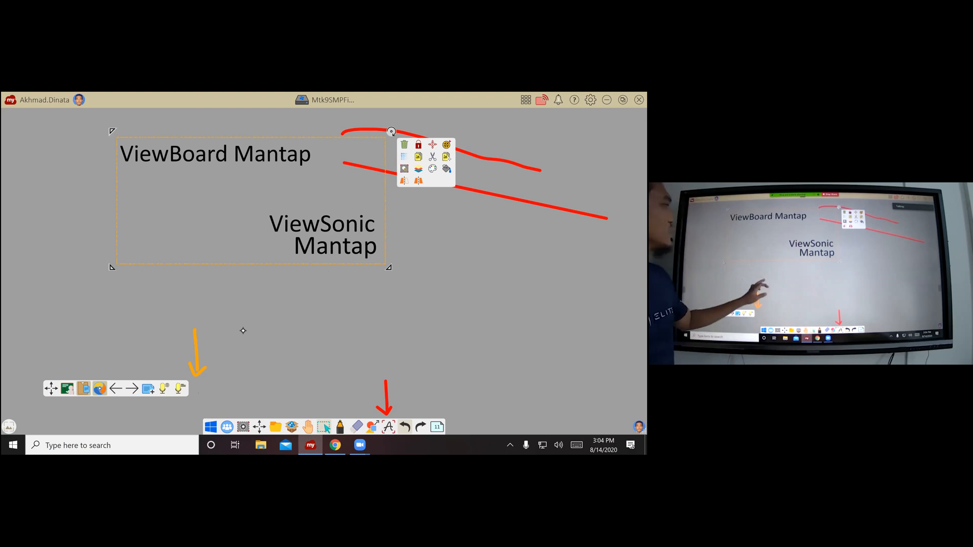
pyautogui.click(202, 292)
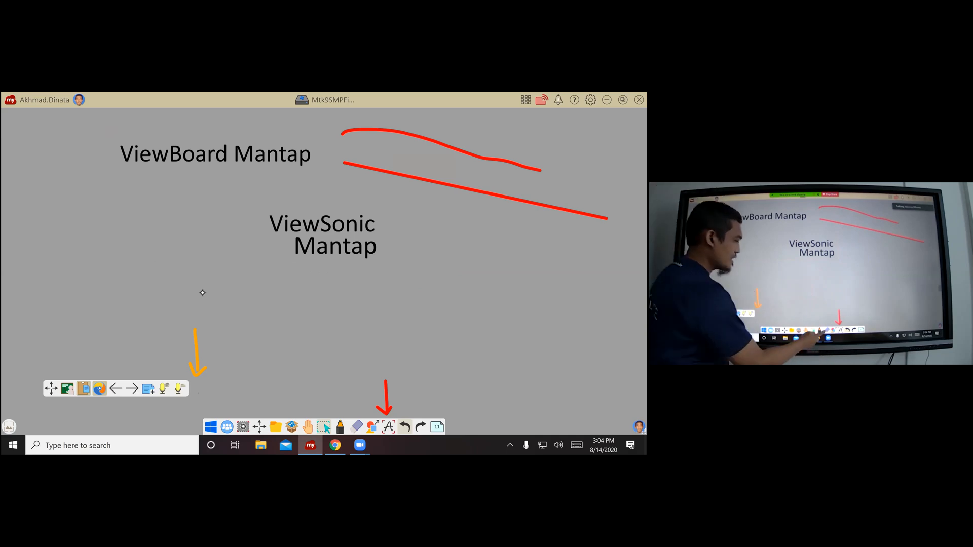
# Erase the orange arrow and the red arrow at the text tool icon
pyautogui.click(340, 426)
pyautogui.moveTo(231, 361); pyautogui.dragTo(151, 362)
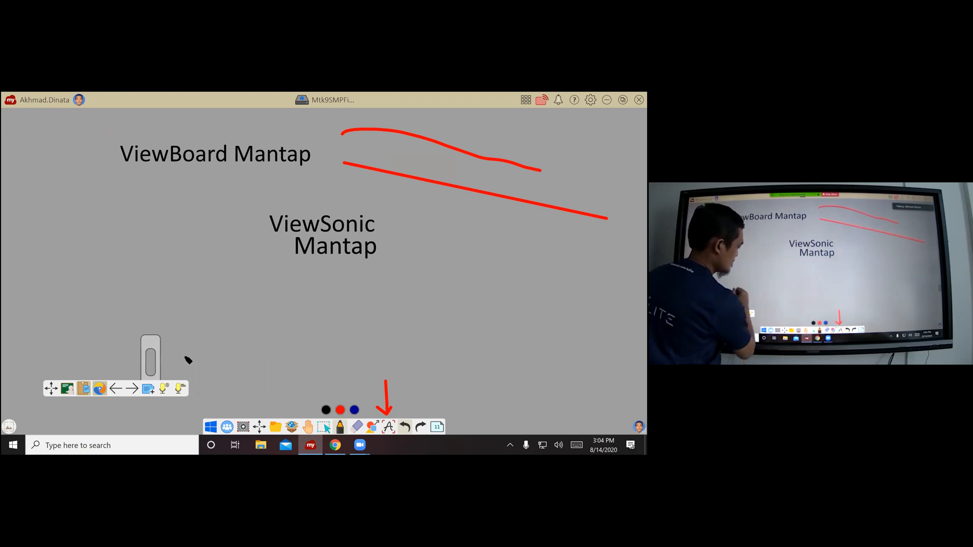
pyautogui.moveTo(376, 400); pyautogui.dragTo(419, 409)
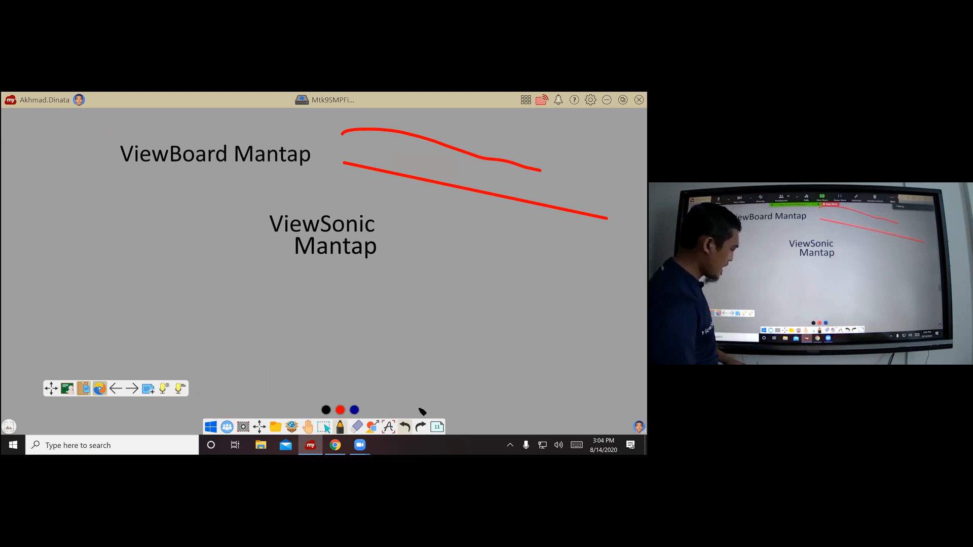
# Draw a red arrow pointing down at the screen capture icon and place the opened capture tools beside "ViewSonic Mantap"
pyautogui.click(340, 409)
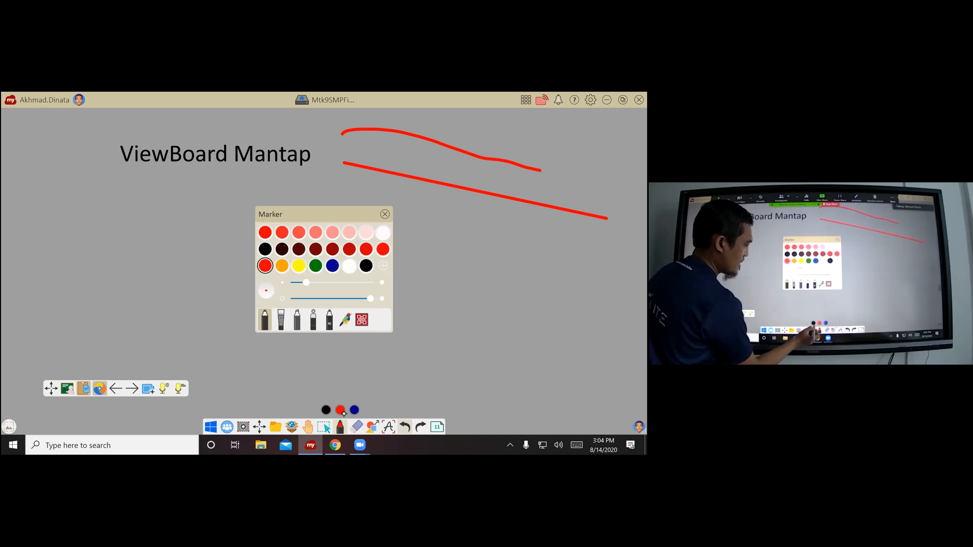
pyautogui.moveTo(240, 386); pyautogui.dragTo(242, 403)
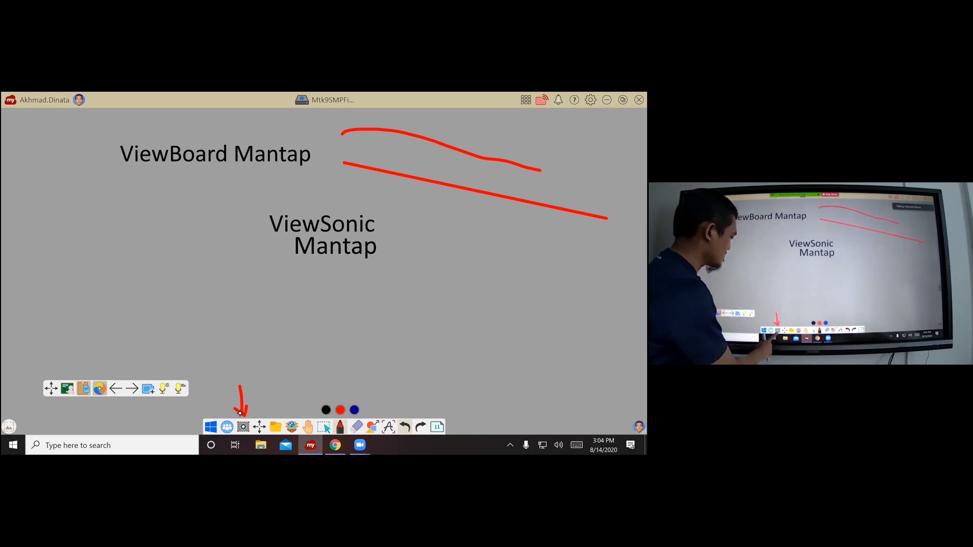
pyautogui.click(243, 427)
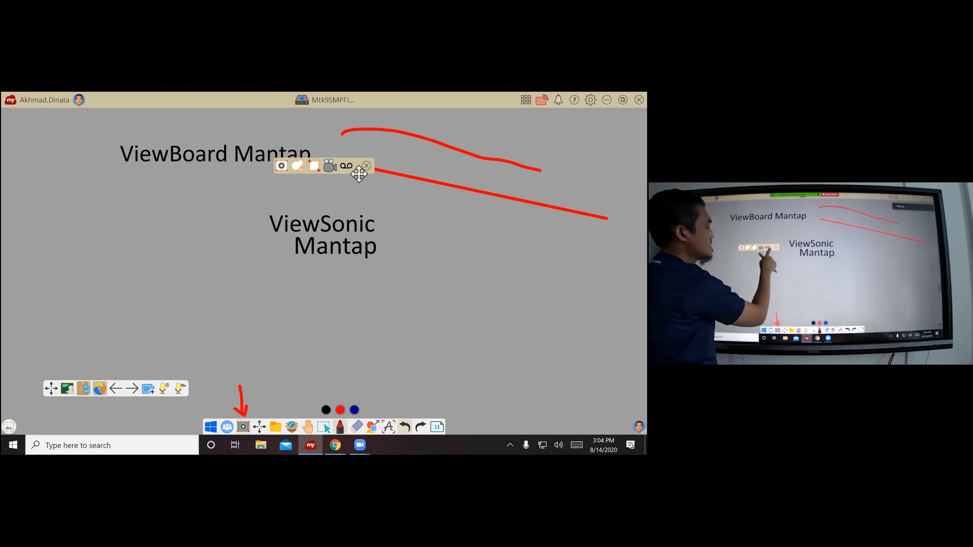
pyautogui.moveTo(358, 174); pyautogui.dragTo(231, 253)
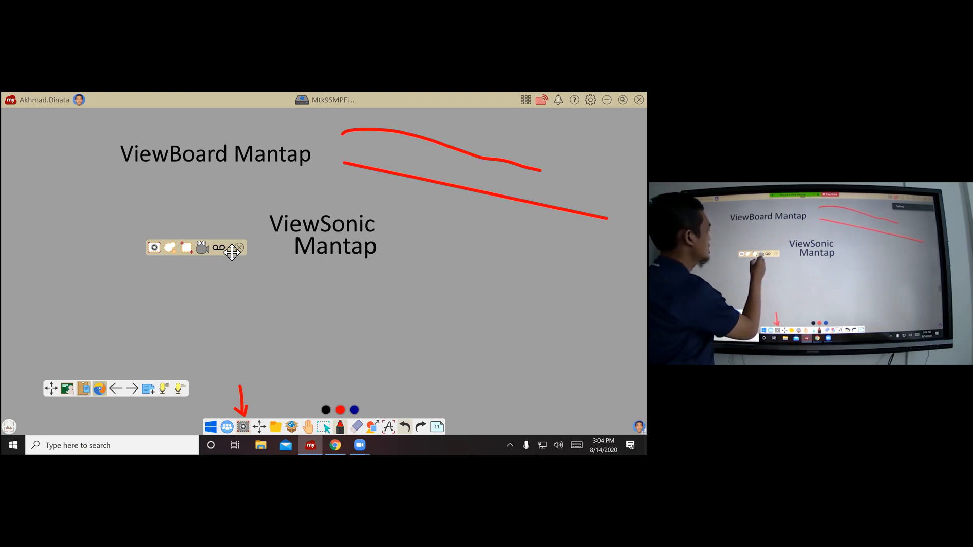
# Draw a red upward arrow under the video recording icon's spot and reposition the reopened capture tools directly above it
pyautogui.moveTo(202, 261)
pyautogui.mouseDown()
pyautogui.moveTo(204, 288)
pyautogui.moveTo(202, 261)
pyautogui.mouseUp()
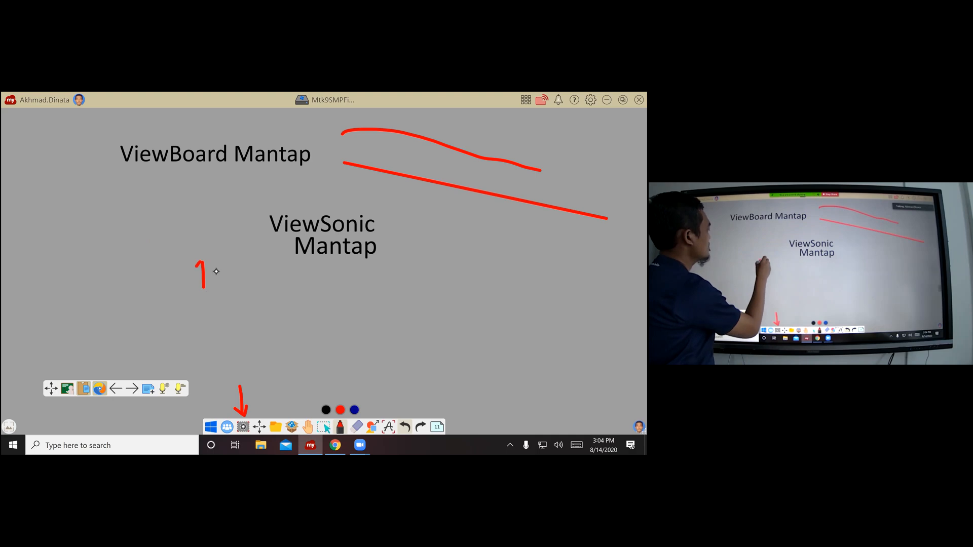
pyautogui.click(243, 427)
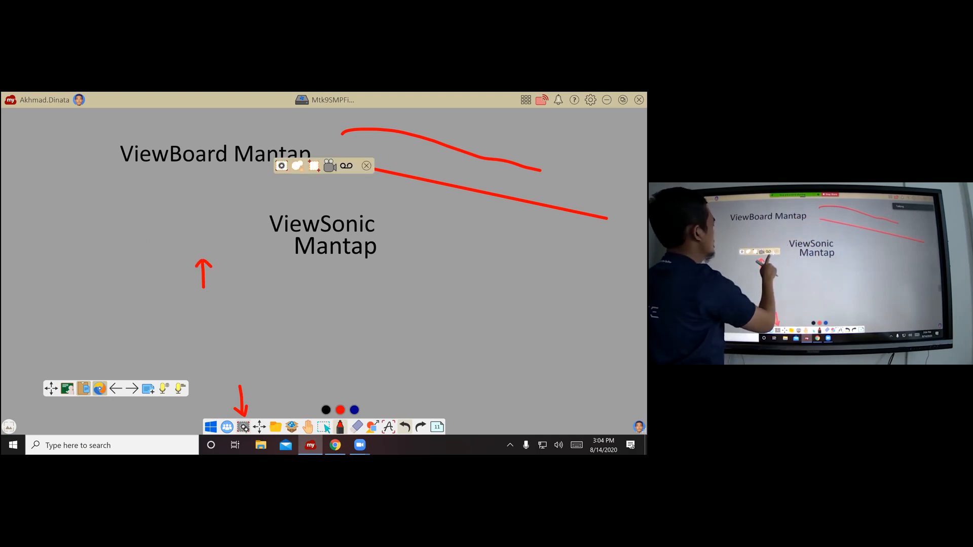
pyautogui.moveTo(360, 174); pyautogui.dragTo(233, 256)
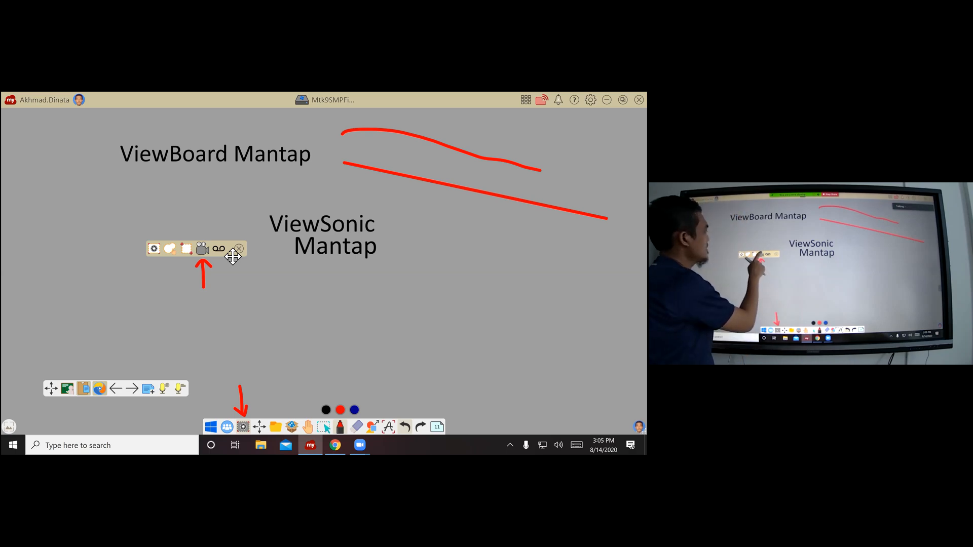
# Open the screen video recorder, reposition its panel slightly, and start a recording at 1280x720 (HD) resolution
pyautogui.click(239, 249)
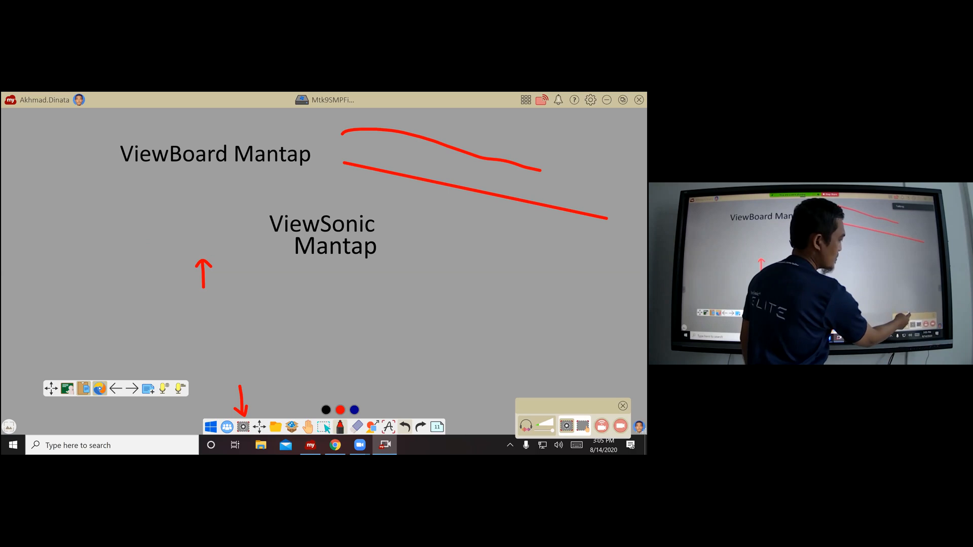
pyautogui.moveTo(557, 406); pyautogui.dragTo(557, 400)
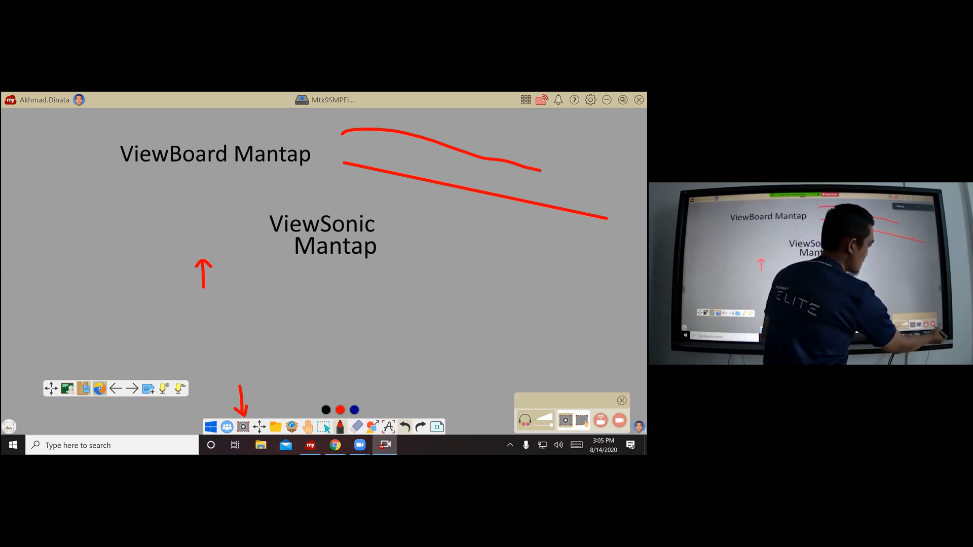
pyautogui.click(619, 420)
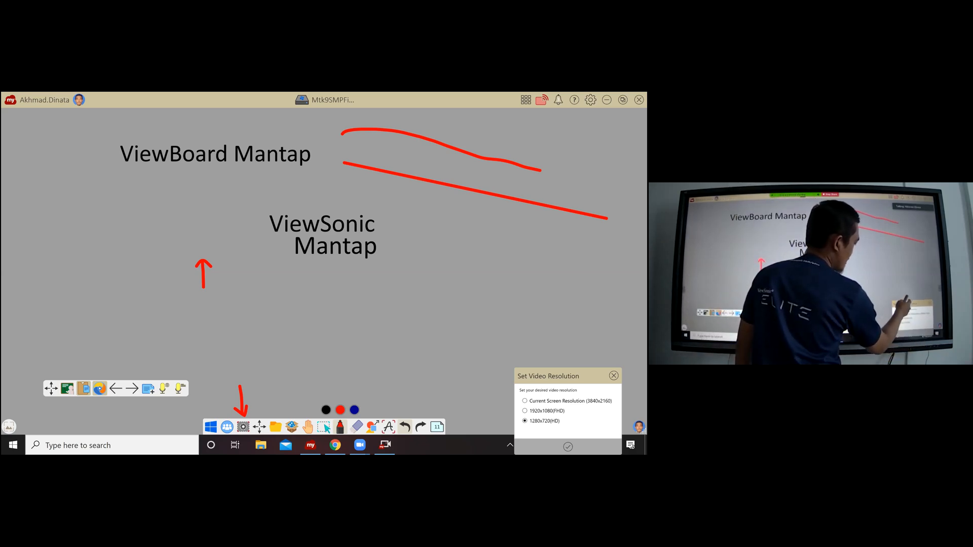
pyautogui.click(567, 447)
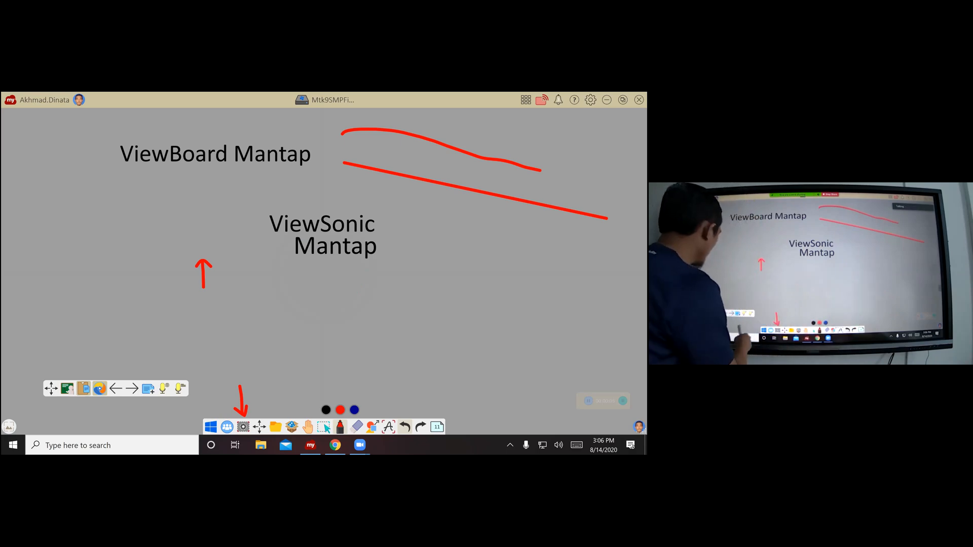
# Go back to page 10 and move the orange downward arrow from the folder icon to the page number icon
pyautogui.click(115, 389)
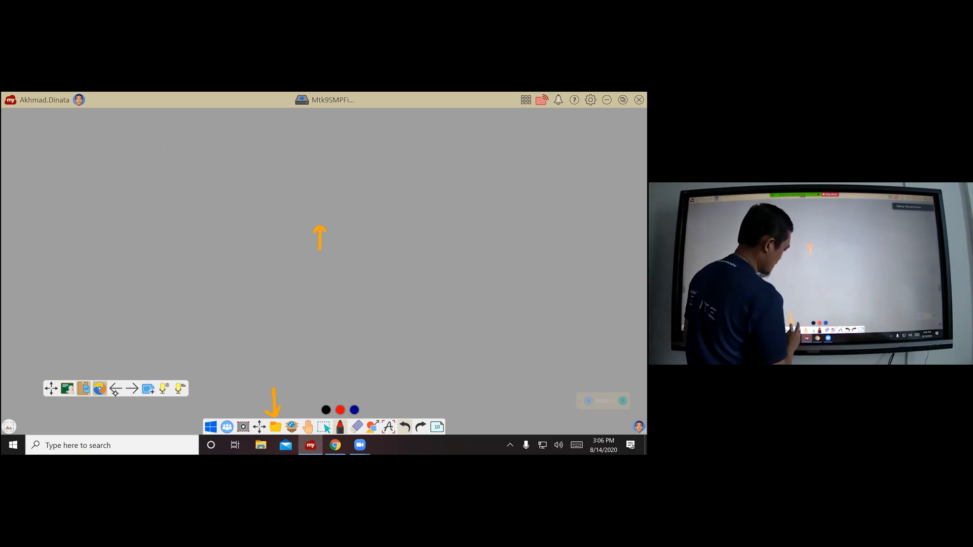
pyautogui.click(274, 403)
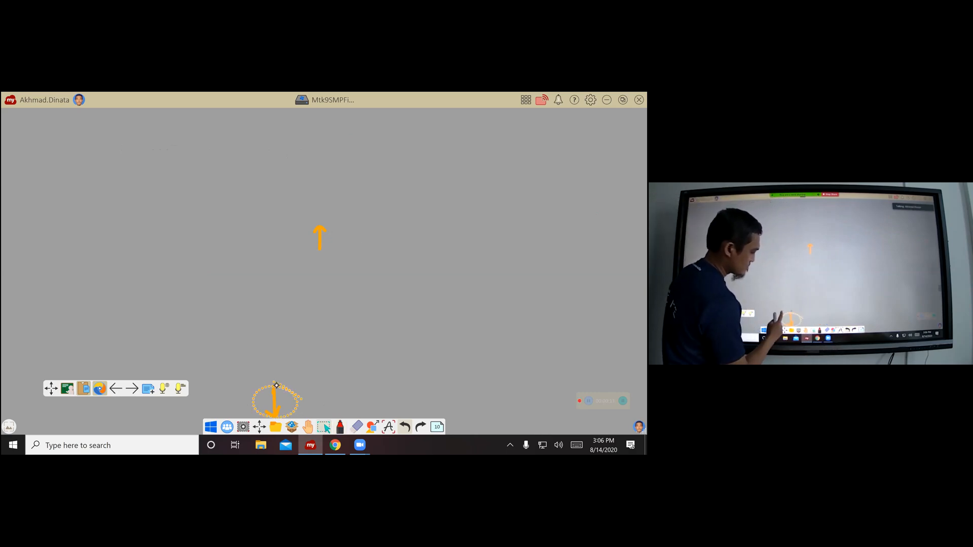
pyautogui.moveTo(273, 403); pyautogui.dragTo(435, 398)
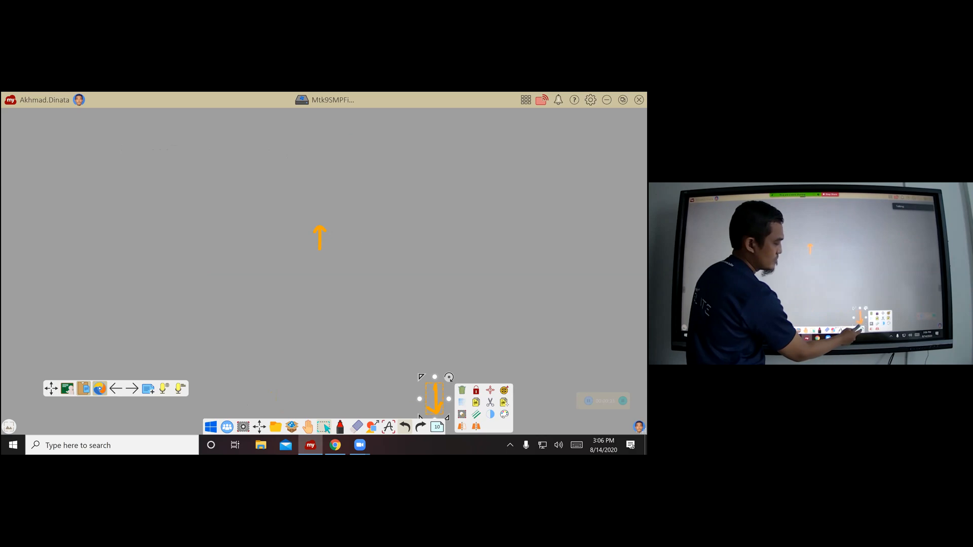
# Switch to page 1, "Bangun-Bangun Yang Sebangun", through the page list and close the list
pyautogui.click(437, 427)
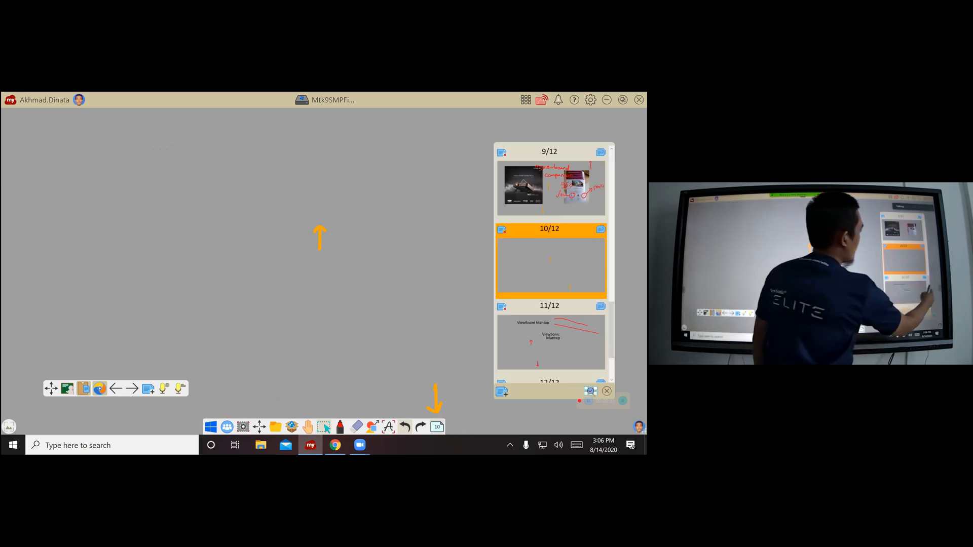
pyautogui.scroll(8, 551, 261)
pyautogui.scroll(5, 552, 261)
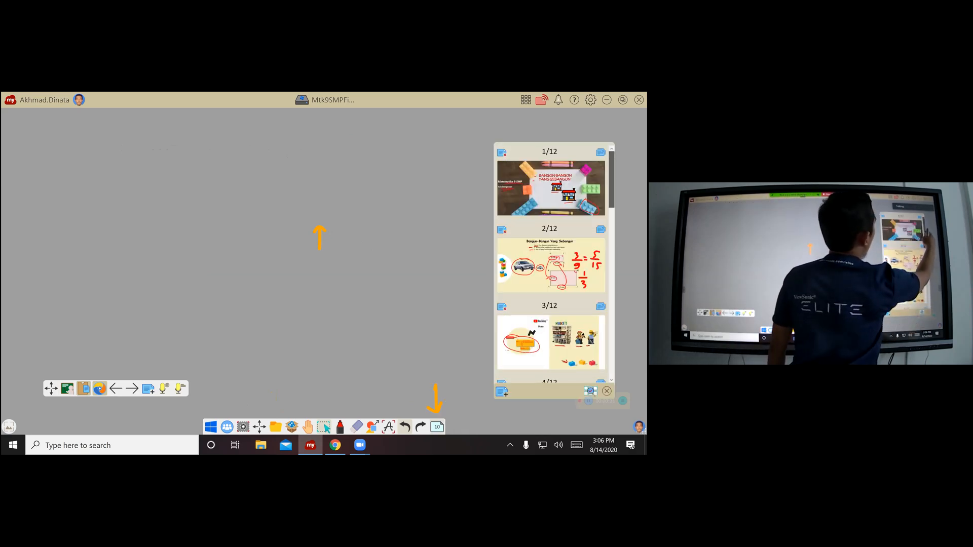
pyautogui.click(558, 195)
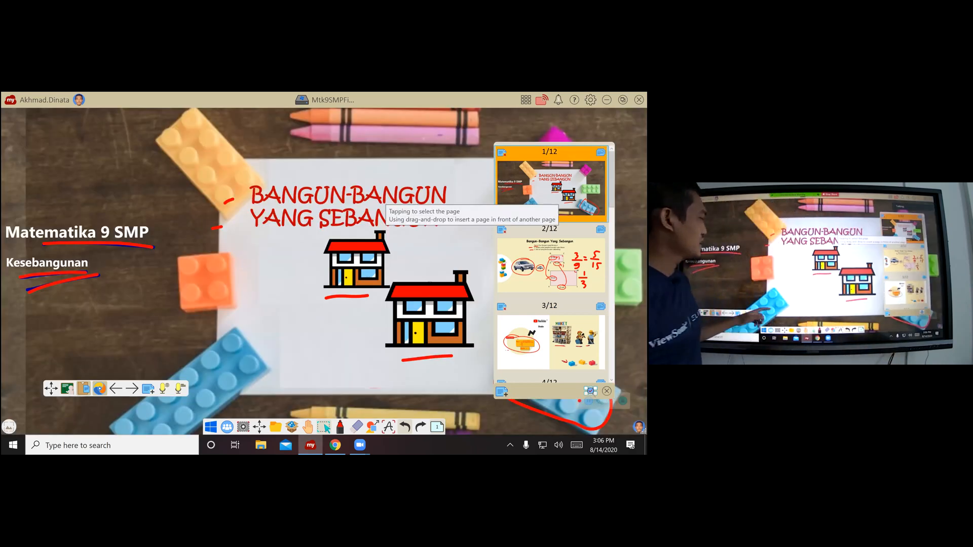
pyautogui.click(150, 317)
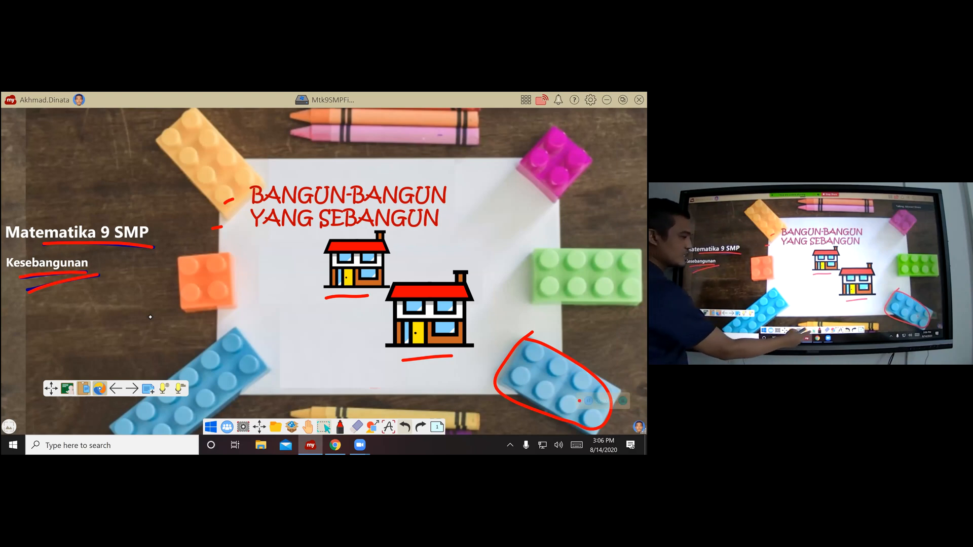
# Mark the title on page 1 in red pen, and on page 3 frame the YouTube logo and underline "Skala"
pyautogui.click(340, 426)
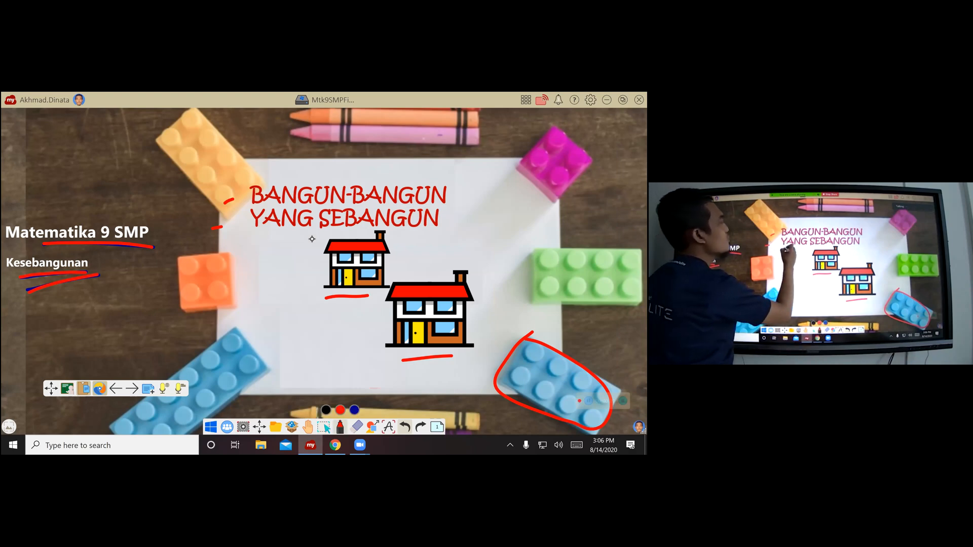
pyautogui.moveTo(247, 236)
pyautogui.mouseDown()
pyautogui.moveTo(448, 240)
pyautogui.moveTo(404, 171)
pyautogui.moveTo(246, 236)
pyautogui.mouseUp()
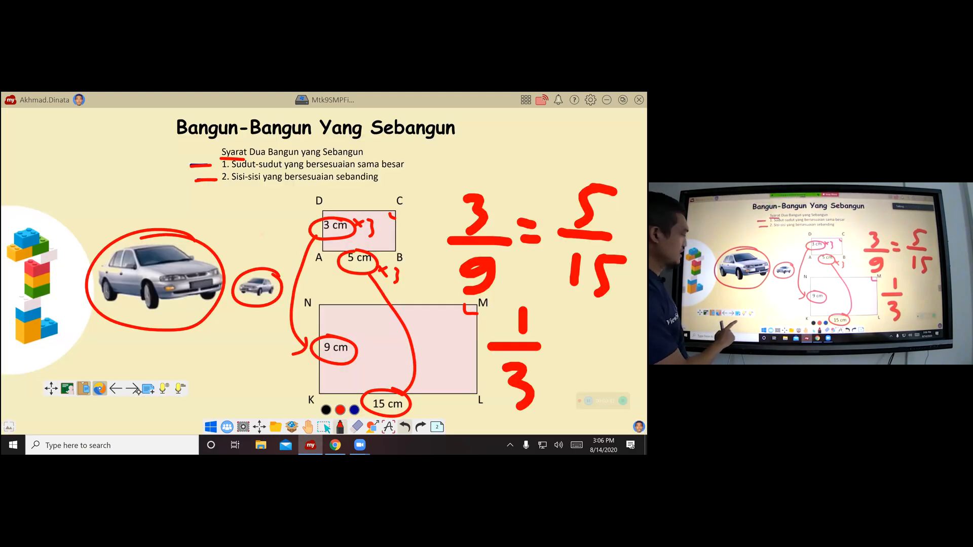
pyautogui.click(136, 390)
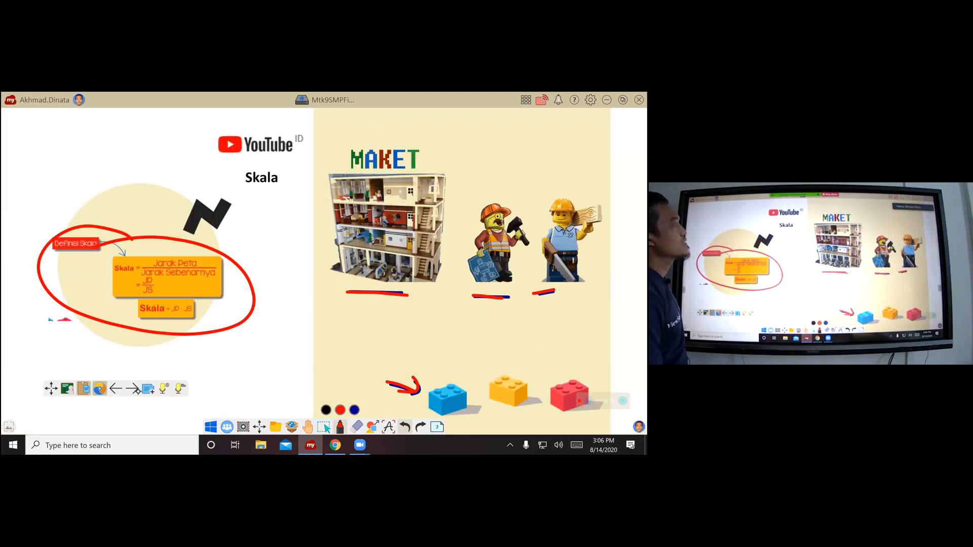
pyautogui.moveTo(235, 124); pyautogui.dragTo(198, 165)
pyautogui.moveTo(211, 186)
pyautogui.mouseDown()
pyautogui.moveTo(246, 191)
pyautogui.moveTo(291, 167)
pyautogui.mouseUp()
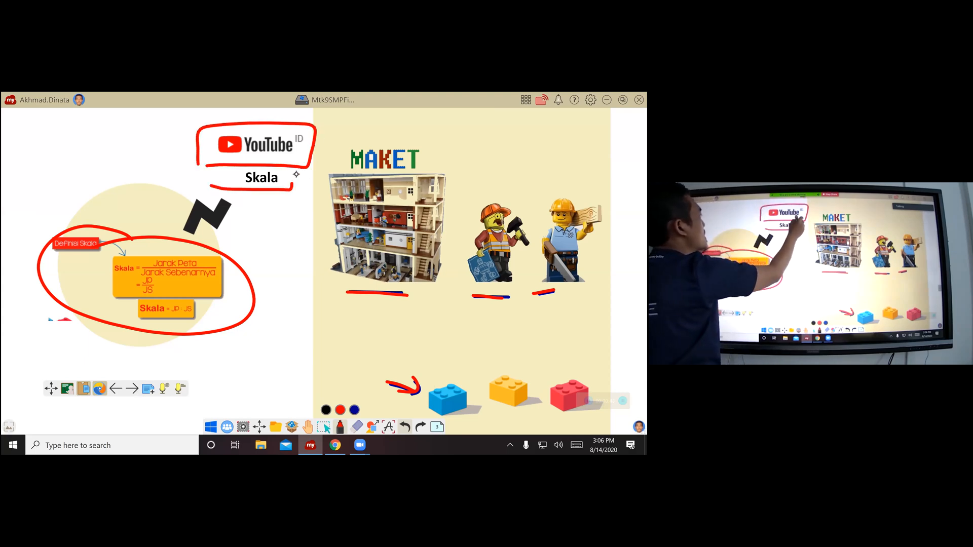
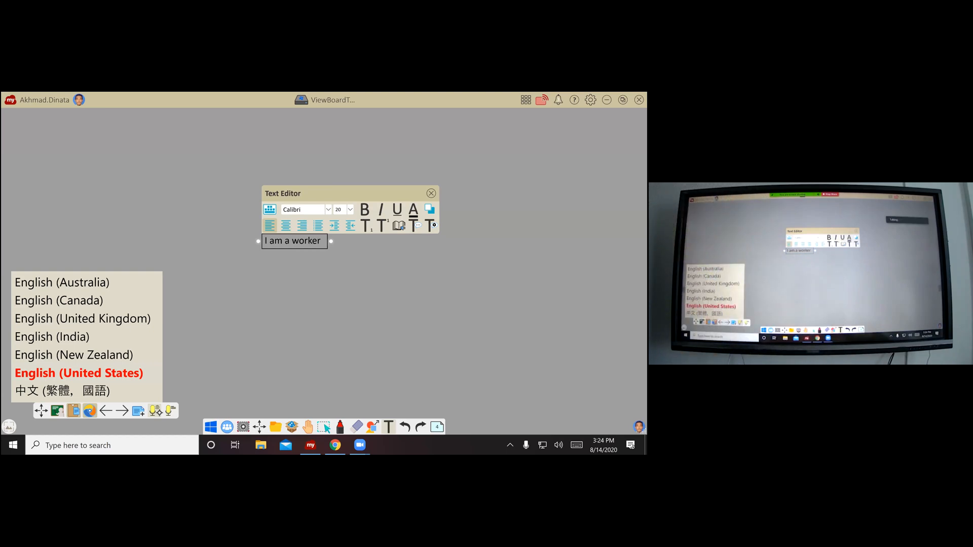
# Close the text editor of "I am a worker" and draw two red downward arrows at the two microphone icons
pyautogui.click(431, 194)
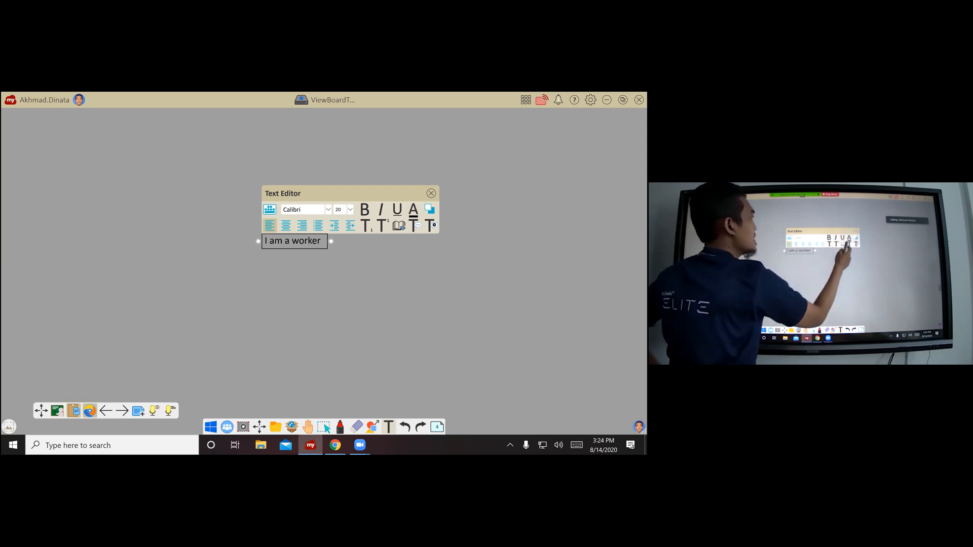
pyautogui.click(340, 427)
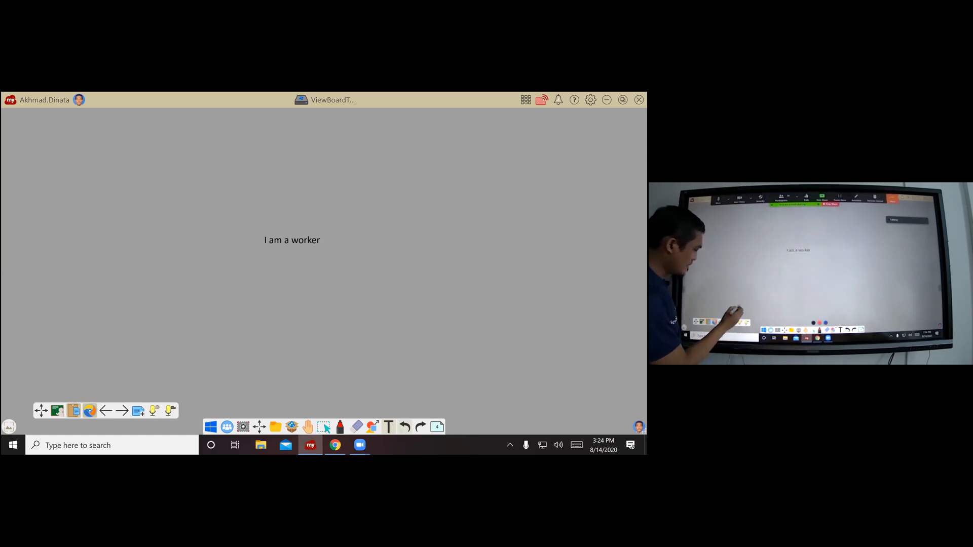
pyautogui.moveTo(170, 362)
pyautogui.mouseDown()
pyautogui.moveTo(170, 400)
pyautogui.moveTo(176, 388)
pyautogui.mouseUp()
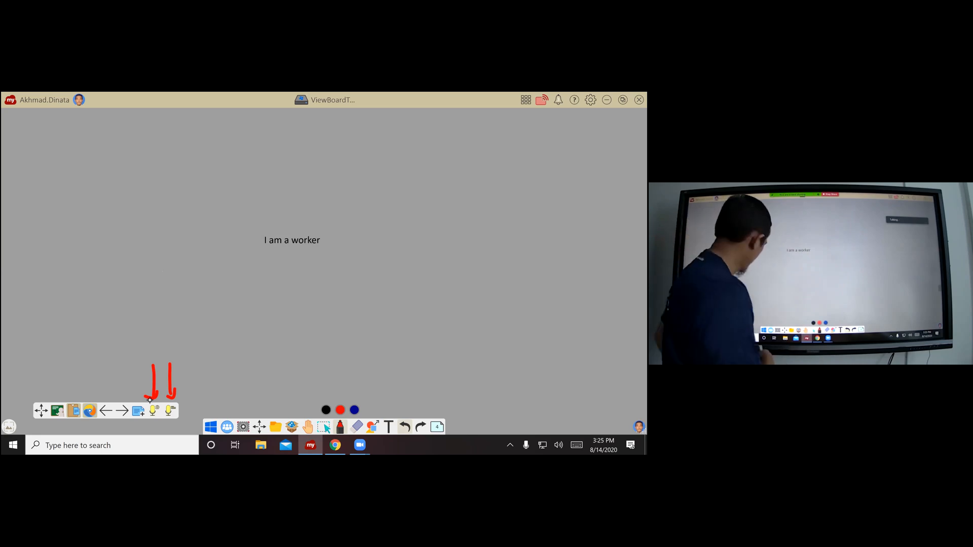
# Show and dismiss the speech recognition language list, and turn off the live speech captions
pyautogui.click(160, 411)
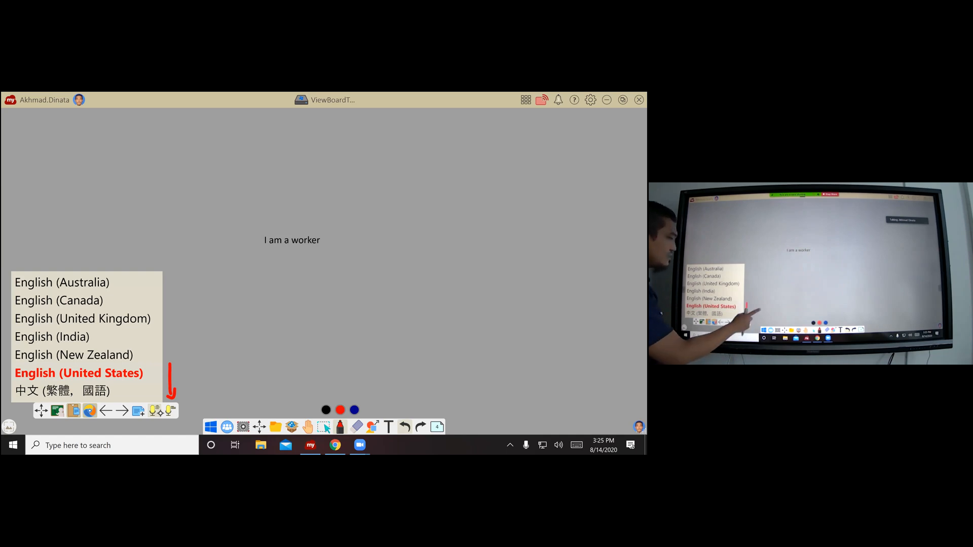
pyautogui.click(195, 400)
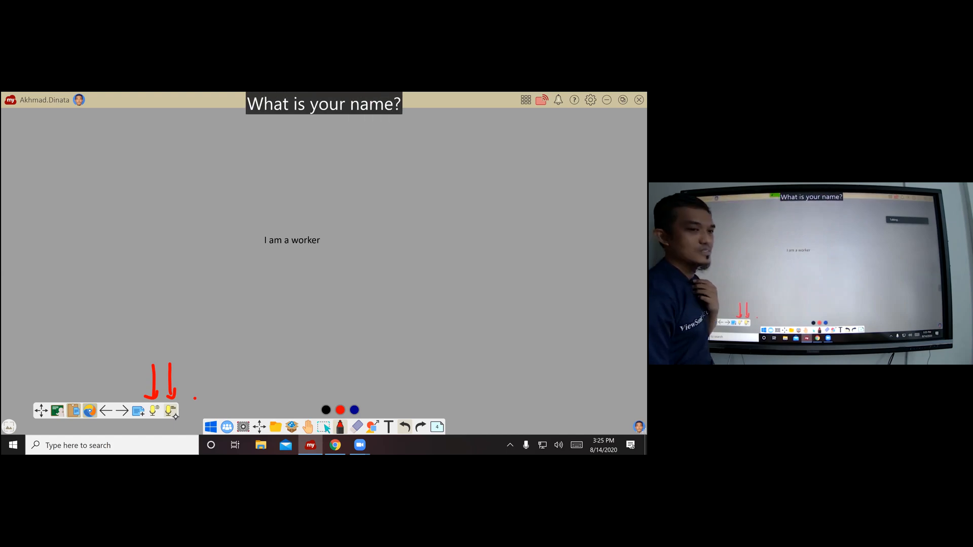
pyautogui.click(172, 411)
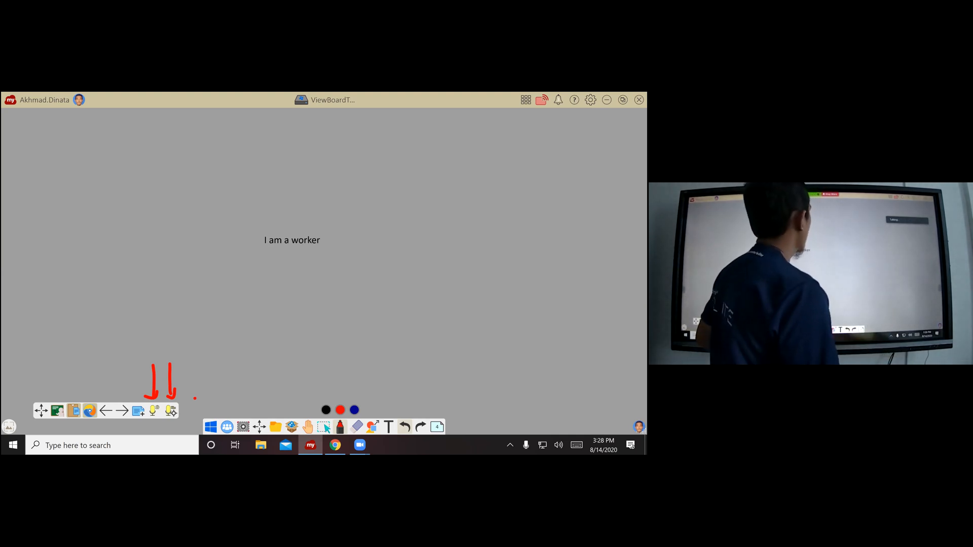
# Draw two pairs of red strokes, with one stroke of each pair on either side of the "I am a worker" text
pyautogui.moveTo(138, 165); pyautogui.dragTo(131, 237)
pyautogui.moveTo(452, 196); pyautogui.dragTo(444, 247)
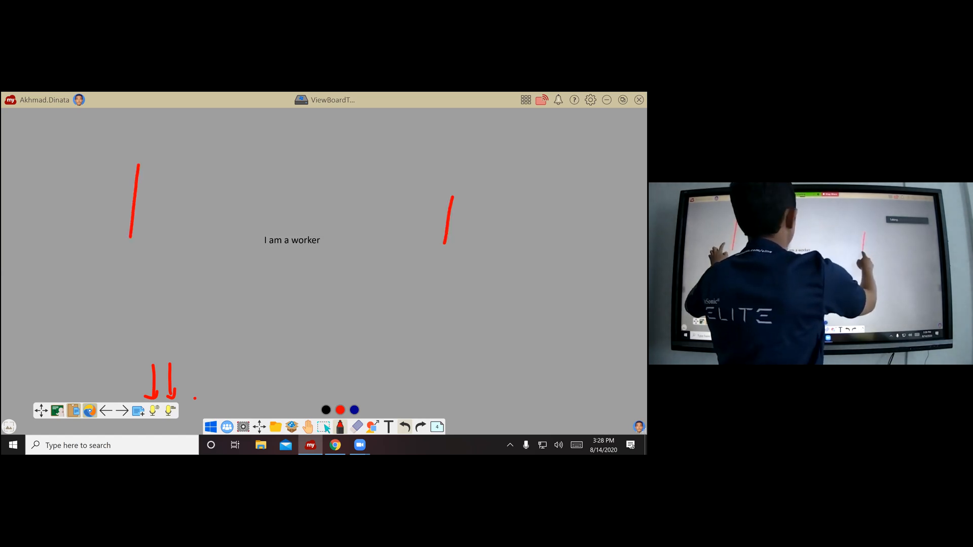
pyautogui.moveTo(156, 171); pyautogui.dragTo(163, 268)
pyautogui.moveTo(399, 296); pyautogui.dragTo(393, 325)
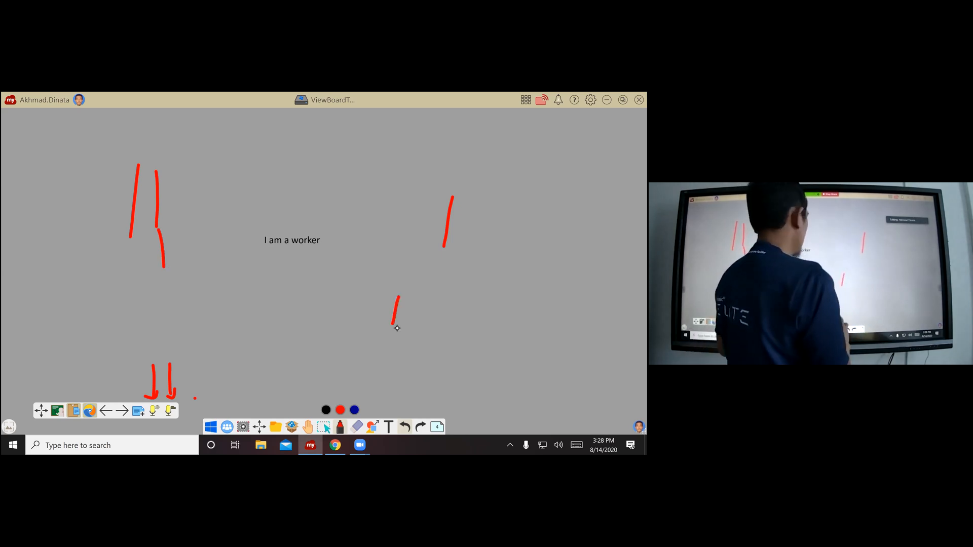